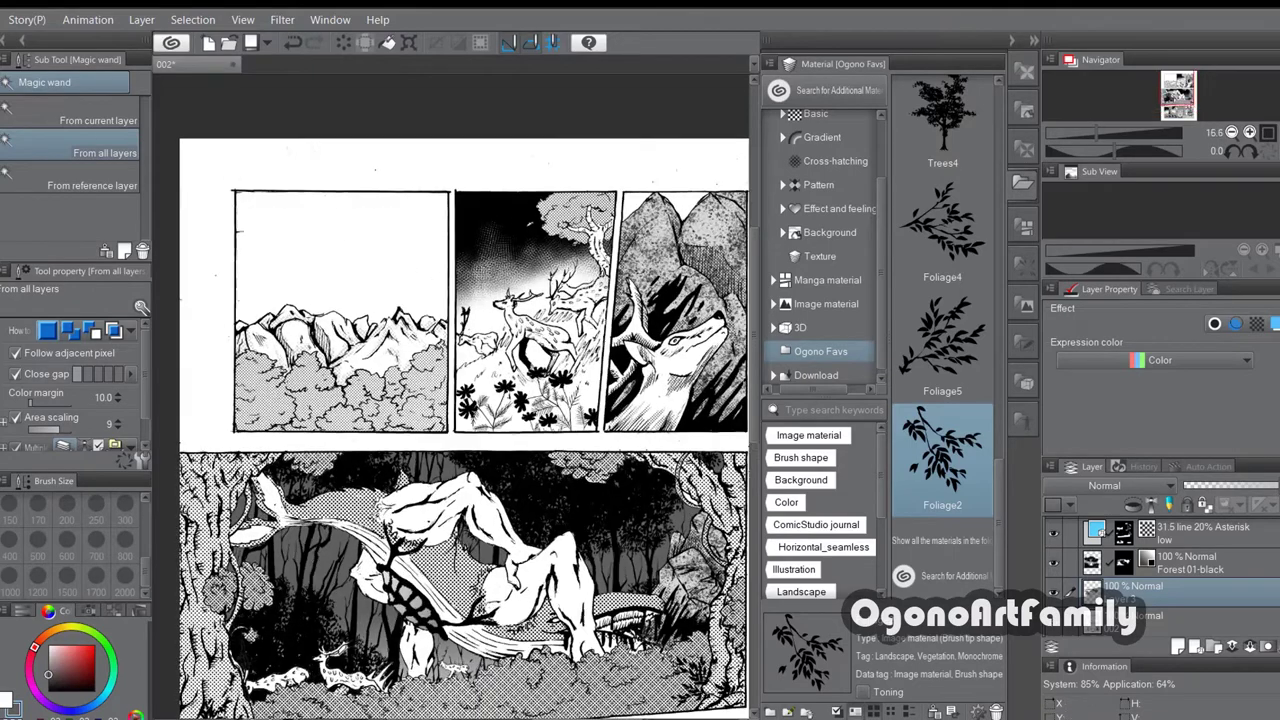
# Step: Save the manga page 002
pyautogui.click(1, 20)
pyautogui.click(11, 172)
pyautogui.click(640, 443)
pyautogui.click(660, 377)
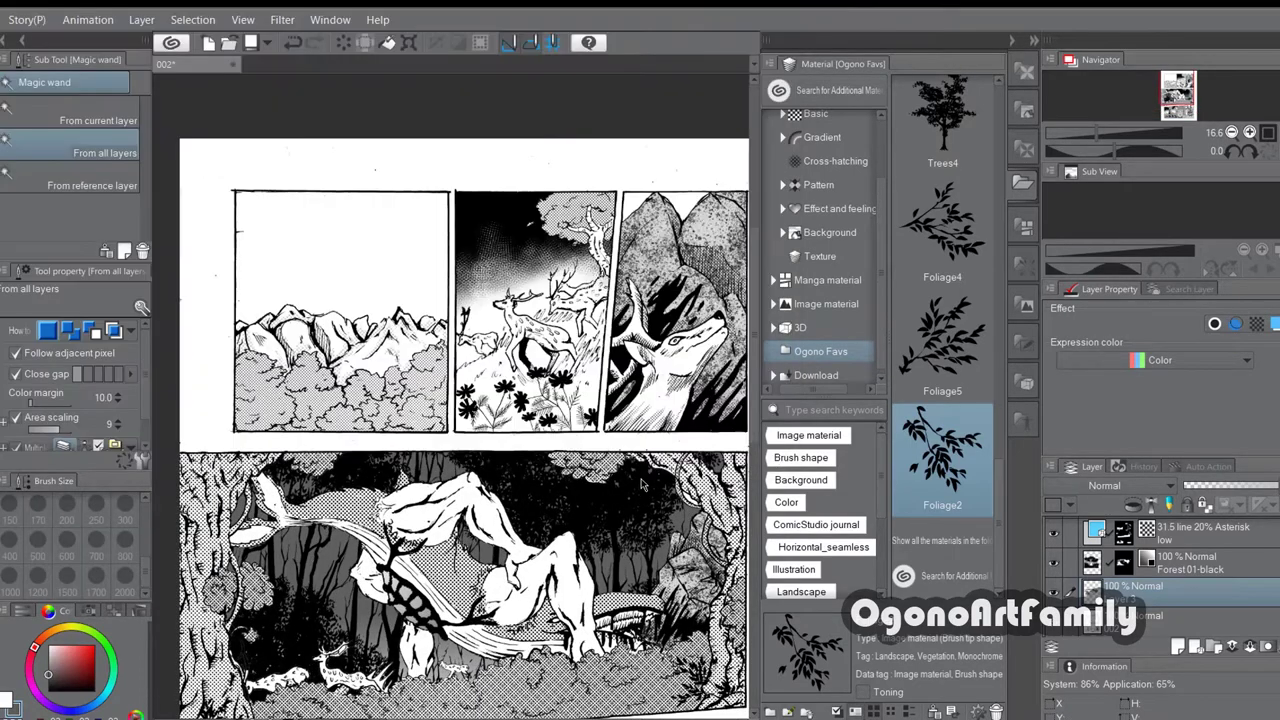
pyautogui.scroll(-1, 638, 480)
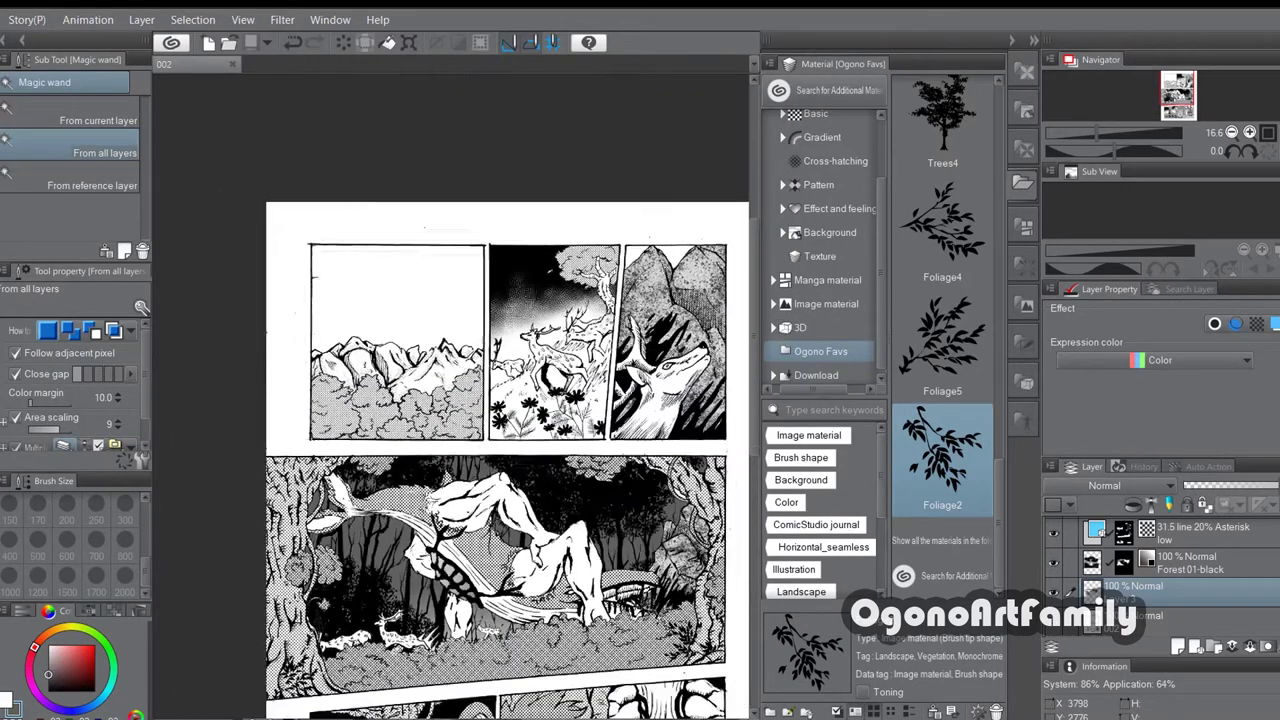
pyautogui.scroll(3, 638, 480)
pyautogui.click(643, 508)
pyautogui.scroll(-1, 640, 490)
pyautogui.scroll(-5, 450, 400)
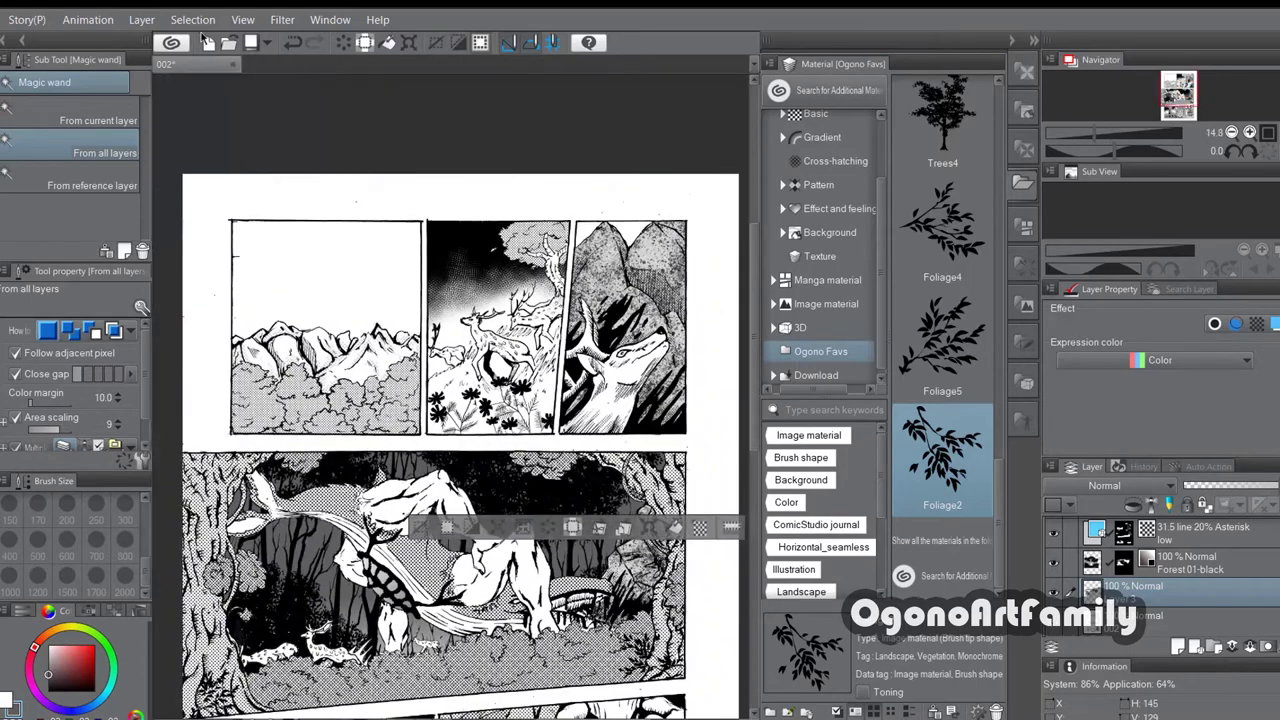
# Step: Browse the Monochromatic pattern materials, including the Effect and feeling, Gradient and Basic categories
pyautogui.click(818, 185)
pyautogui.click(832, 208)
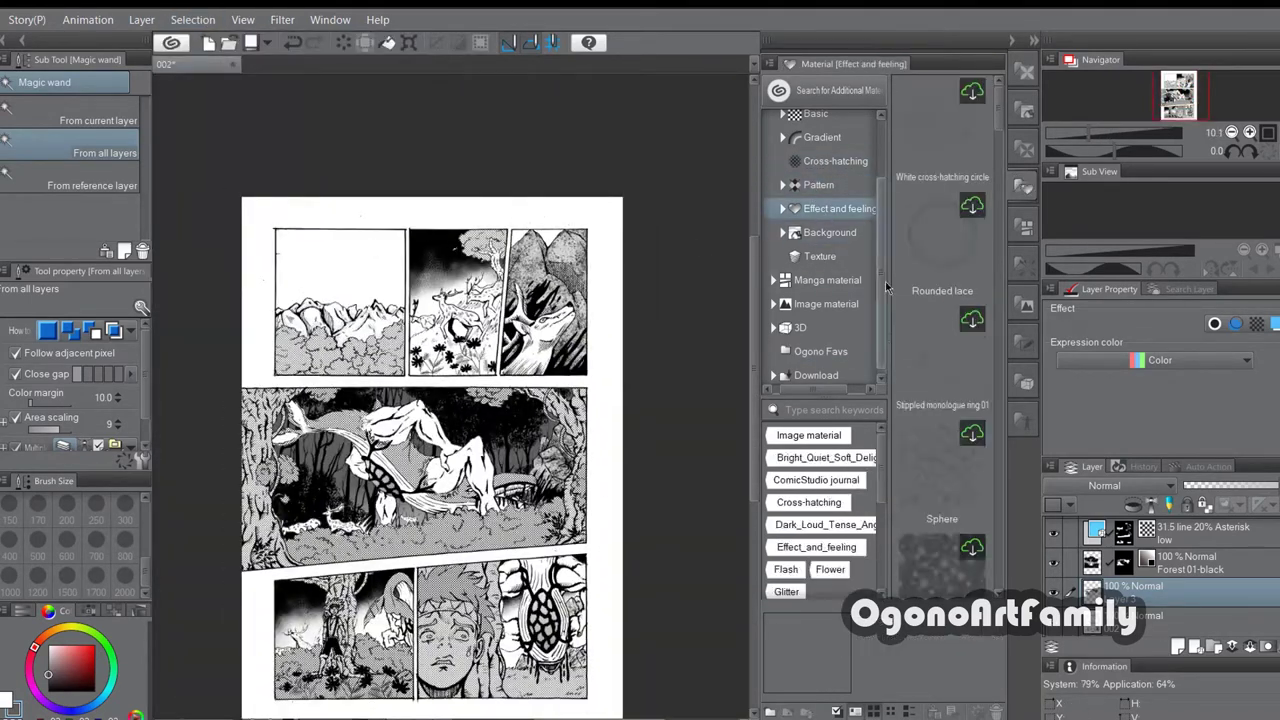
pyautogui.scroll(-5, 916, 403)
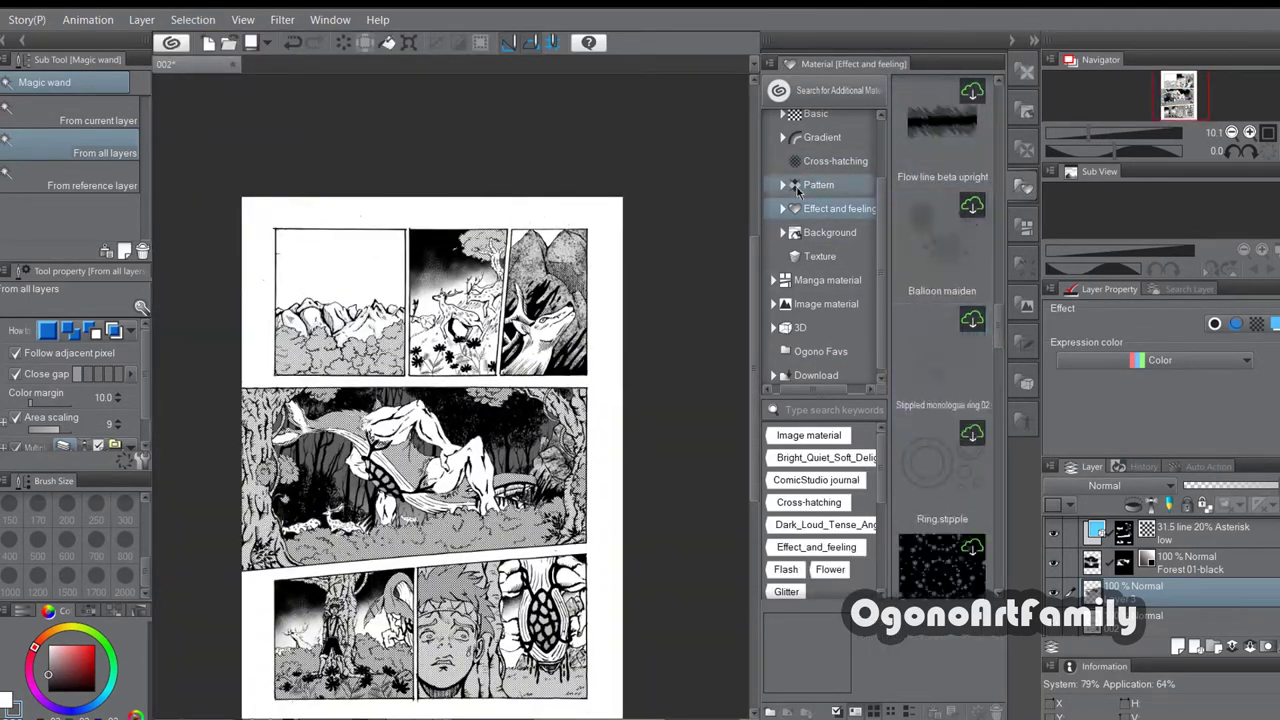
pyautogui.click(782, 186)
pyautogui.click(782, 186)
pyautogui.click(782, 138)
pyautogui.click(782, 117)
pyautogui.click(782, 114)
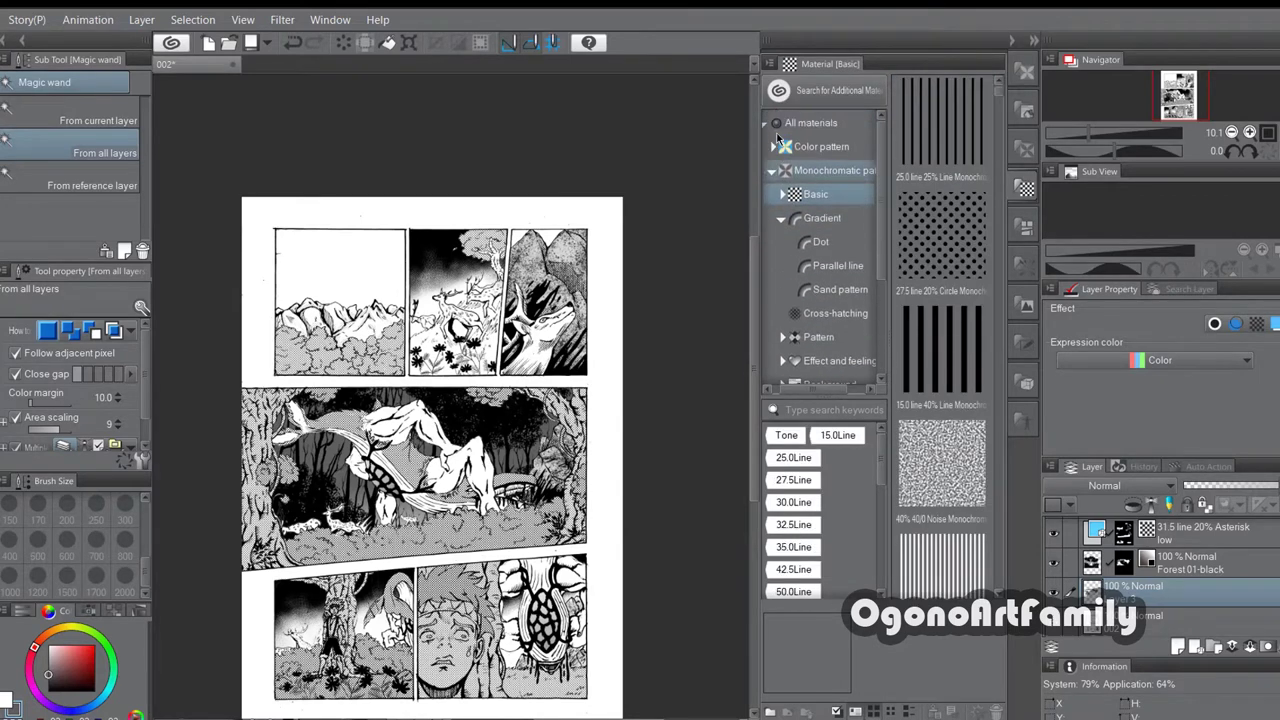
pyautogui.click(783, 218)
pyautogui.click(780, 290)
pyautogui.click(780, 290)
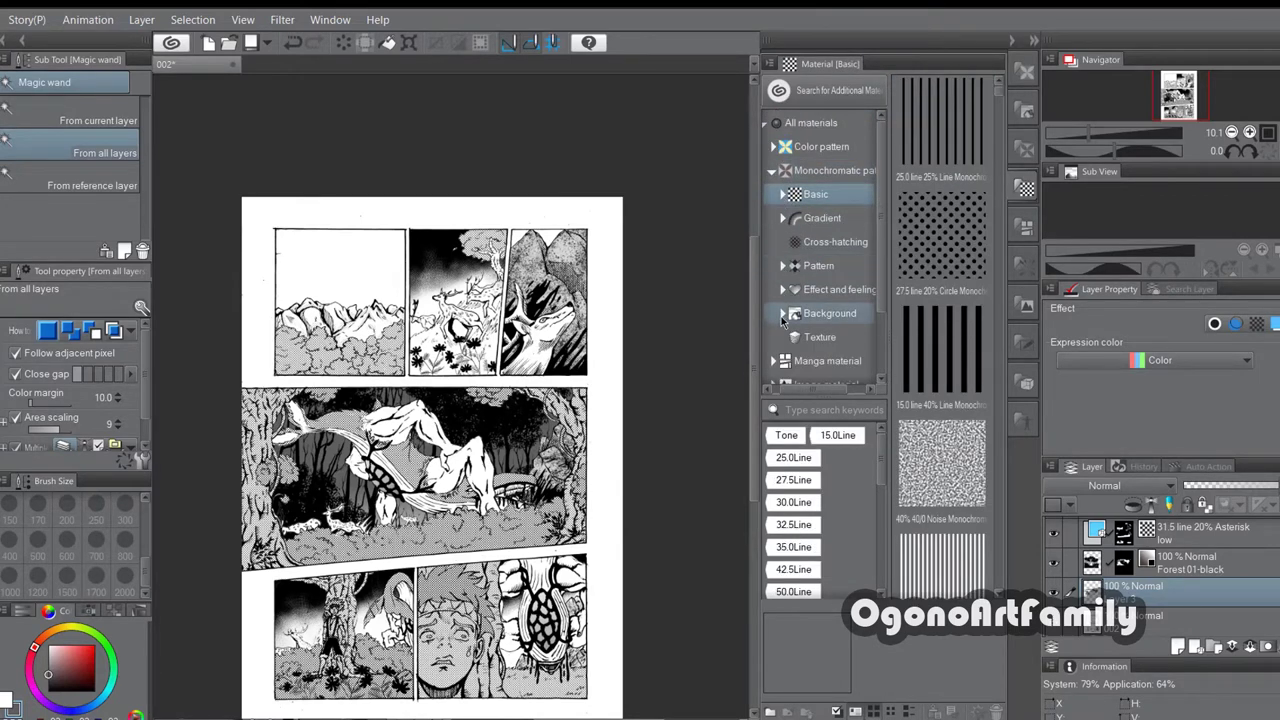
# Step: Browse the Effect line categories under Manga material and display the Saturated line materials
pyautogui.click(772, 361)
pyautogui.scroll(-2, 820, 300)
pyautogui.click(824, 325)
pyautogui.click(782, 325)
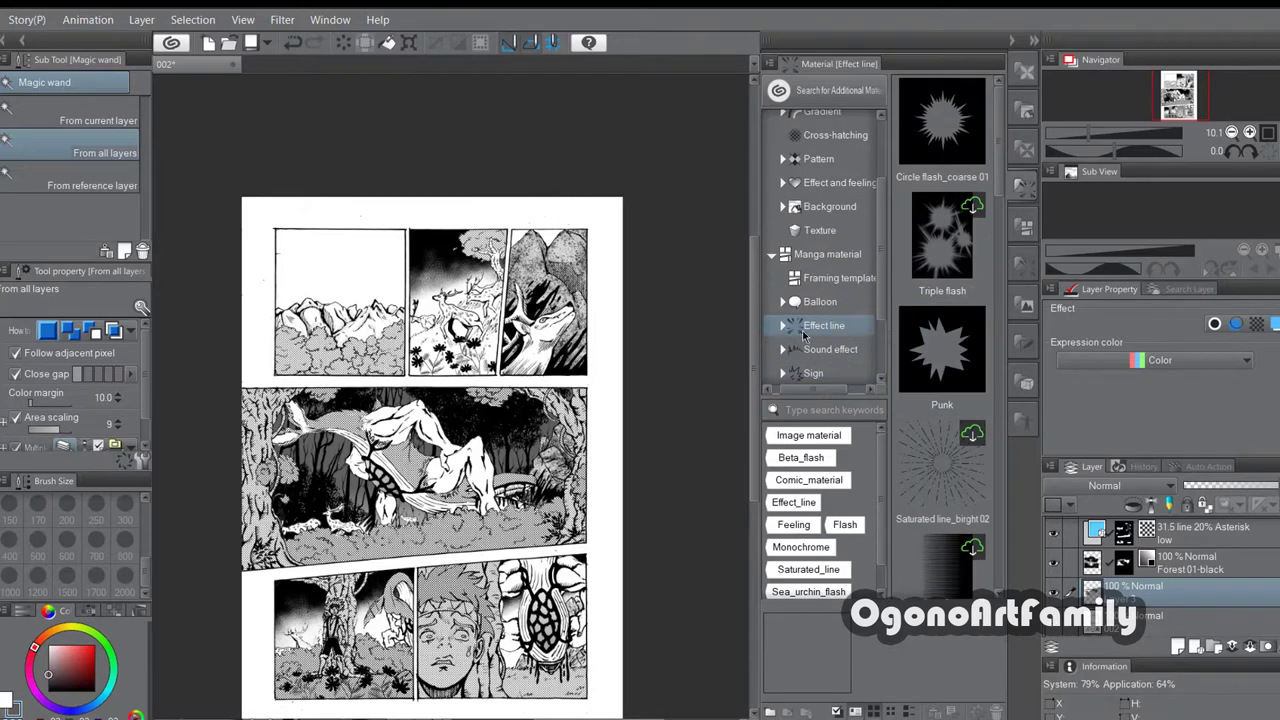
pyautogui.scroll(-2, 830, 330)
pyautogui.click(841, 301)
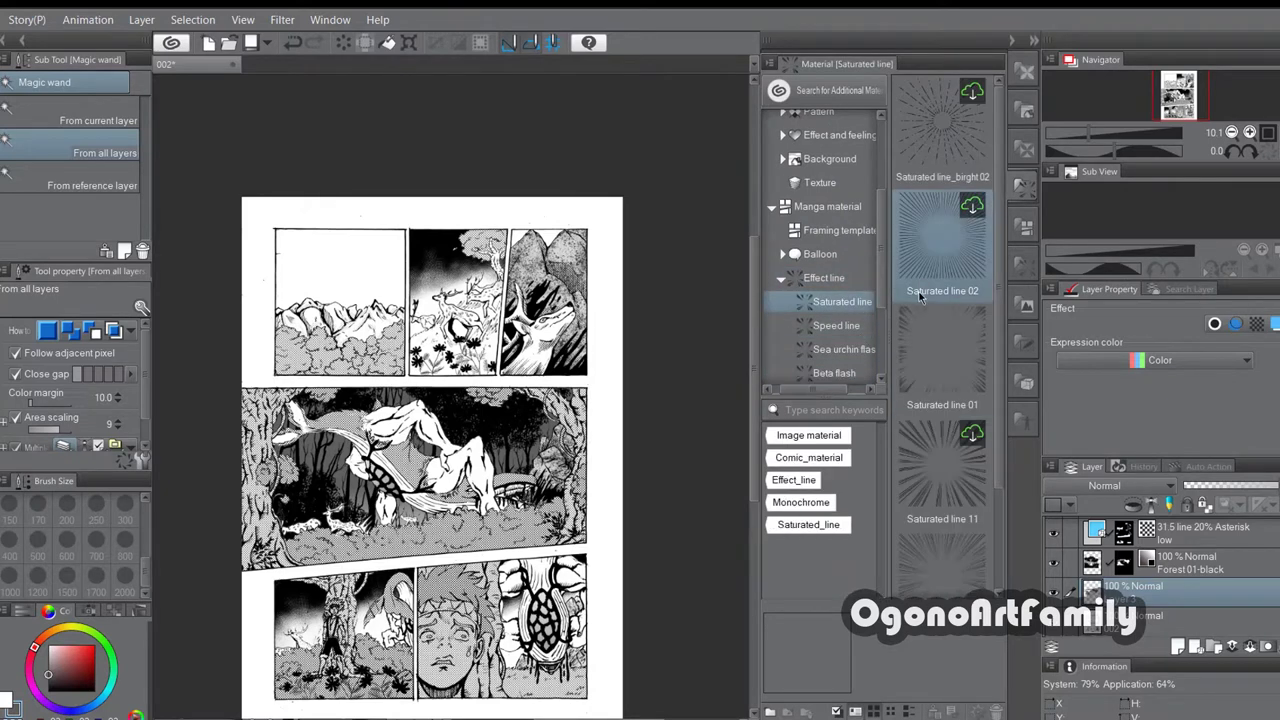
pyautogui.click(836, 325)
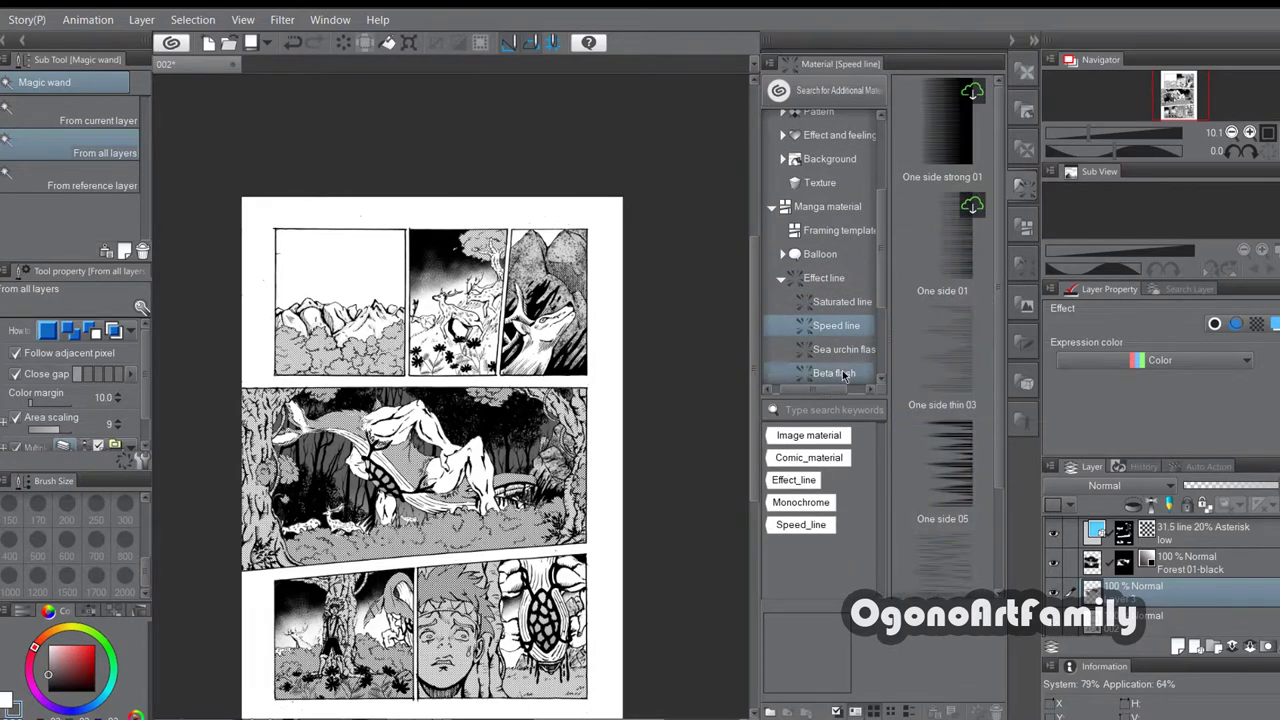
pyautogui.click(841, 301)
pyautogui.scroll(1, 940, 370)
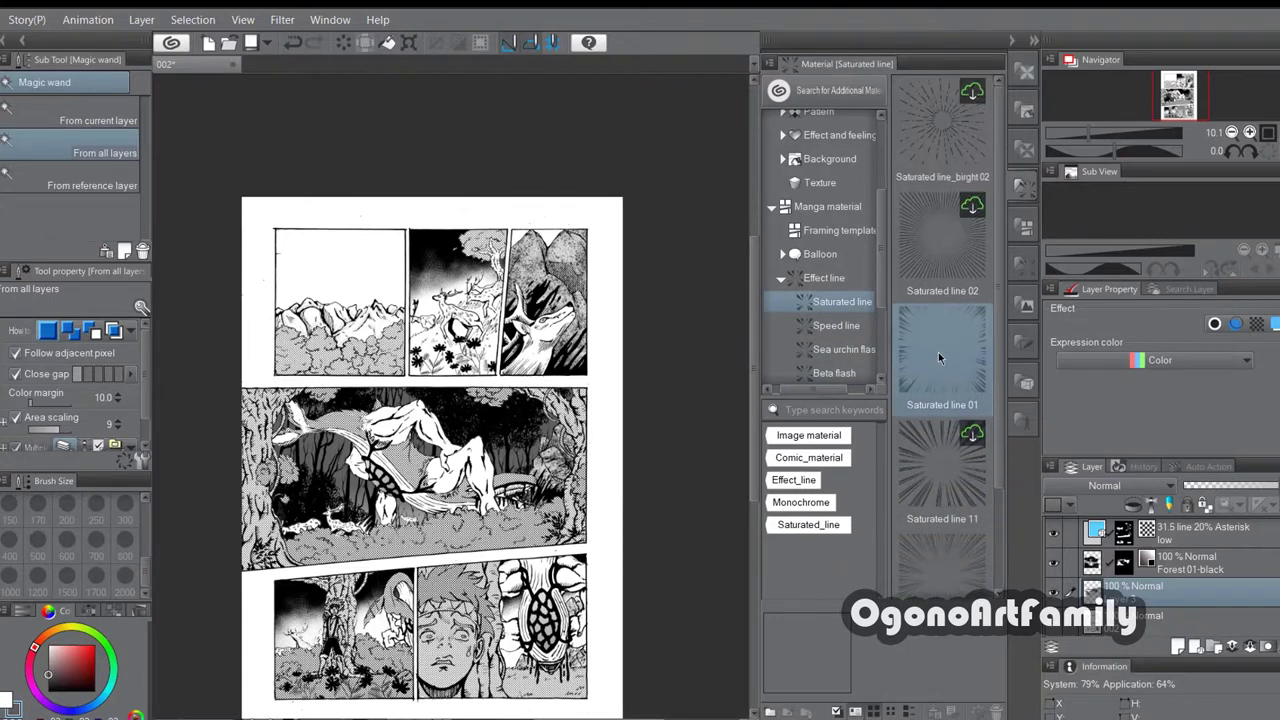
# Step: Try the Saturated line 01 material on the page at different sizes and delete it
pyautogui.moveTo(950, 362); pyautogui.dragTo(408, 501)
pyautogui.scroll(-4, 408, 501)
pyautogui.moveTo(244, 295); pyautogui.dragTo(222, 364)
pyautogui.hotkey('ctrl', 'z')
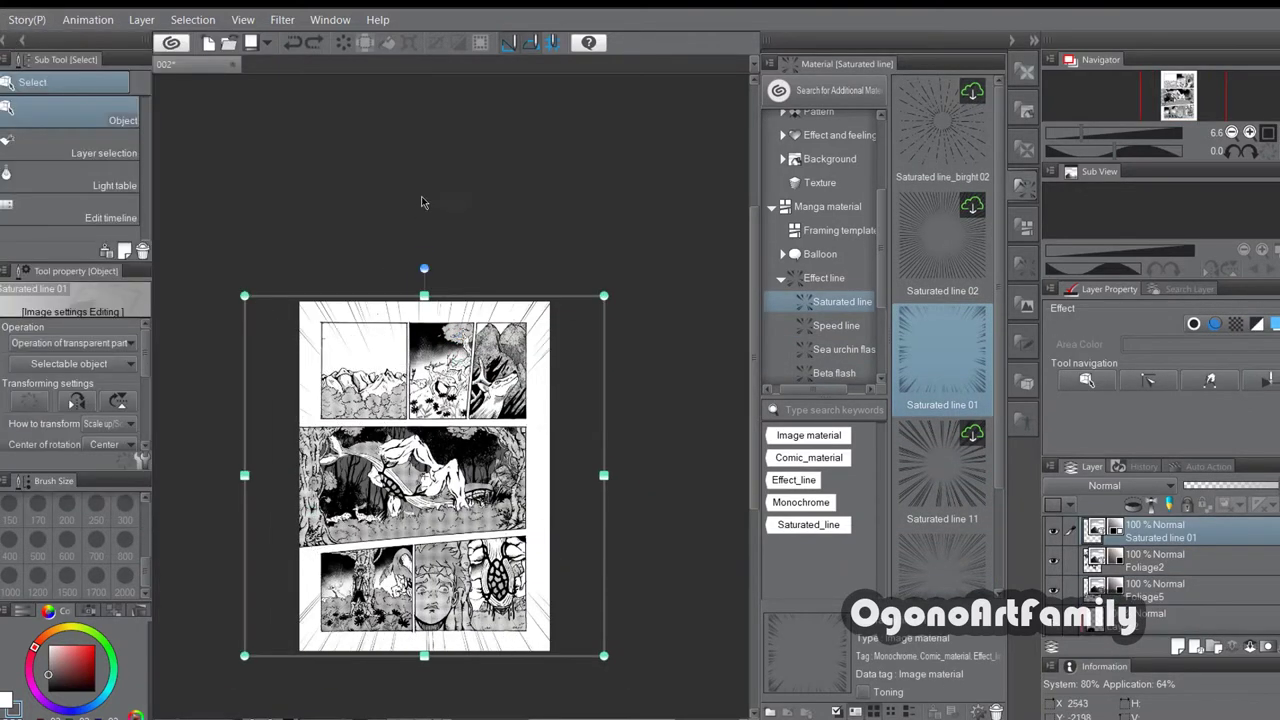
pyautogui.press('Delete')
pyautogui.click(605, 287)
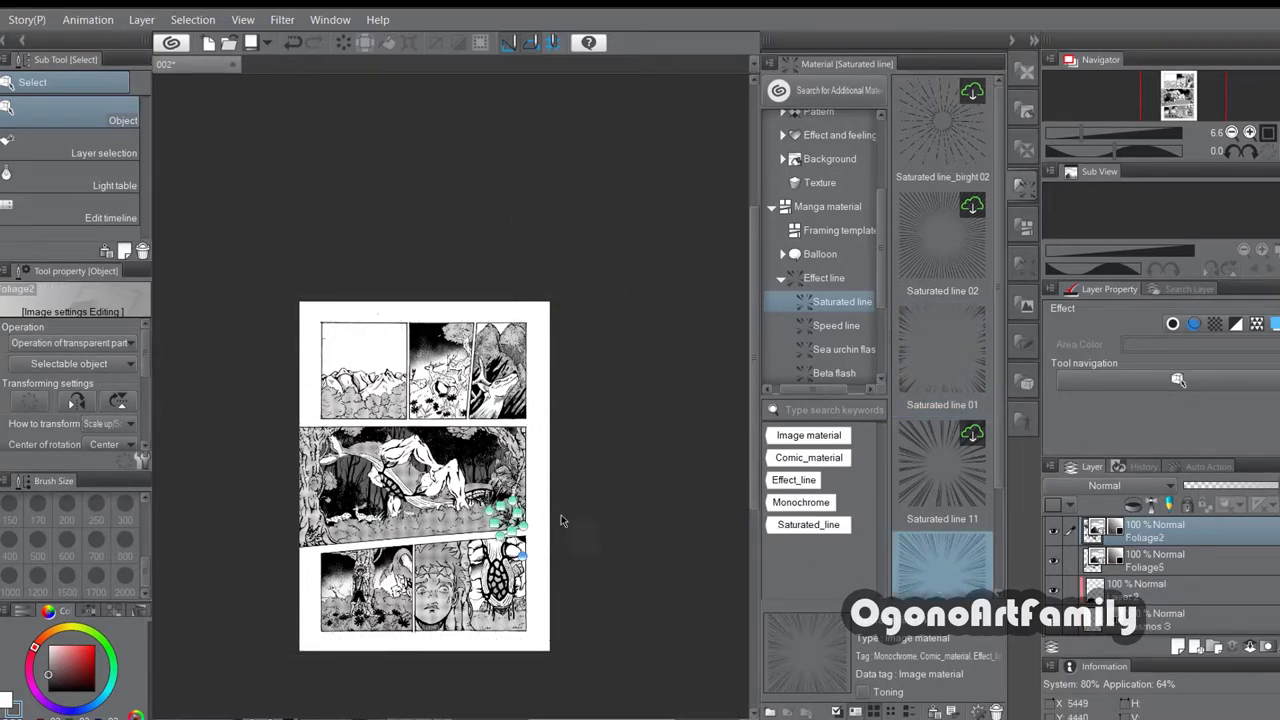
# Step: Place the Saturated line 14 material on the page and scale it to roughly cover the page width over the middle panel
pyautogui.press('k')
pyautogui.moveTo(925, 563); pyautogui.dragTo(366, 492)
pyautogui.scroll(4, 423, 530)
pyautogui.scroll(-3, 317, 378)
pyautogui.moveTo(205, 239); pyautogui.dragTo(199, 299)
pyautogui.moveTo(588, 622); pyautogui.dragTo(556, 591)
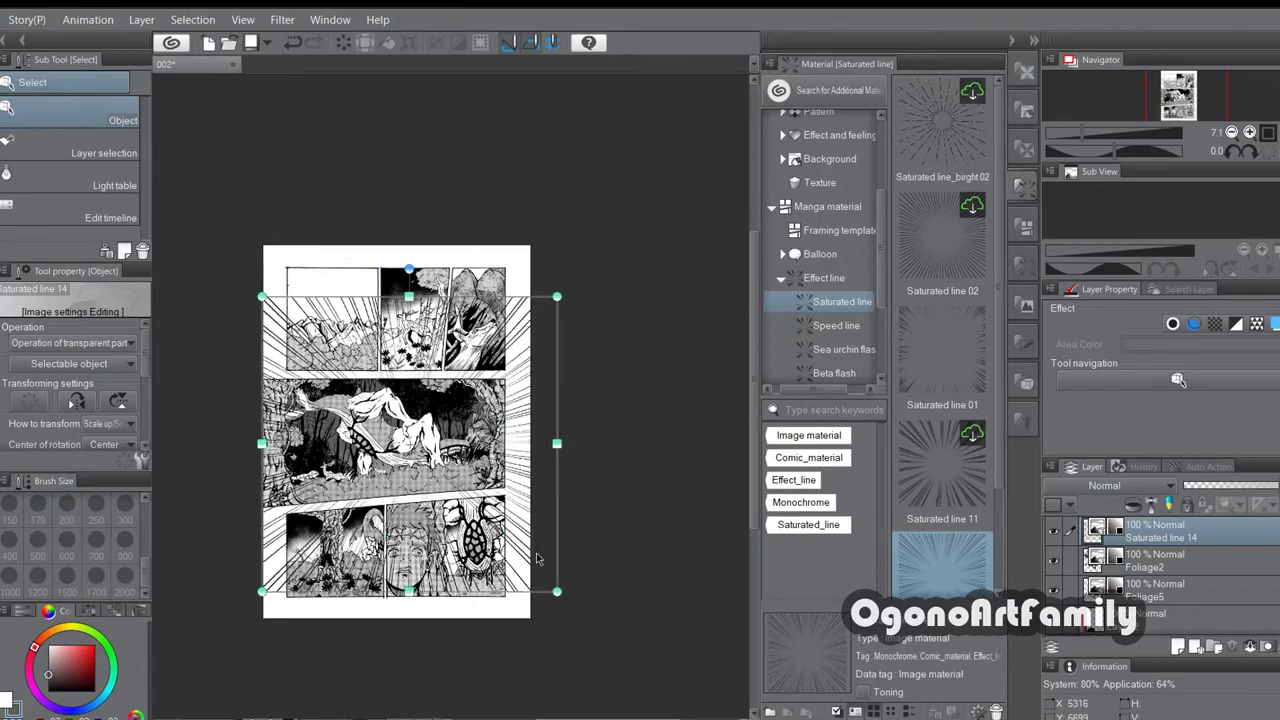
pyautogui.scroll(3, 533, 511)
pyautogui.scroll(-3, 497, 456)
pyautogui.scroll(4, 452, 283)
# Step: Rasterize the Saturated line 14 layer
pyautogui.press('k')
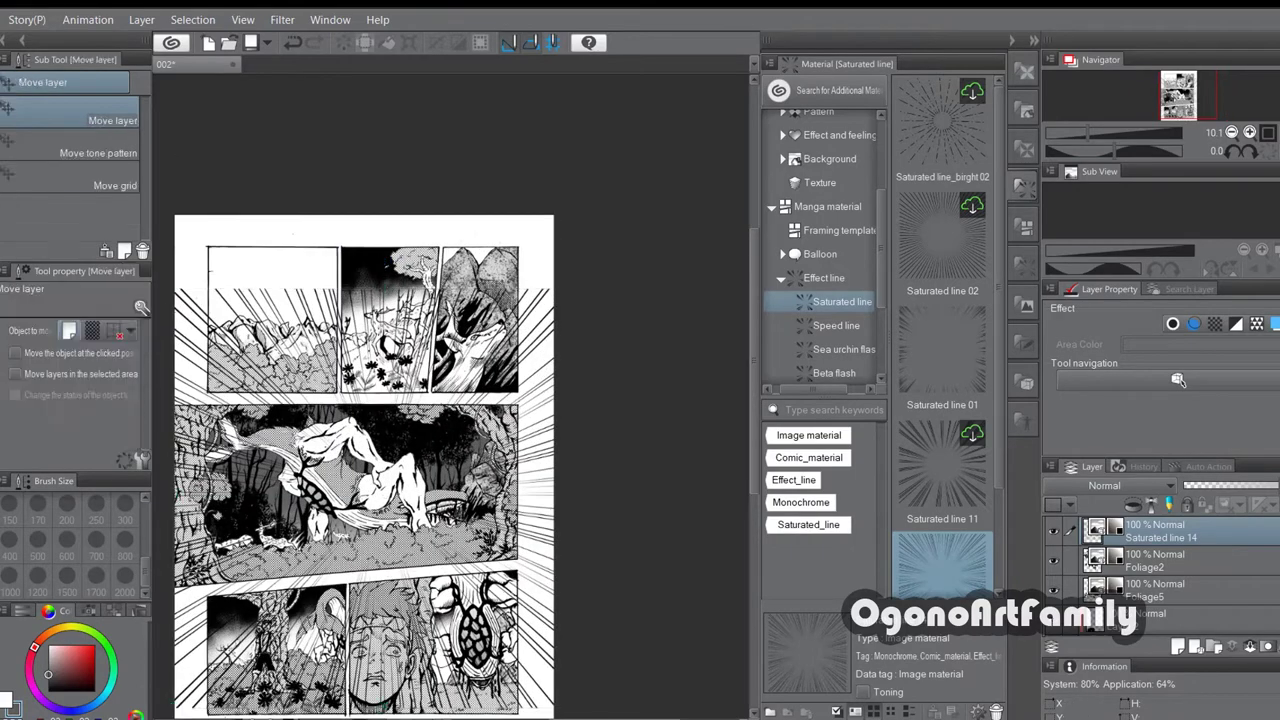
pyautogui.click(1, 20)
pyautogui.moveTo(141, 20)
pyautogui.click(230, 269)
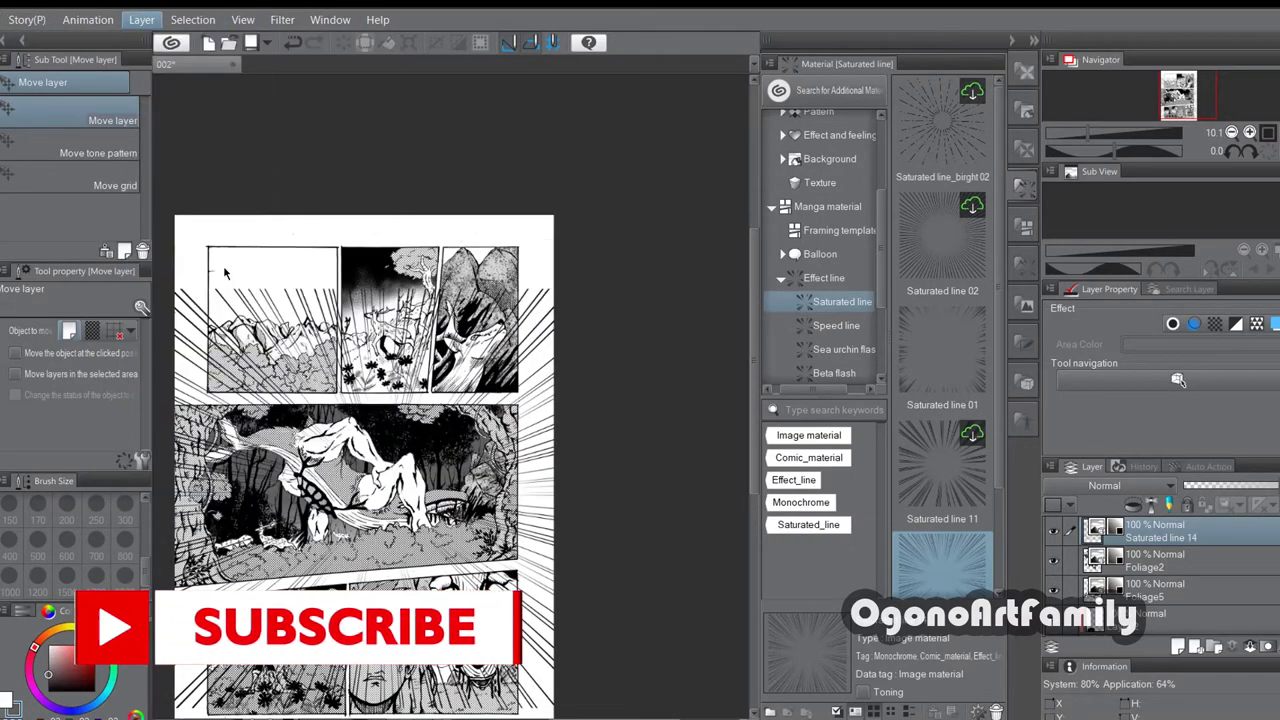
# Step: Free-transform the Saturated line 14 layer so its four corners match the slanted outline of the large middle panel, and apply it
pyautogui.hotkey('alt', 'e')
pyautogui.moveTo(223, 337)
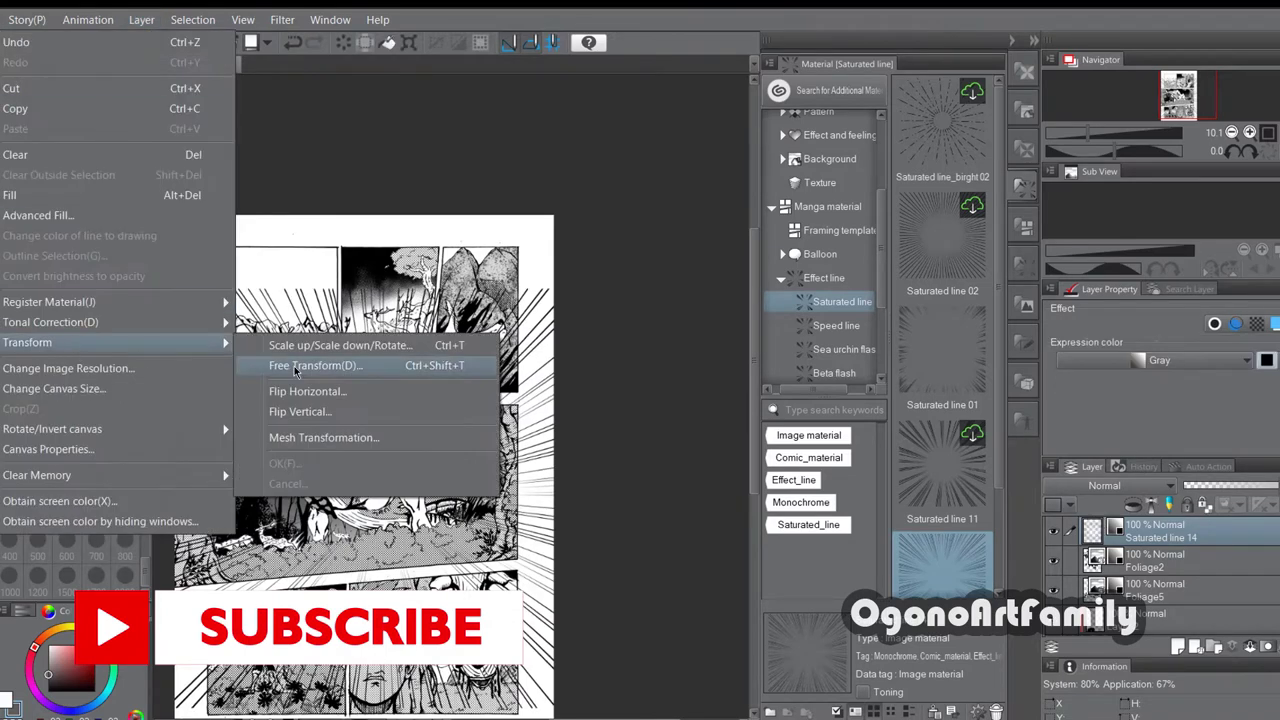
pyautogui.click(294, 366)
pyautogui.moveTo(178, 378); pyautogui.dragTo(175, 407)
pyautogui.moveTo(554, 289); pyautogui.dragTo(519, 406)
pyautogui.scroll(-2, 315, 630)
pyautogui.moveTo(258, 626); pyautogui.dragTo(256, 521)
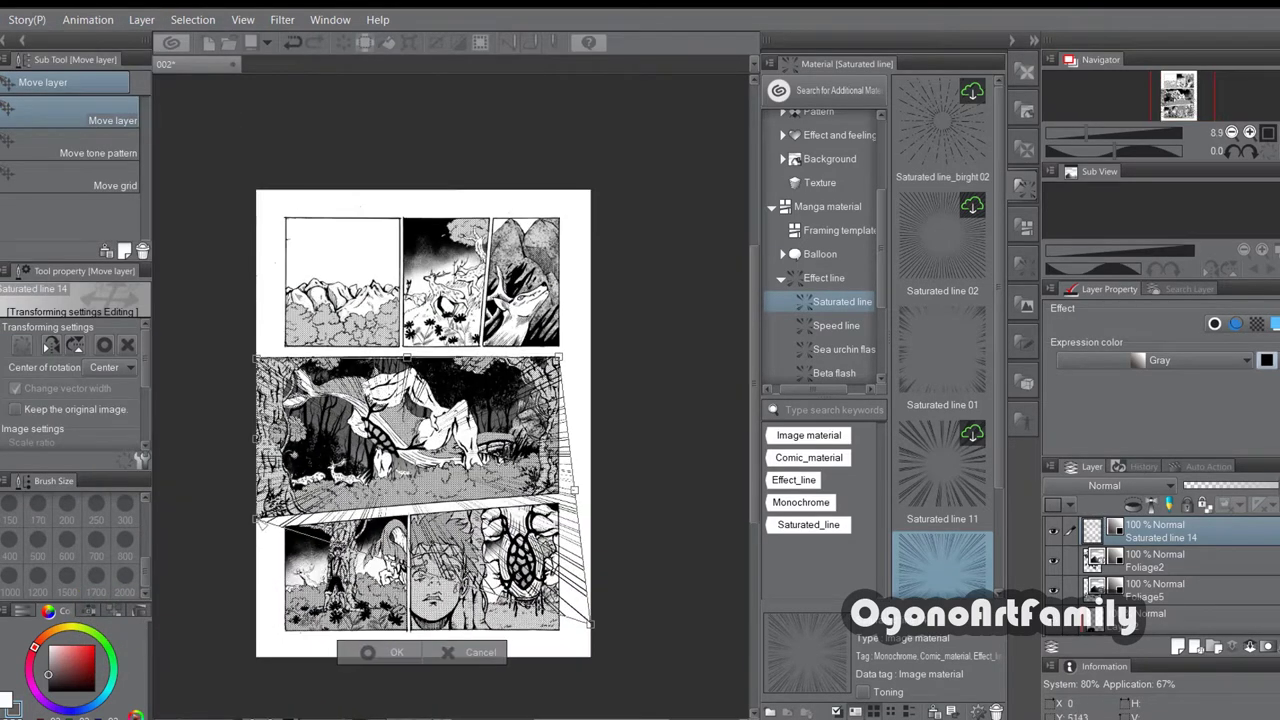
pyautogui.moveTo(590, 620); pyautogui.dragTo(560, 491)
pyautogui.scroll(2, 558, 491)
pyautogui.scroll(1, 453, 434)
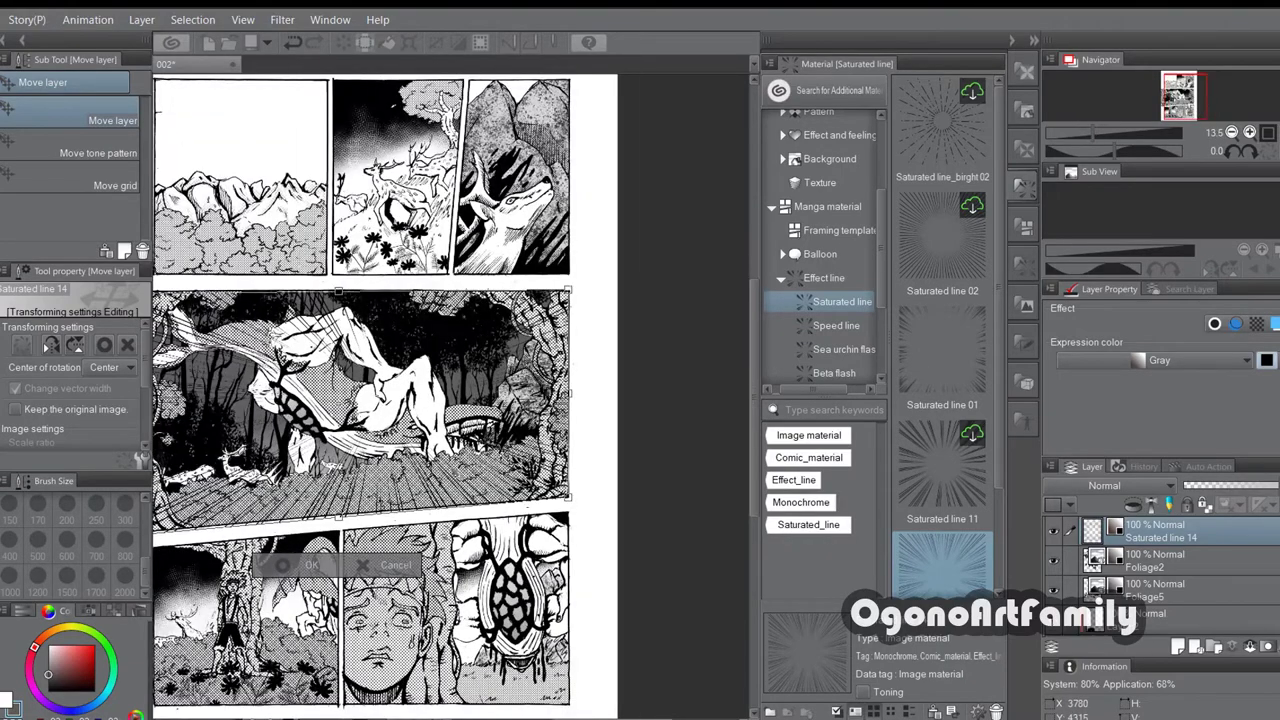
pyautogui.scroll(-2, 365, 523)
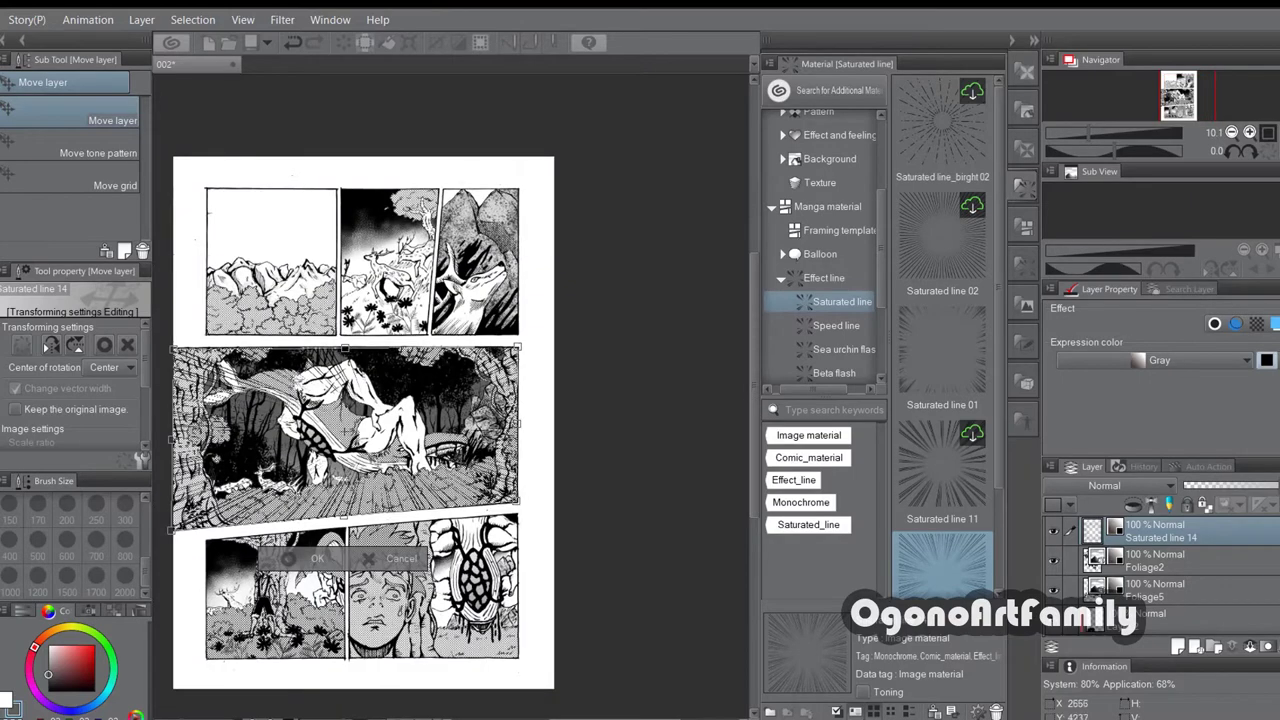
pyautogui.scroll(-2, 345, 453)
pyautogui.scroll(2, 342, 452)
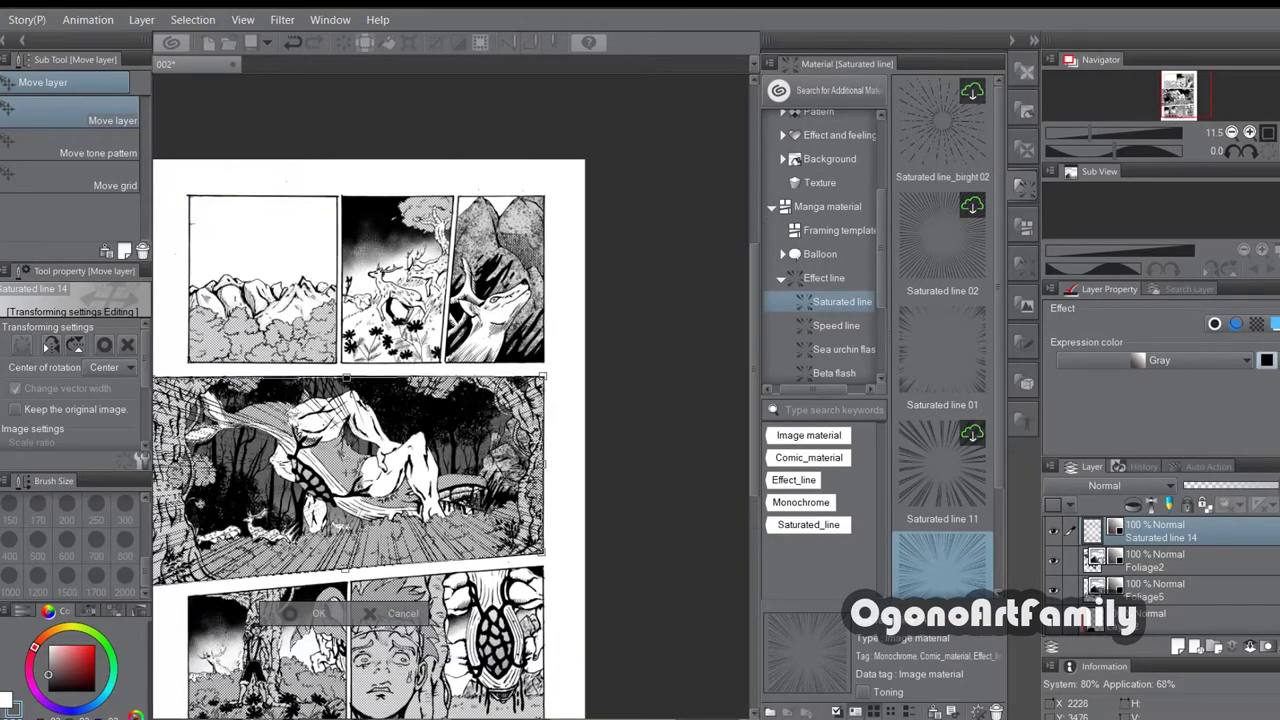
pyautogui.click(301, 614)
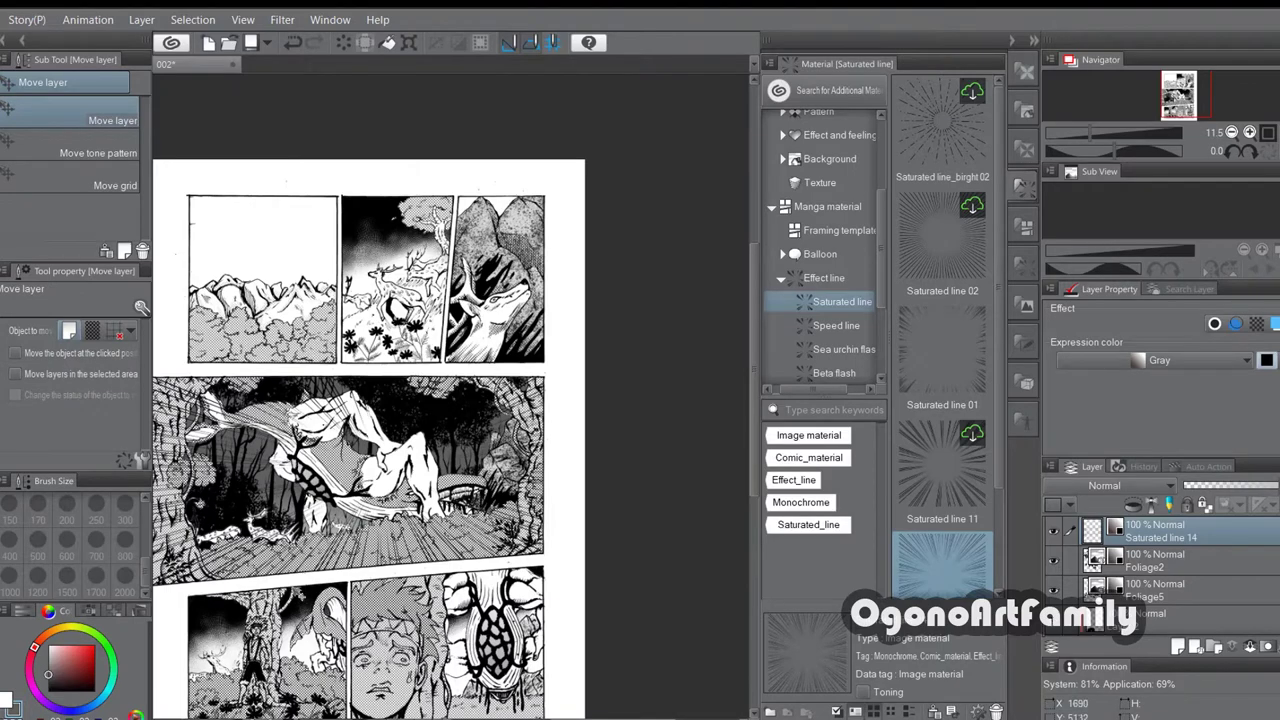
# Step: Erase the saturated lines covering the creature's body and legs in the middle panel with the Hard eraser at size 100
pyautogui.scroll(-4, 315, 565)
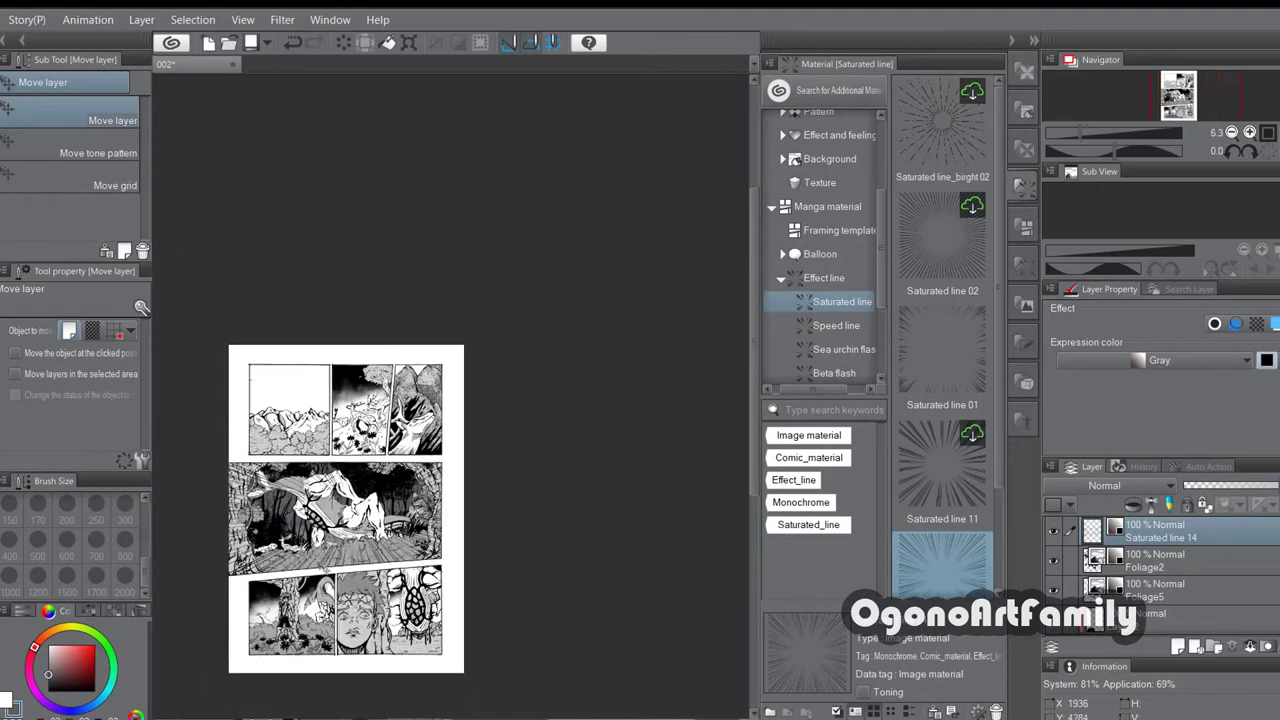
pyautogui.scroll(5, 315, 540)
pyautogui.scroll(-1, 300, 535)
pyautogui.press('e')
pyautogui.scroll(2, 377, 530)
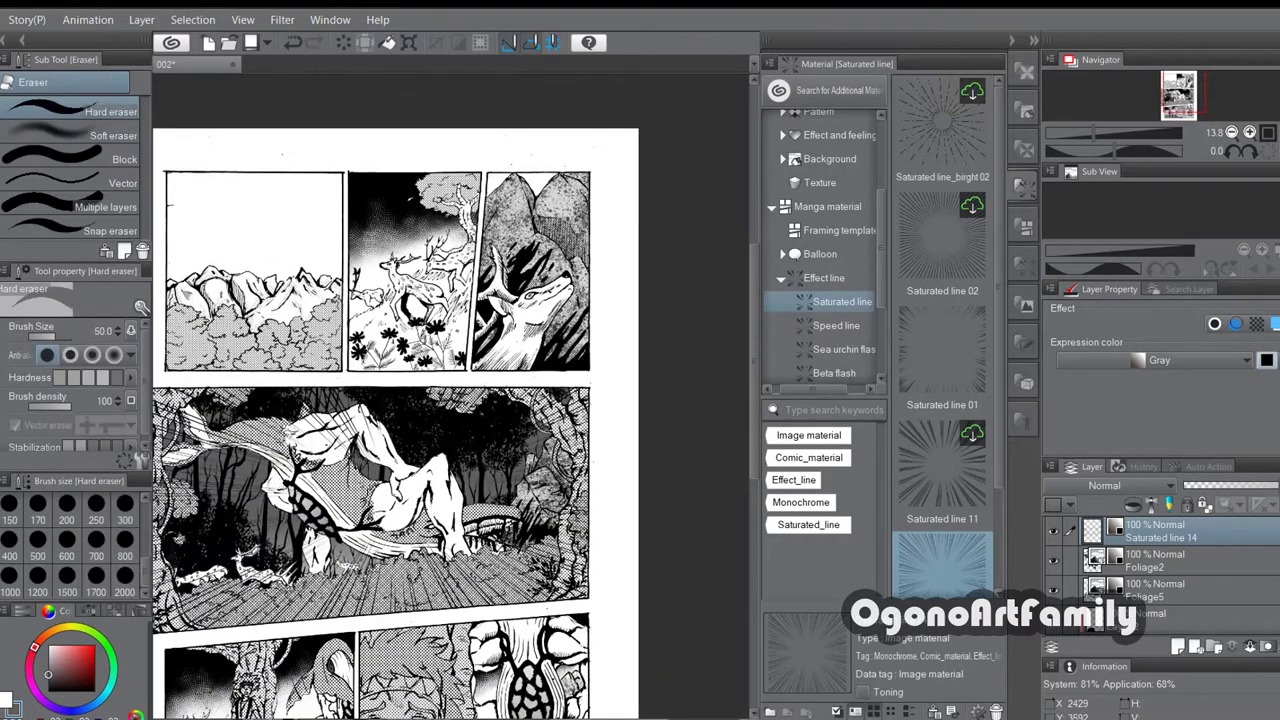
pyautogui.click(38, 542)
pyautogui.scroll(3, 364, 518)
pyautogui.press('[')
pyautogui.press('[')
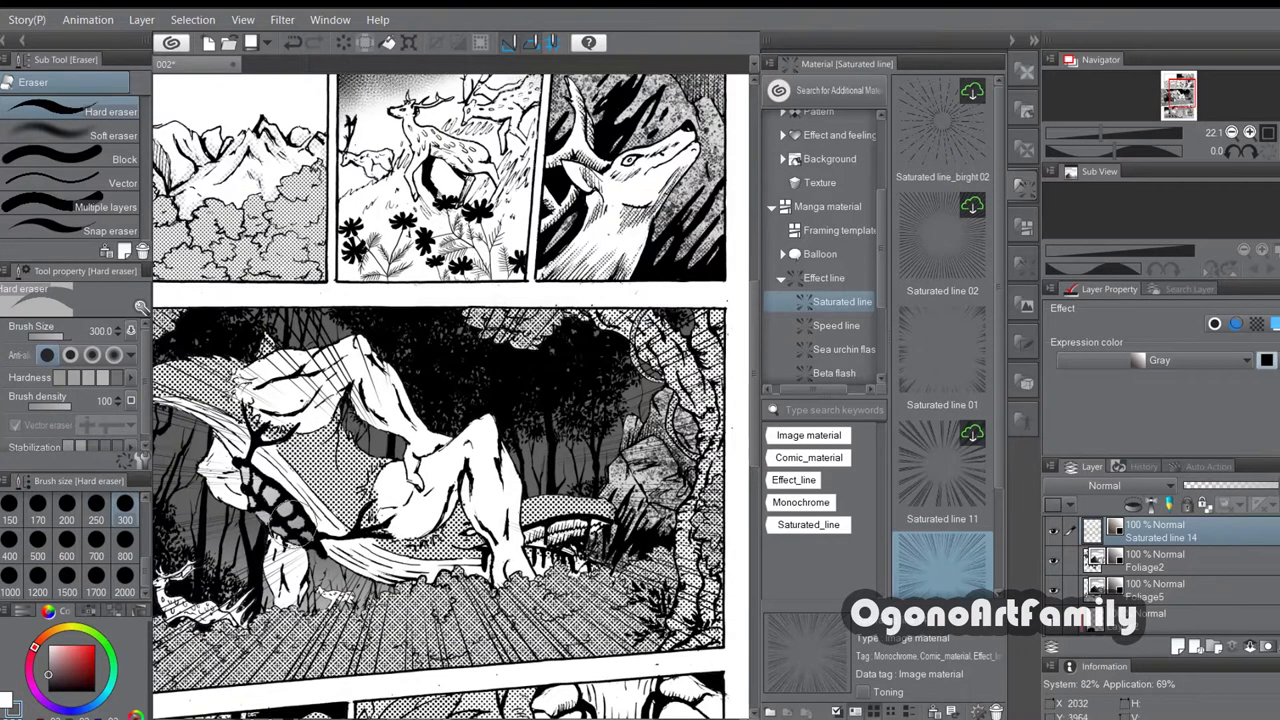
pyautogui.press('[')
pyautogui.press('[')
pyautogui.press('[')
pyautogui.press('[')
pyautogui.press('[')
pyautogui.press('[')
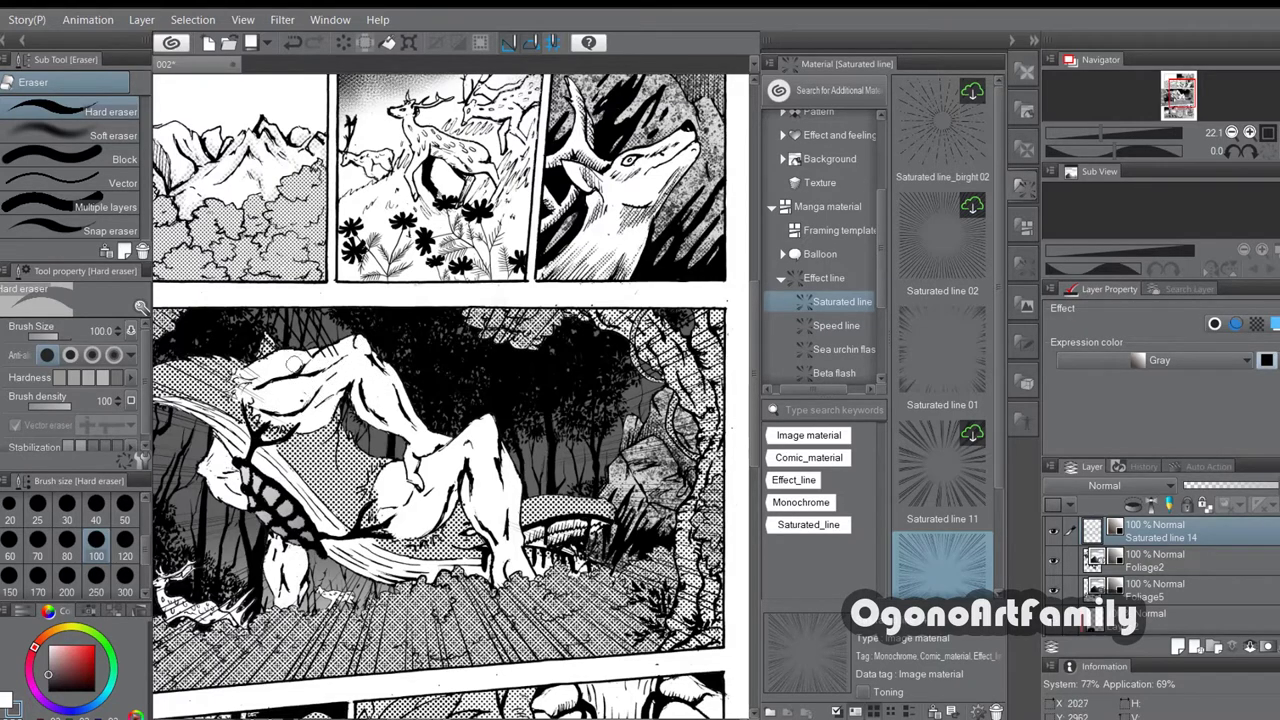
pyautogui.scroll(3, 338, 355)
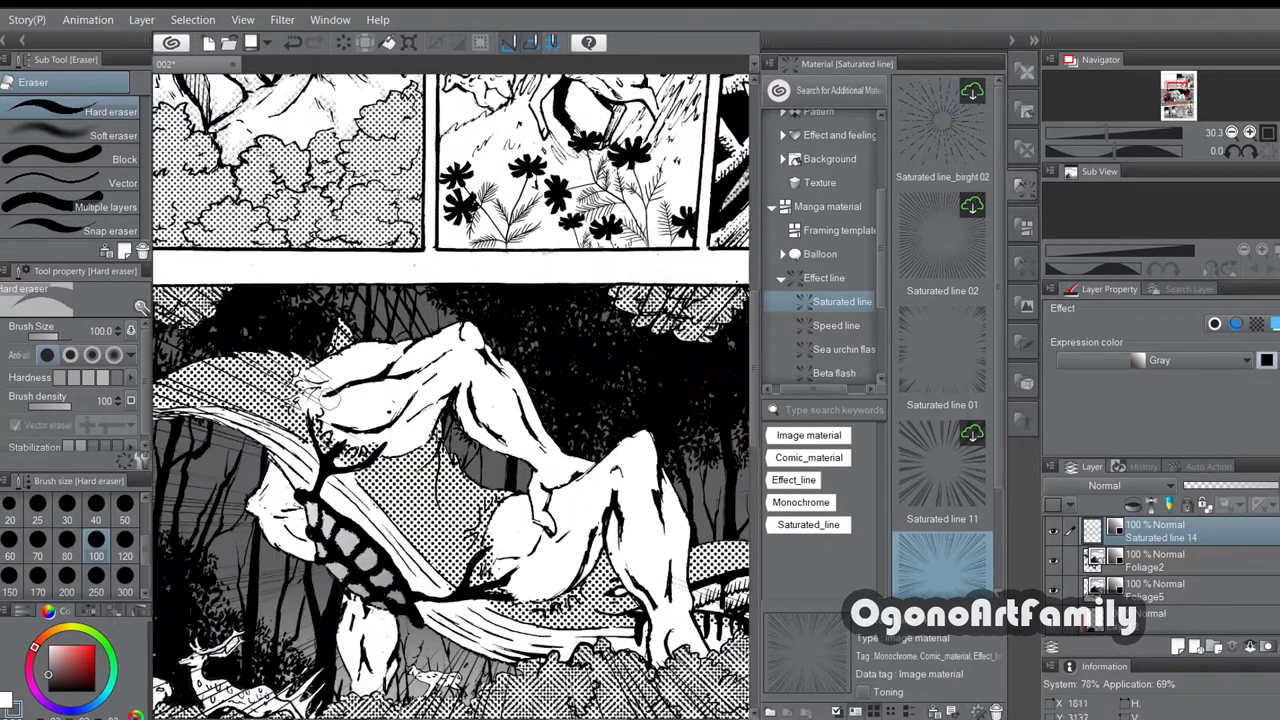
pyautogui.moveTo(288, 398)
pyautogui.mouseDown()
pyautogui.moveTo(249, 367)
pyautogui.moveTo(210, 378)
pyautogui.moveTo(272, 422)
pyautogui.mouseUp()
pyautogui.scroll(-3, 272, 420)
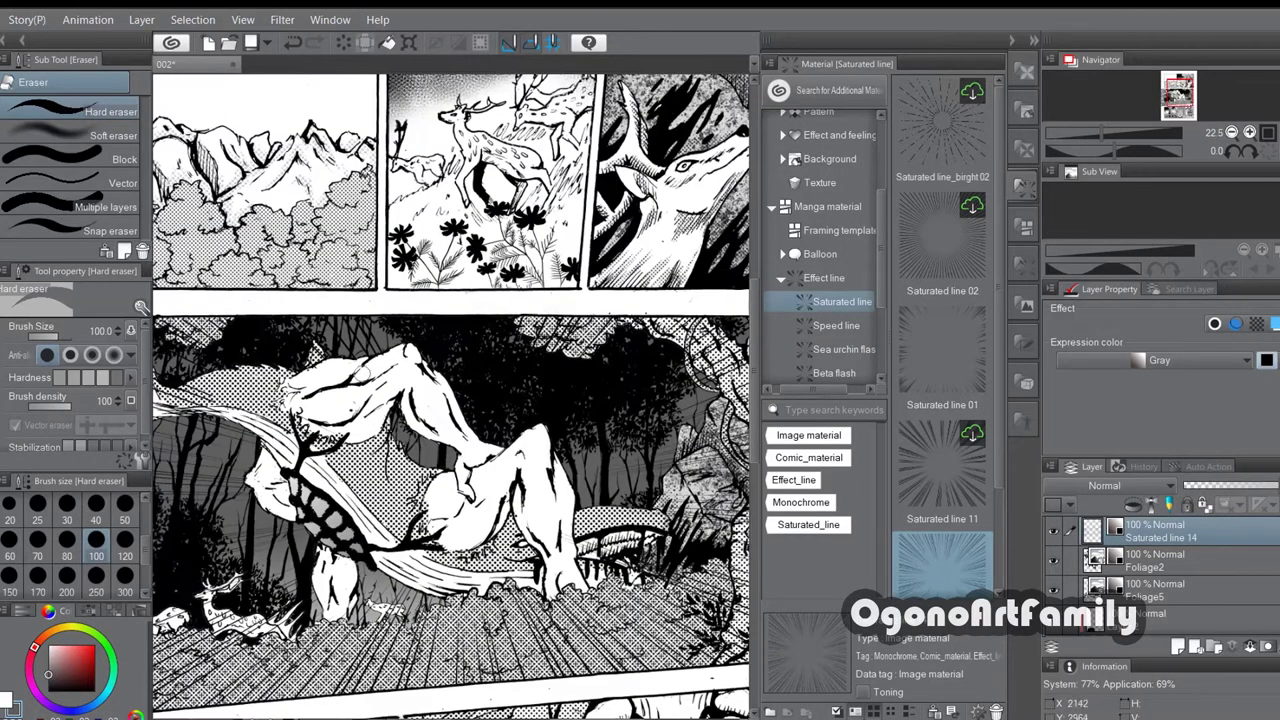
# Step: Erase the leftover lines along the creature's back and tail in the middle panel with the Hard eraser at size 80
pyautogui.press('[')
pyautogui.scroll(3, 300, 368)
pyautogui.scroll(1, 298, 368)
pyautogui.moveTo(328, 352); pyautogui.dragTo(336, 330)
pyautogui.scroll(-3, 336, 360)
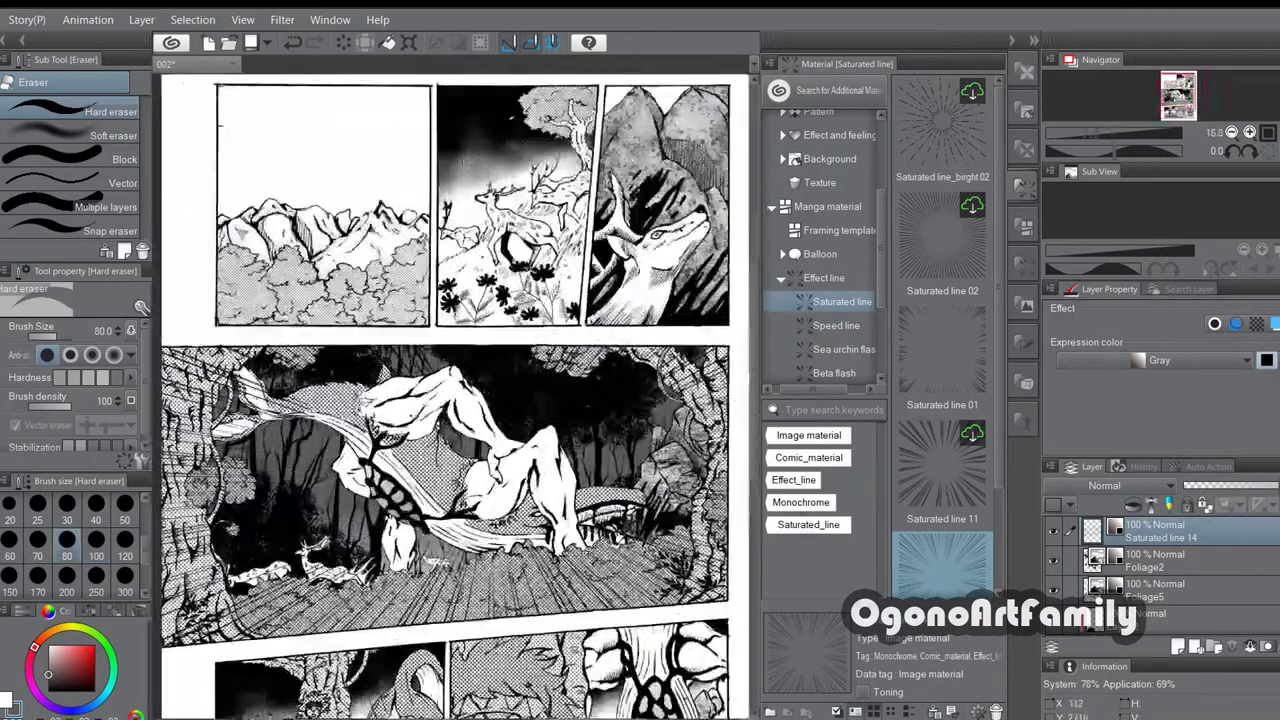
pyautogui.scroll(3, 226, 342)
pyautogui.moveTo(340, 430)
pyautogui.mouseDown()
pyautogui.moveTo(252, 398)
pyautogui.moveTo(250, 467)
pyautogui.moveTo(194, 487)
pyautogui.mouseUp()
pyautogui.scroll(-5, 343, 424)
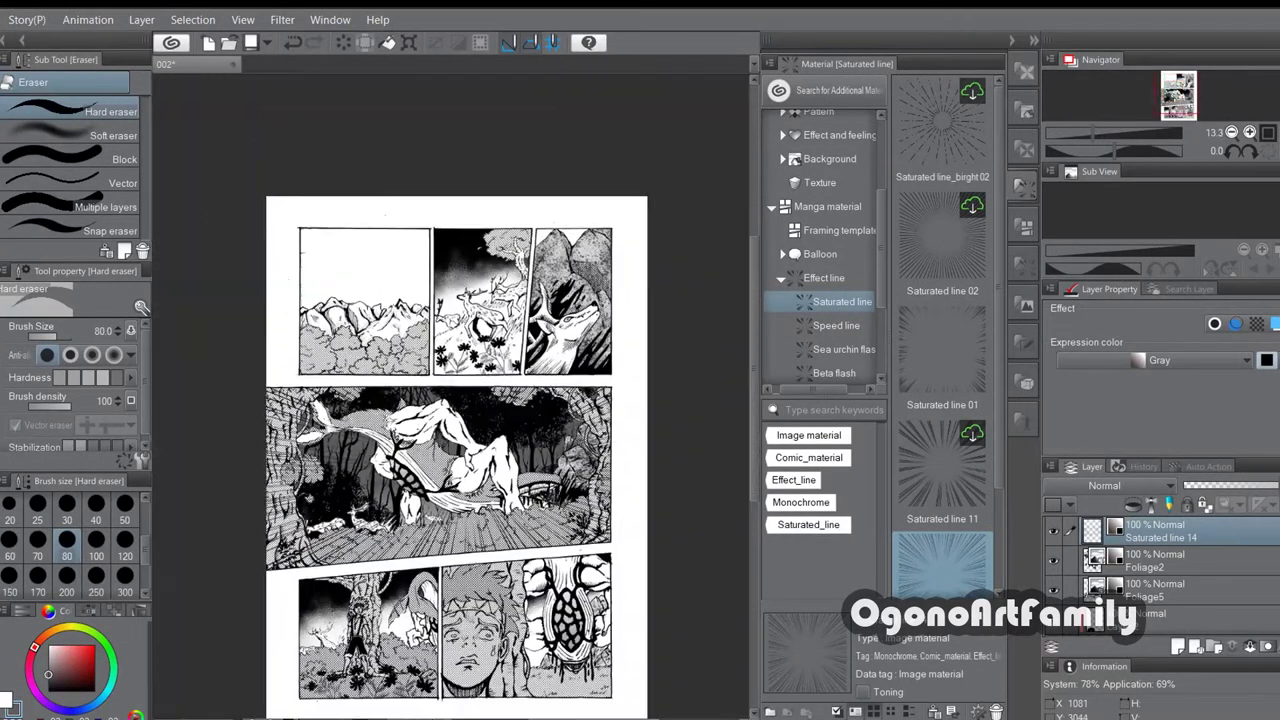
pyautogui.scroll(2, 410, 315)
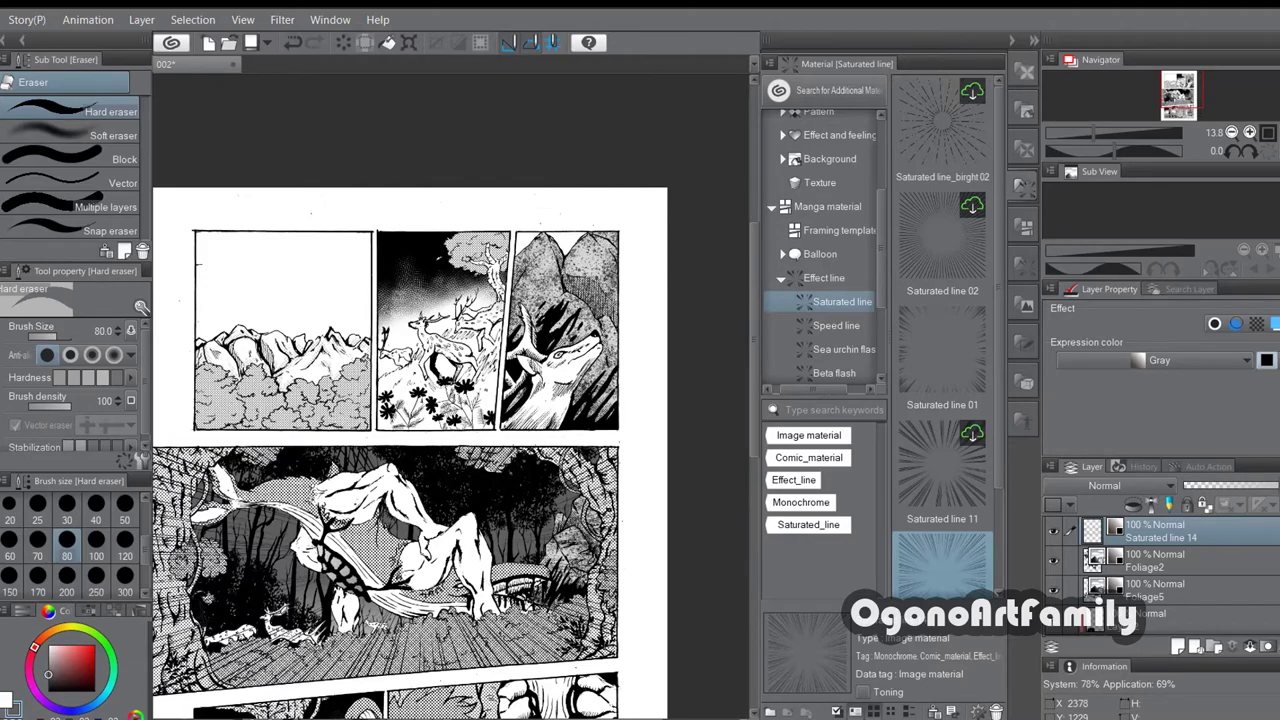
pyautogui.scroll(-3, 554, 356)
pyautogui.scroll(3, 383, 323)
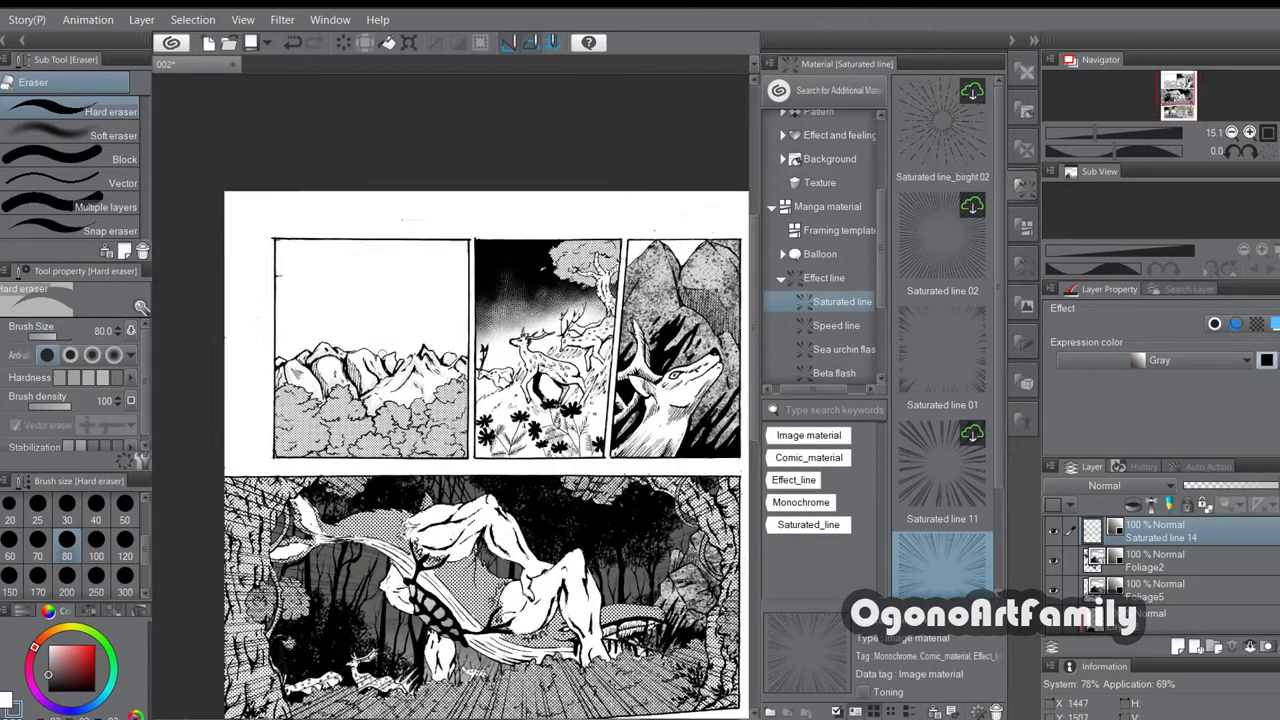
pyautogui.scroll(-3, 383, 323)
pyautogui.scroll(3, 383, 323)
pyautogui.press('w')
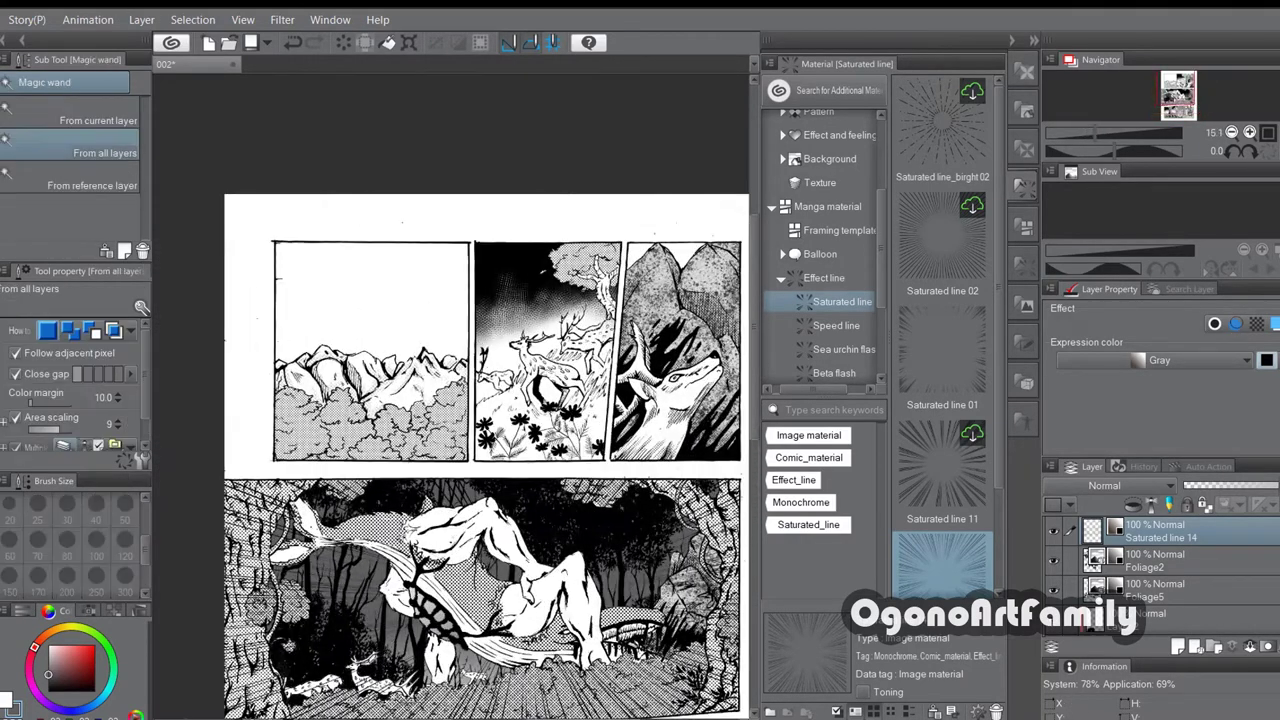
pyautogui.click(321, 296)
pyautogui.click(194, 21)
pyautogui.click(222, 63)
# Step: Select the base artwork layer beneath the Forest 01-black and unnamed layers
pyautogui.scroll(-4, 1177, 556)
pyautogui.scroll(-3, 1178, 556)
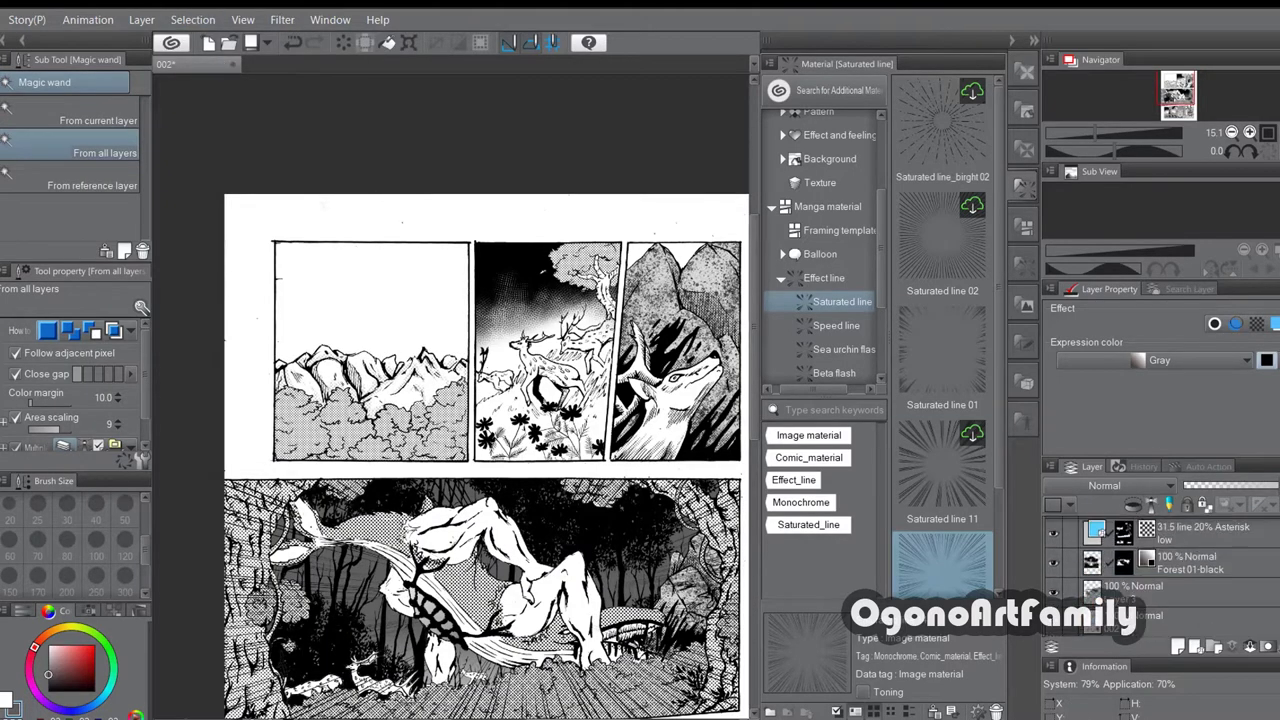
pyautogui.click(1195, 625)
pyautogui.scroll(4, 416, 357)
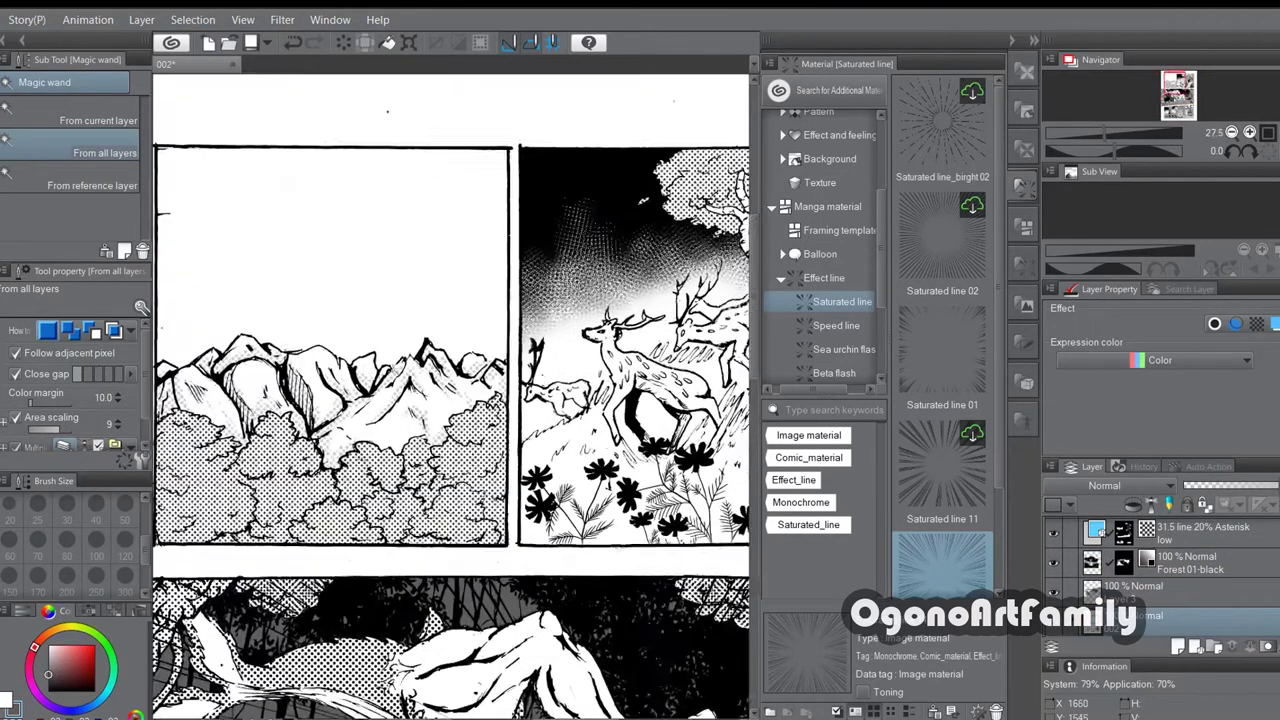
# Step: Set up the G-pen with black (000000) as its colour and a brush size of 8
pyautogui.press('p')
pyautogui.click(36, 546)
pyautogui.doubleClick(7, 700)
pyautogui.moveTo(467, 505); pyautogui.dragTo(427, 541)
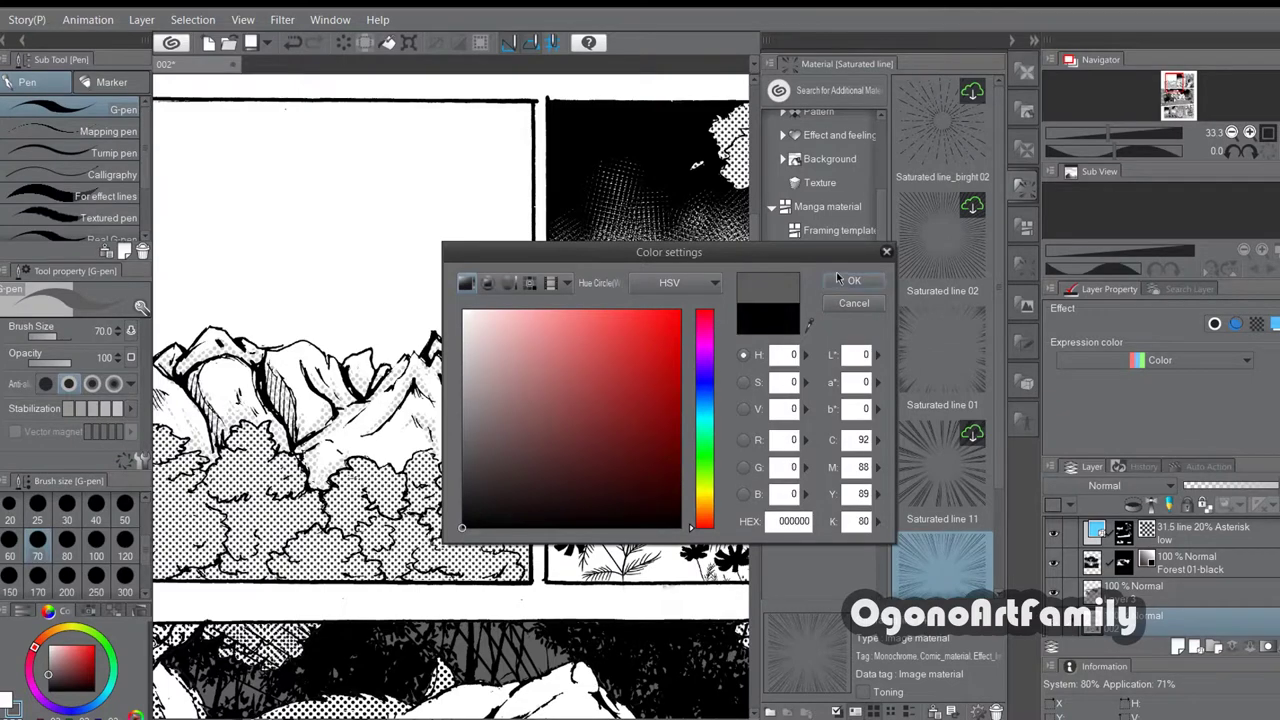
pyautogui.click(848, 282)
pyautogui.scroll(-2, 586, 437)
pyautogui.scroll(2, 499, 410)
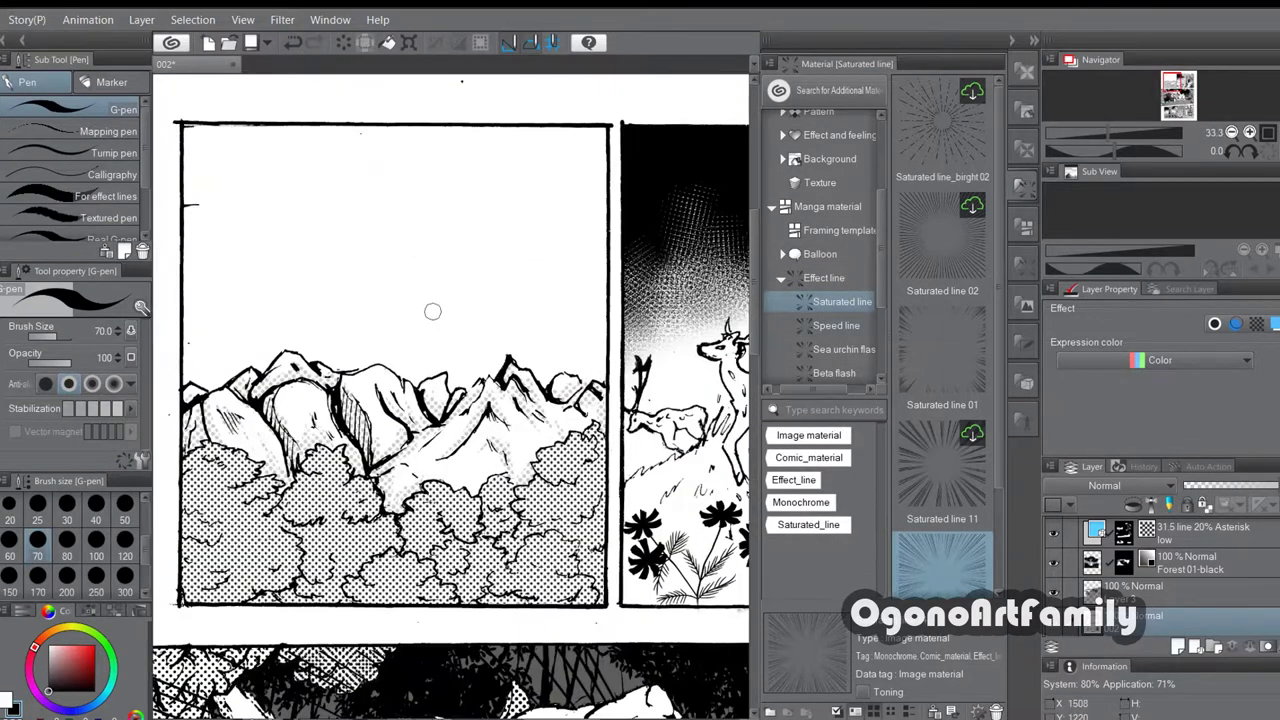
pyautogui.scroll(3, 100, 540)
pyautogui.click(125, 497)
pyautogui.click(10, 540)
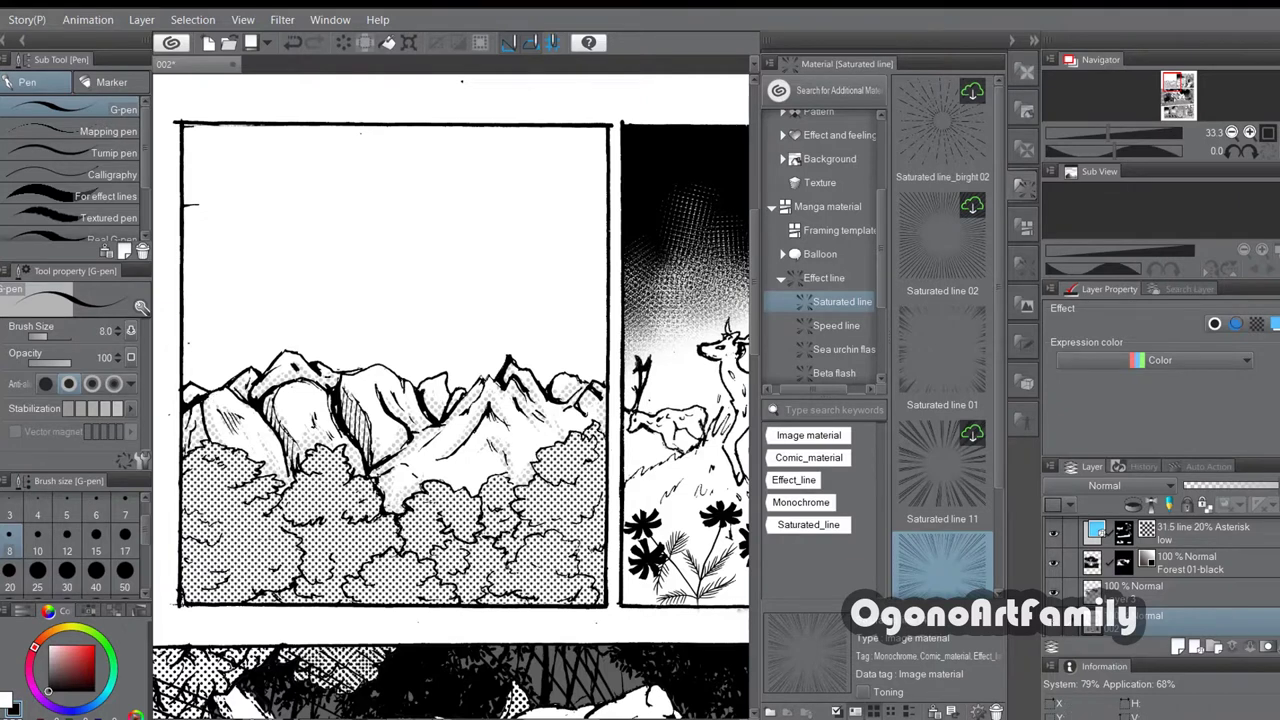
# Step: Try to erase the stray mark on the first panel's left border with the Hard eraser, undo it, and set the eraser size to 17
pyautogui.press('e')
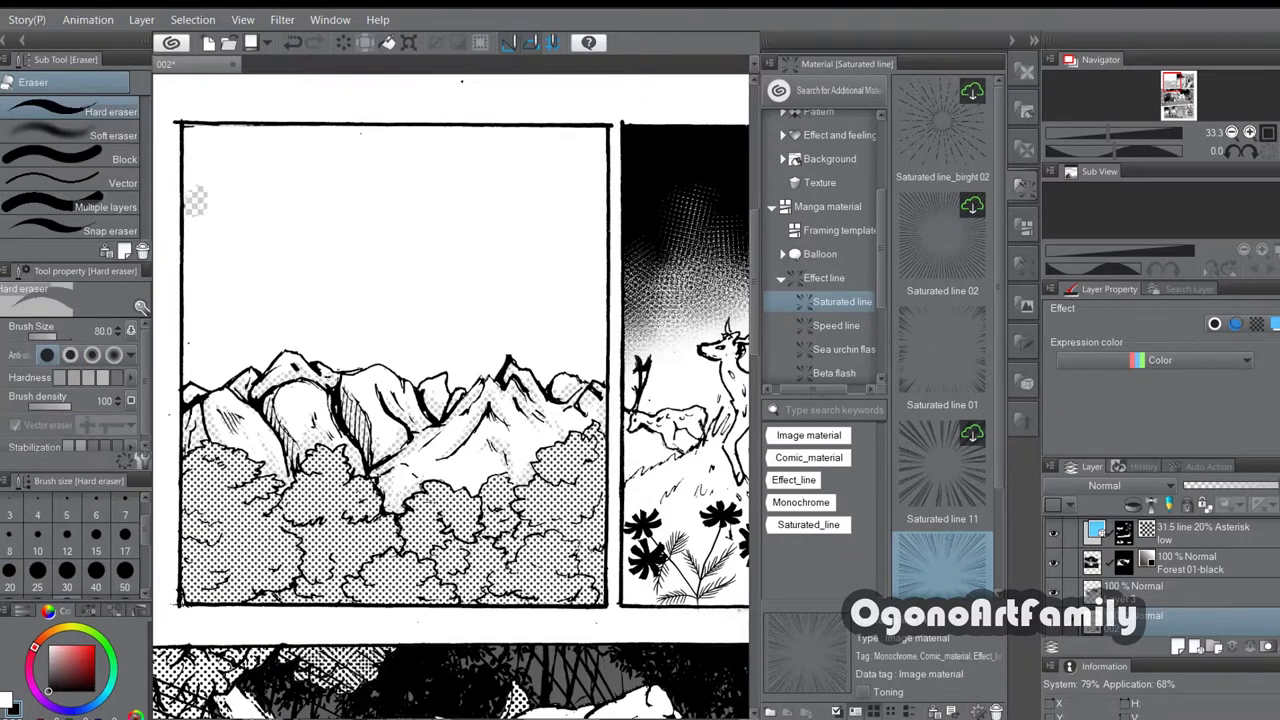
pyautogui.hotkey('ctrl', 'z')
pyautogui.click(67, 536)
pyautogui.click(125, 537)
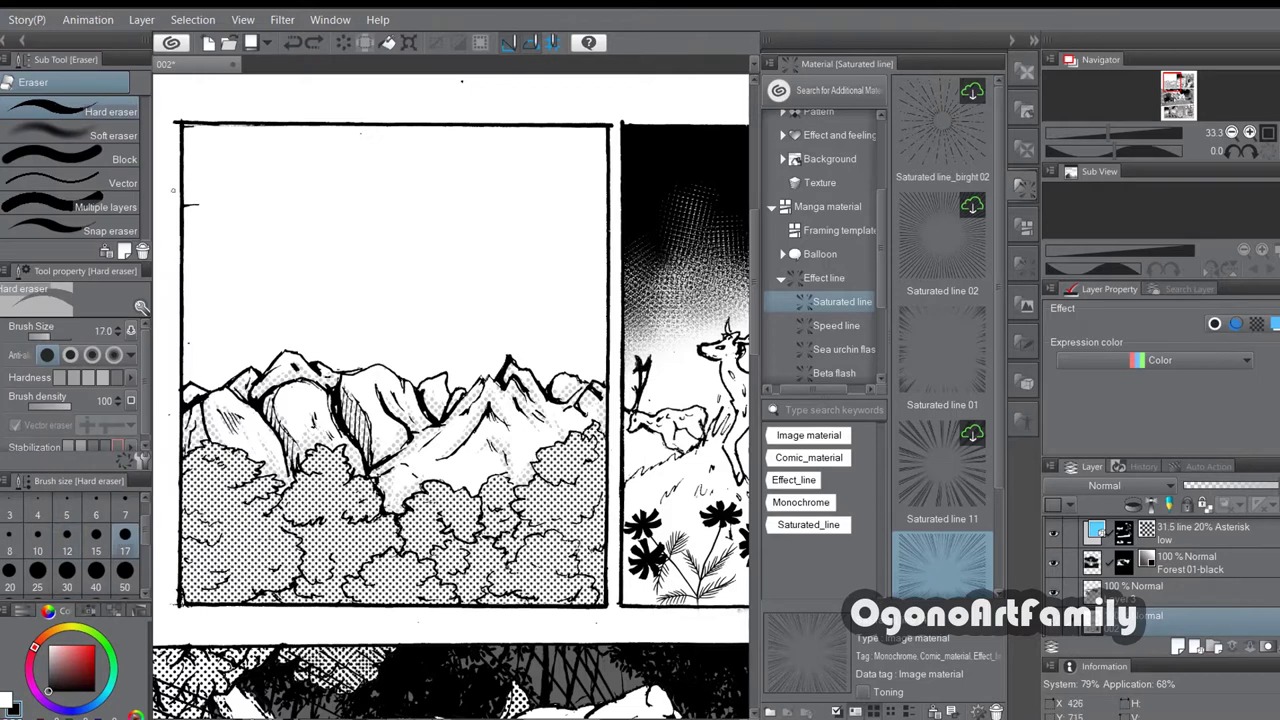
# Step: Paint out the stray mark beside the first panel's left border using the G-pen in white at size 15
pyautogui.click(6, 699)
pyautogui.press('p')
pyautogui.press(']')
pyautogui.press(']')
pyautogui.press(']')
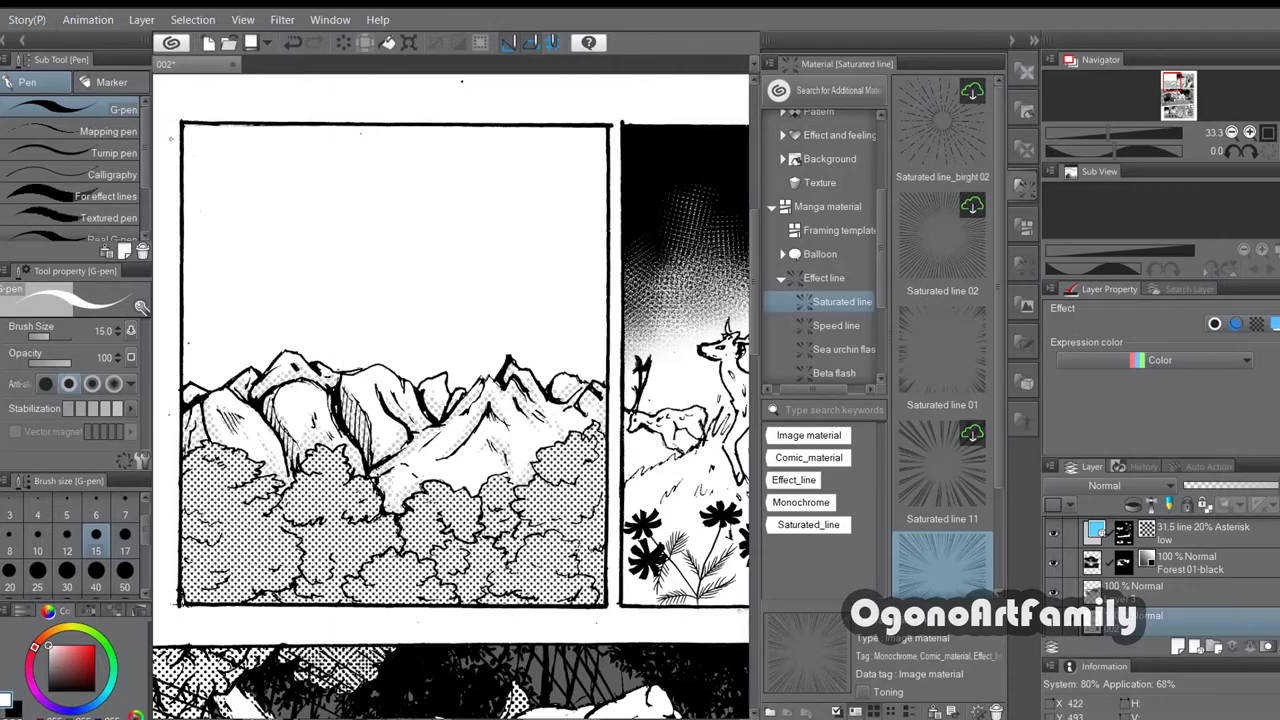
# Step: Select the first panel's blank sky with the Magic wand, place the MM08-cloud 32 background there, and move its layer below Forest 01-black
pyautogui.press('w')
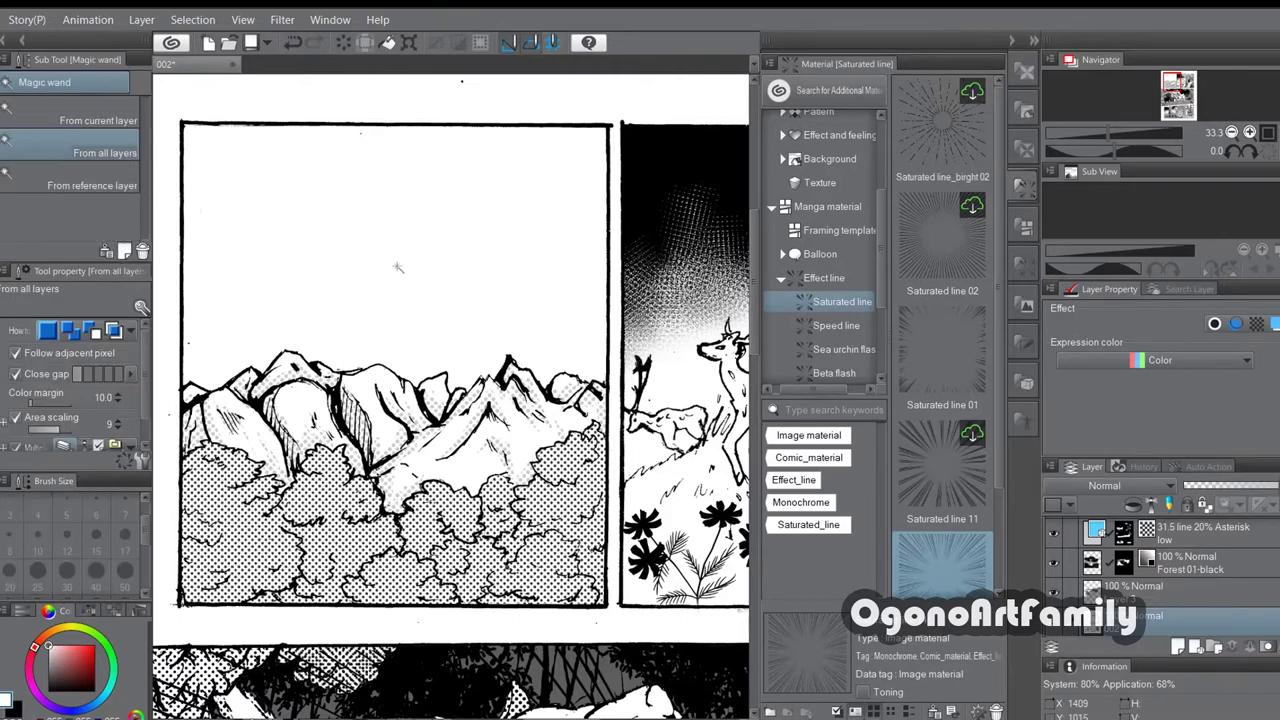
pyautogui.click(394, 266)
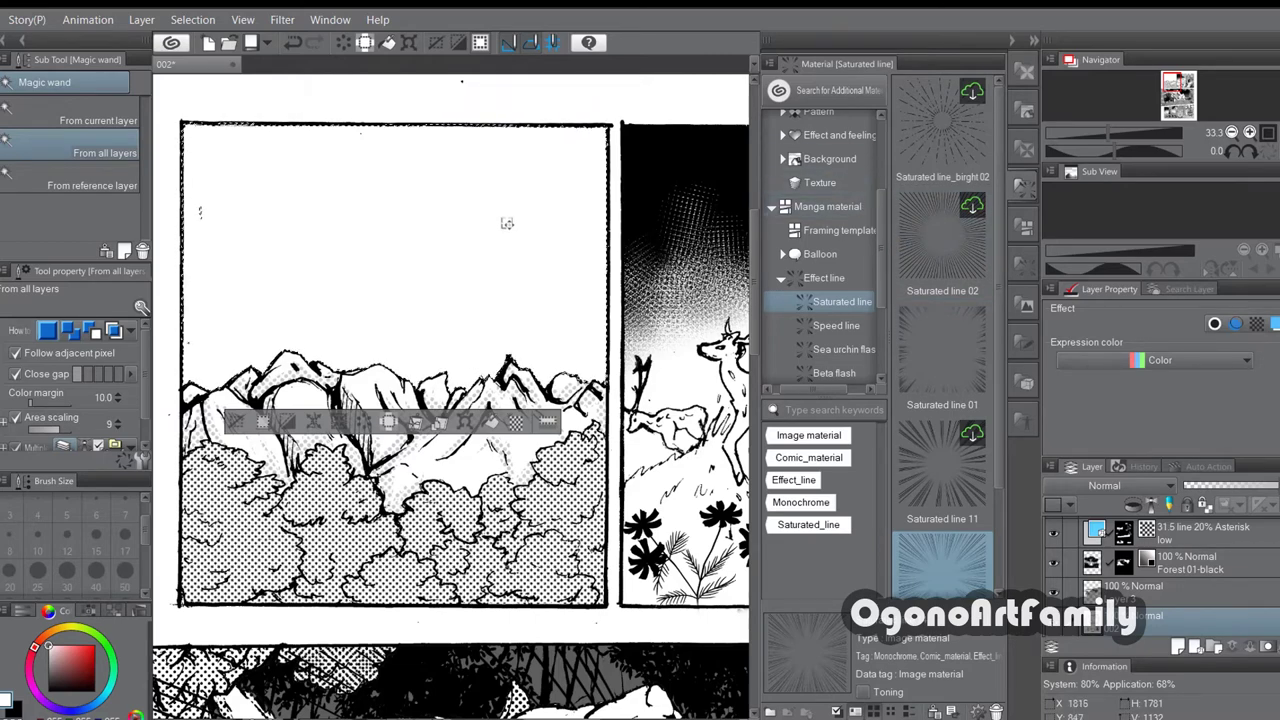
pyautogui.scroll(-2, 503, 217)
pyautogui.scroll(2, 856, 313)
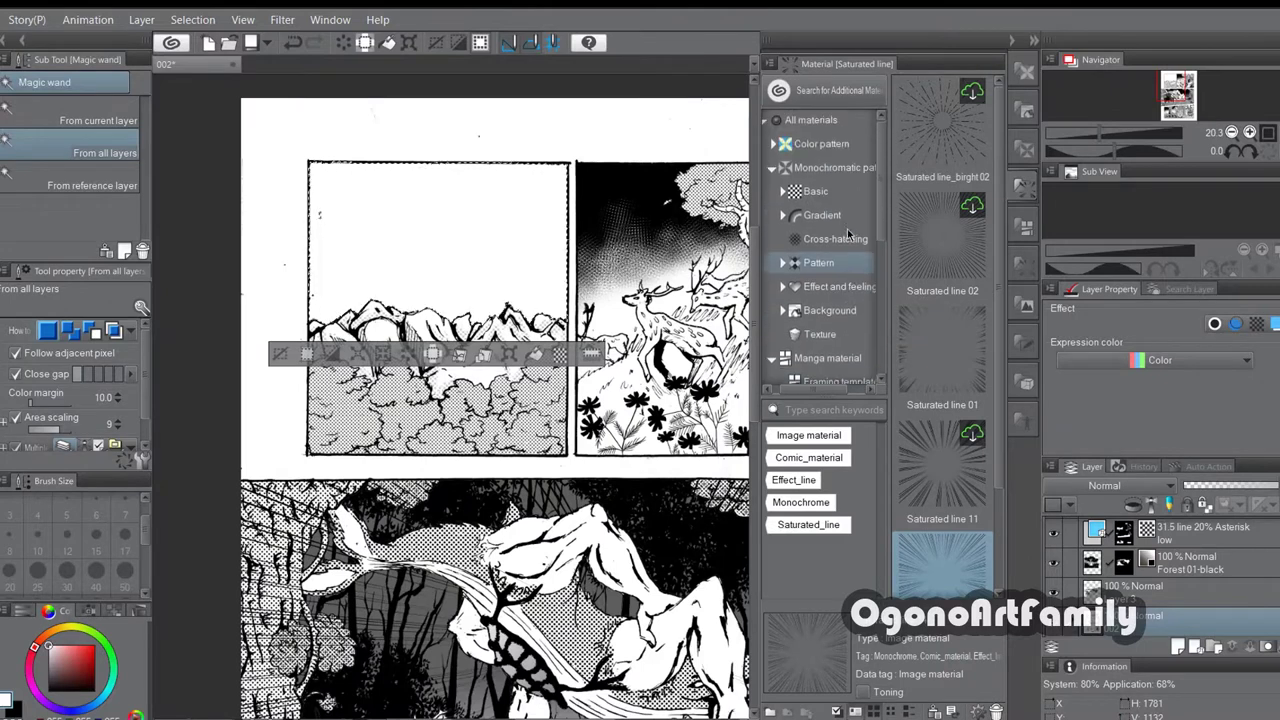
pyautogui.click(830, 270)
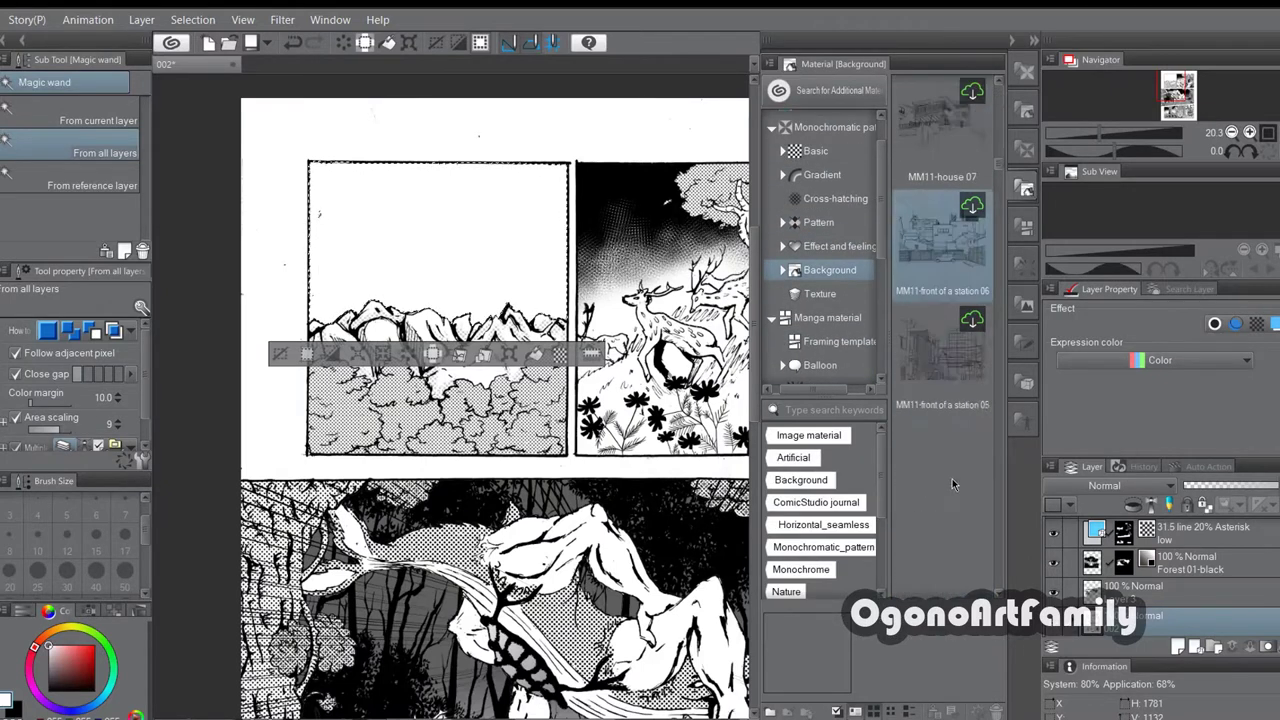
pyautogui.moveTo(955, 468); pyautogui.dragTo(449, 254)
pyautogui.moveTo(1174, 620); pyautogui.dragTo(1173, 548)
# Step: Scale down the MM08-cloud 32 image so its width fits the first panel's sky
pyautogui.scroll(-5, 551, 298)
pyautogui.moveTo(678, 453); pyautogui.dragTo(555, 359)
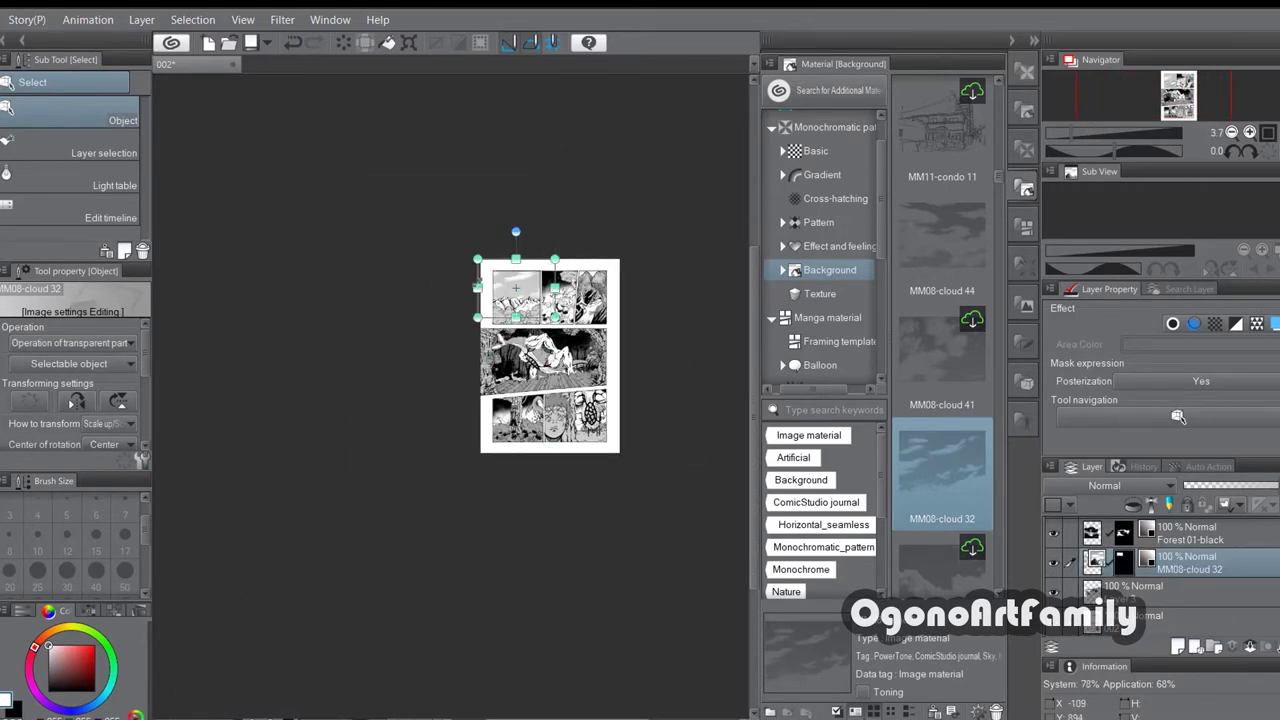
pyautogui.scroll(4, 417, 360)
pyautogui.moveTo(645, 187); pyautogui.dragTo(586, 230)
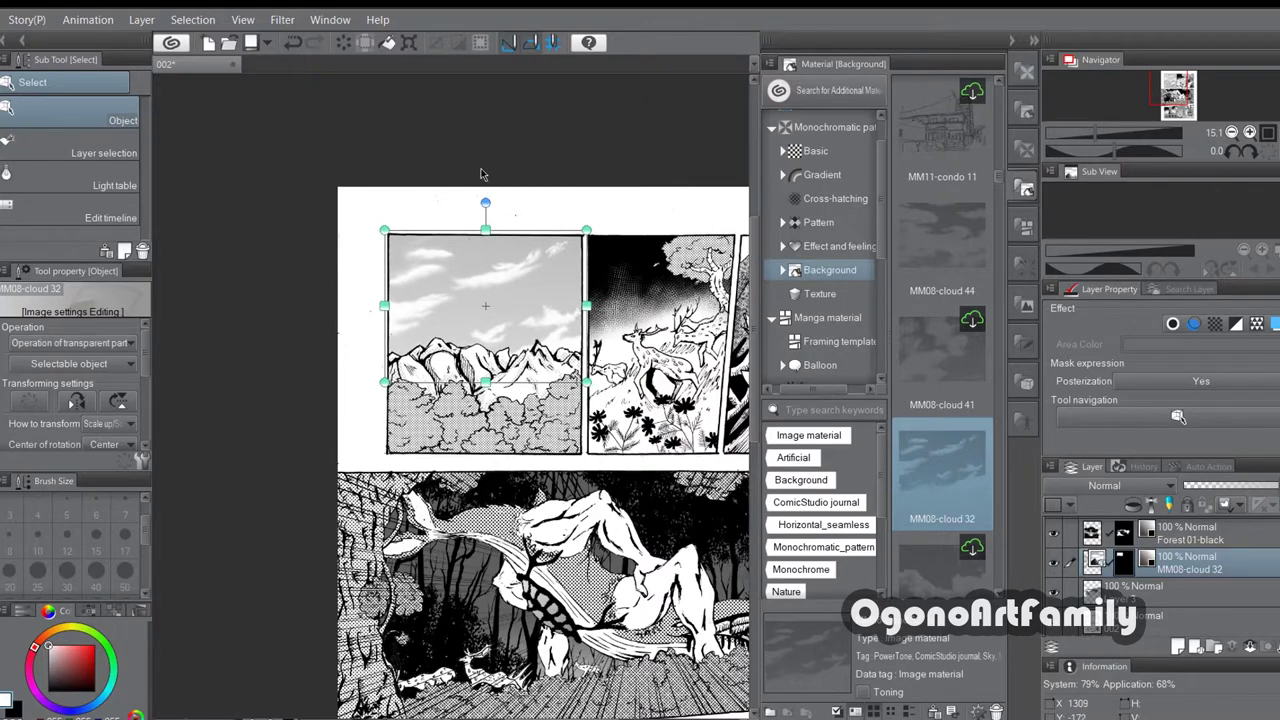
# Step: Browse the Balloon, Effect and feeling, and Background material categories for other available materials
pyautogui.scroll(-1, 832, 266)
pyautogui.click(830, 256)
pyautogui.click(830, 301)
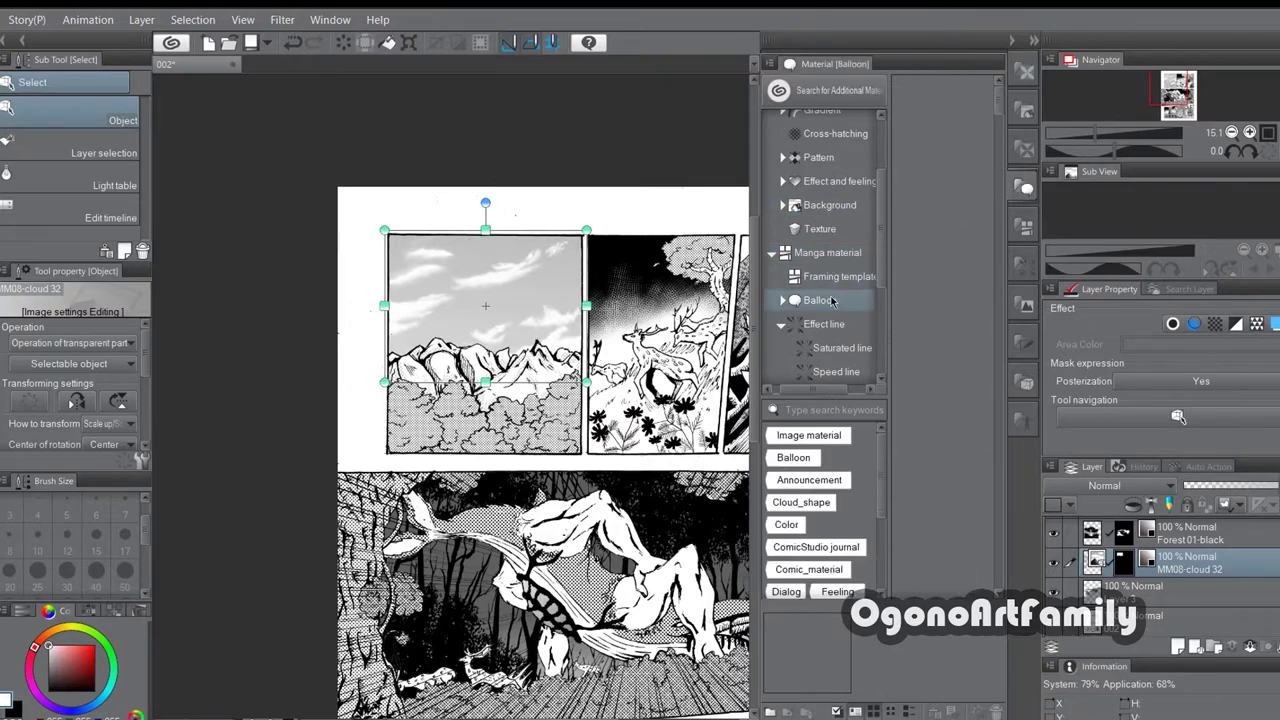
pyautogui.click(828, 325)
pyautogui.scroll(-5, 923, 478)
pyautogui.click(810, 182)
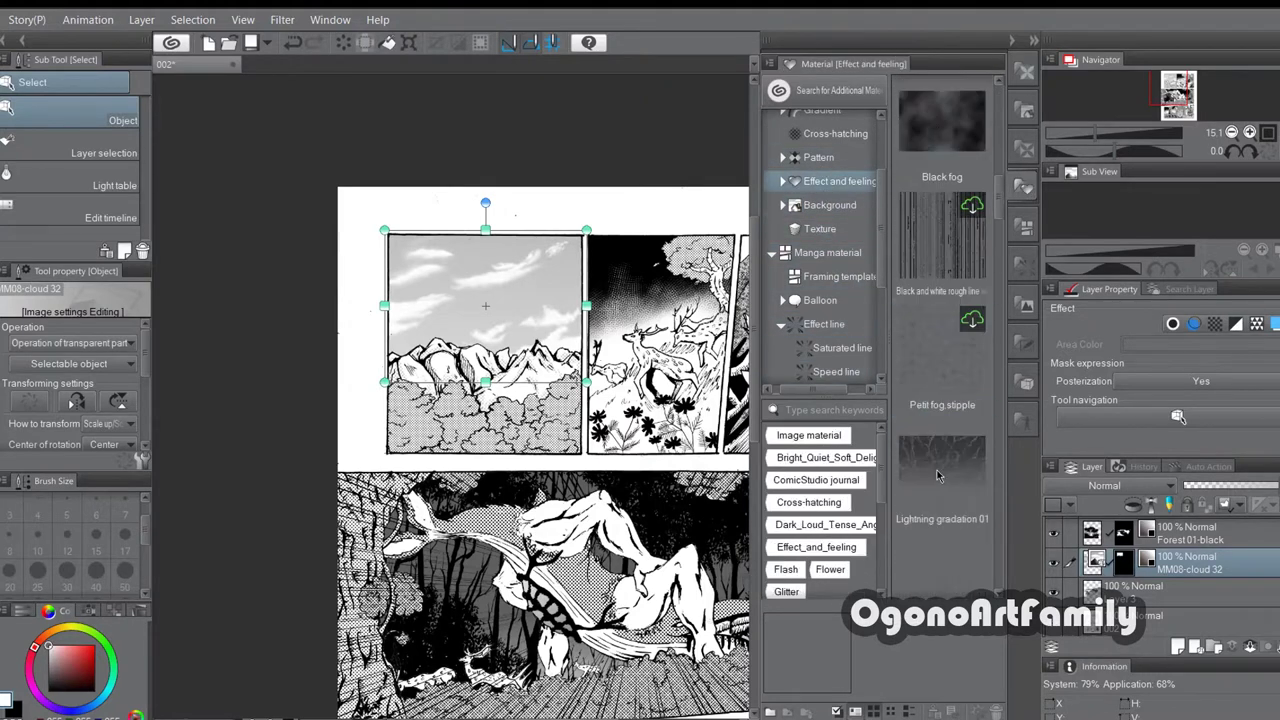
pyautogui.scroll(3, 803, 185)
pyautogui.click(806, 194)
pyautogui.click(808, 218)
pyautogui.click(822, 313)
pyautogui.scroll(-8, 933, 347)
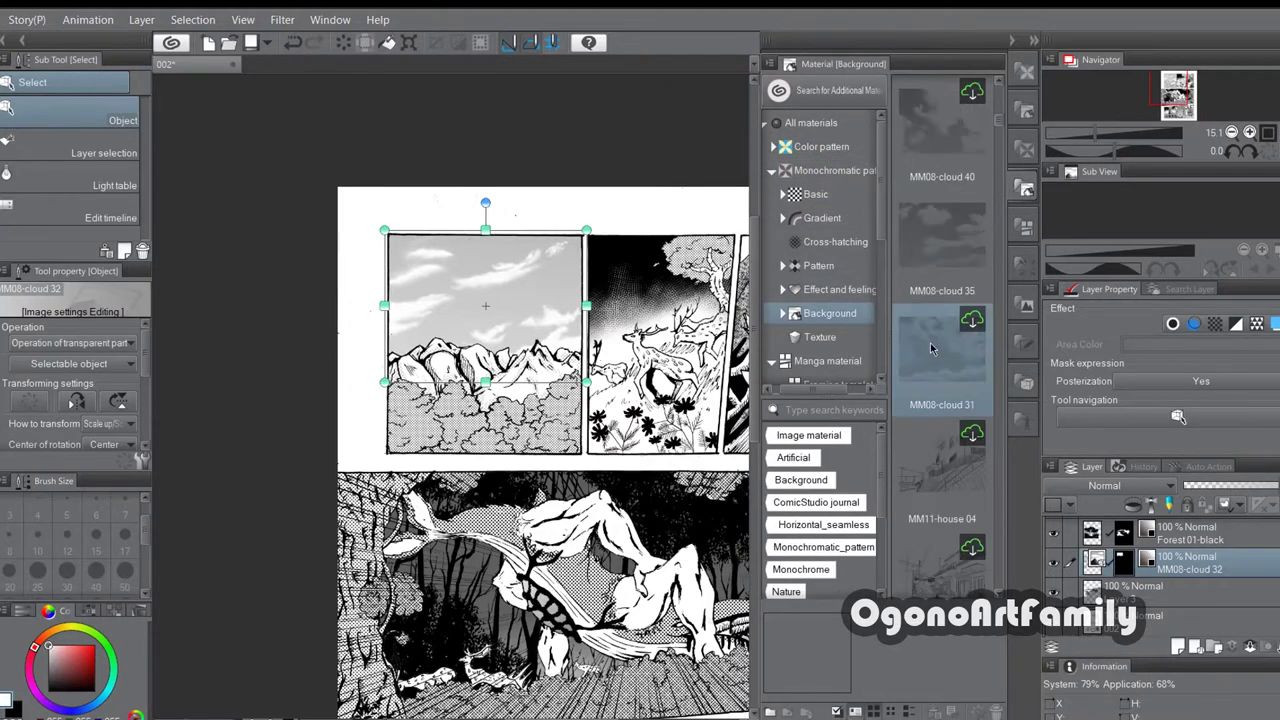
pyautogui.scroll(-5, 940, 405)
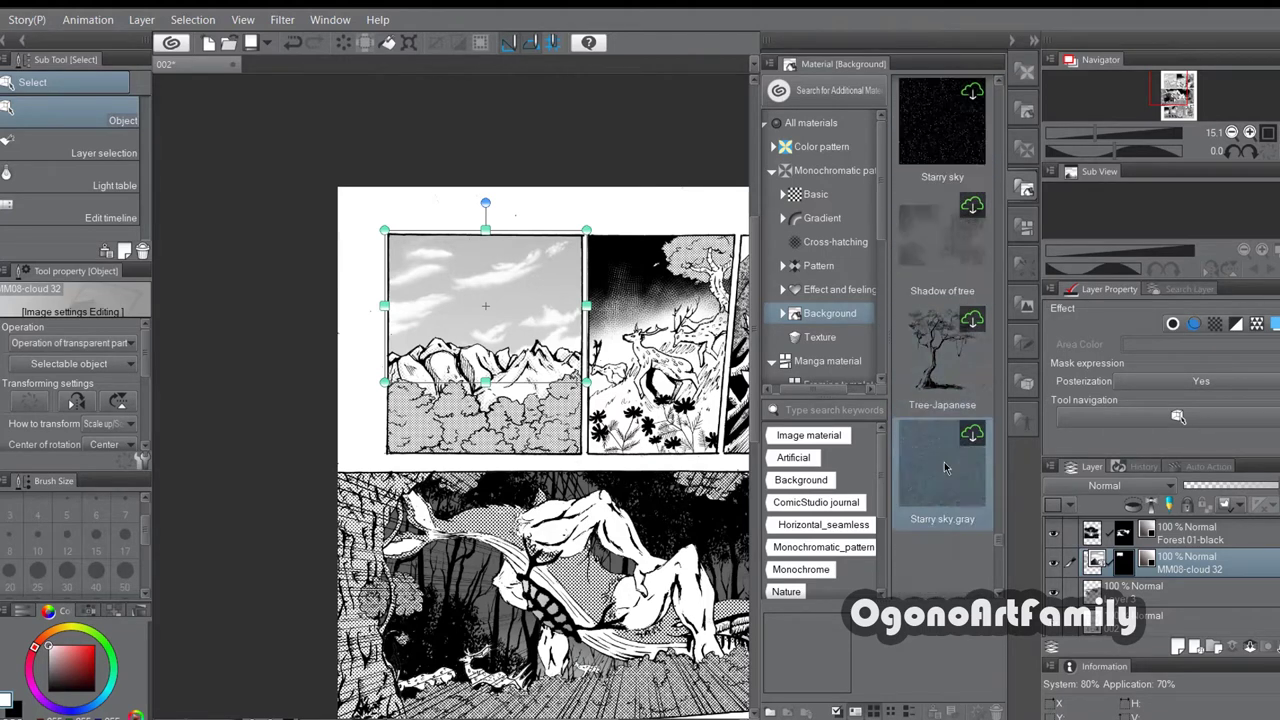
pyautogui.scroll(-2, 946, 473)
# Step: Expand the Background category and look through the Pattern, Nature, Artificial and Texture materials
pyautogui.click(812, 123)
pyautogui.click(783, 314)
pyautogui.click(819, 266)
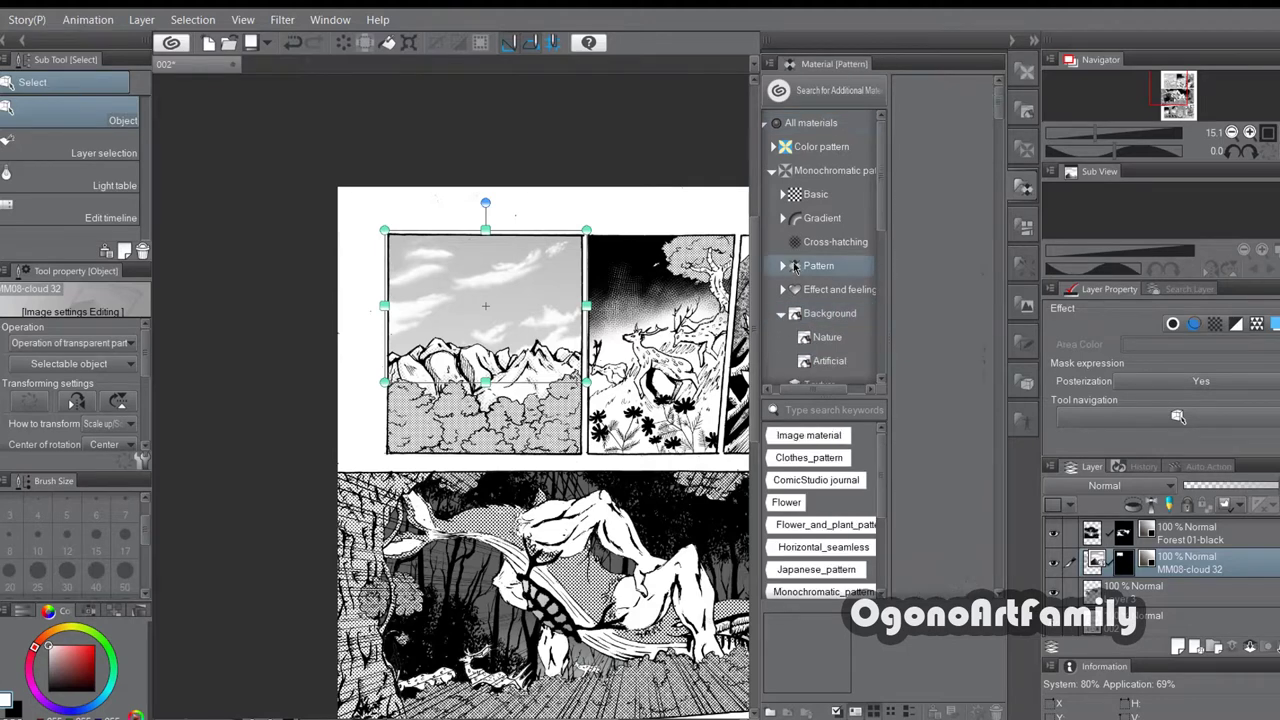
pyautogui.click(830, 338)
pyautogui.scroll(-5, 916, 405)
pyautogui.click(832, 362)
pyautogui.scroll(-5, 936, 405)
pyautogui.scroll(-1, 833, 355)
pyautogui.click(826, 342)
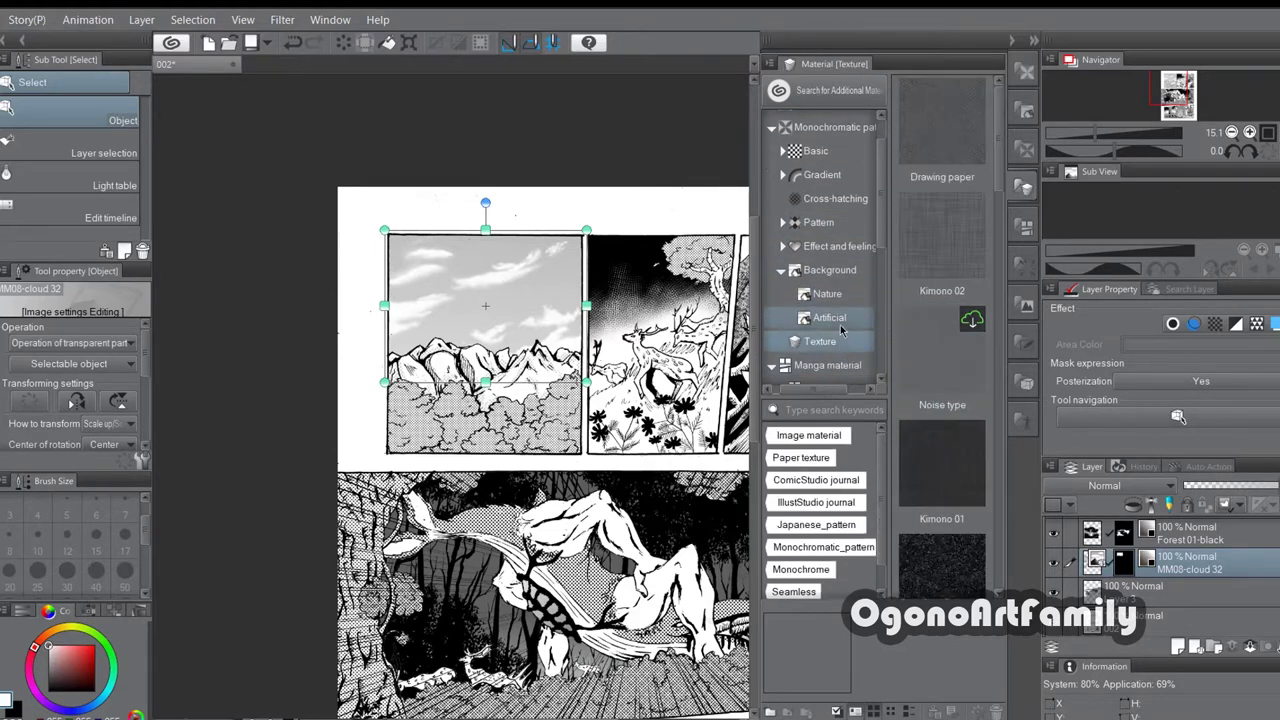
# Step: Examine the Nature background materials down to the end of the list
pyautogui.click(833, 318)
pyautogui.click(830, 294)
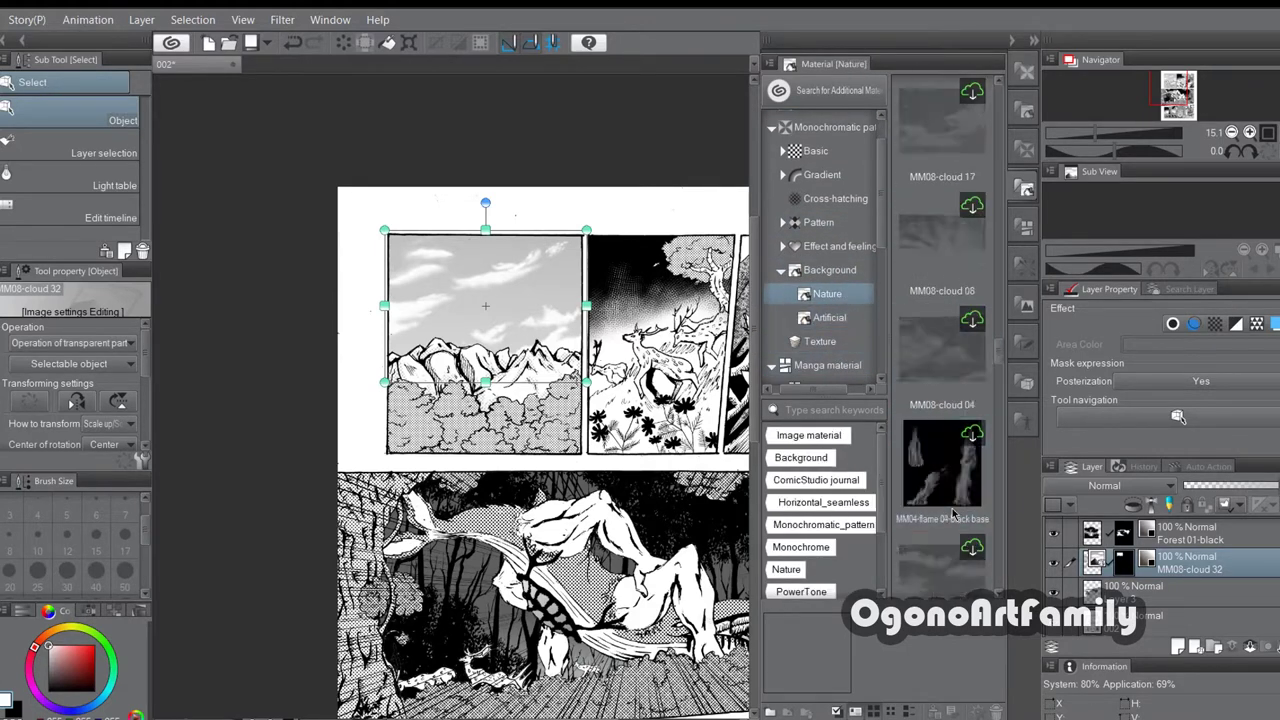
pyautogui.scroll(-4, 951, 522)
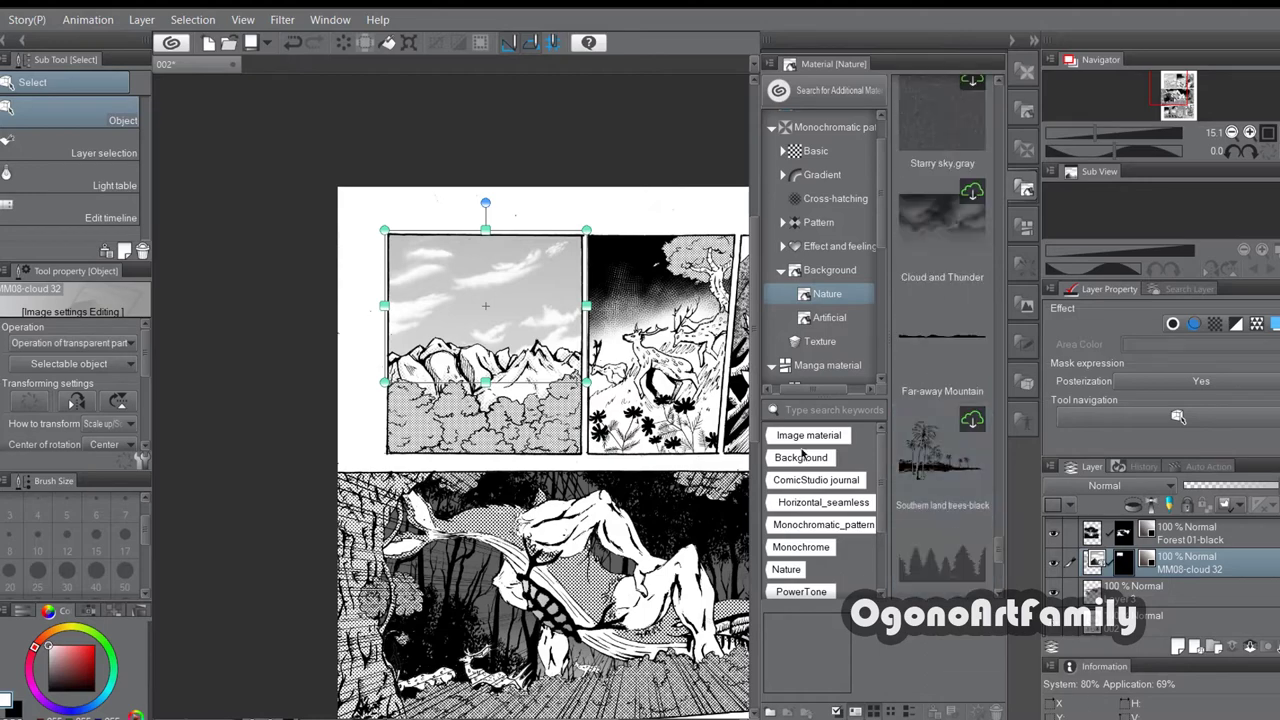
pyautogui.scroll(-5, 654, 397)
pyautogui.scroll(4, 654, 352)
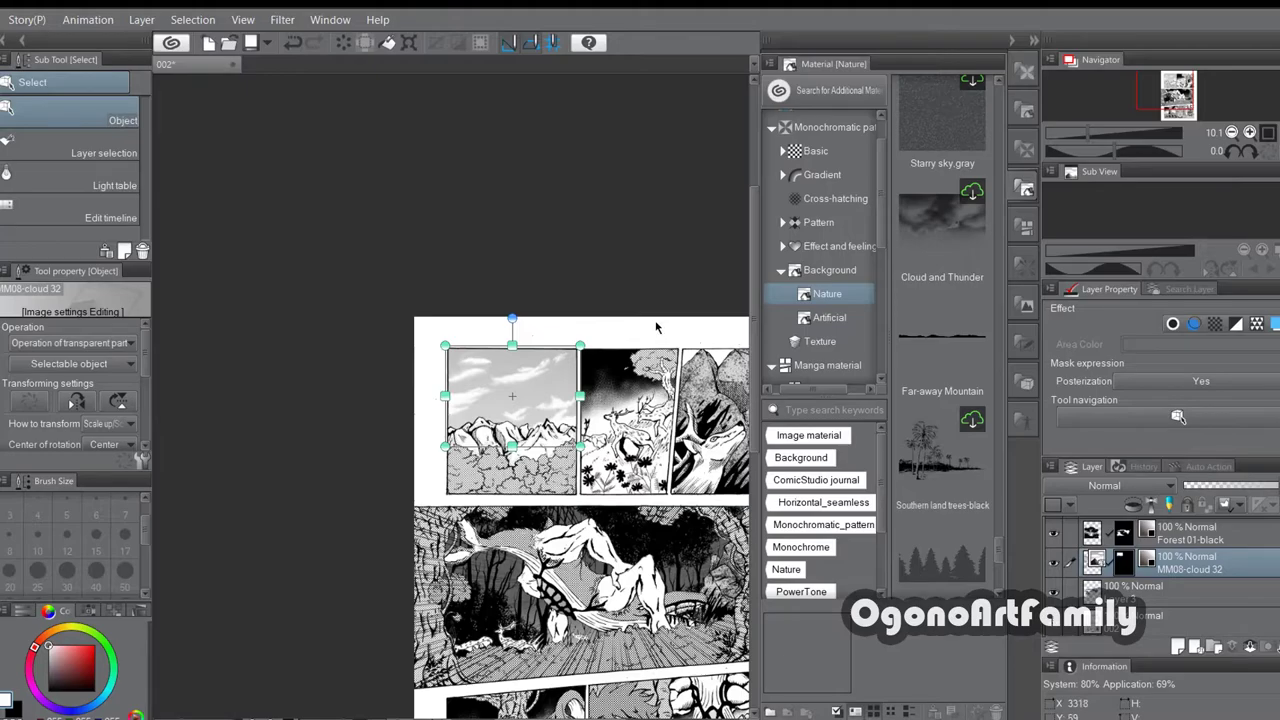
pyautogui.scroll(-6, 657, 327)
pyautogui.scroll(6, 708, 335)
pyautogui.scroll(-1, 708, 335)
pyautogui.moveTo(505, 715)
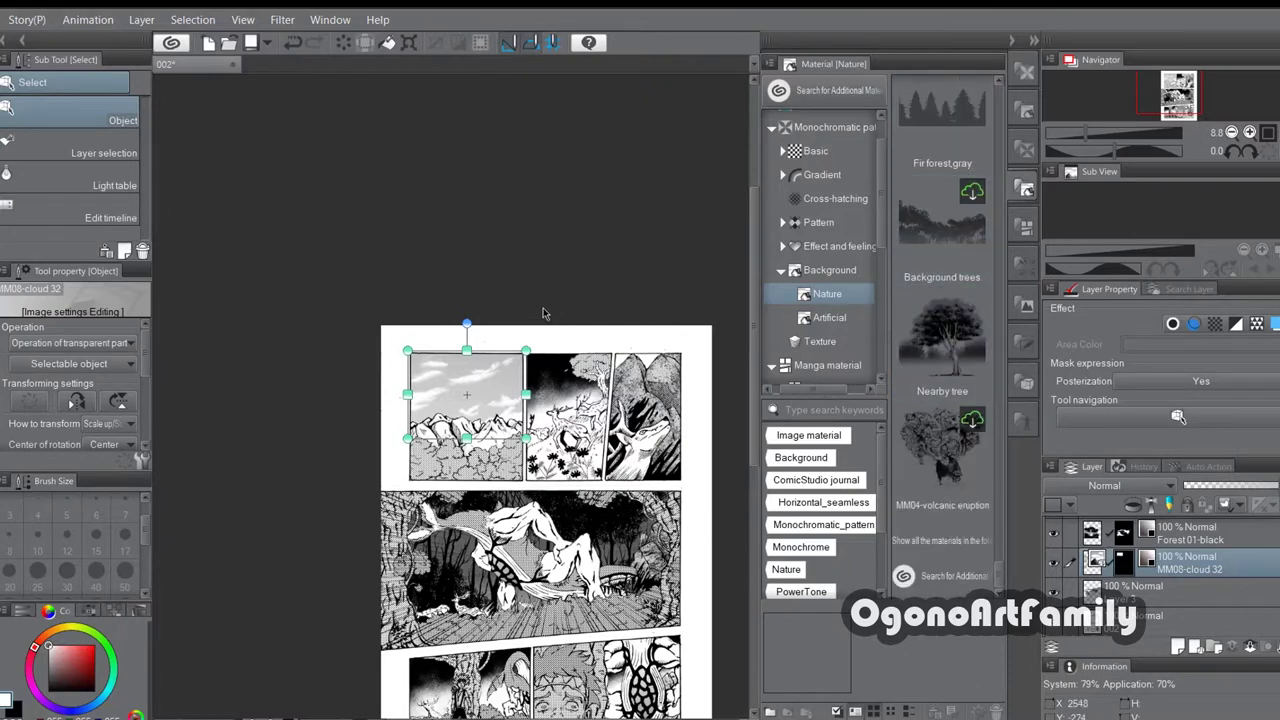
# Step: Delete the MM08-cloud 32 layer from the page
pyautogui.click(1, 20)
pyautogui.press('Delete')
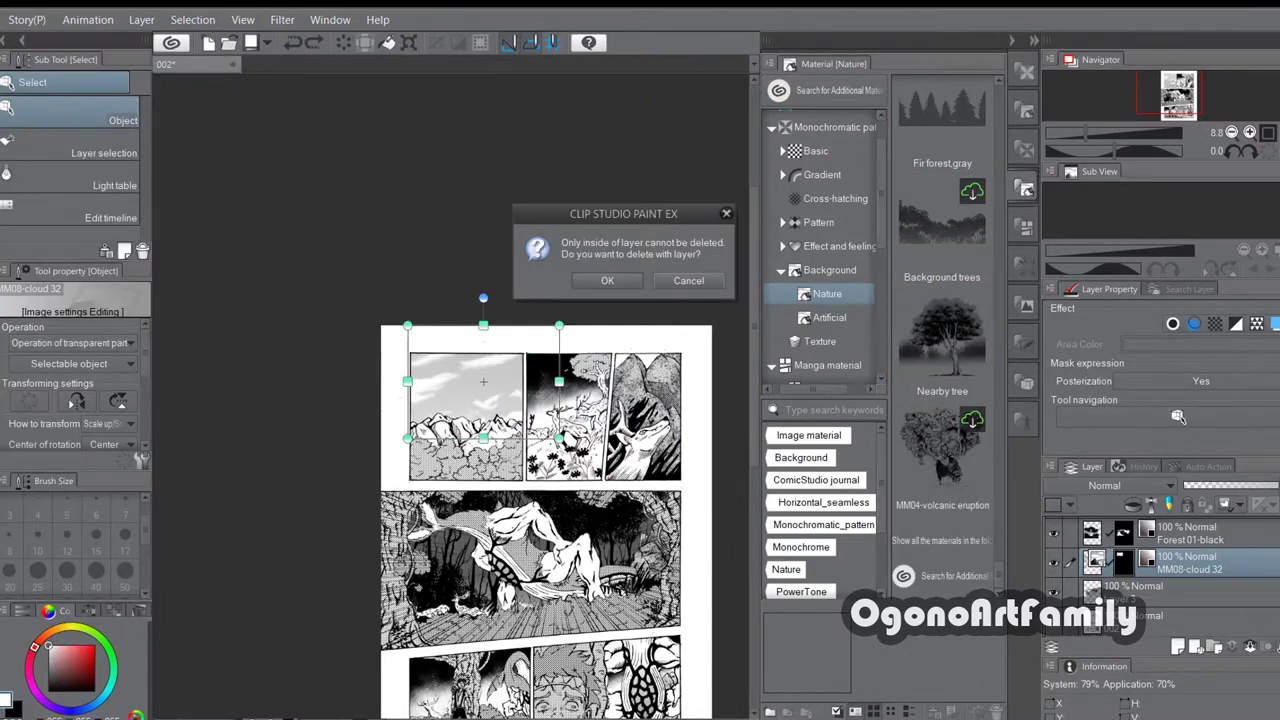
pyautogui.click(616, 281)
# Step: Select the blank sky area above the mountains in the first panel with the Magic wand, referring to all layers
pyautogui.press('w')
pyautogui.scroll(2, 466, 392)
pyautogui.click(468, 393)
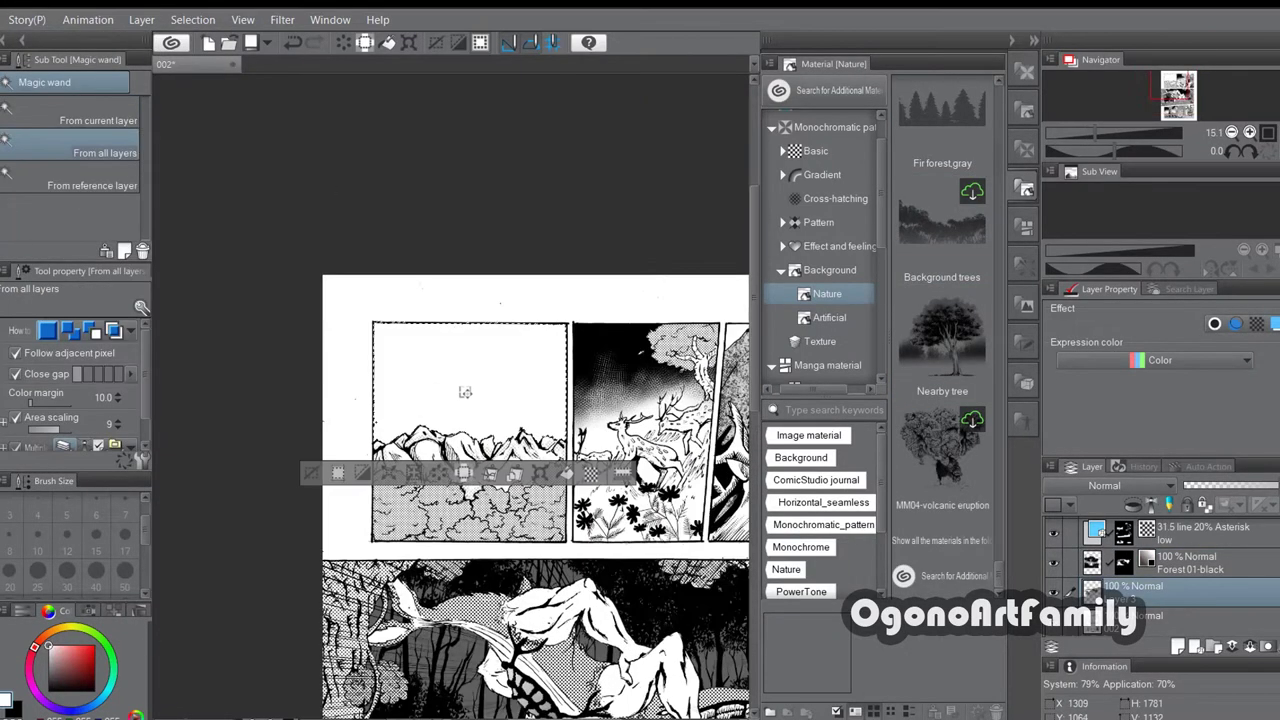
pyautogui.scroll(-3, 468, 393)
pyautogui.scroll(2, 536, 320)
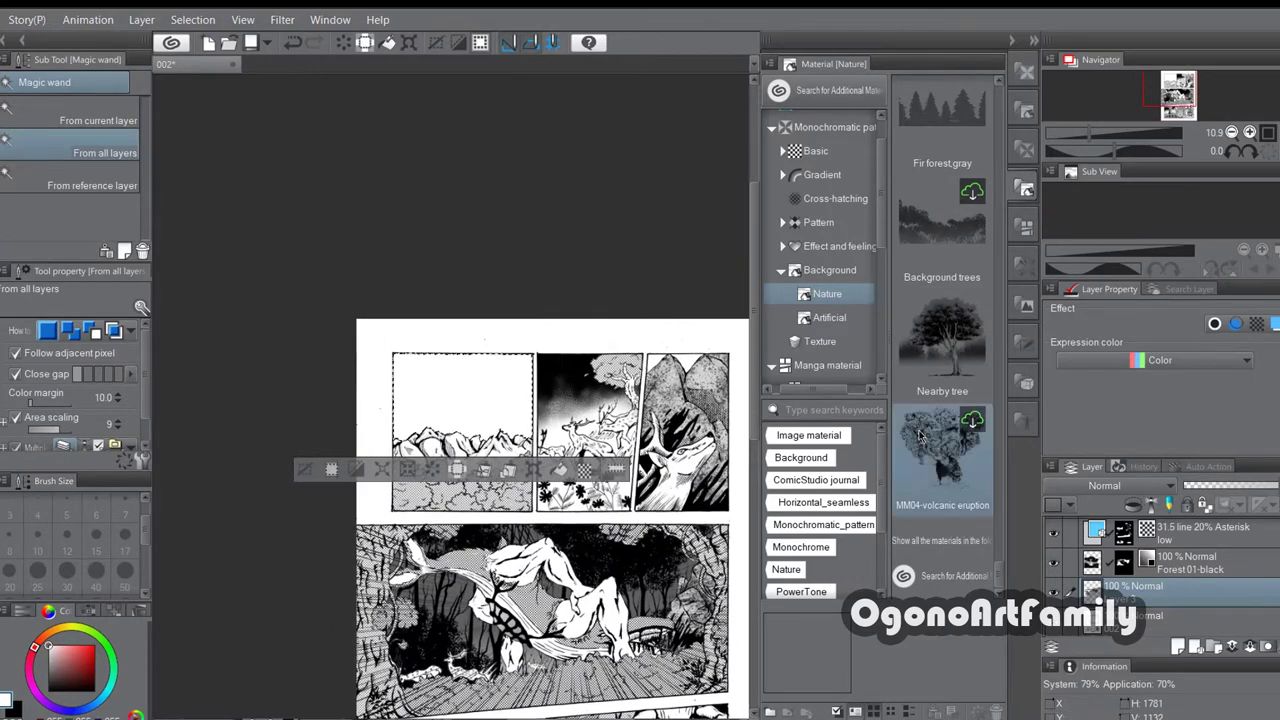
# Step: Add the Starry sky material to the Ogono Favs folder and open that folder
pyautogui.scroll(-3, 920, 432)
pyautogui.scroll(1, 920, 432)
pyautogui.click(940, 345)
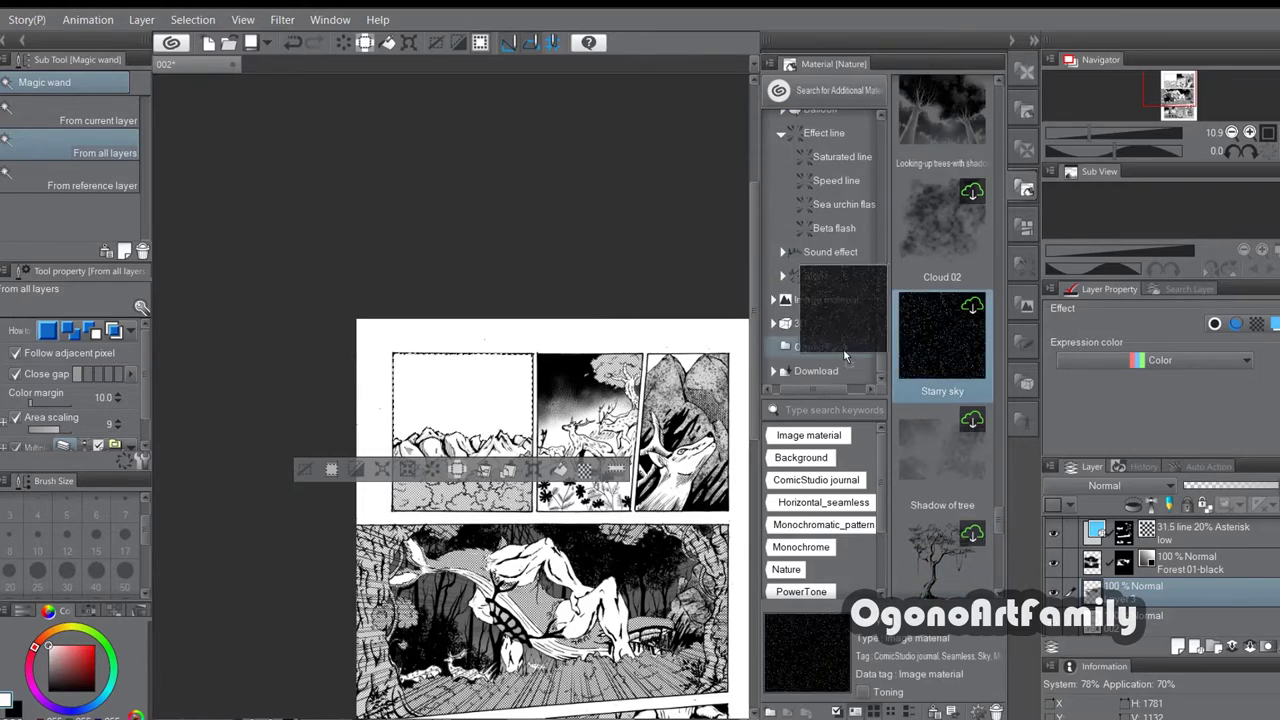
pyautogui.click(826, 350)
pyautogui.click(828, 357)
# Step: Place the Starry sky material in the first panel's selected sky and move its layer directly below Forest 01-black
pyautogui.moveTo(942, 350); pyautogui.dragTo(465, 400)
pyautogui.click(660, 282)
pyautogui.scroll(-5, 501, 402)
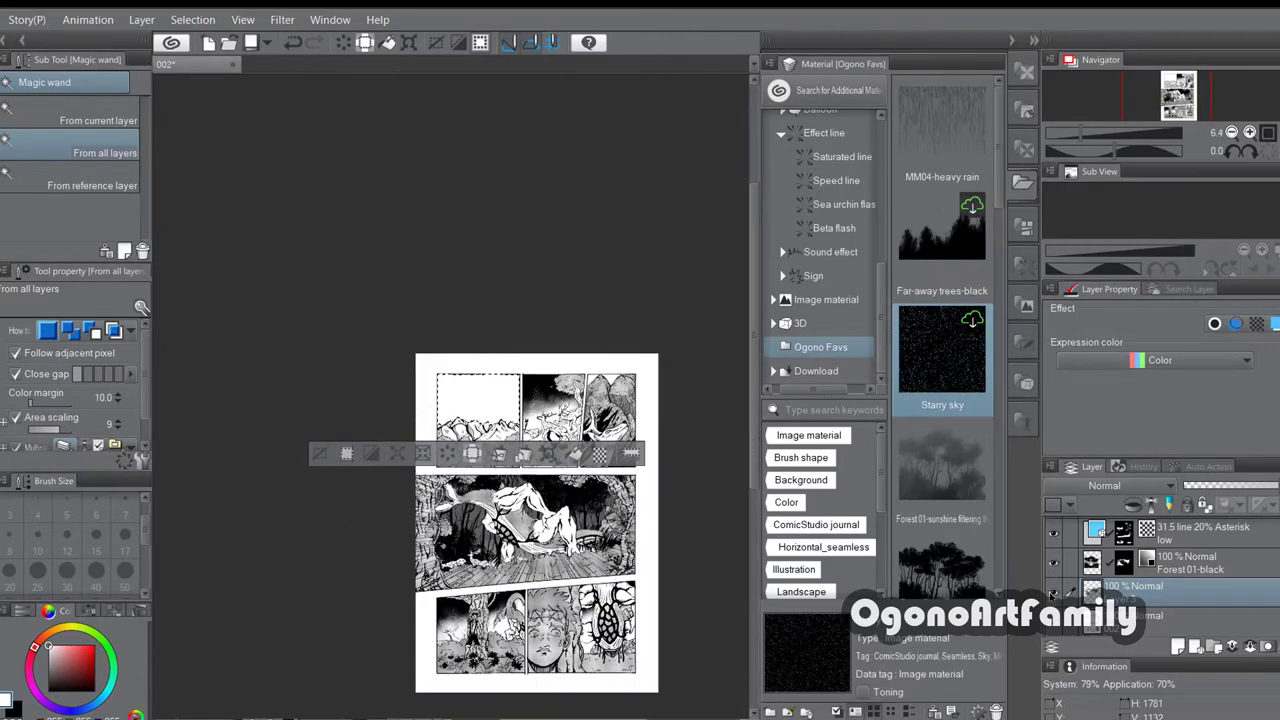
pyautogui.scroll(5, 1145, 592)
pyautogui.click(1152, 533)
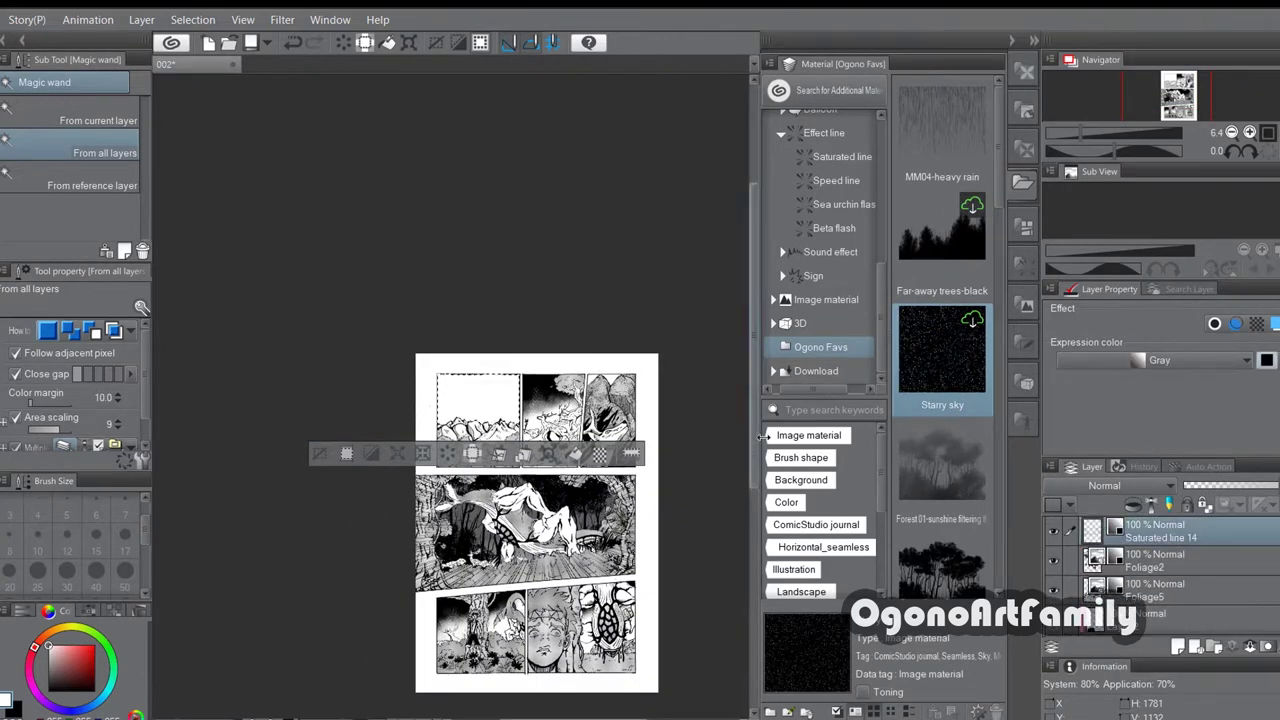
pyautogui.click(1177, 646)
pyautogui.moveTo(942, 350); pyautogui.dragTo(486, 434)
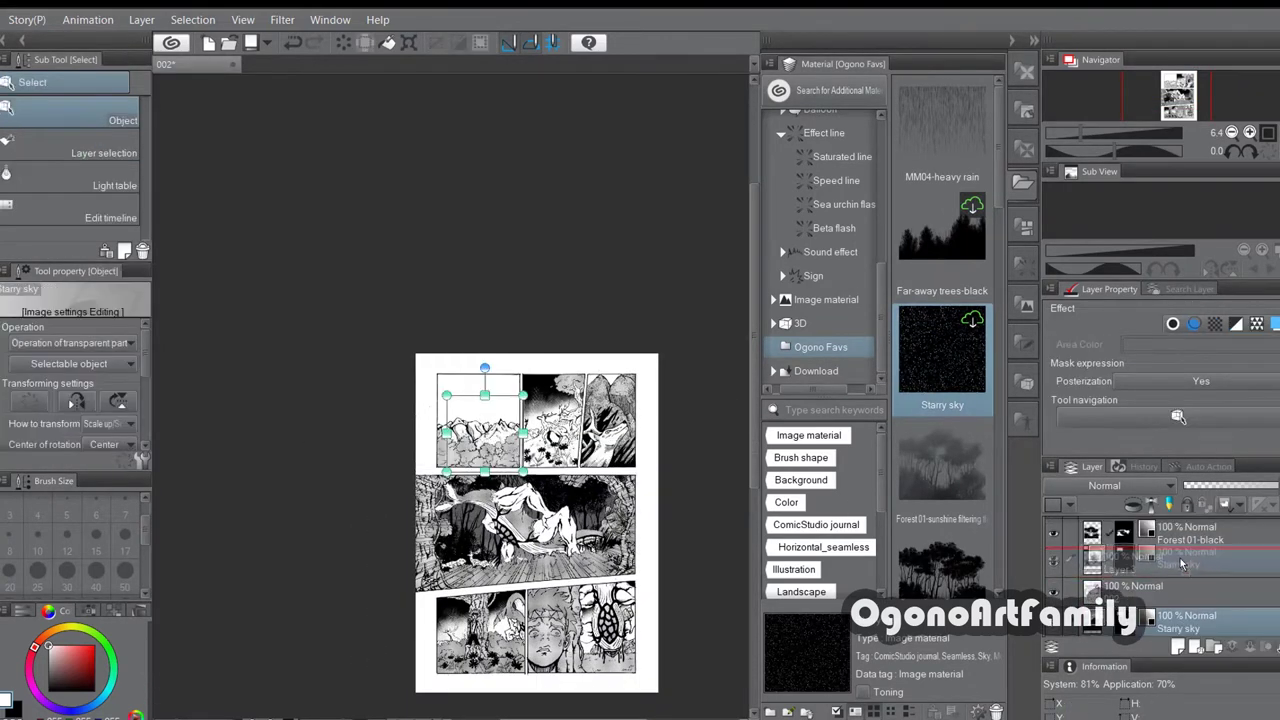
pyautogui.scroll(2, 482, 371)
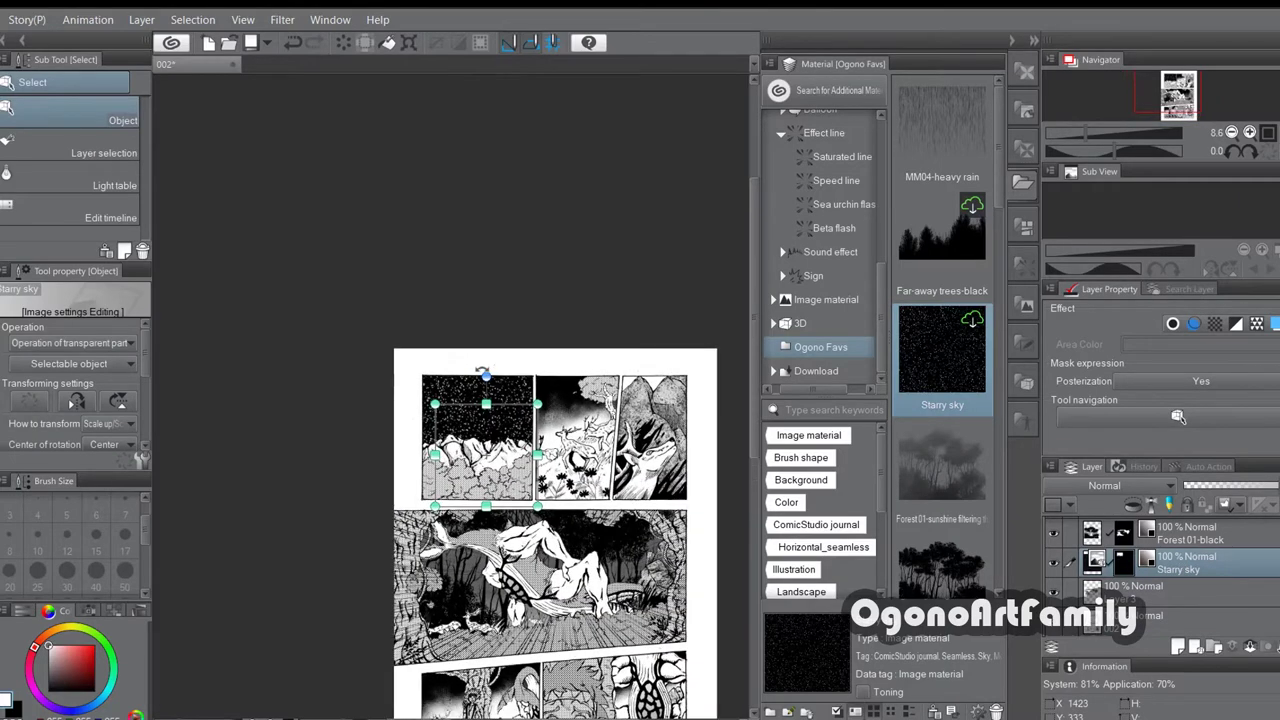
# Step: Scale down the Starry sky tile in the first panel and switch to the Move layer tool
pyautogui.scroll(3, 482, 371)
pyautogui.scroll(-1, 482, 371)
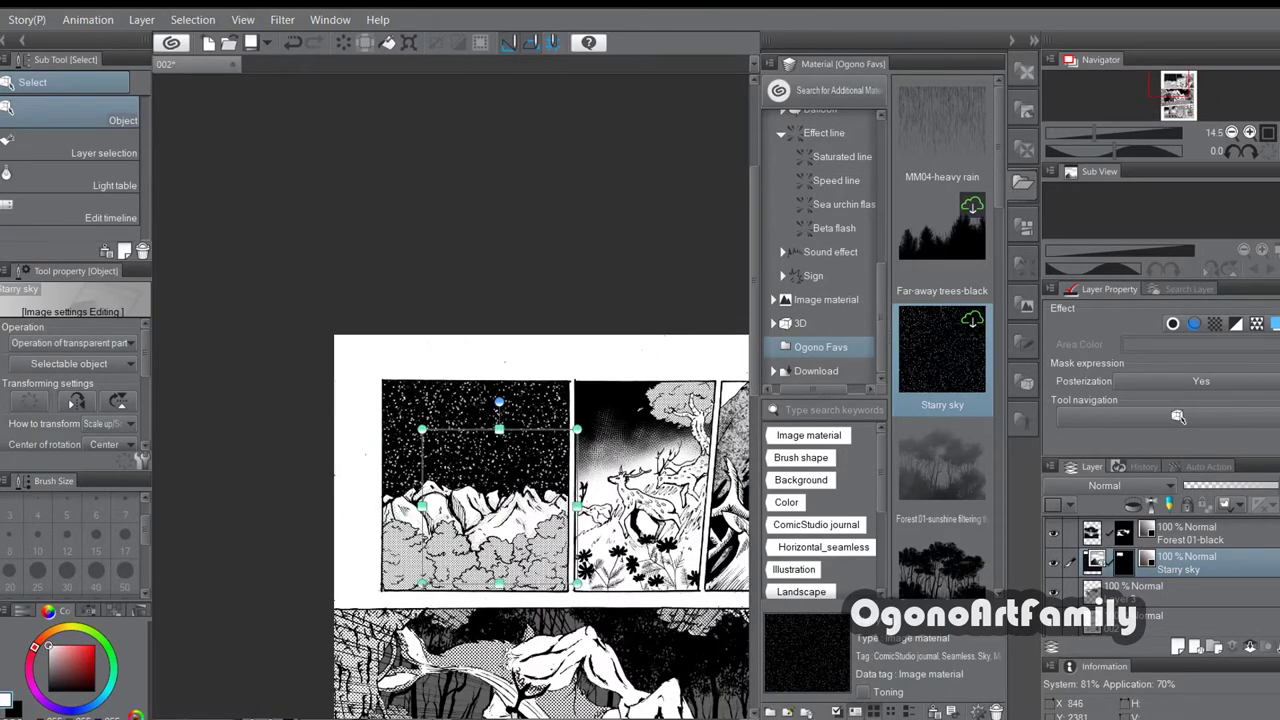
pyautogui.moveTo(422, 583); pyautogui.dragTo(453, 551)
pyautogui.scroll(-3, 503, 528)
pyautogui.scroll(2, 548, 525)
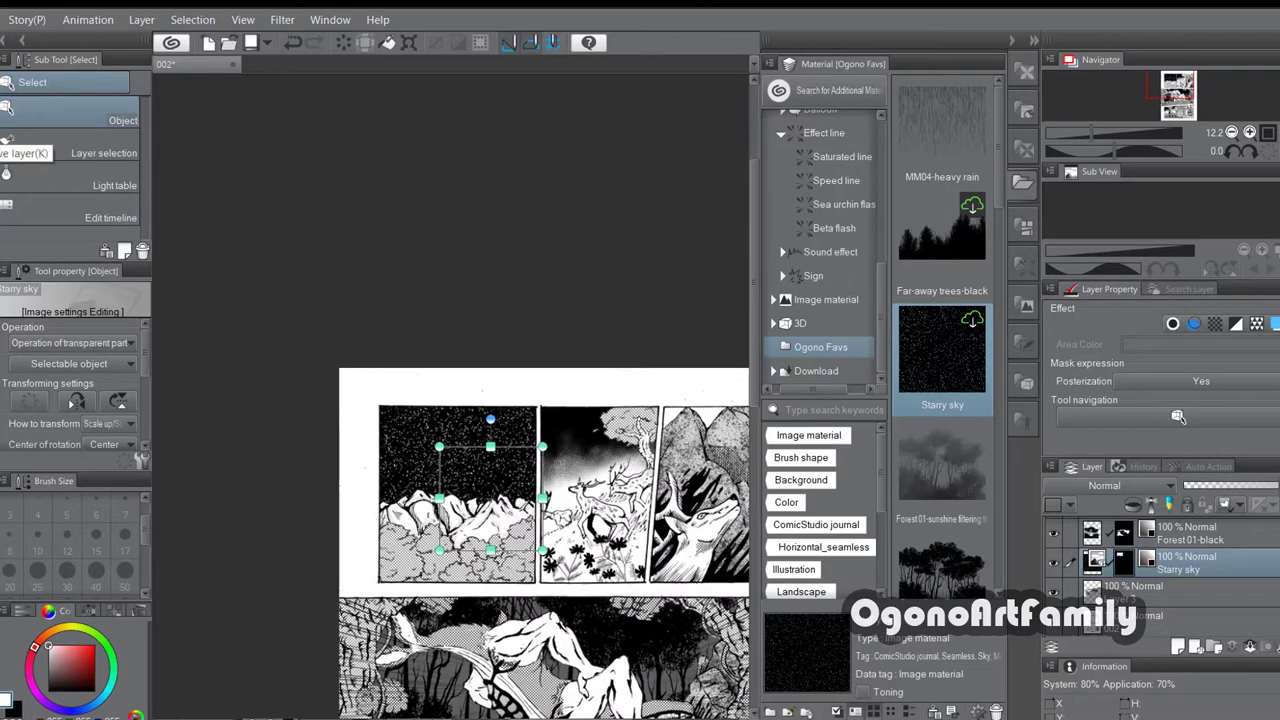
pyautogui.press('k')
pyautogui.scroll(-2, 450, 468)
pyautogui.scroll(3, 629, 341)
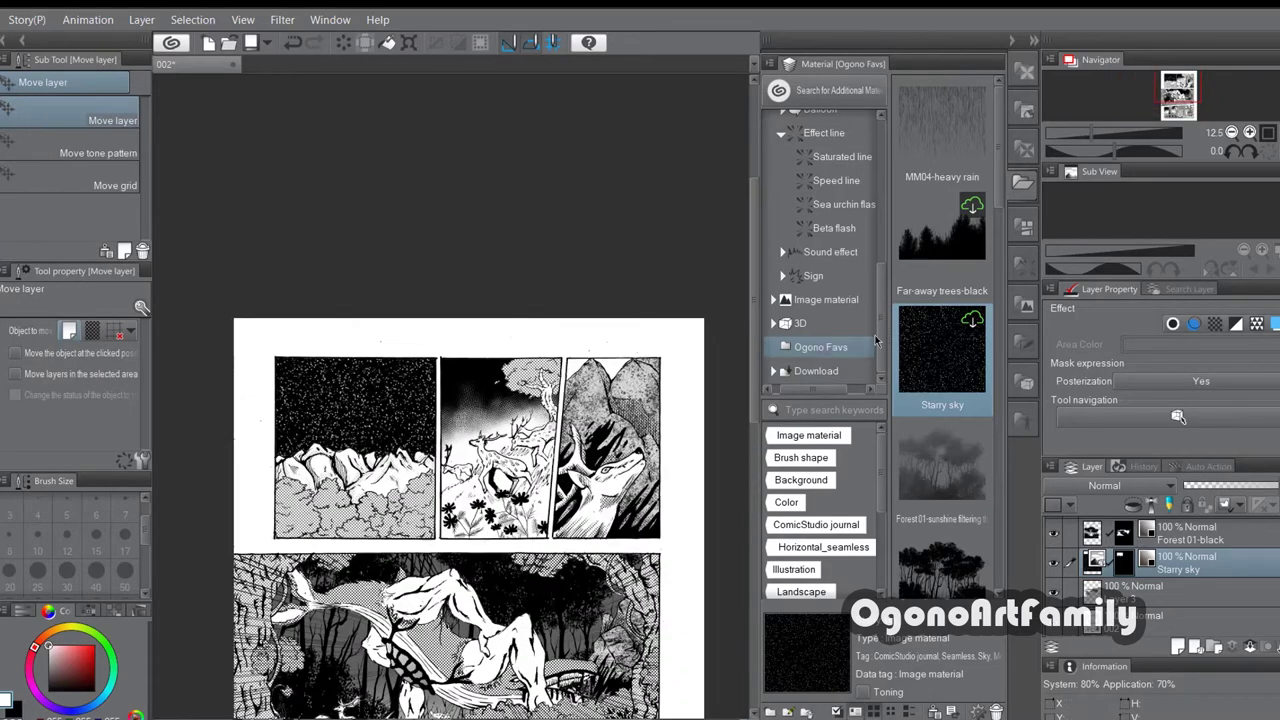
# Step: Examine the moon brush set page in Clip Studio Assets and locate the Full moon material in the Ogono Favs folder
pyautogui.scroll(-3, 930, 409)
pyautogui.doubleClick(920, 330)
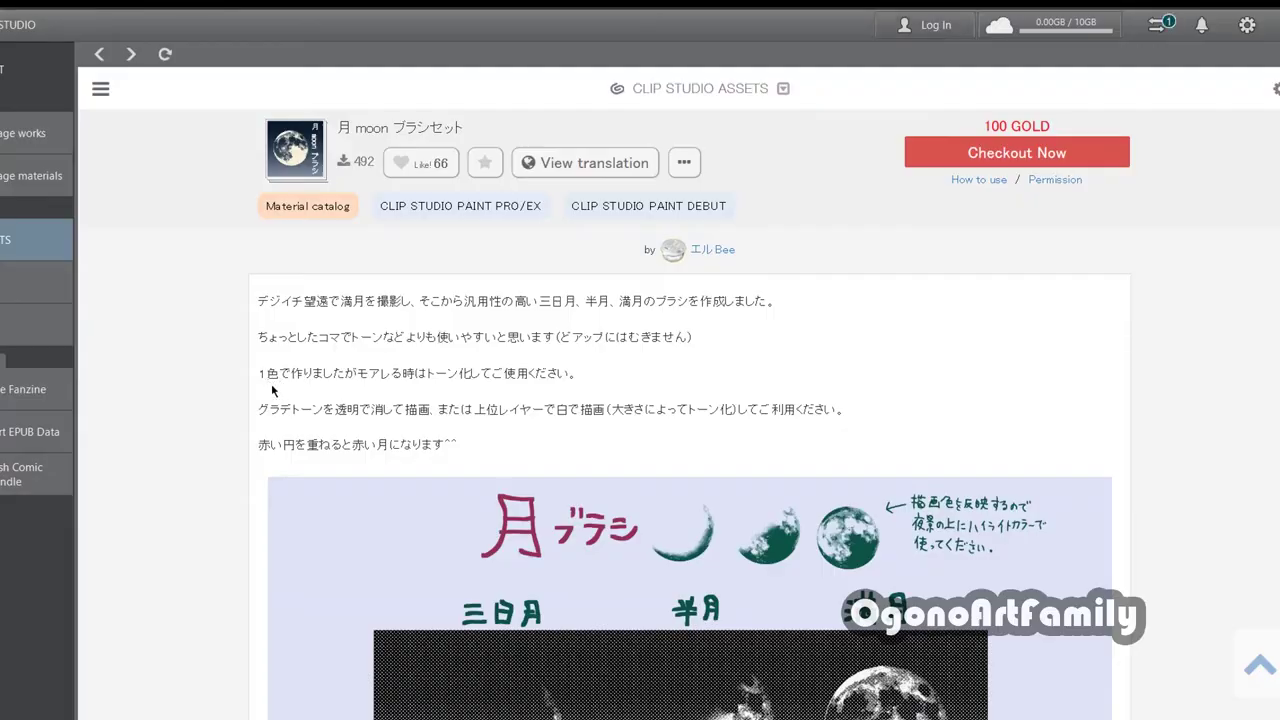
pyautogui.scroll(-5, 248, 377)
pyautogui.scroll(-5, 248, 377)
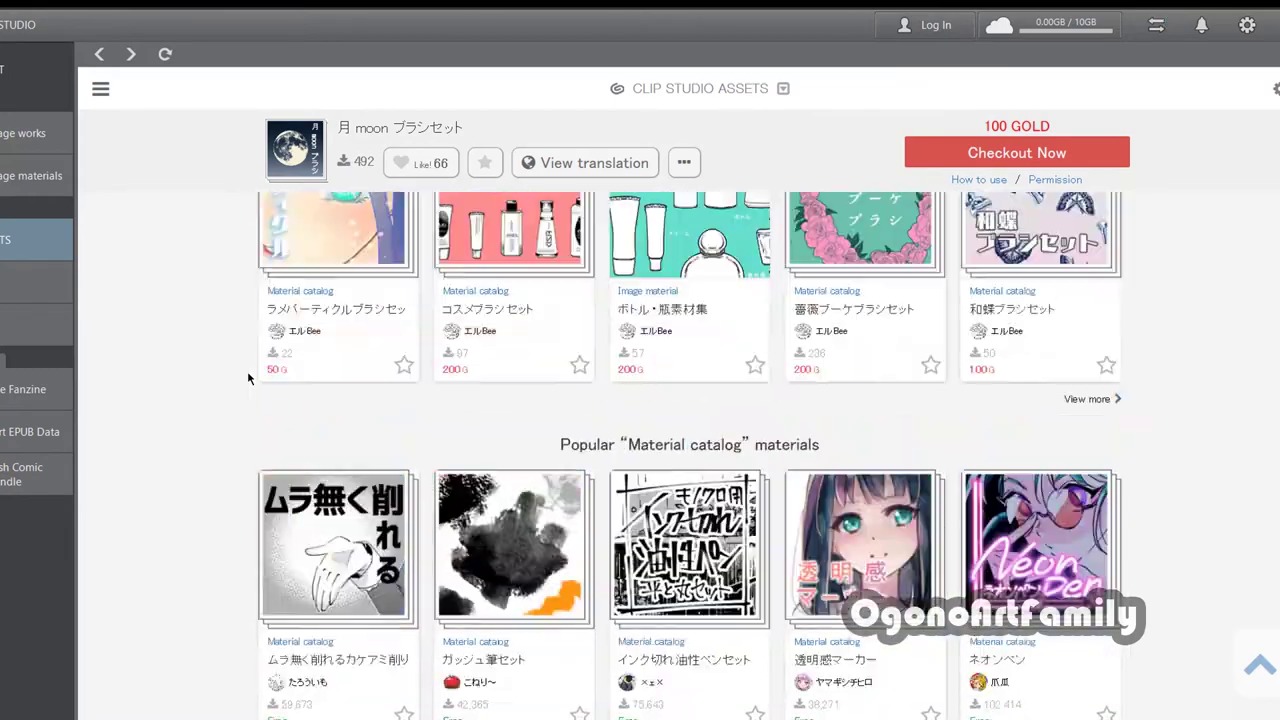
pyautogui.scroll(-3, 248, 377)
pyautogui.scroll(15, 248, 377)
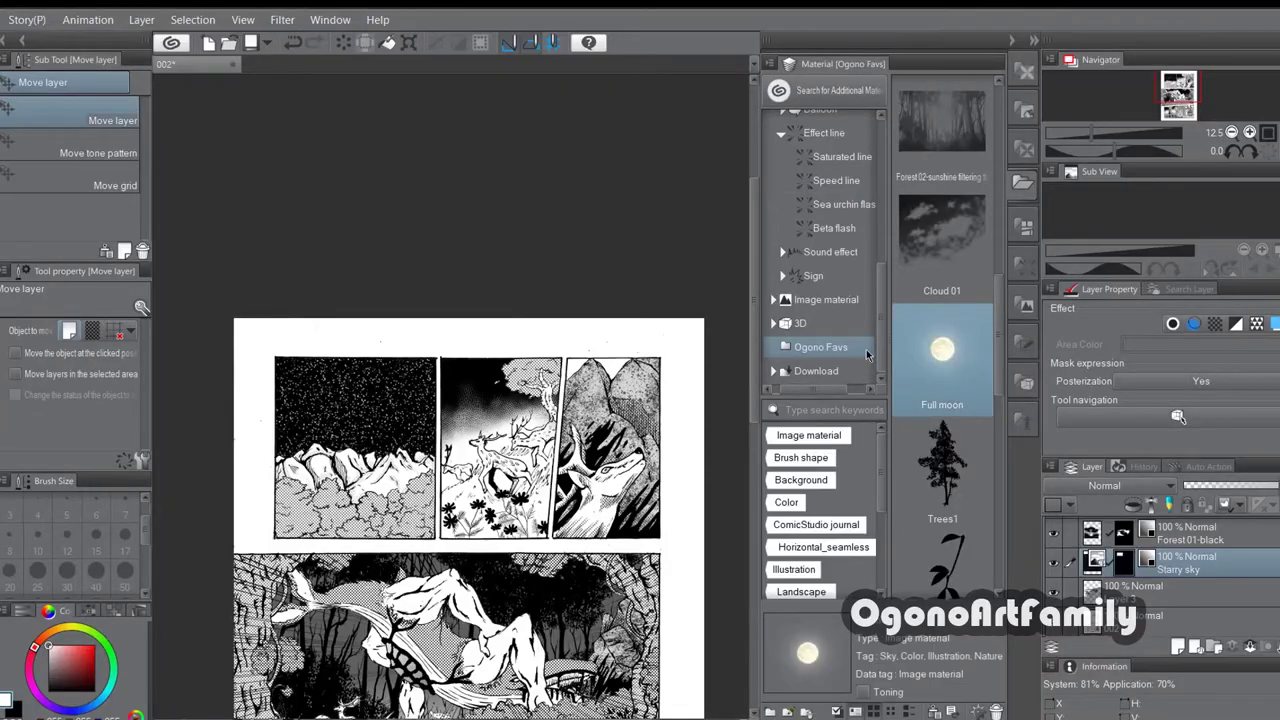
# Step: Place the Full moon material in the first panel and scale it down to a small moon in the sky's upper-left area
pyautogui.moveTo(942, 350); pyautogui.dragTo(307, 432)
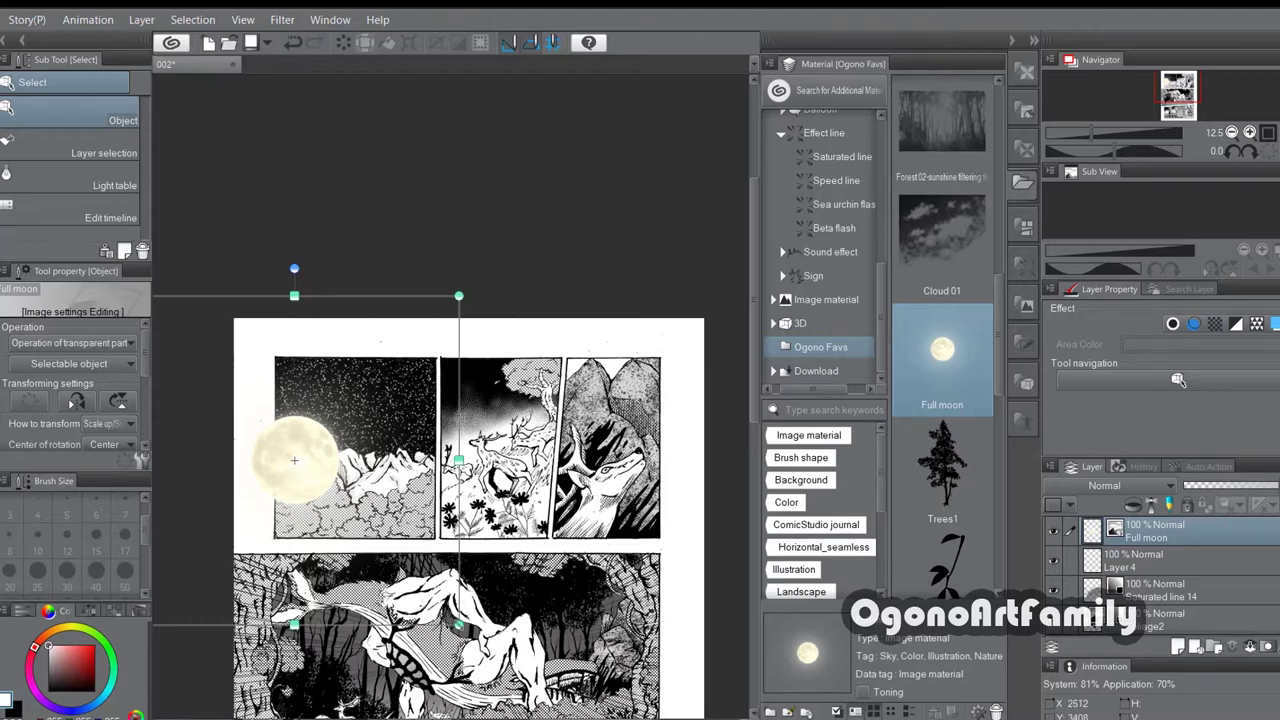
pyautogui.moveTo(307, 432); pyautogui.dragTo(335, 376)
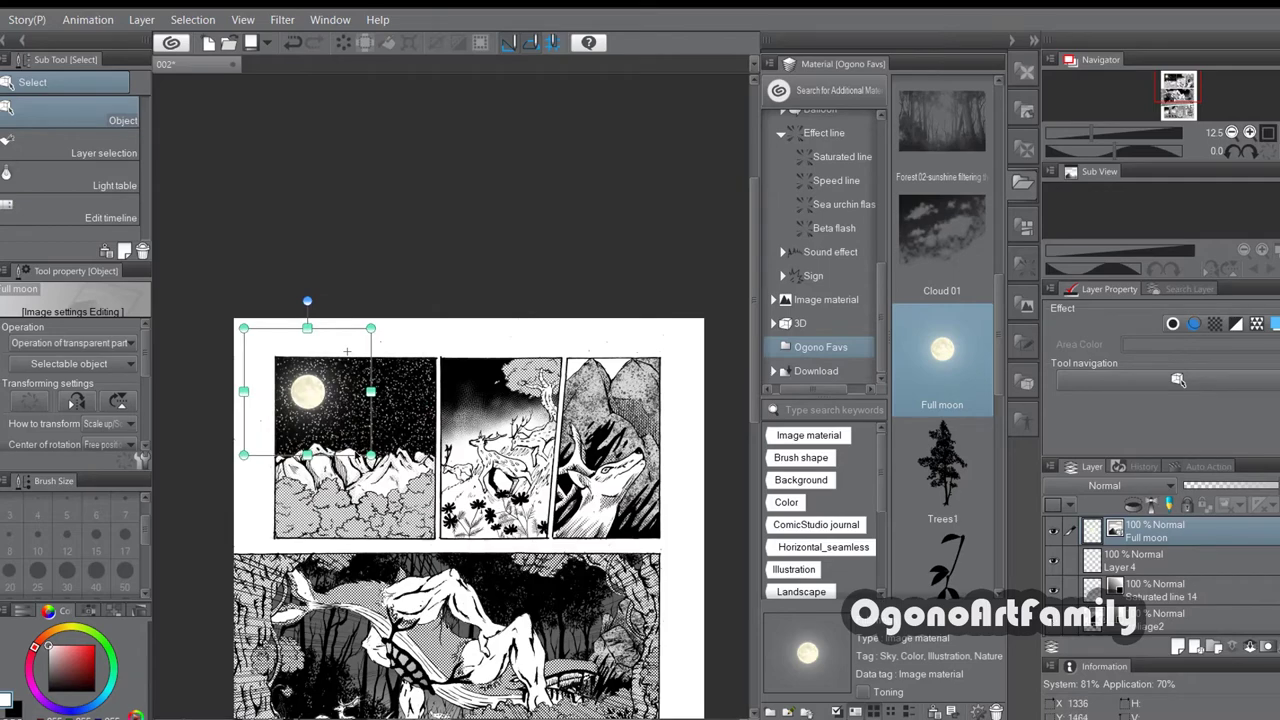
pyautogui.scroll(2, 325, 355)
pyautogui.scroll(-1, 321, 348)
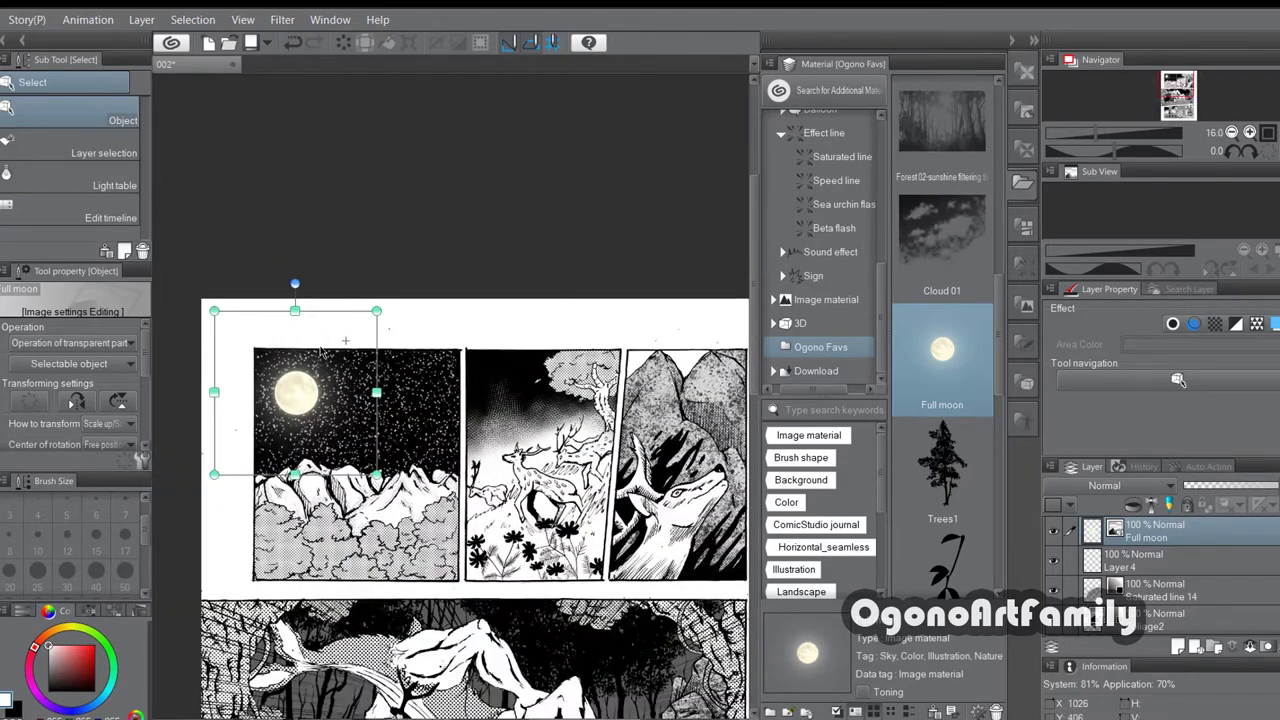
pyautogui.moveTo(377, 474); pyautogui.dragTo(341, 437)
pyautogui.moveTo(298, 388)
pyautogui.mouseDown()
pyautogui.moveTo(321, 408)
pyautogui.moveTo(298, 401)
pyautogui.mouseUp()
# Step: Rasterize the Full moon layer
pyautogui.click(0, 130)
pyautogui.click(0, 20)
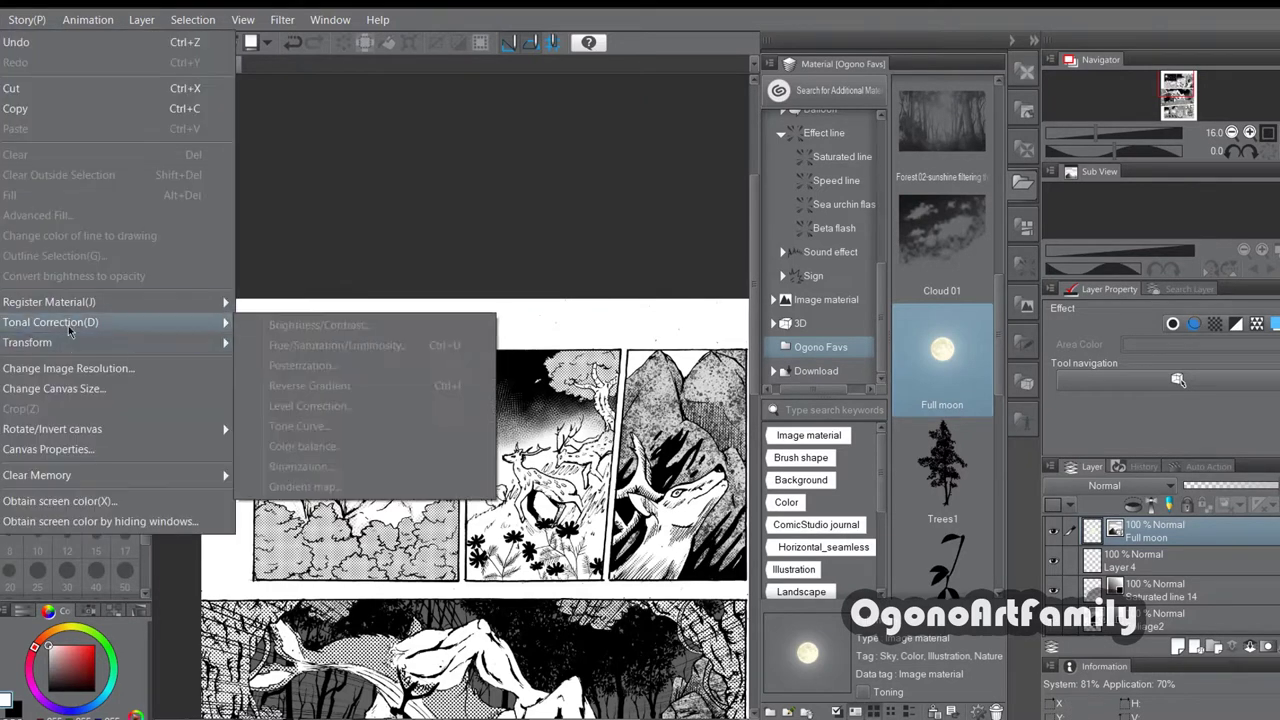
pyautogui.moveTo(141, 20)
pyautogui.click(204, 267)
# Step: Turn the moon grayscale by setting its saturation to -100 with Hue/Saturation/Luminosity
pyautogui.click(0, 20)
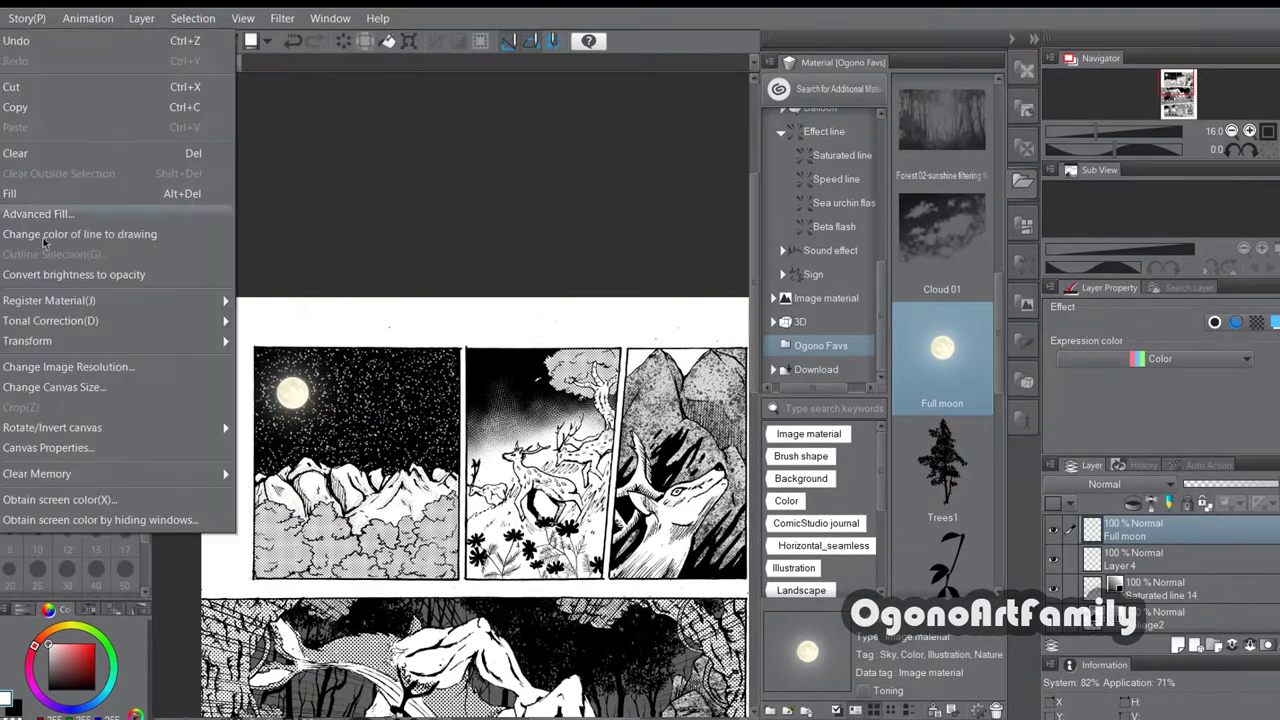
pyautogui.moveTo(158, 323)
pyautogui.click(338, 344)
pyautogui.moveTo(911, 306); pyautogui.dragTo(869, 331)
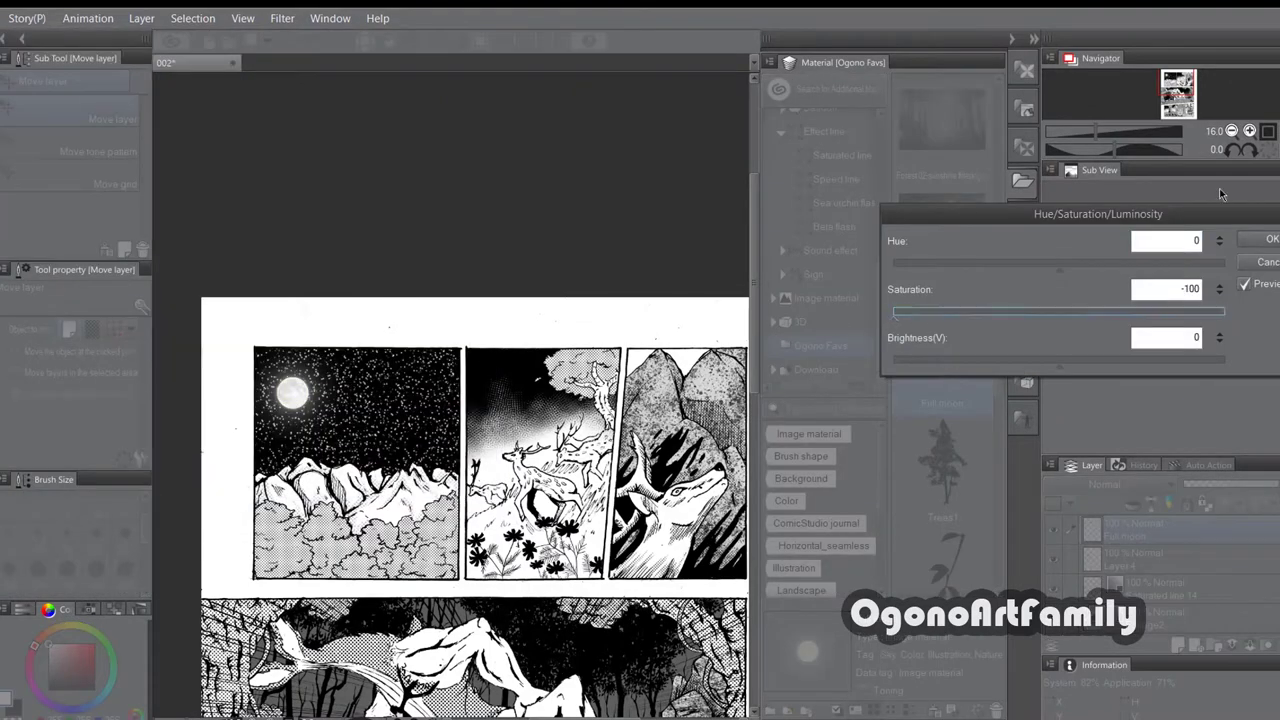
pyautogui.click(1270, 239)
pyautogui.moveTo(296, 402); pyautogui.dragTo(292, 393)
# Step: Examine the whole page to compare the first panel's moonlit sky with the other panels
pyautogui.scroll(-3, 292, 392)
pyautogui.scroll(2, 485, 482)
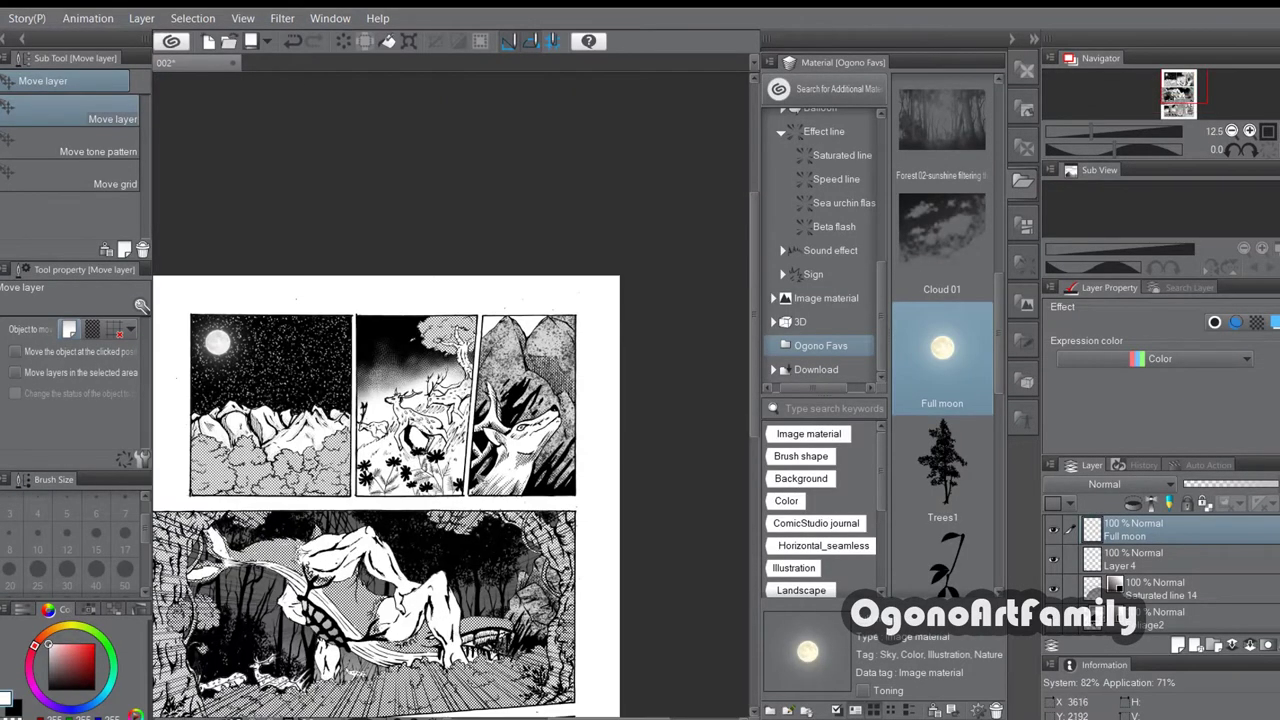
pyautogui.scroll(-4, 450, 500)
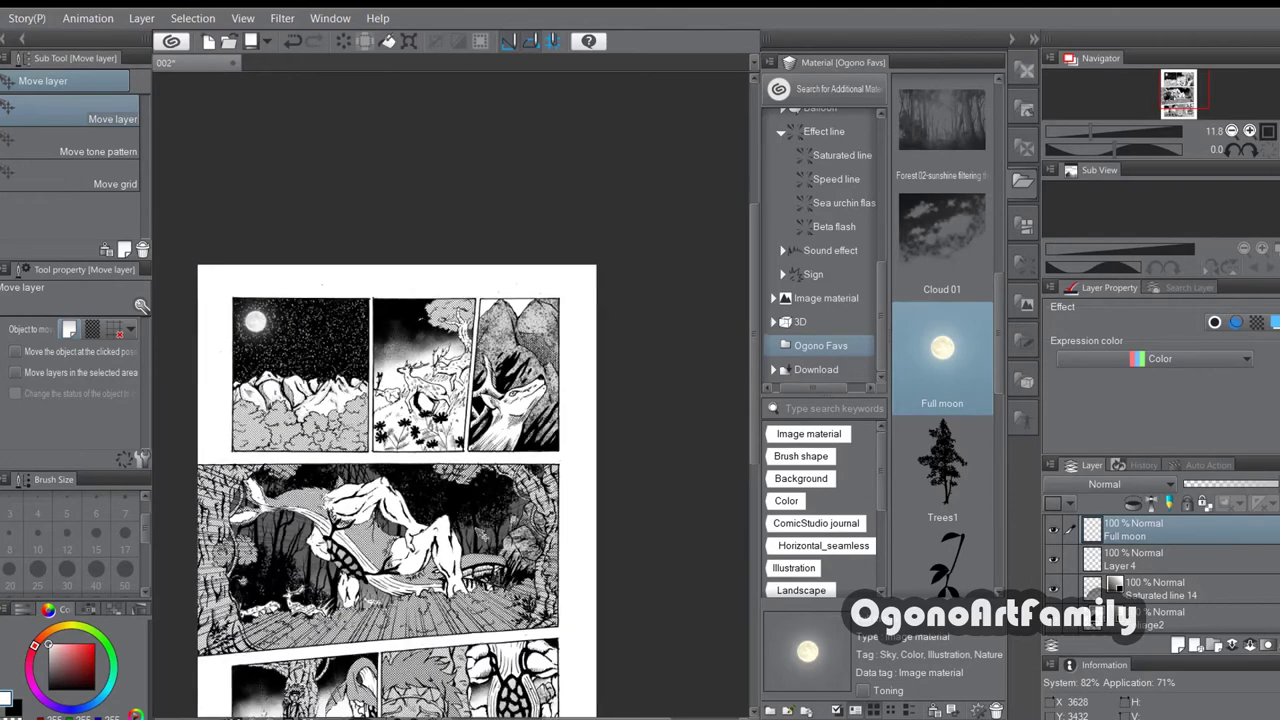
pyautogui.scroll(2, 462, 571)
pyautogui.scroll(-1, 462, 572)
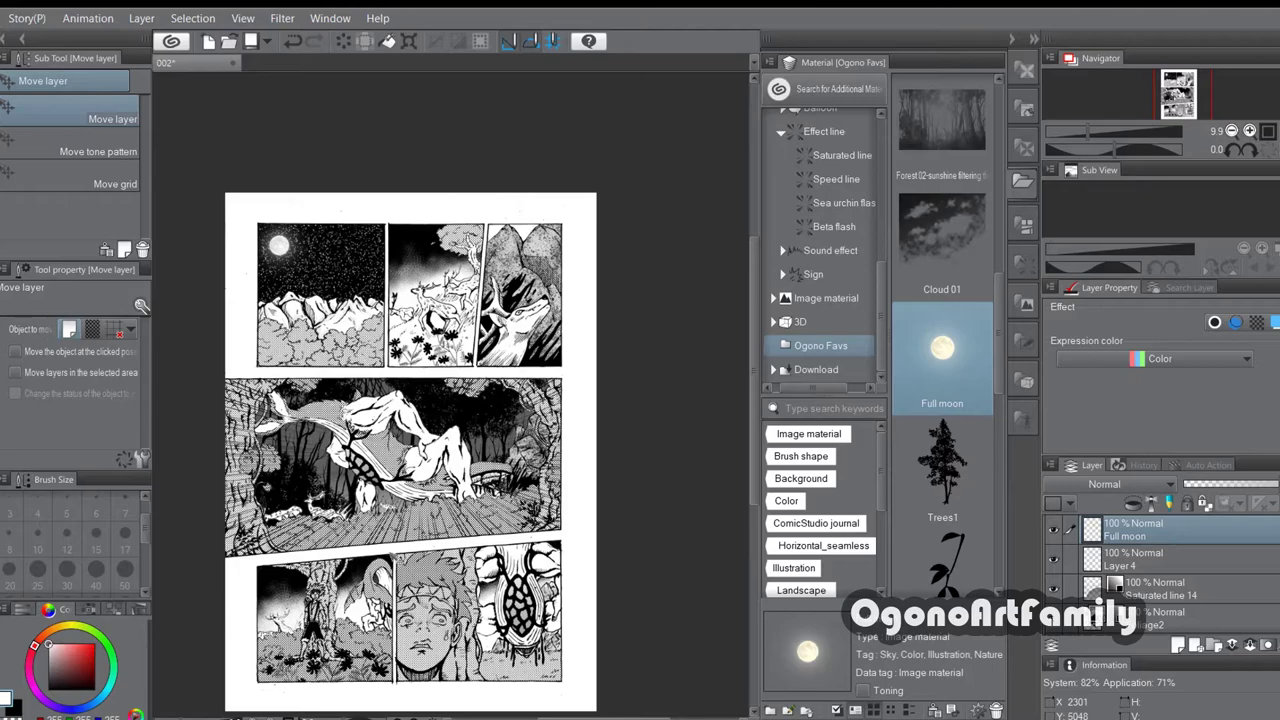
pyautogui.scroll(2, 402, 494)
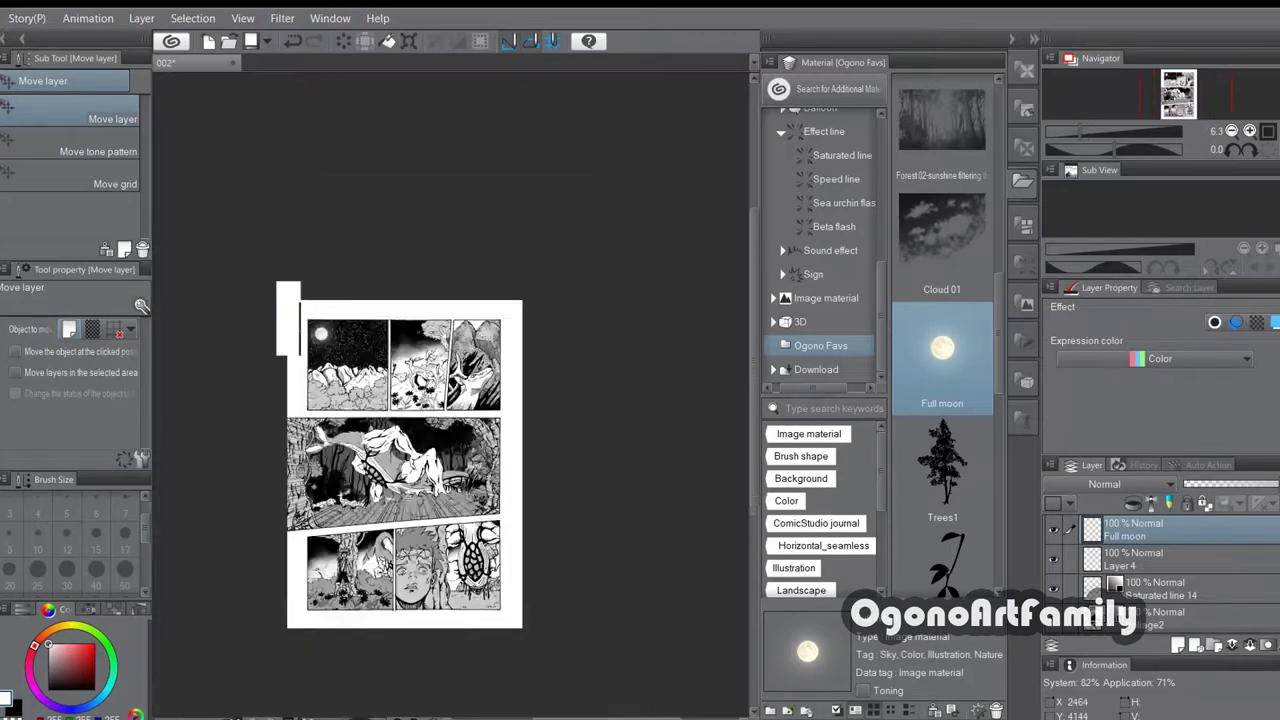
pyautogui.scroll(-1, 405, 503)
pyautogui.scroll(2, 490, 240)
pyautogui.scroll(-1, 487, 247)
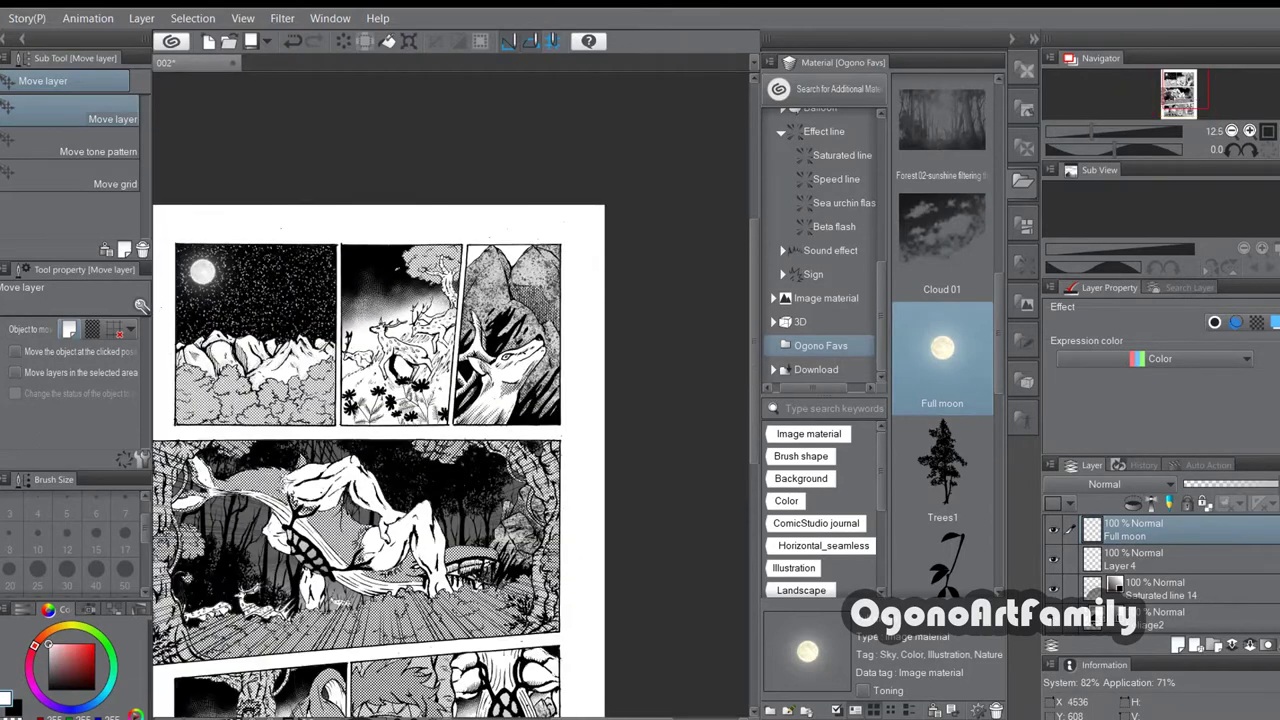
# Step: Go through the layer stack, hiding and showing material layers such as Foliage2 to check what each contributes to the page
pyautogui.scroll(-5, 1177, 580)
pyautogui.scroll(-1, 1176, 580)
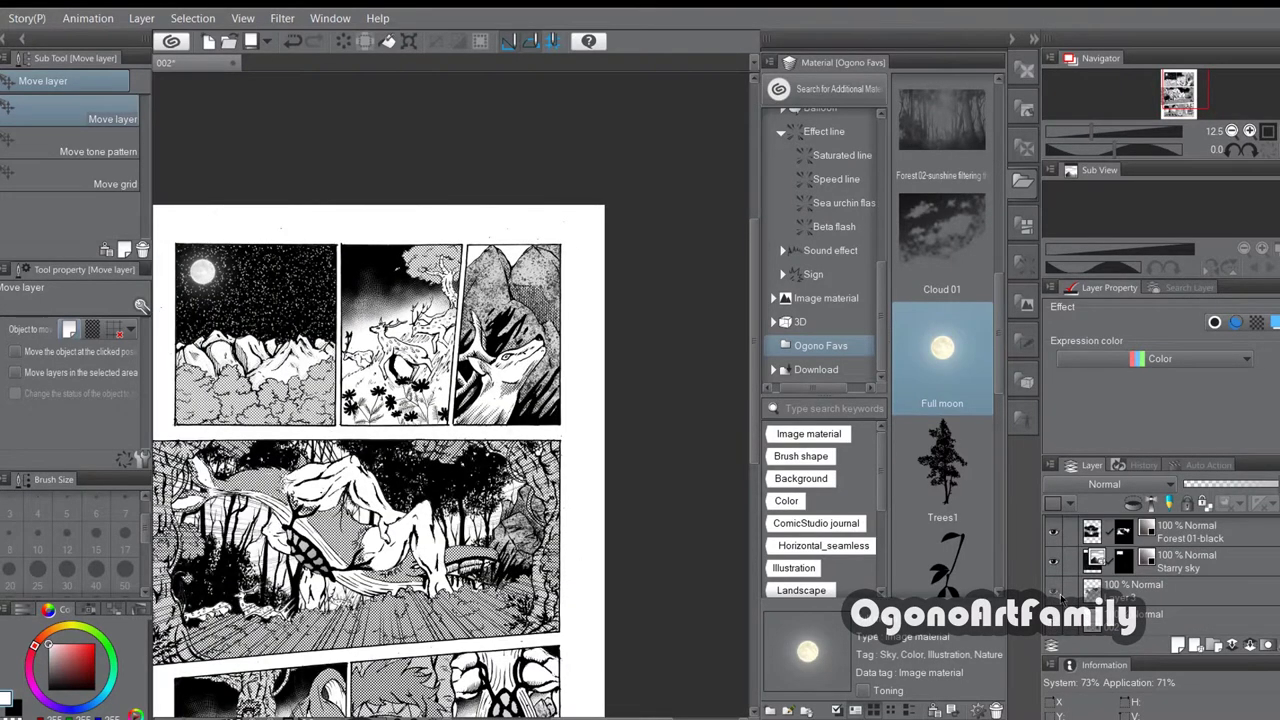
pyautogui.scroll(-1, 1066, 585)
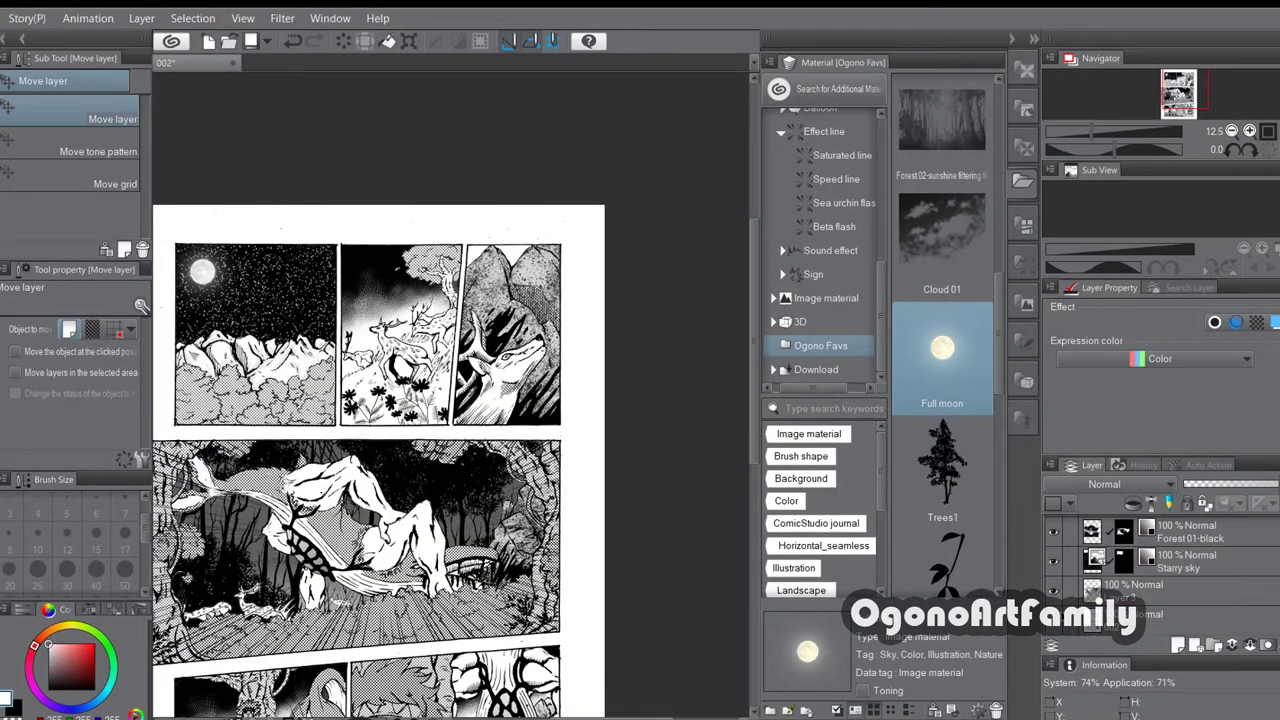
pyautogui.scroll(-2, 1055, 555)
pyautogui.scroll(-3, 1055, 560)
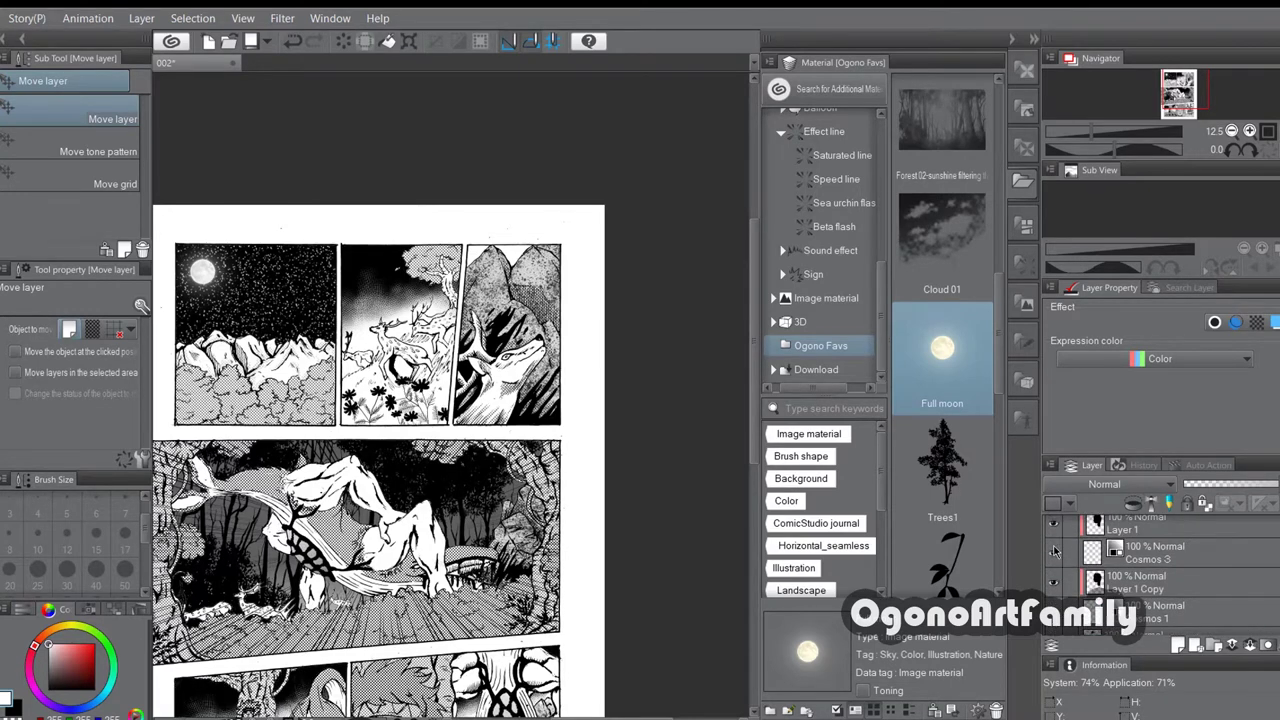
pyautogui.scroll(-4, 1055, 570)
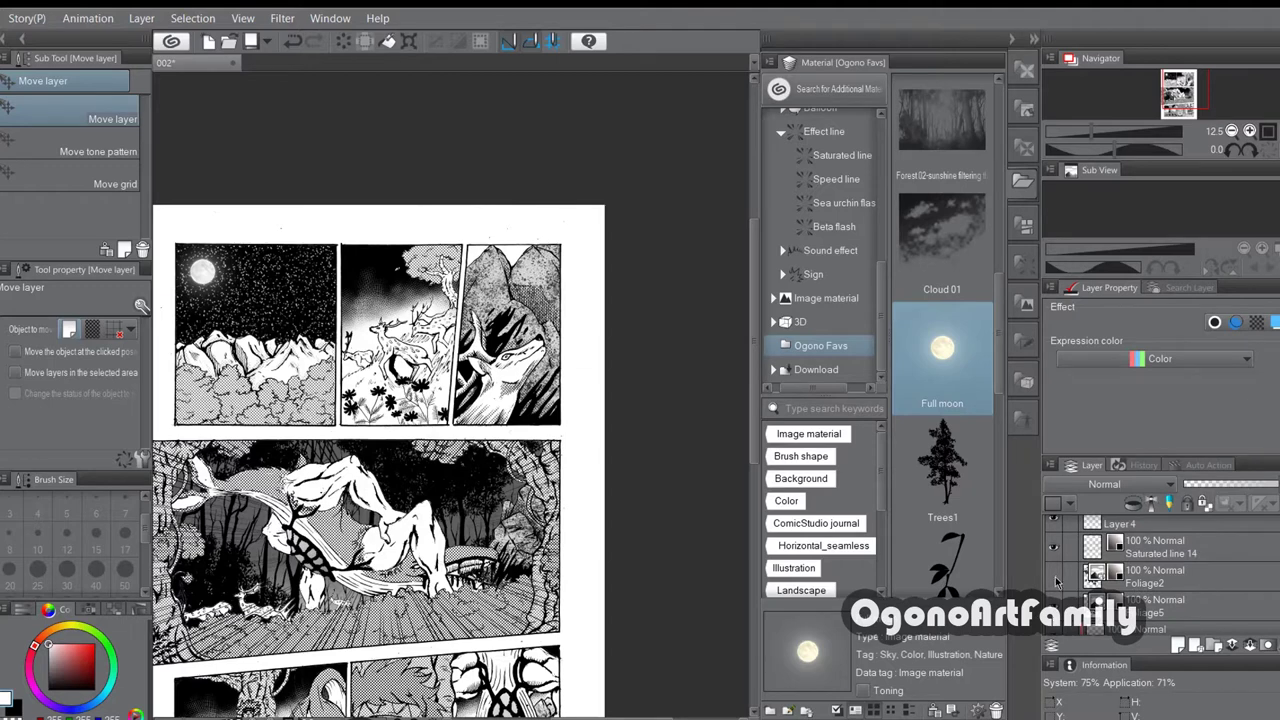
pyautogui.click(1054, 577)
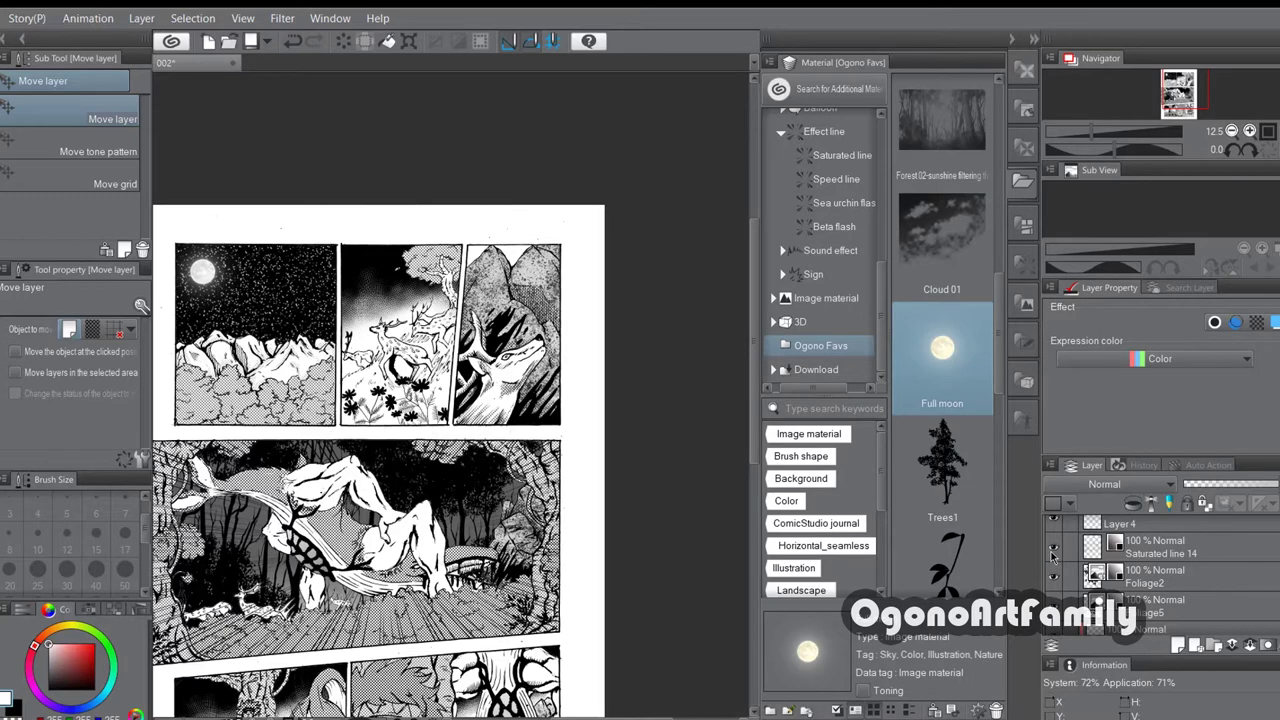
pyautogui.scroll(1, 1056, 560)
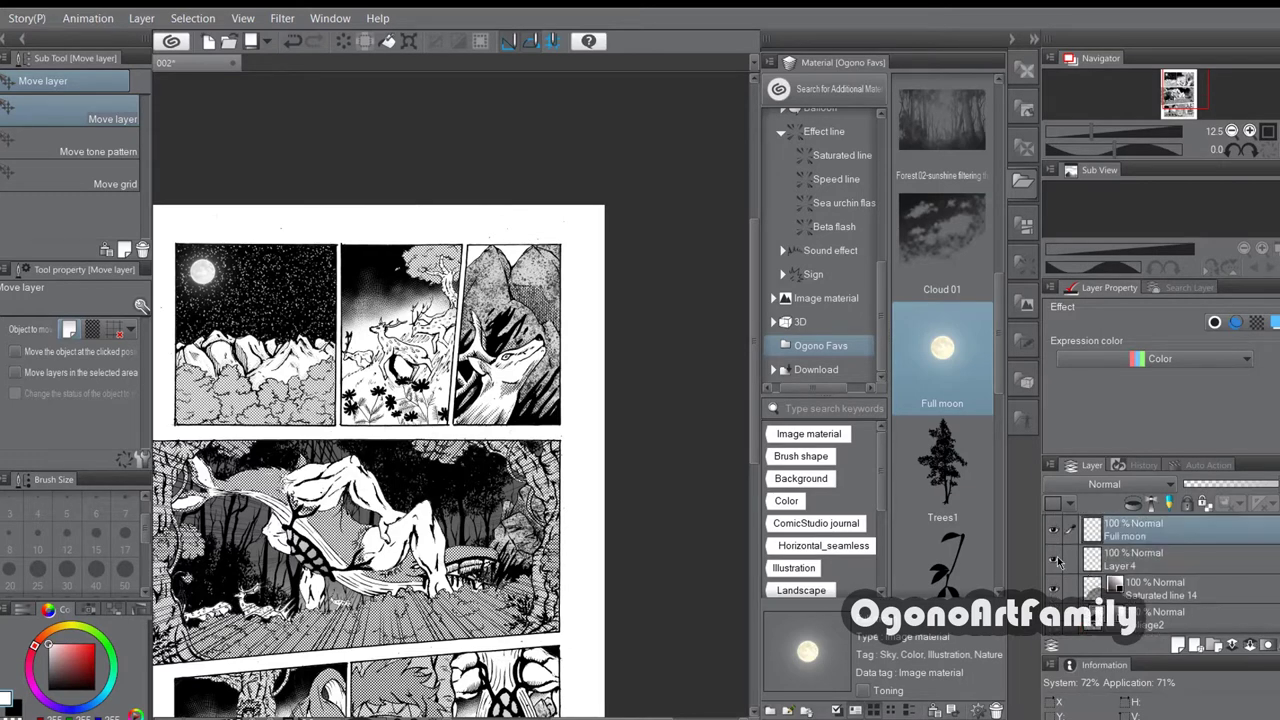
pyautogui.scroll(-5, 1056, 575)
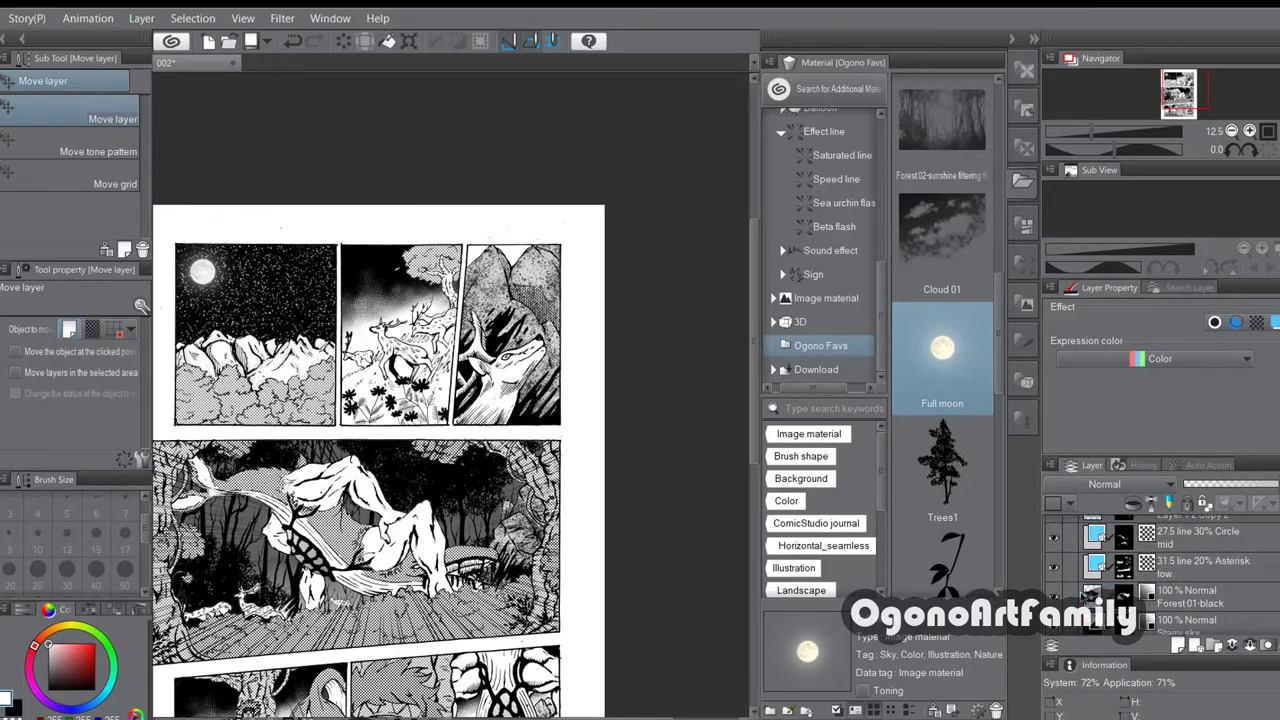
pyautogui.scroll(-4, 1056, 585)
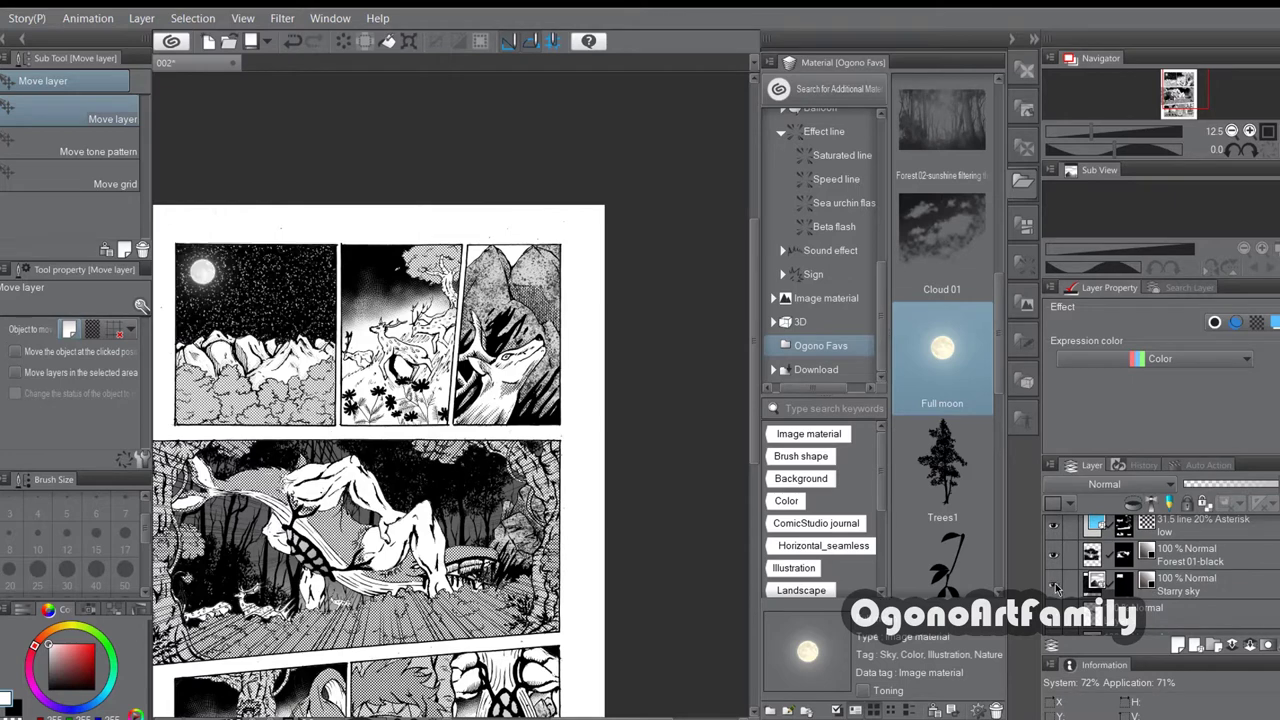
pyautogui.scroll(-1, 1056, 588)
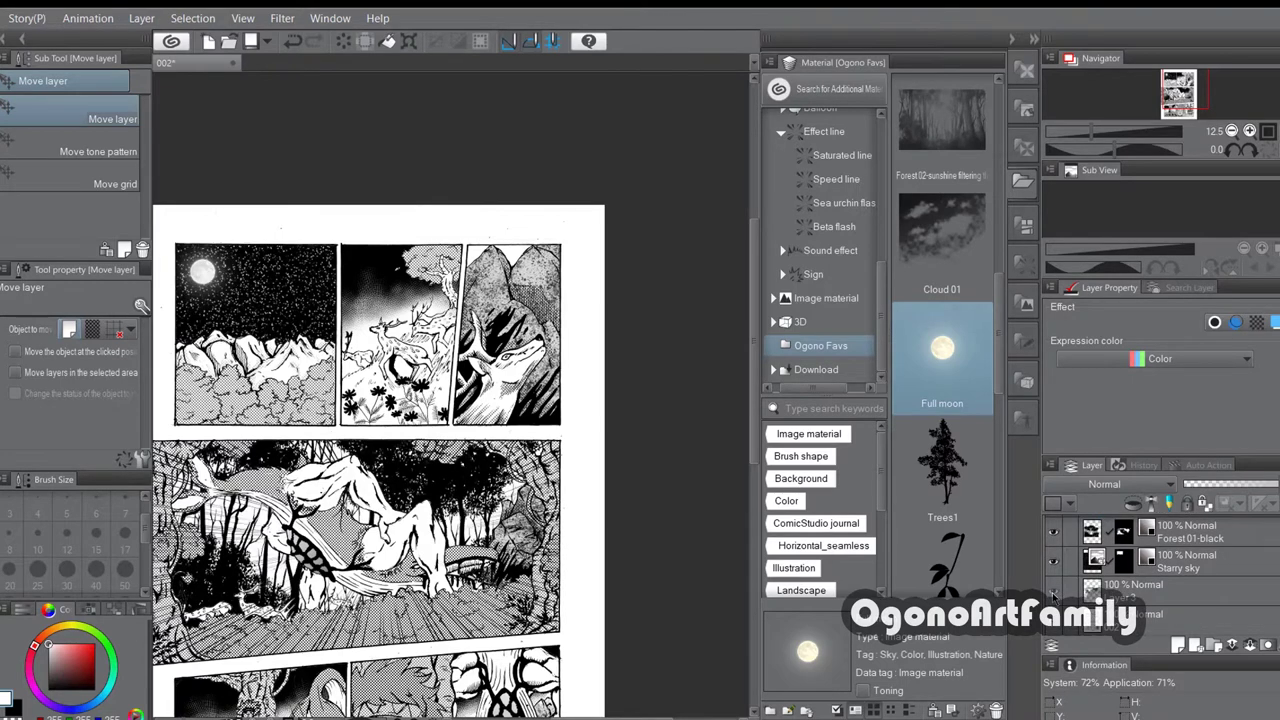
pyautogui.scroll(-3, 1056, 588)
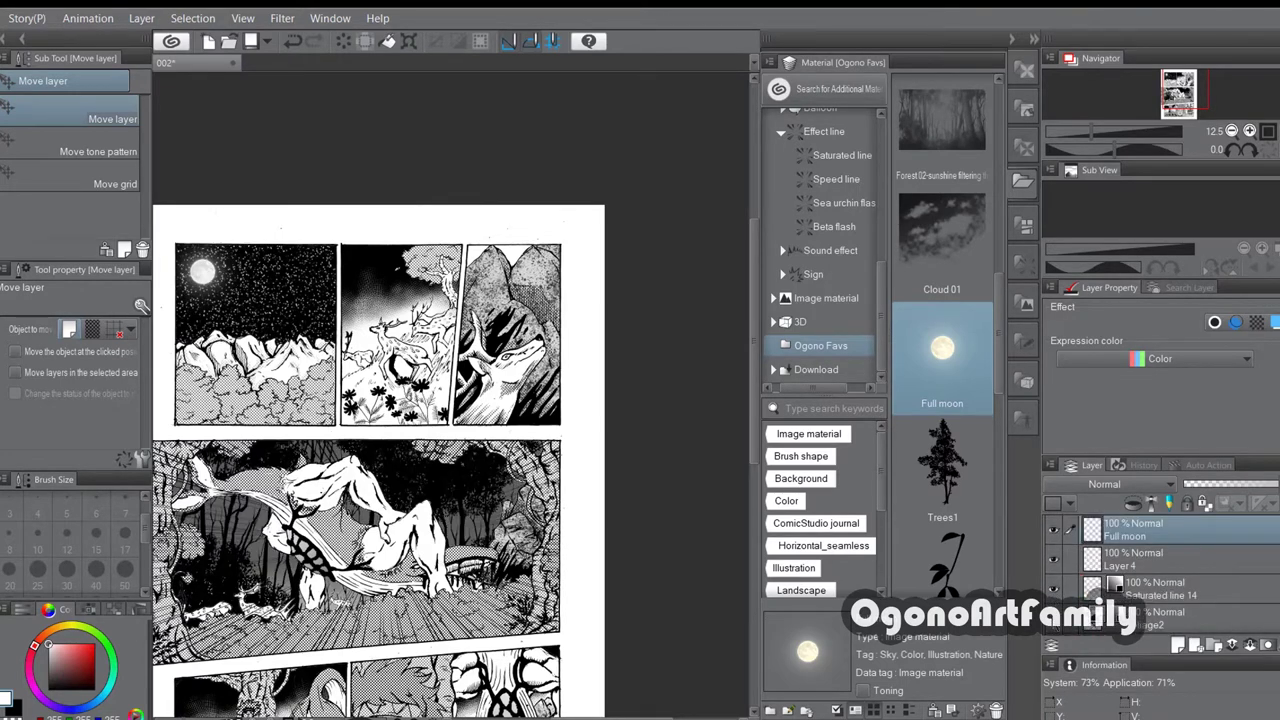
pyautogui.scroll(4, 1054, 566)
pyautogui.scroll(4, 1160, 575)
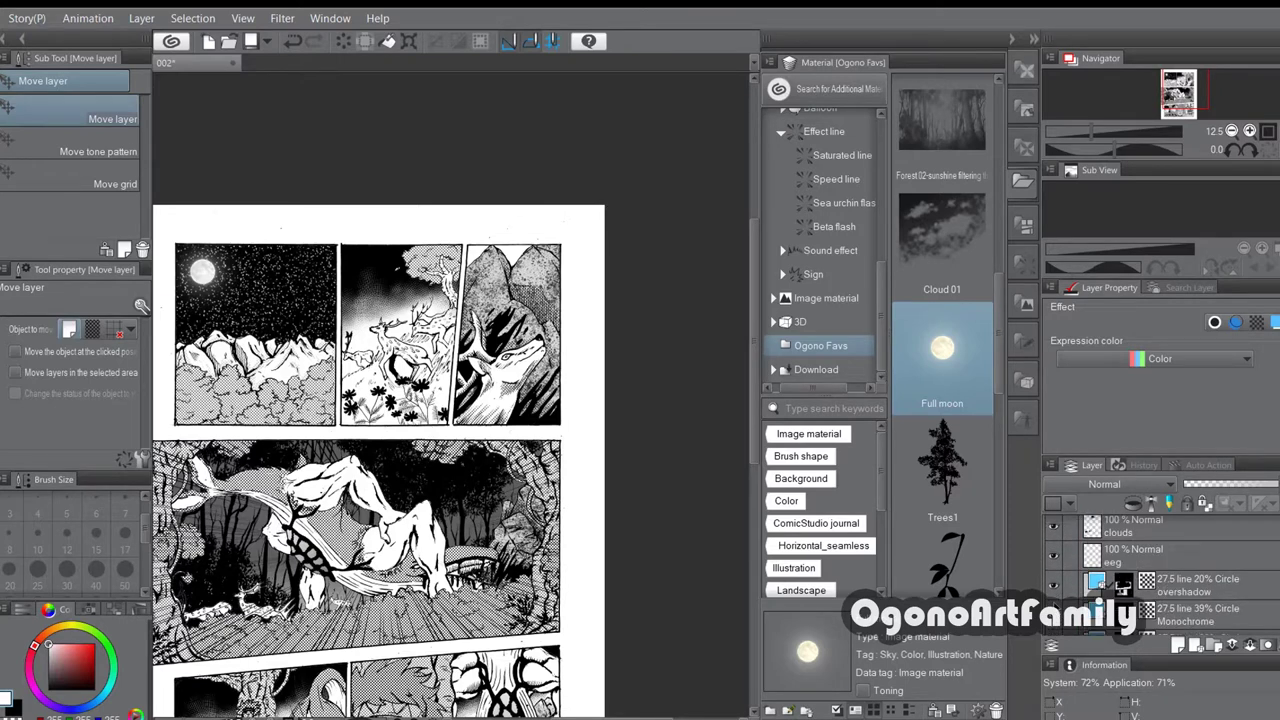
pyautogui.scroll(-4, 1170, 568)
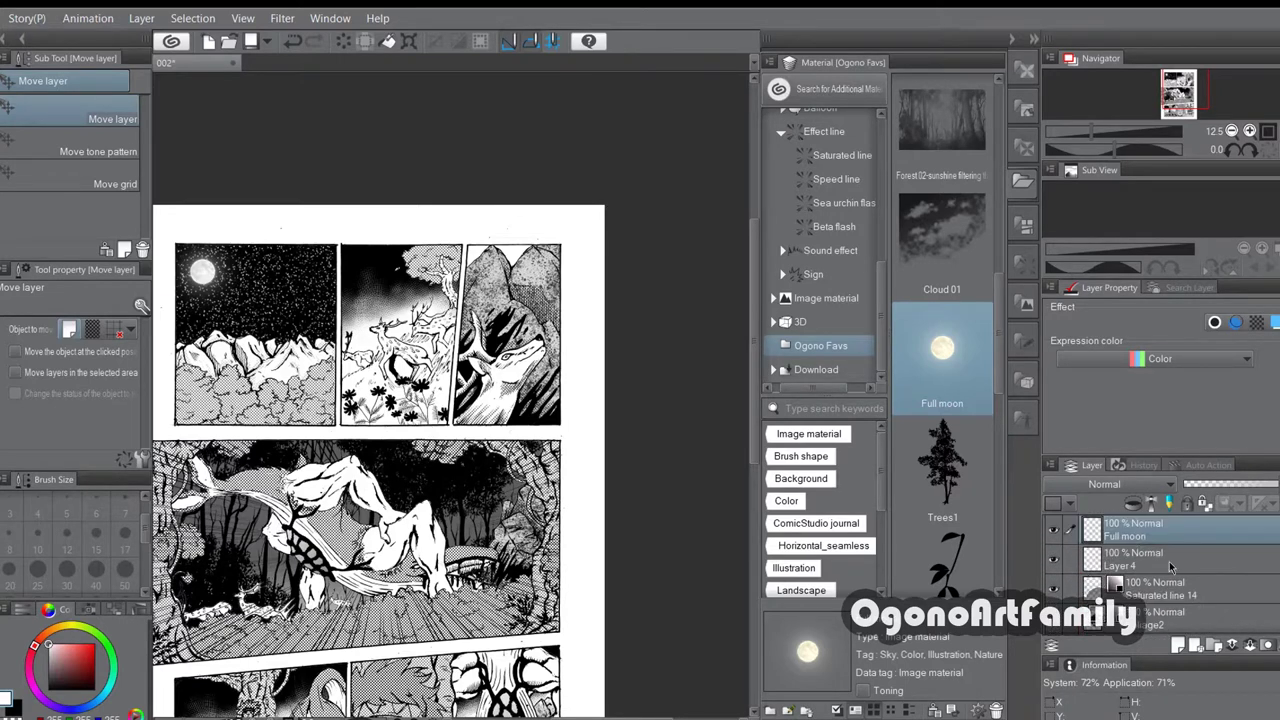
# Step: Create a new layer above Full moon and name it bg
pyautogui.click(1180, 646)
pyautogui.doubleClick(1132, 536)
pyautogui.write('bg')
pyautogui.press('Return')
# Step: Select the blank sky above the mountains in the third panel with the Magic wand, referring to all layers
pyautogui.press('w')
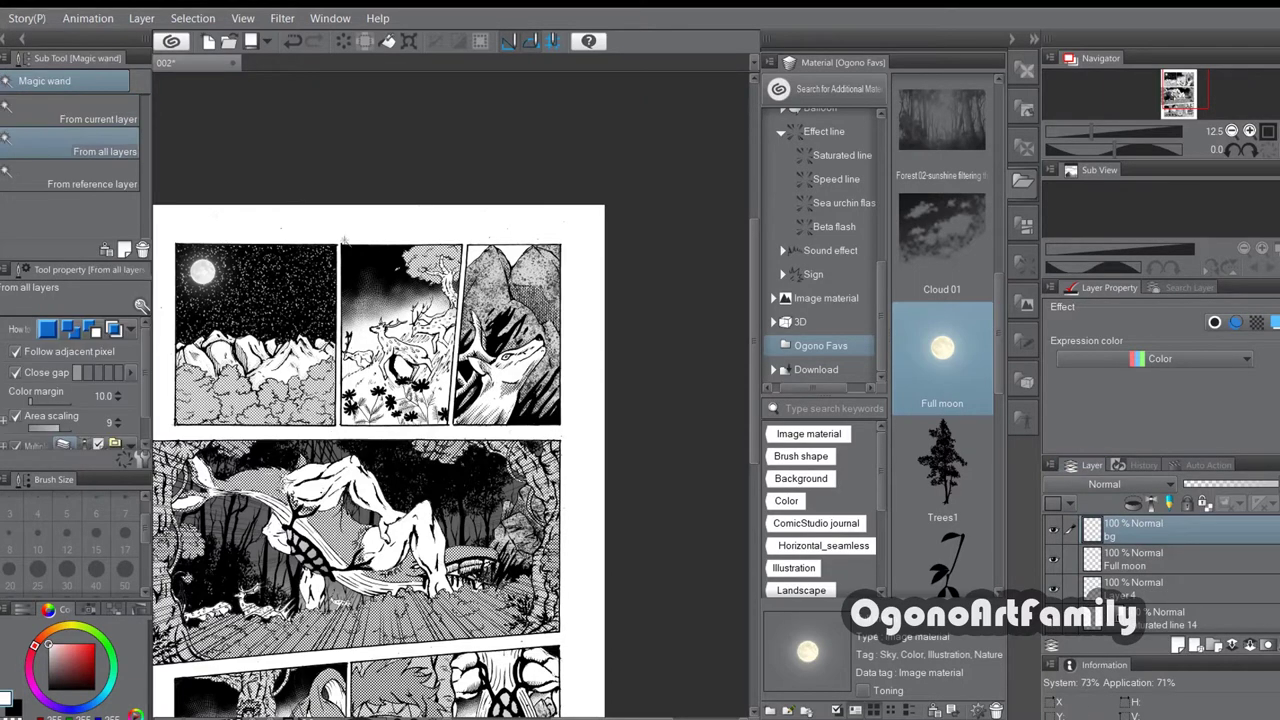
pyautogui.scroll(-3, 464, 254)
pyautogui.scroll(7, 474, 258)
pyautogui.click(480, 248)
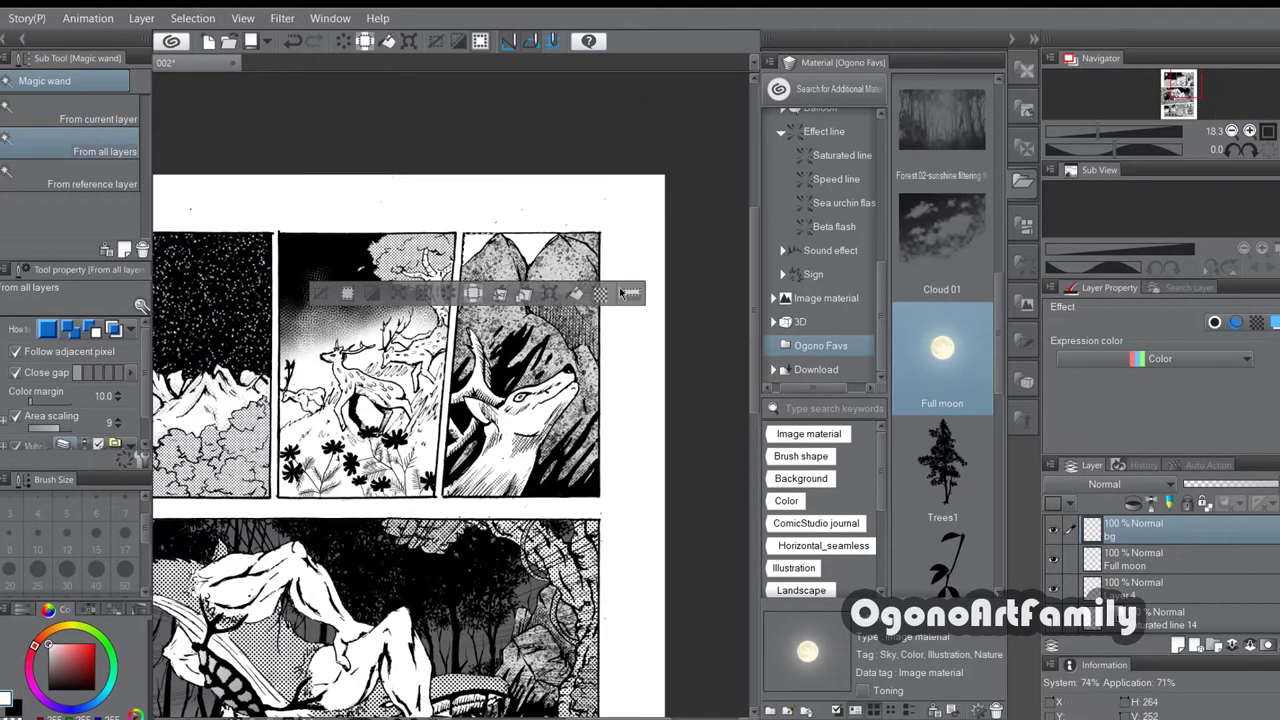
# Step: Paint the upper part of the third panel's selected sky black with the G-pen at size 100
pyautogui.press('p')
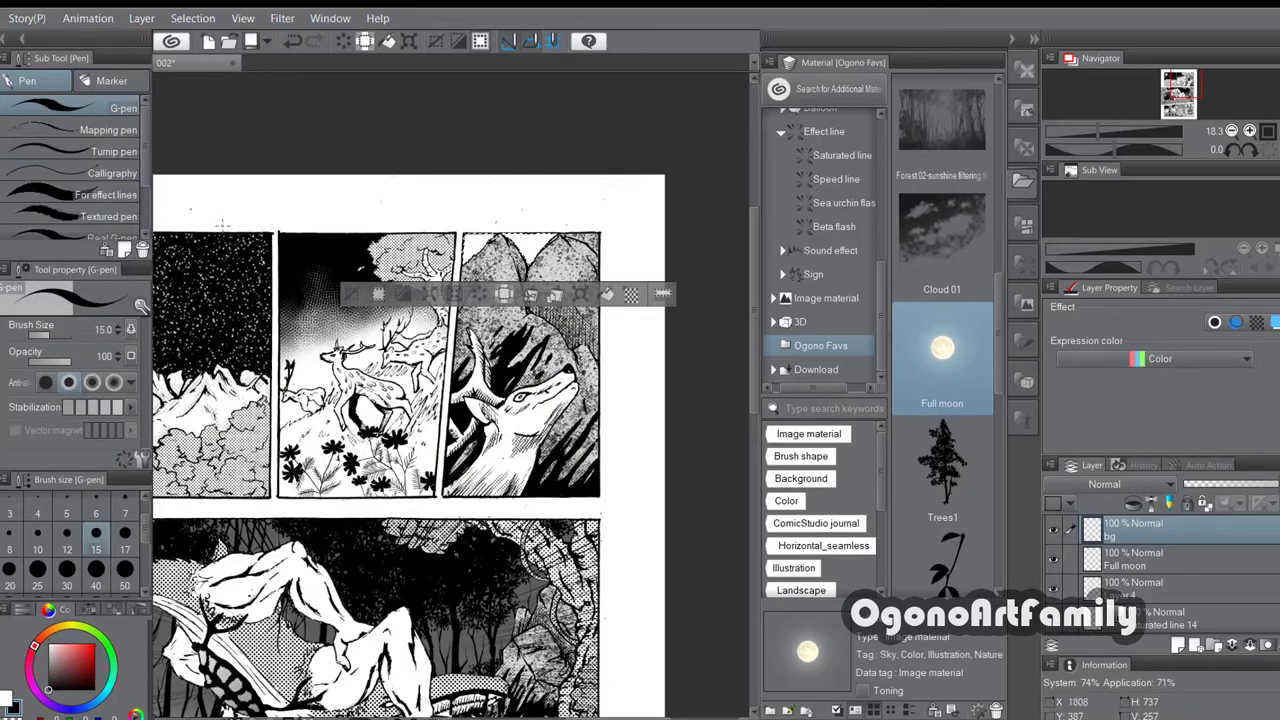
pyautogui.click(124, 572)
pyautogui.scroll(-2, 94, 534)
pyautogui.click(95, 535)
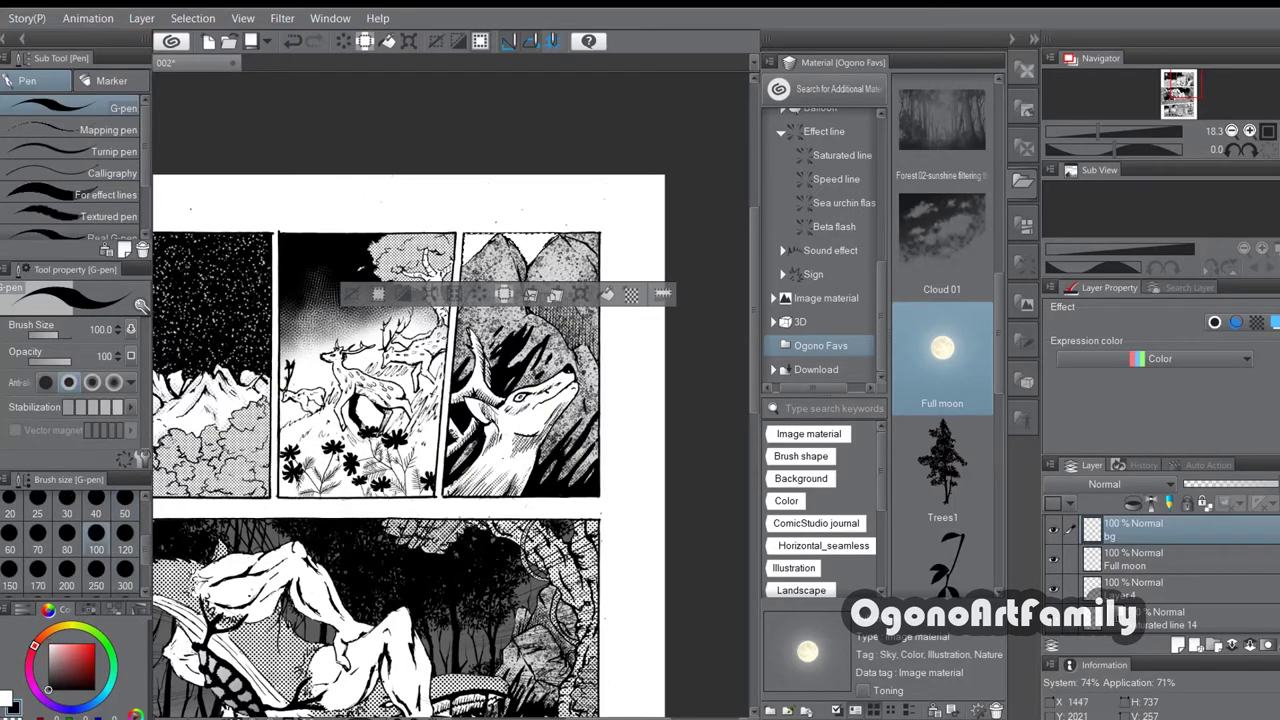
pyautogui.scroll(2, 538, 222)
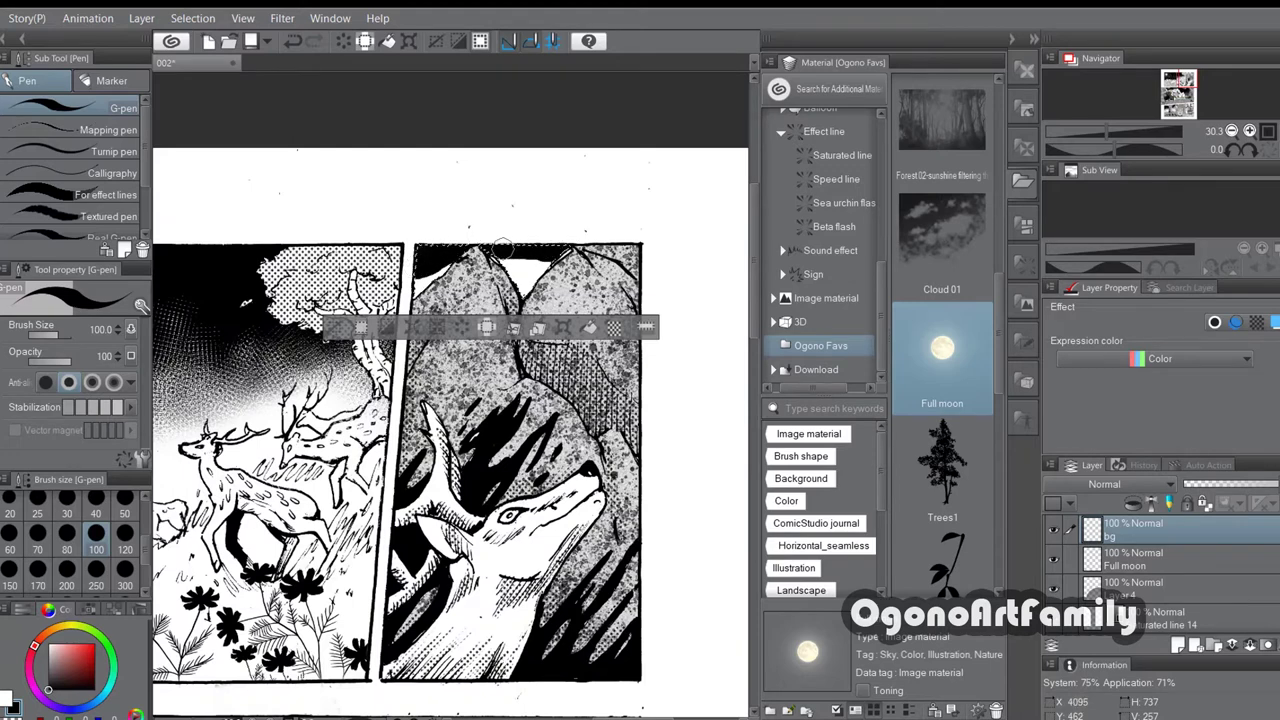
# Step: Soften the third panel's black sky with the Shadow airbrush at size 100 and add white Gauze cloud texture at size 80
pyautogui.press('b')
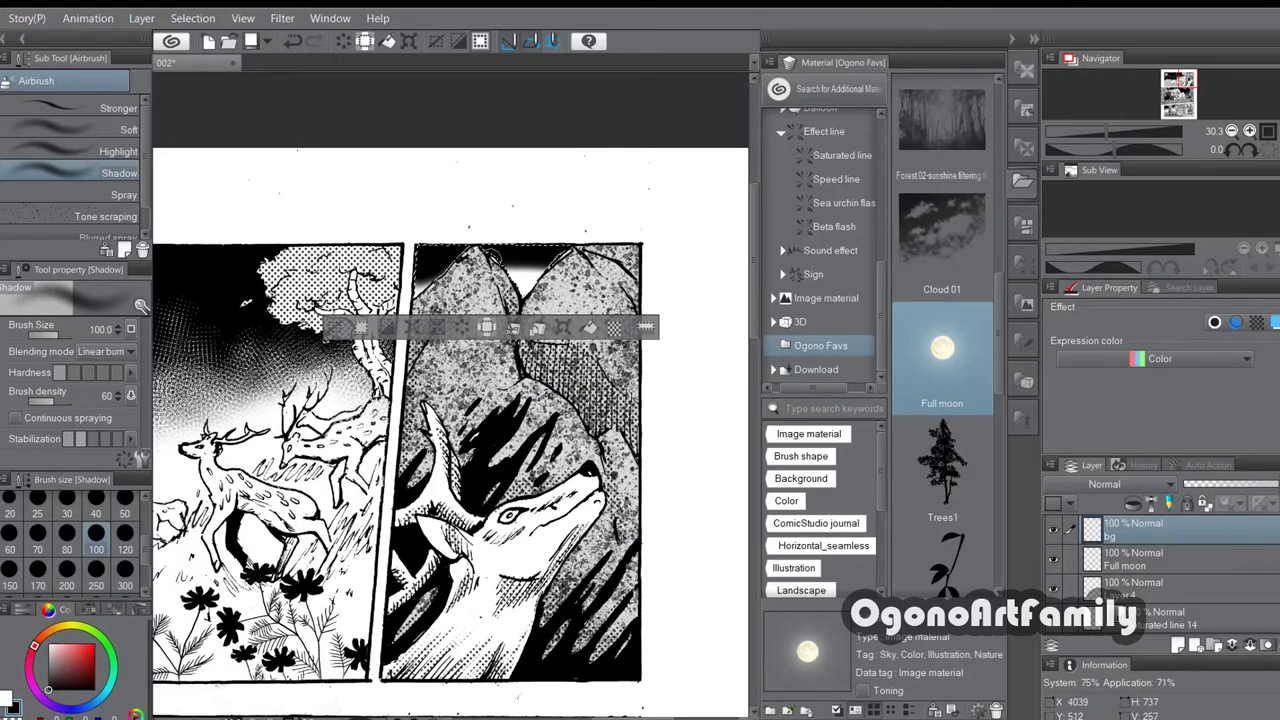
pyautogui.press('b')
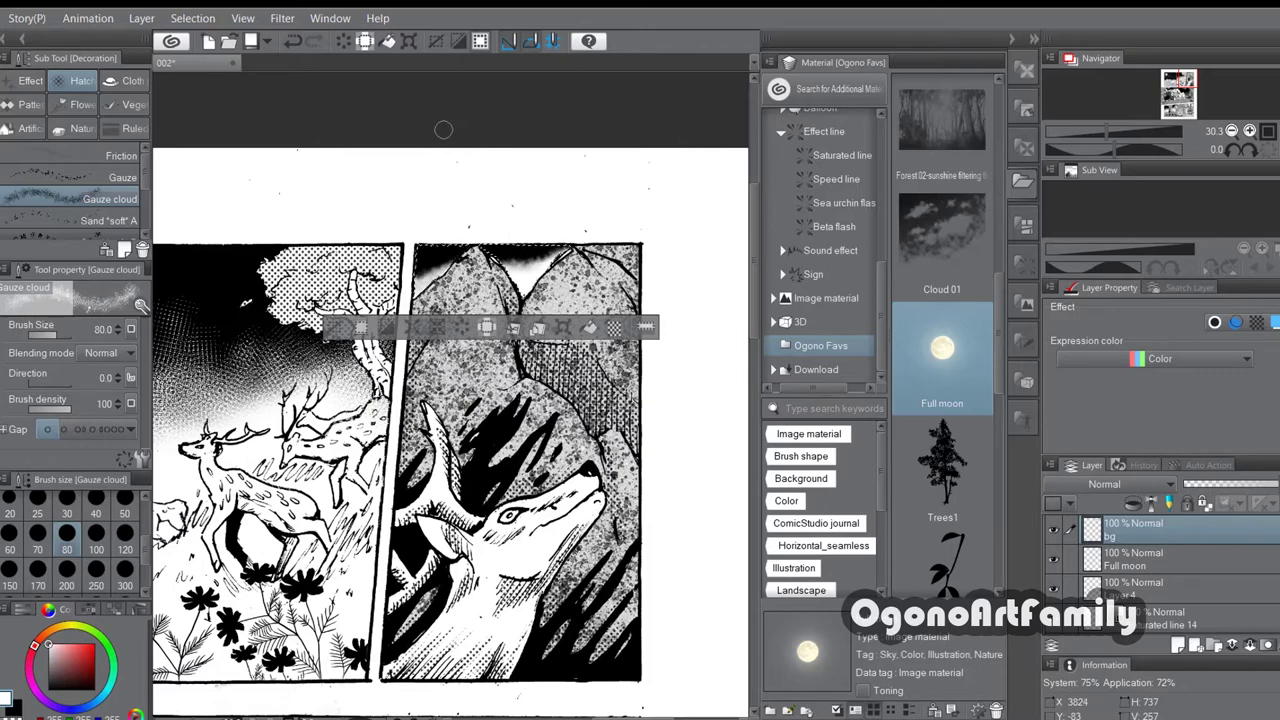
pyautogui.scroll(2, 660, 252)
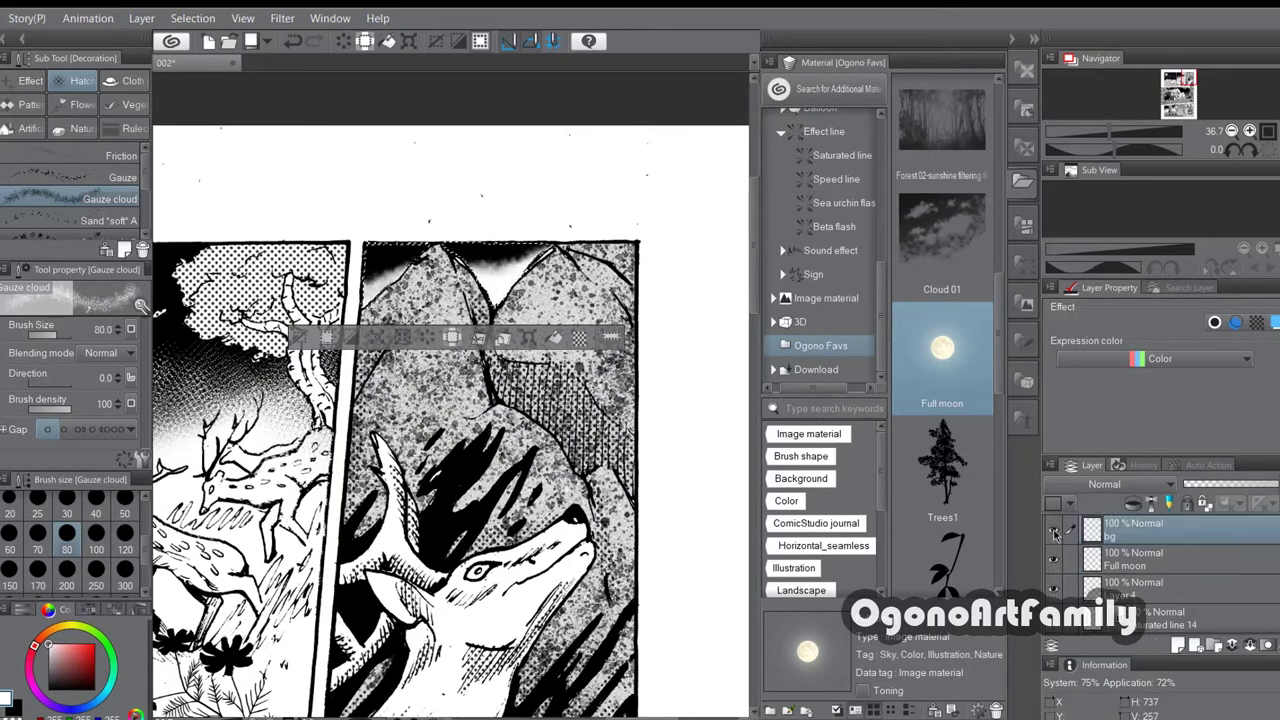
# Step: Compare the third panel with the bg layer hidden and shown, and clear the sky selection
pyautogui.click(1054, 533)
pyautogui.click(1054, 533)
pyautogui.click(193, 18)
pyautogui.click(206, 58)
pyautogui.scroll(-1, 692, 380)
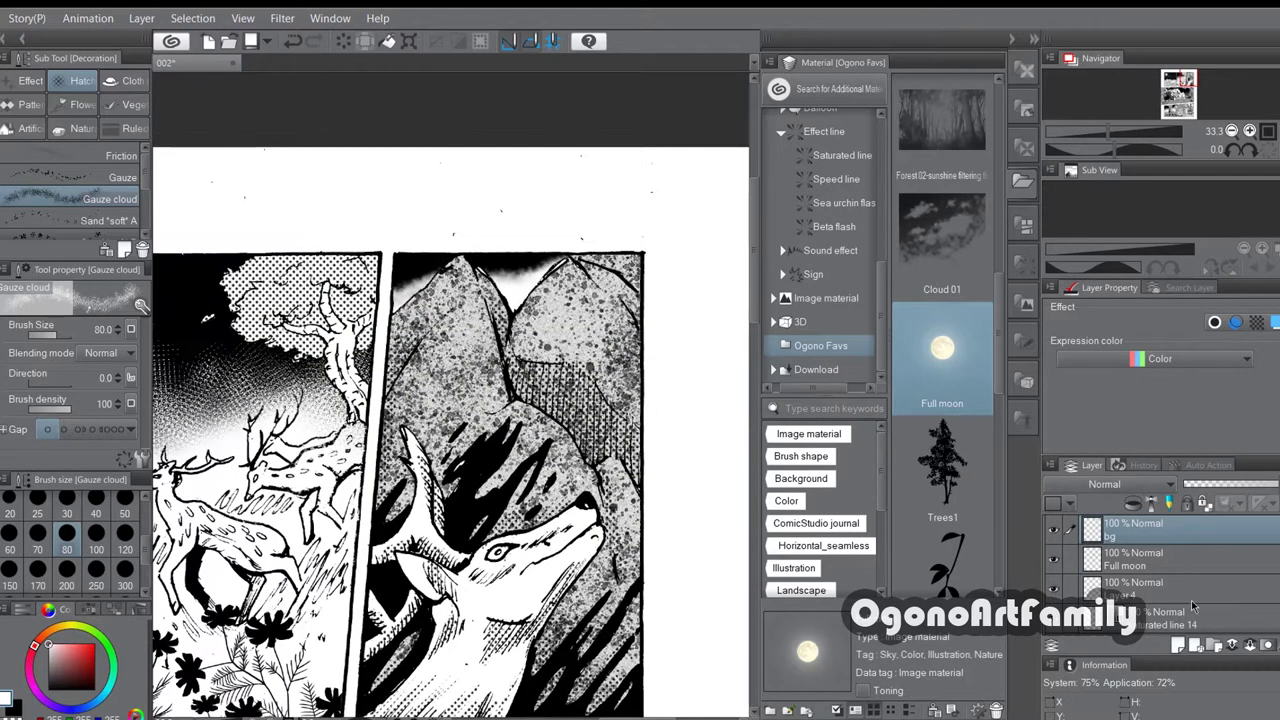
# Step: Clean the stray black marks off the sky's edge along the mountain slope in the third panel with the white G-pen at size 15
pyautogui.scroll(-2, 1192, 605)
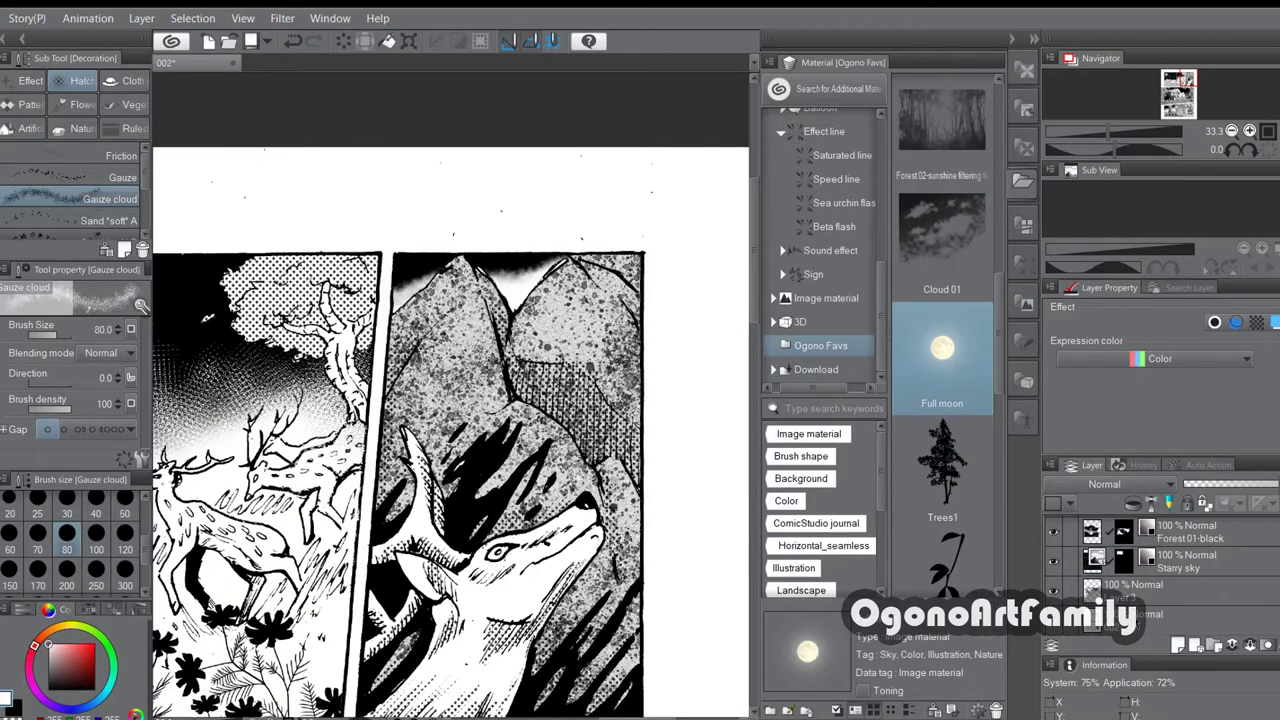
pyautogui.click(1190, 621)
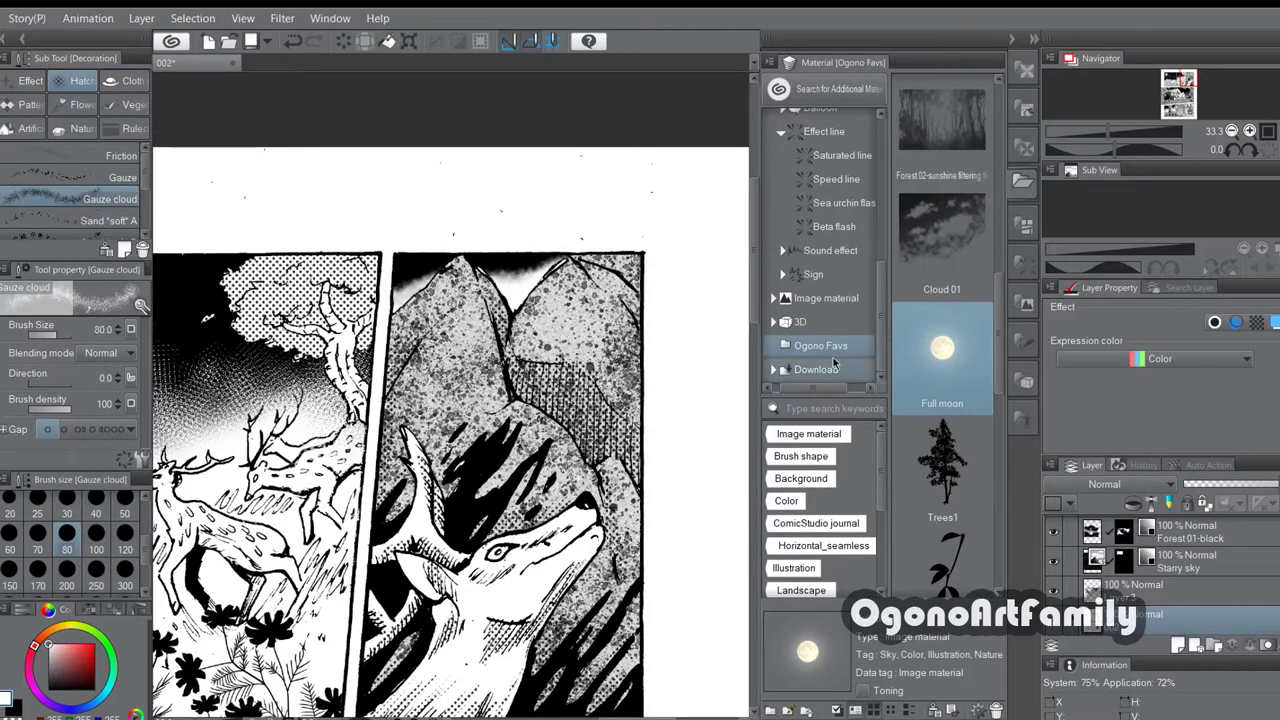
pyautogui.press('e')
pyautogui.scroll(5, 540, 265)
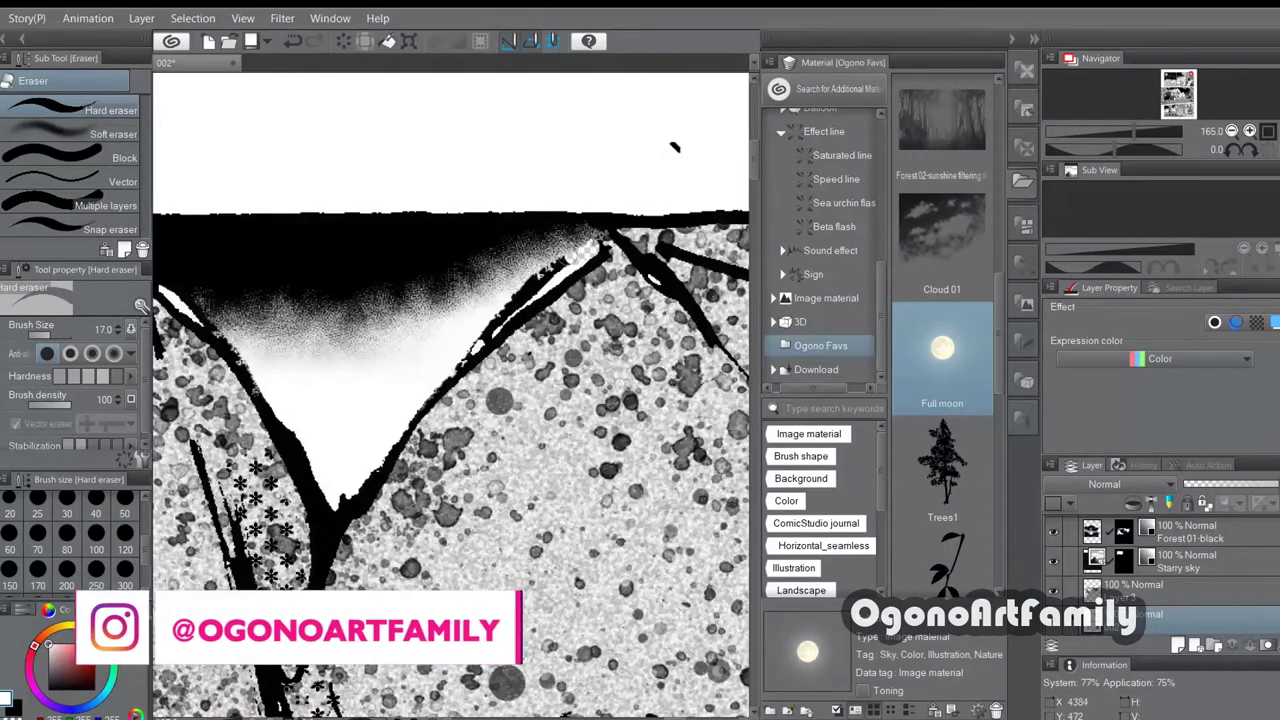
pyautogui.press('p')
pyautogui.scroll(2, 82, 519)
pyautogui.click(96, 533)
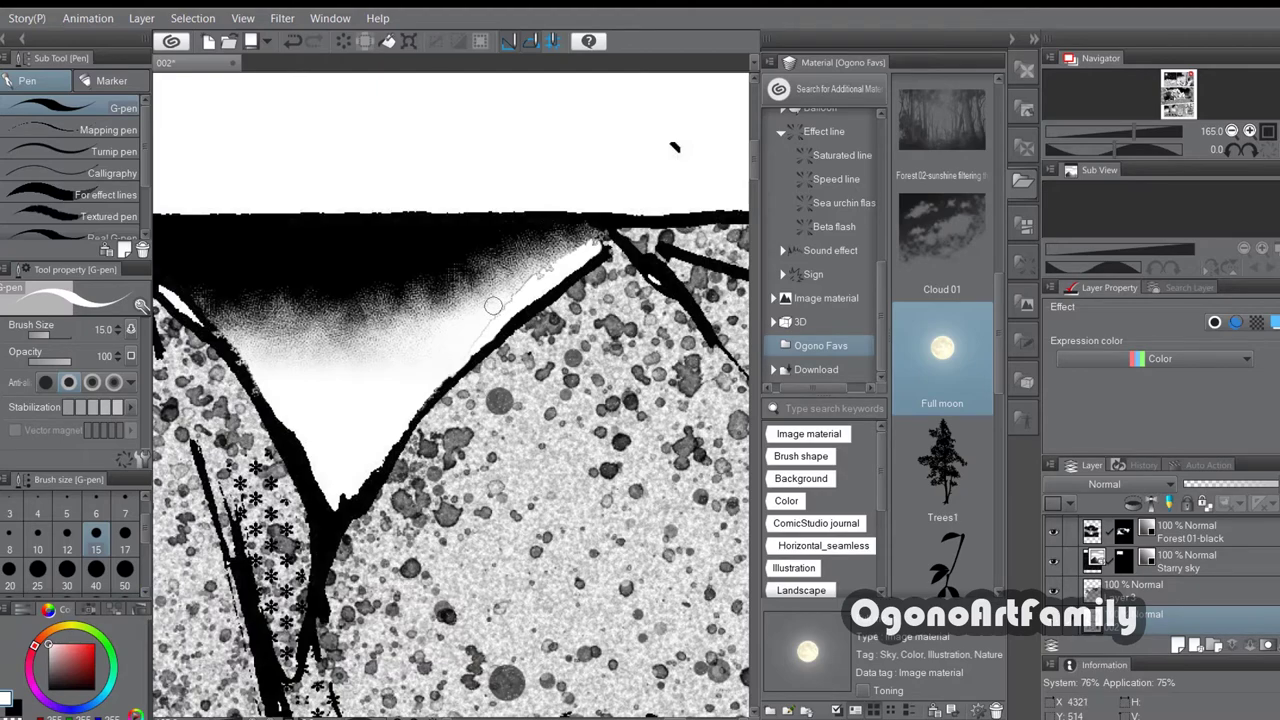
# Step: Examine the whole page to judge how the third panel's night sky fits with the other panels
pyautogui.scroll(-10, 508, 274)
pyautogui.scroll(-2, 517, 268)
pyautogui.scroll(3, 517, 268)
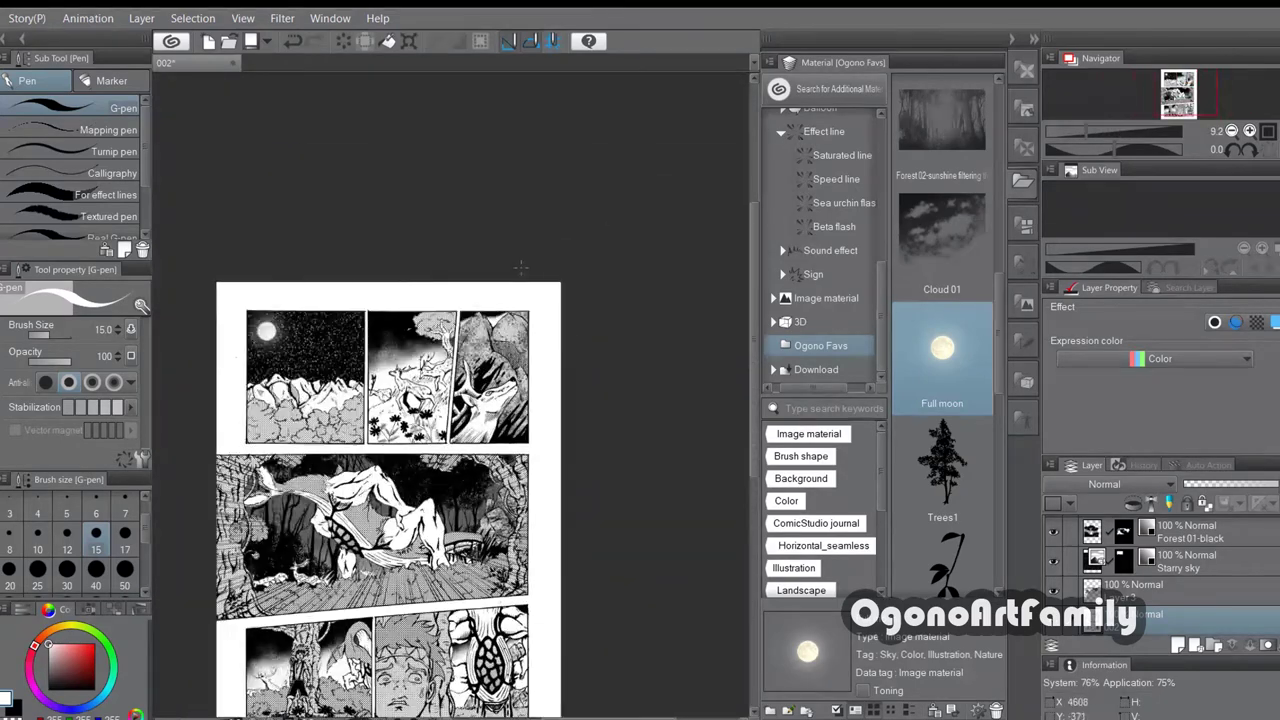
pyautogui.scroll(-3, 517, 267)
pyautogui.scroll(2, 518, 268)
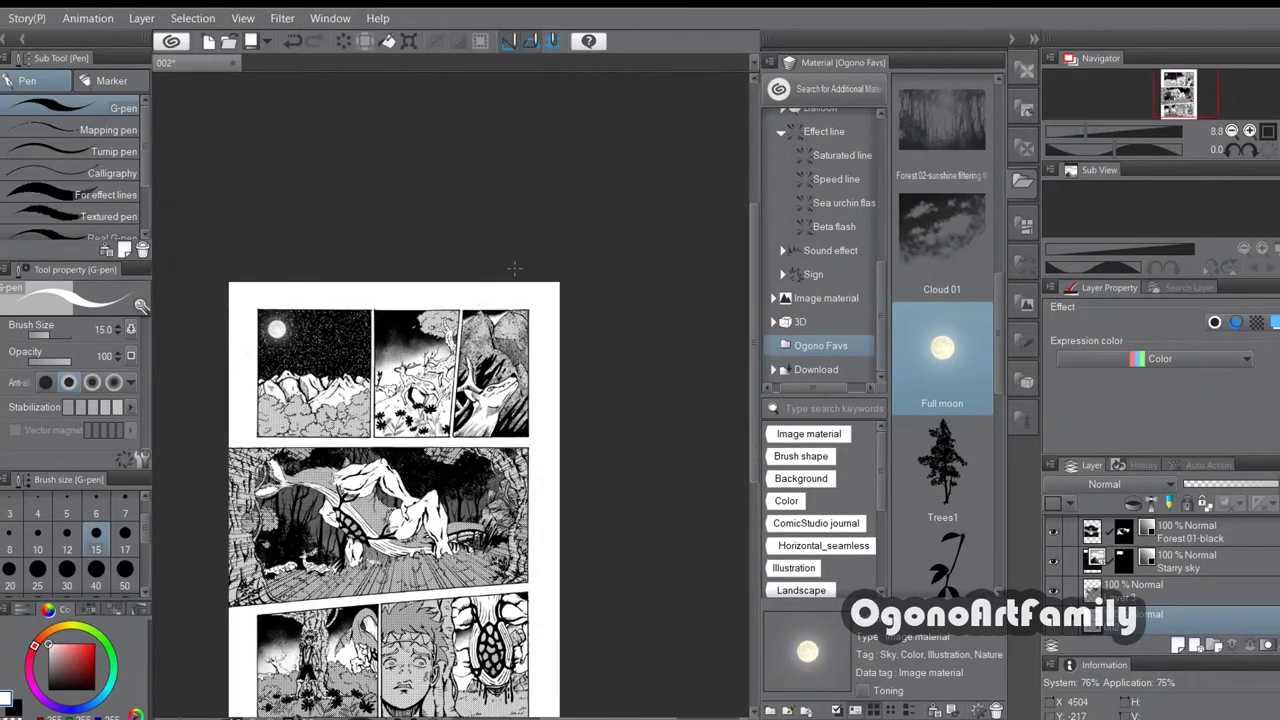
pyautogui.scroll(1, 513, 268)
pyautogui.scroll(-4, 510, 275)
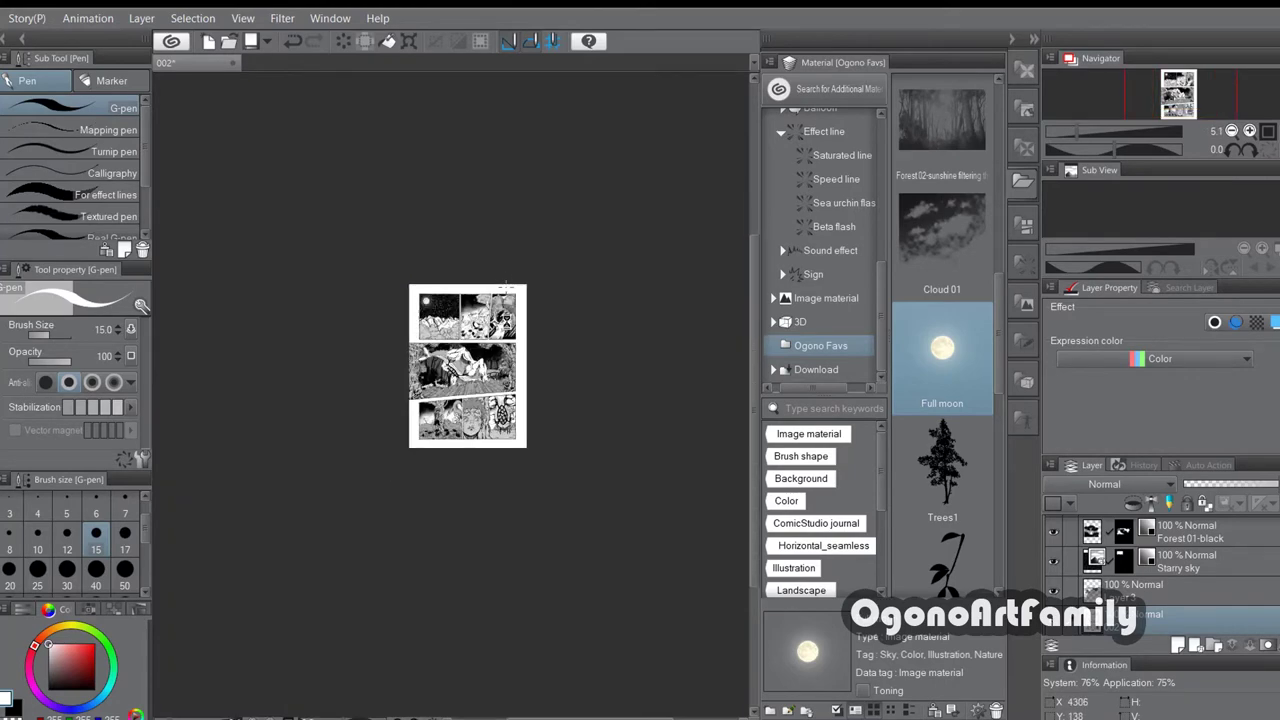
pyautogui.scroll(2, 489, 277)
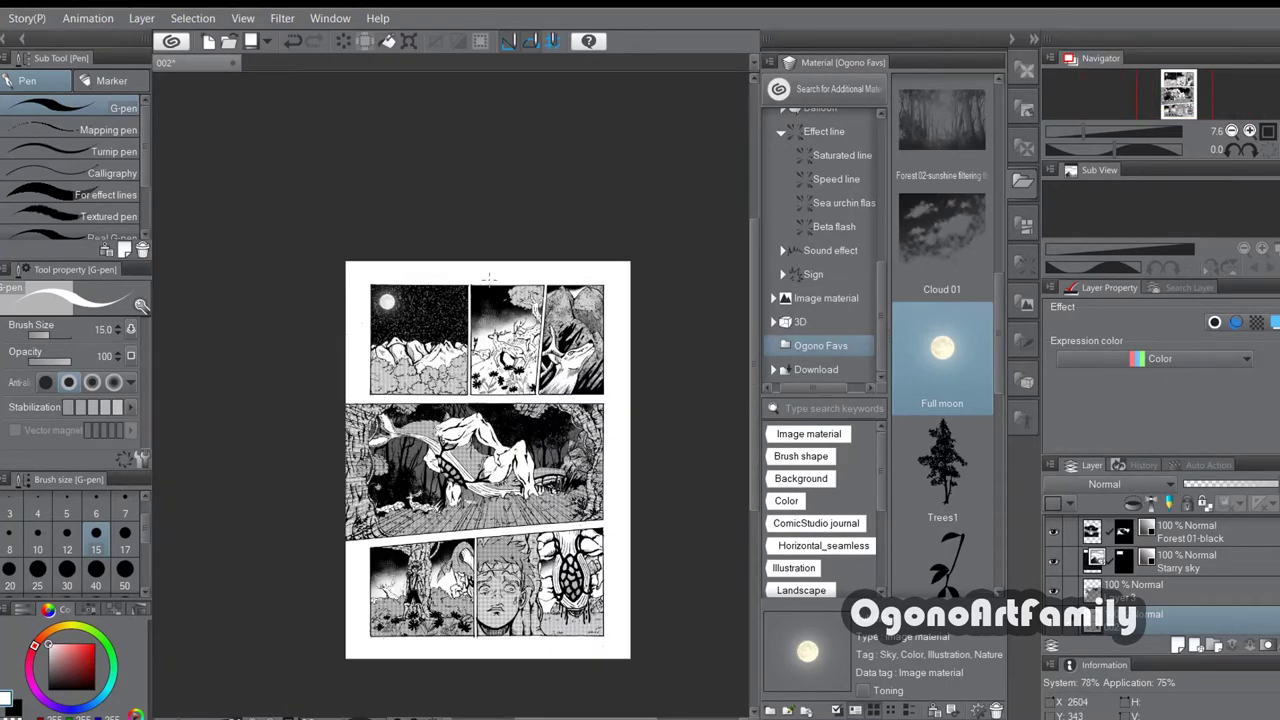
pyautogui.scroll(1, 489, 277)
# Step: Save the page in Clip Studio format as 002.clip, replacing the existing file
pyautogui.click(1, 18)
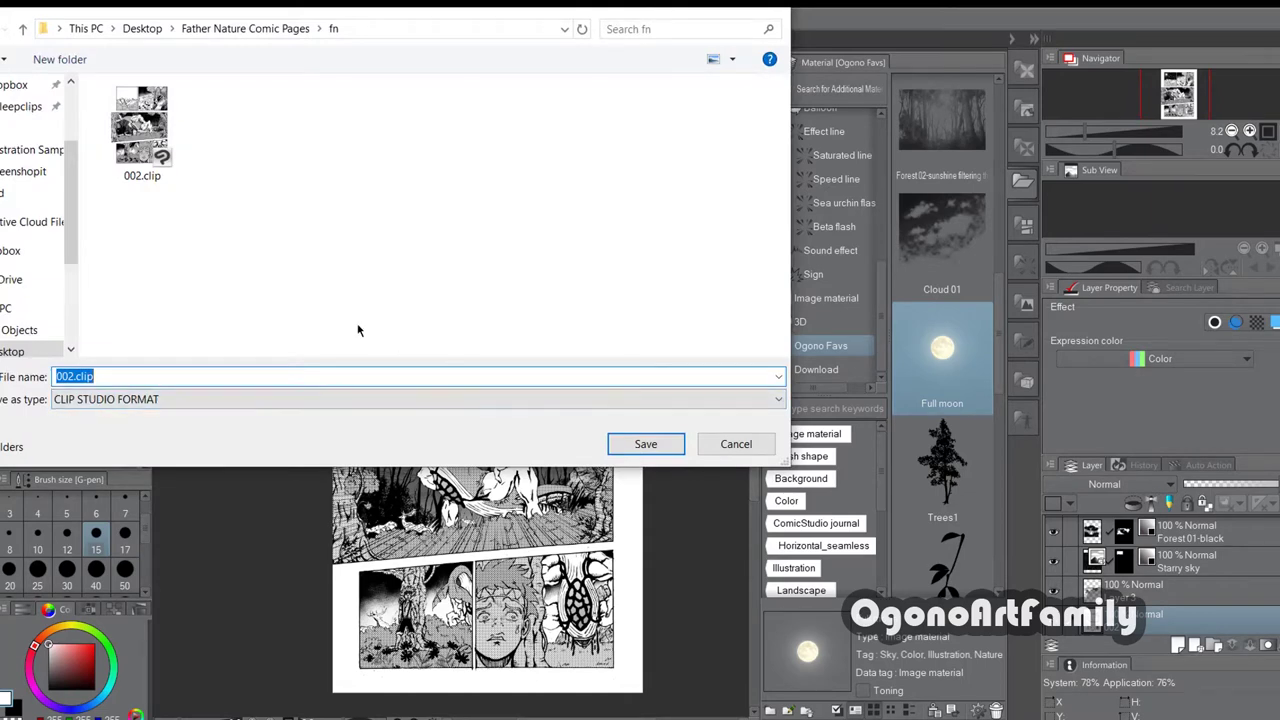
pyautogui.press('Return')
pyautogui.click(673, 374)
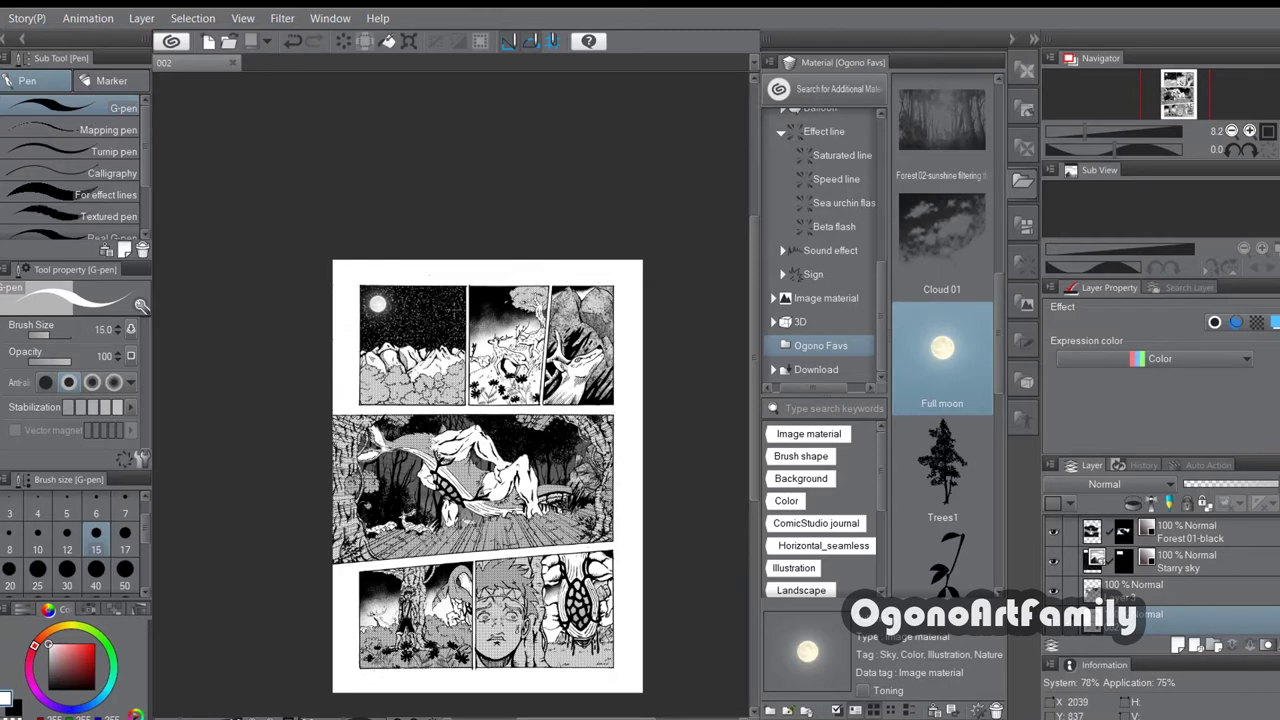
# Step: Fill the white gap by the deer's antlers in the wide middle panel with the sampled dark background grey, on the layer below Starry sky
pyautogui.scroll(1, 518, 518)
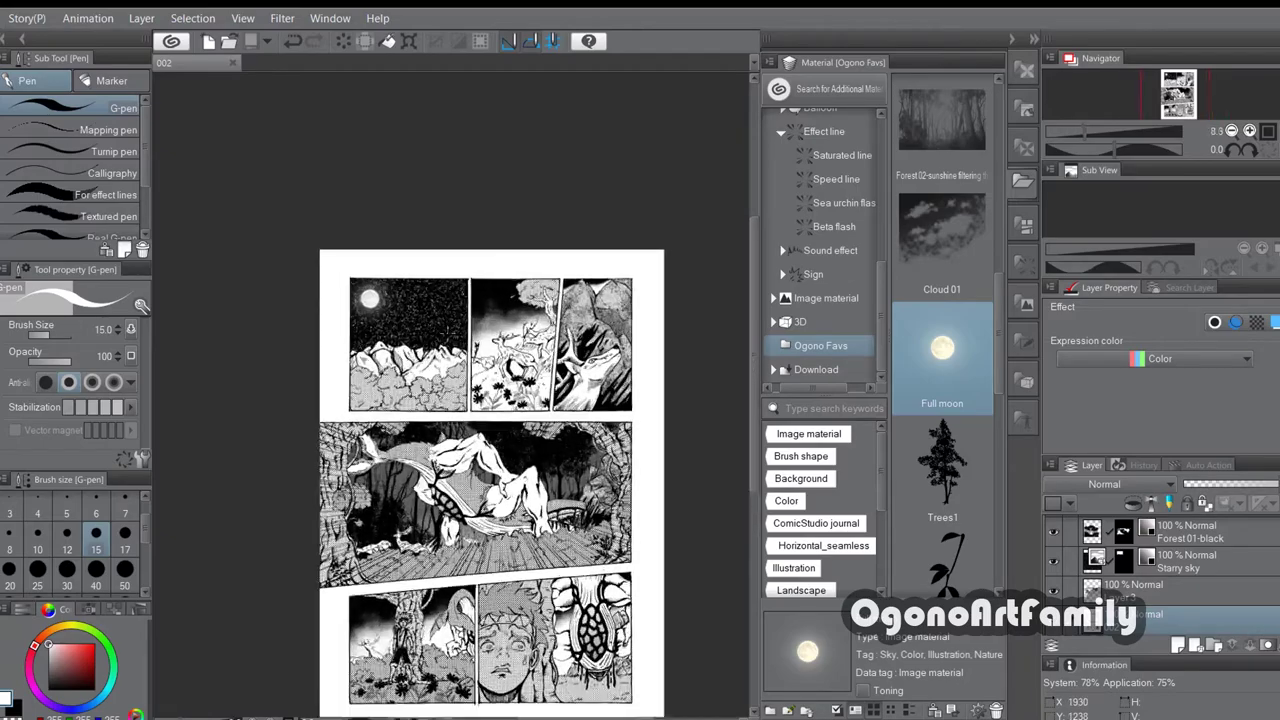
pyautogui.scroll(-2, 465, 400)
pyautogui.scroll(4, 518, 518)
pyautogui.scroll(-3, 468, 418)
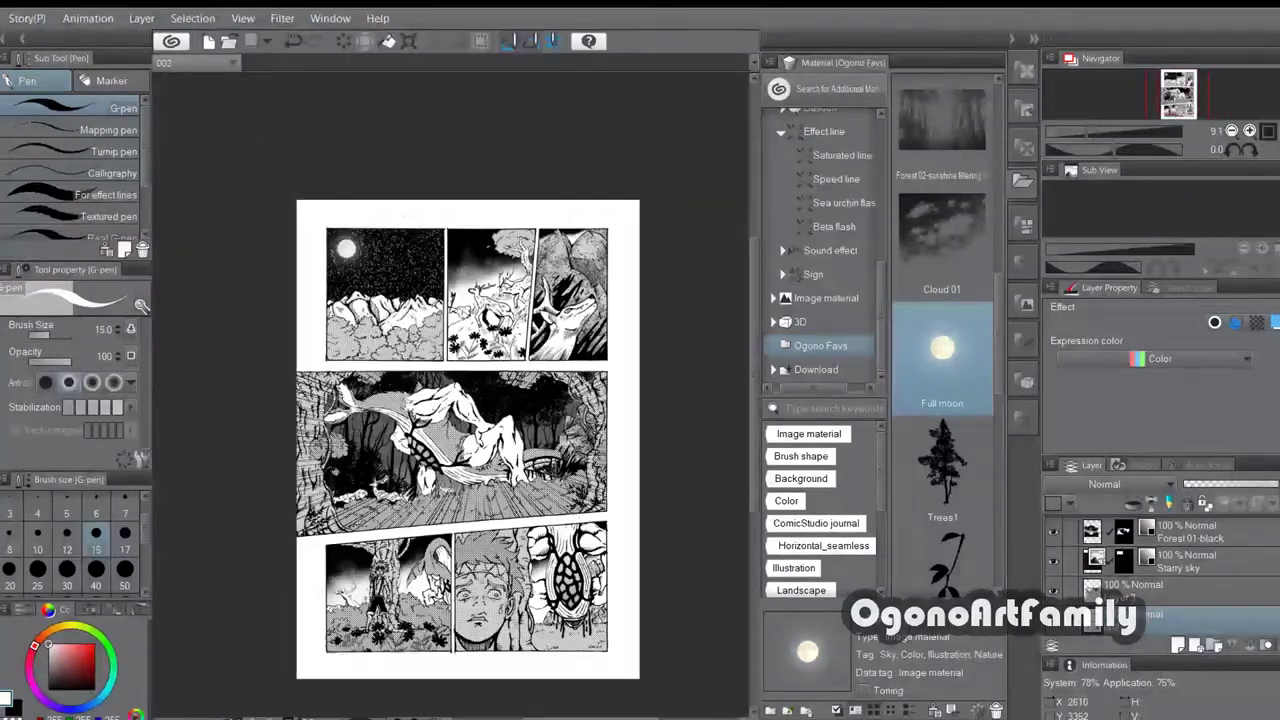
pyautogui.click(1053, 590)
pyautogui.click(1053, 590)
pyautogui.click(1145, 590)
pyautogui.scroll(12, 390, 475)
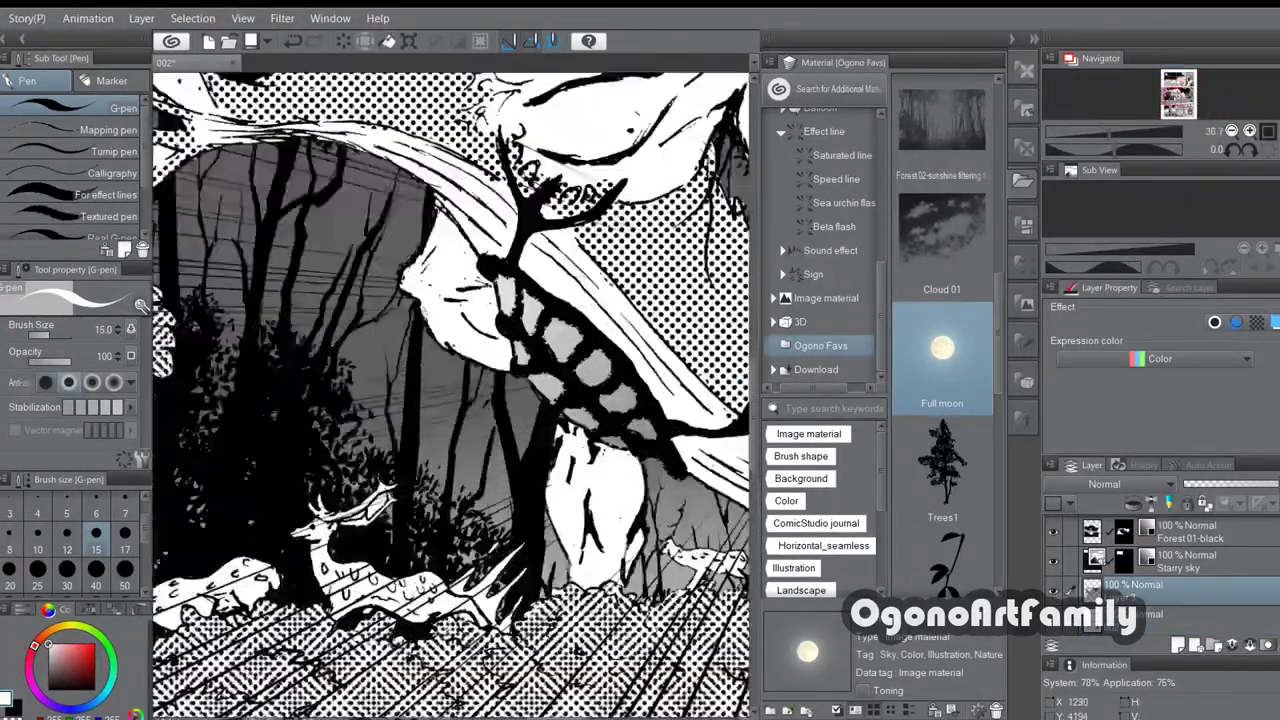
pyautogui.press('i')
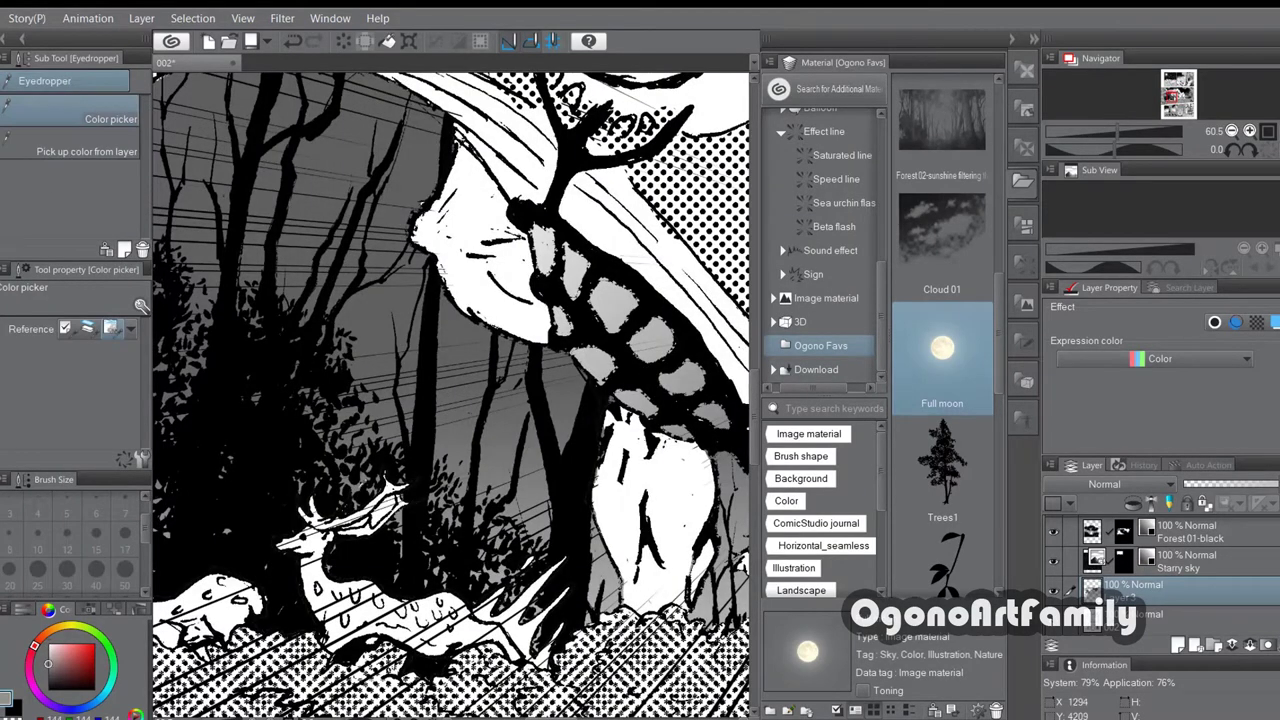
pyautogui.press('p')
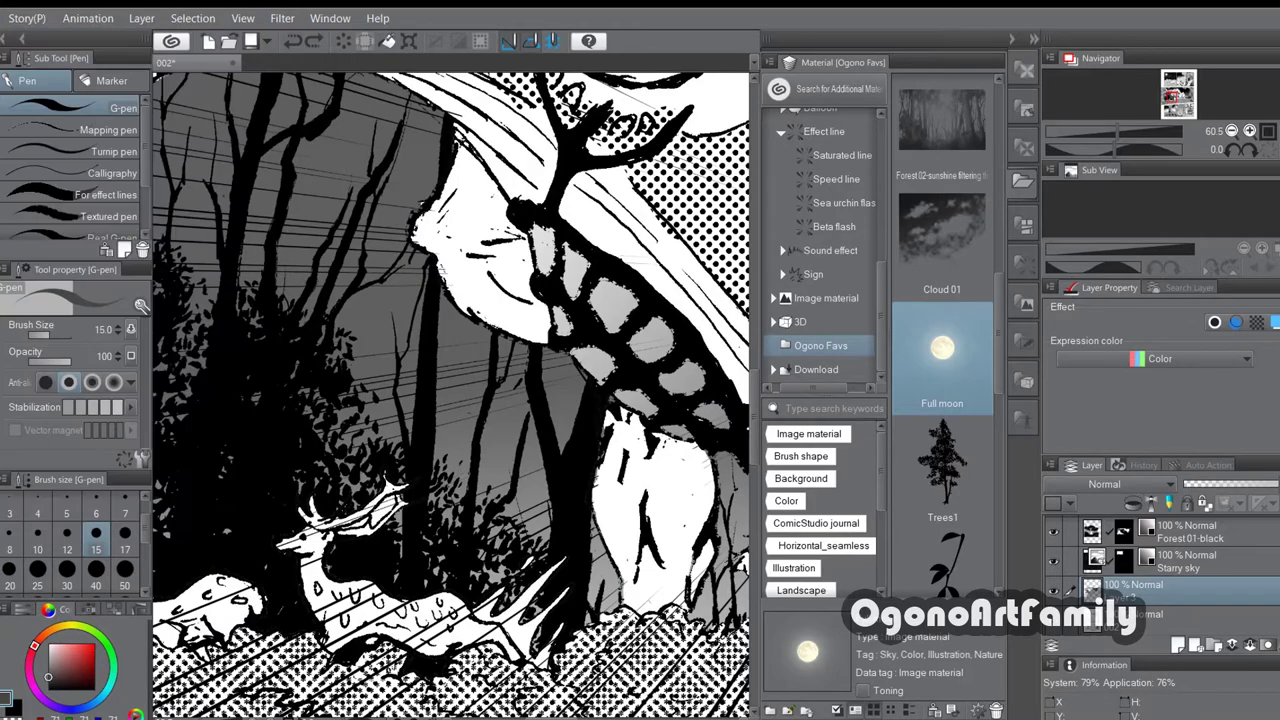
pyautogui.press('w')
pyautogui.scroll(3, 497, 528)
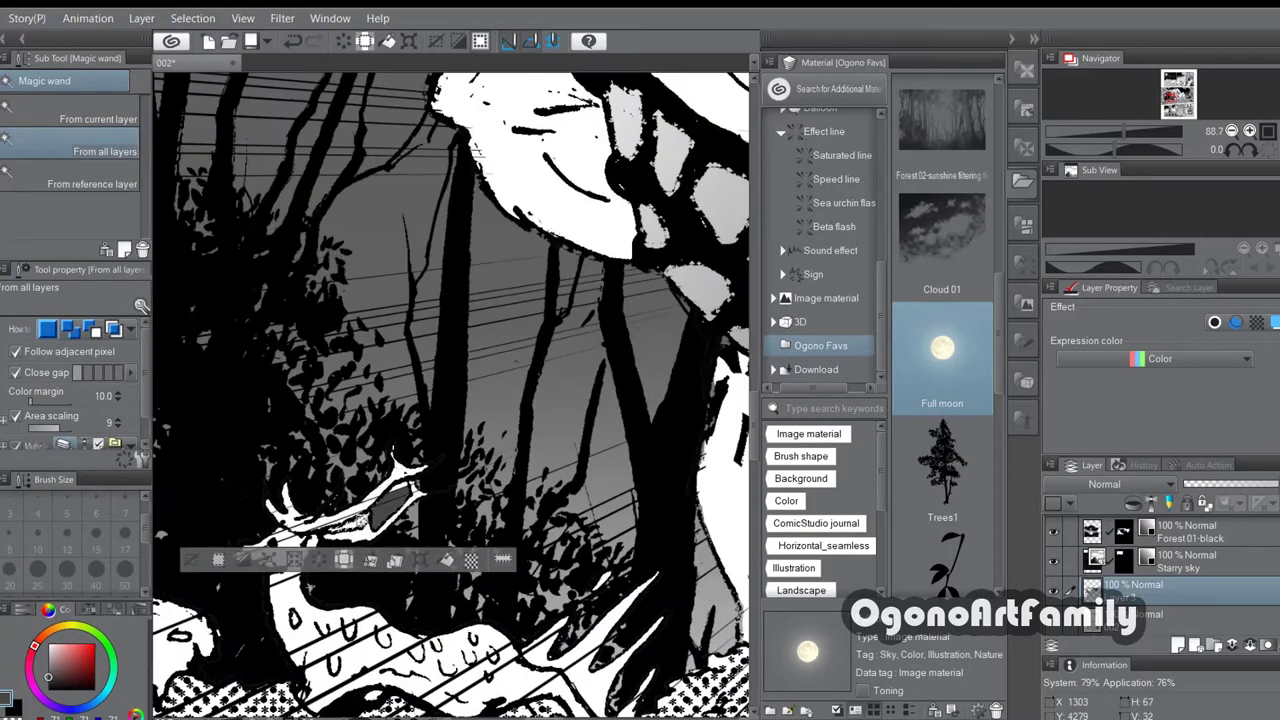
# Step: Compare the page with the Starry sky and Forest 01-black layers hidden and shown
pyautogui.scroll(-8, 497, 528)
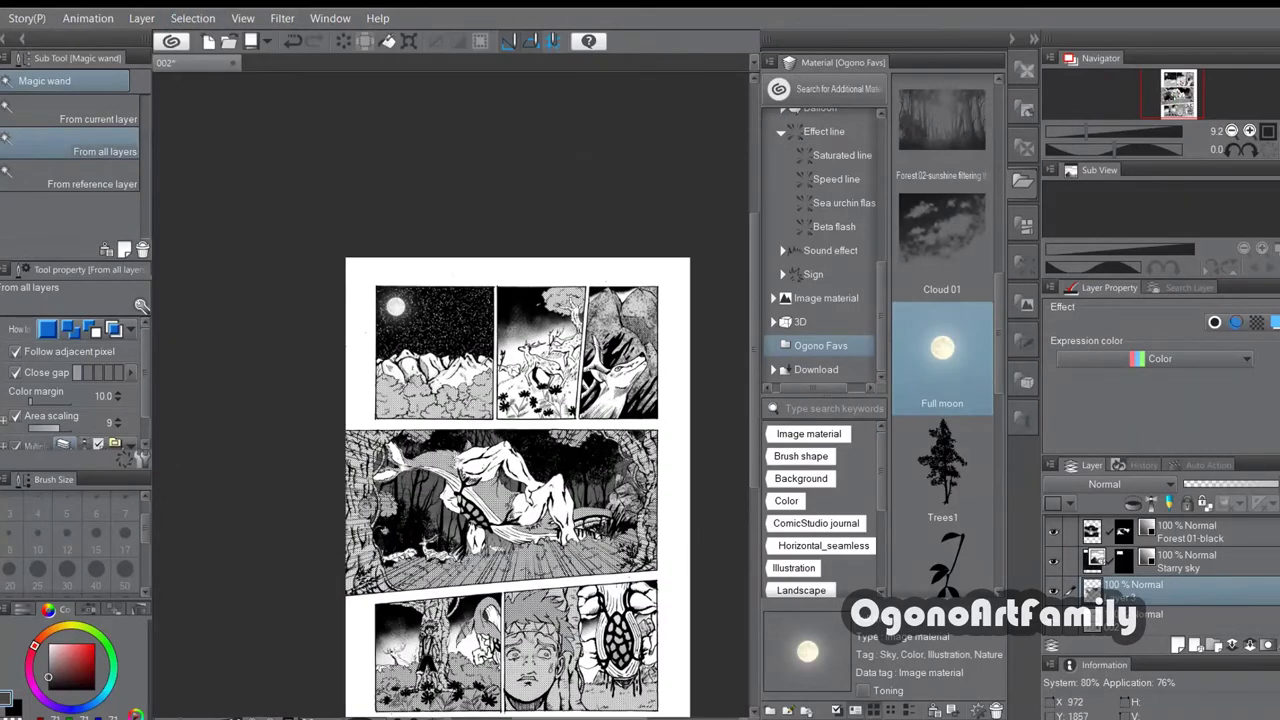
pyautogui.scroll(1, 604, 414)
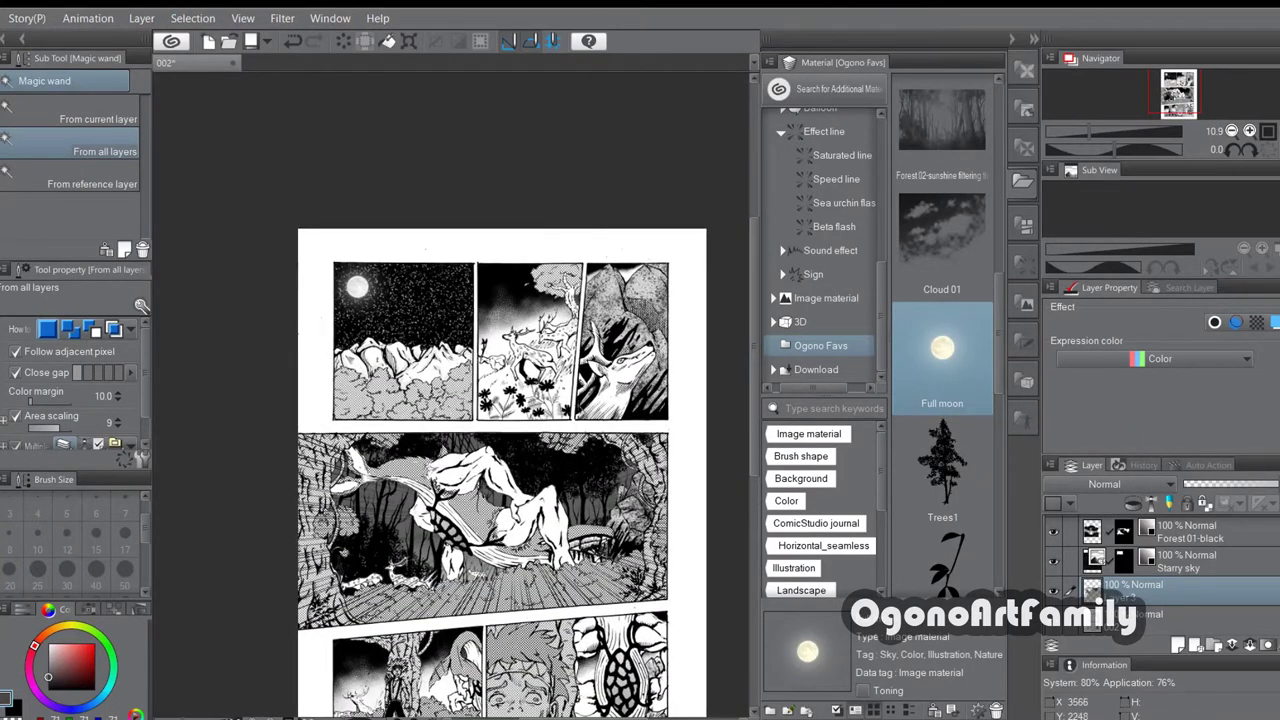
pyautogui.scroll(4, 1160, 570)
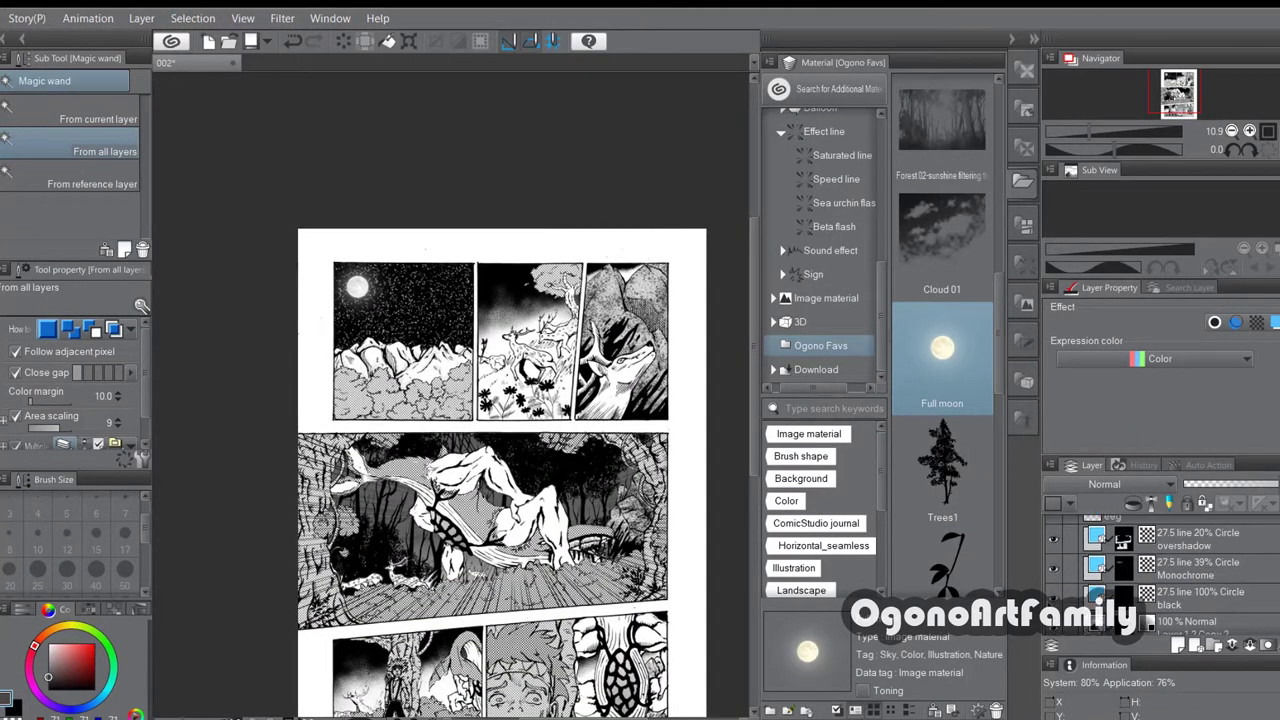
pyautogui.scroll(-8, 1054, 547)
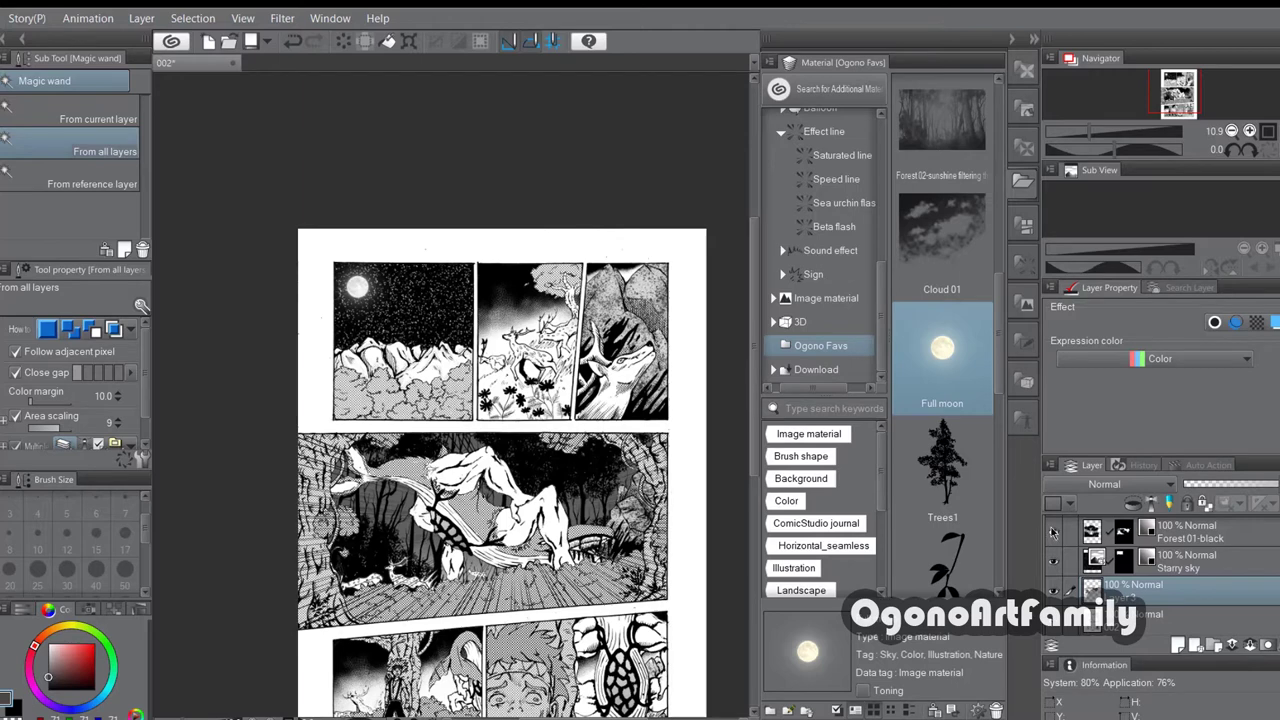
pyautogui.click(1053, 562)
pyautogui.click(1053, 562)
pyautogui.click(1056, 533)
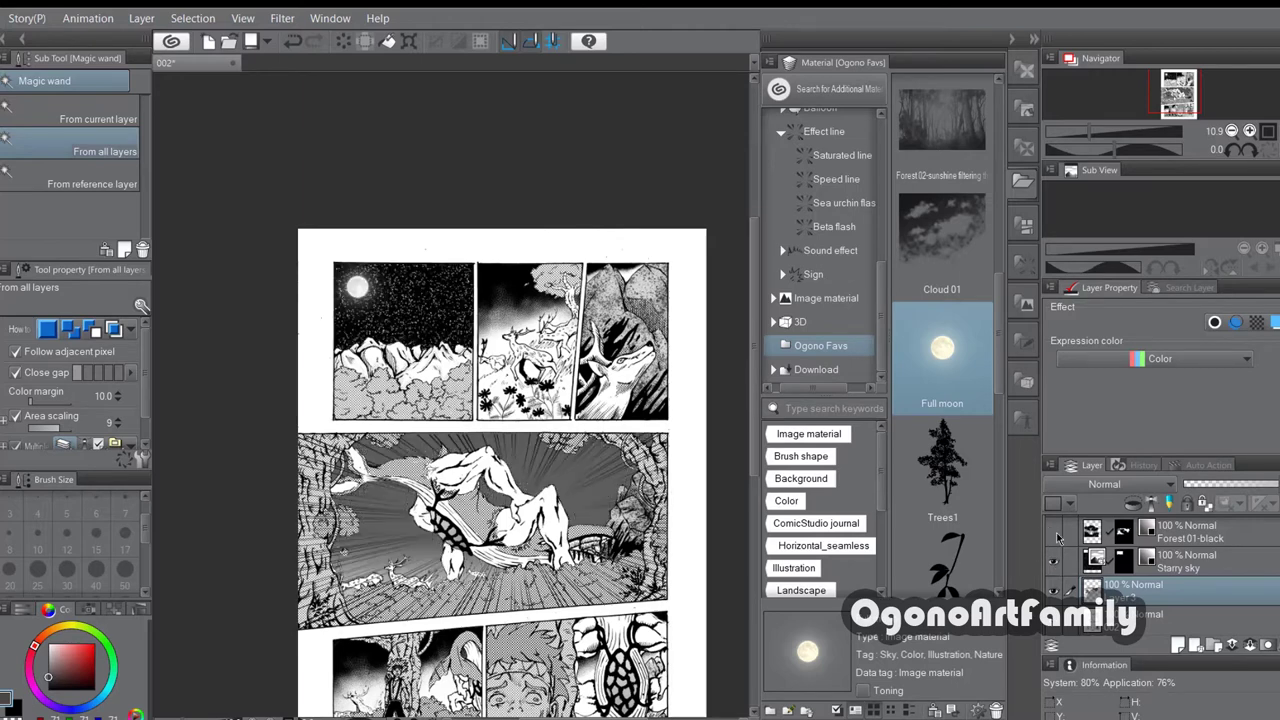
pyautogui.click(1055, 533)
# Step: Compare the wide middle panel with the mid tone layer hidden and shown
pyautogui.scroll(2, 1057, 535)
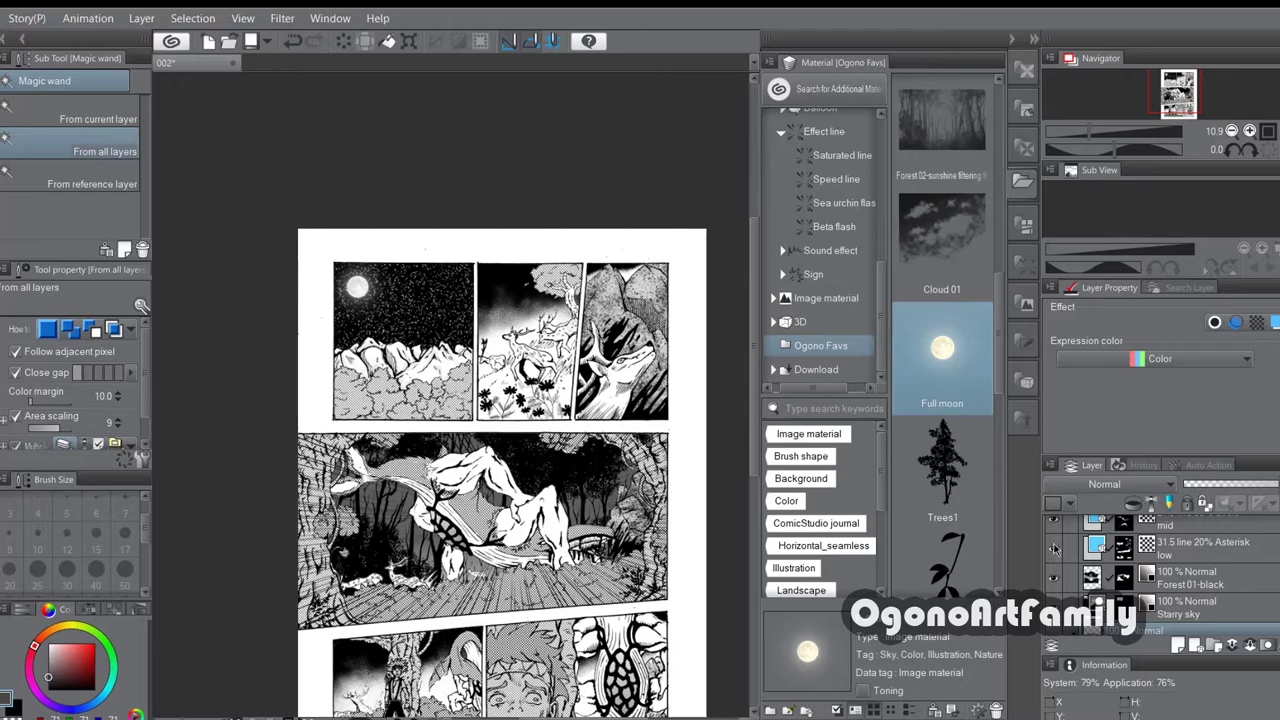
pyautogui.scroll(2, 1061, 546)
pyautogui.click(1054, 566)
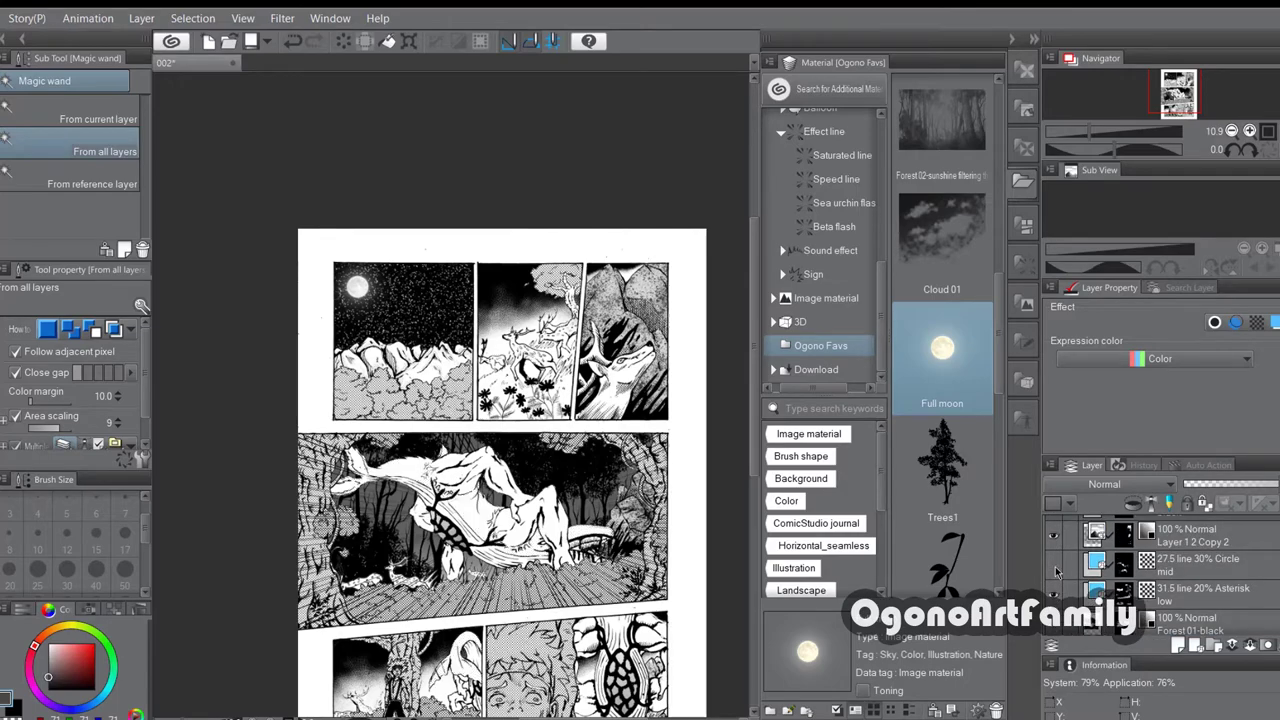
pyautogui.click(1054, 566)
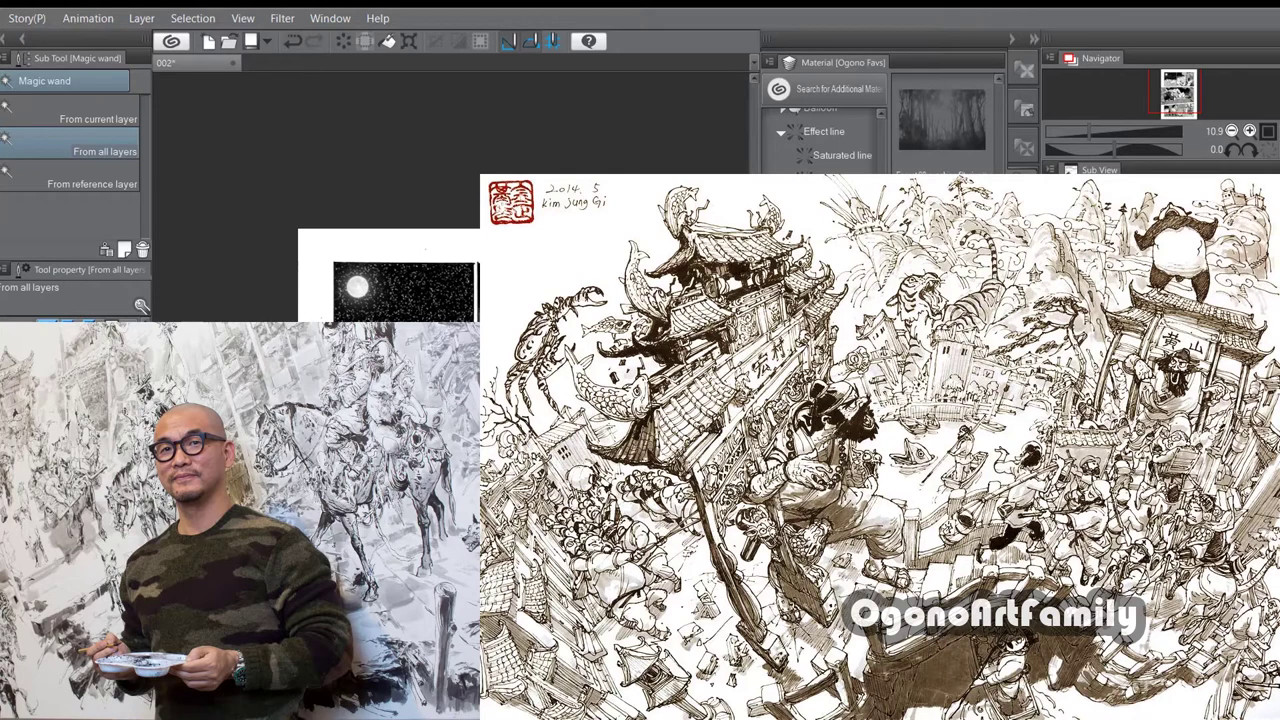
pyautogui.scroll(-4, 676, 428)
pyautogui.scroll(2, 676, 428)
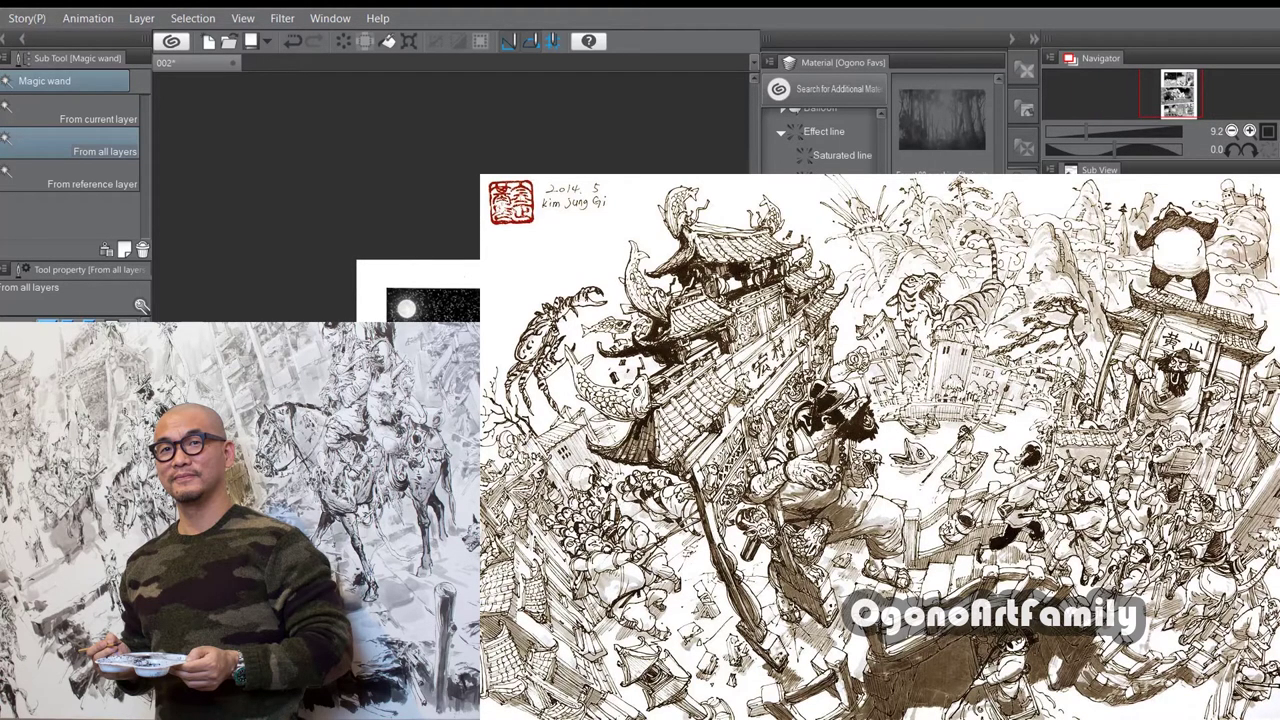
pyautogui.scroll(-3, 640, 440)
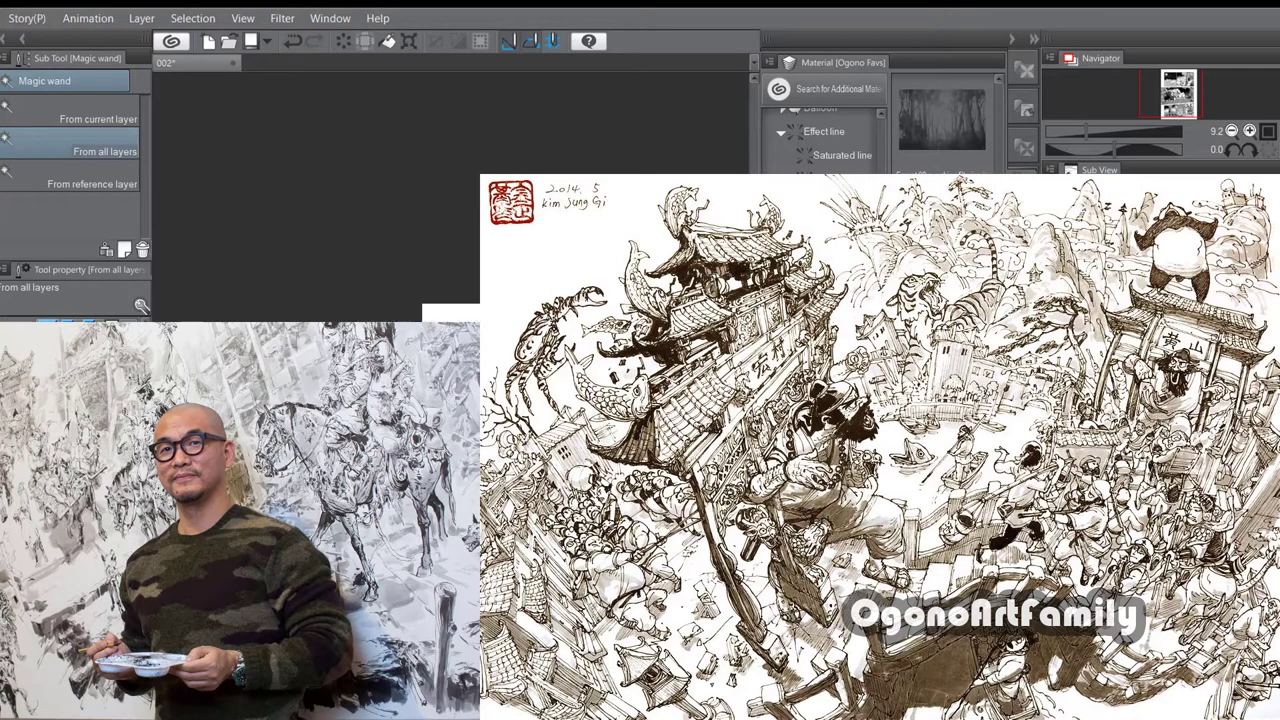
pyautogui.scroll(4, 600, 470)
pyautogui.scroll(-3, 617, 456)
pyautogui.scroll(3, 575, 415)
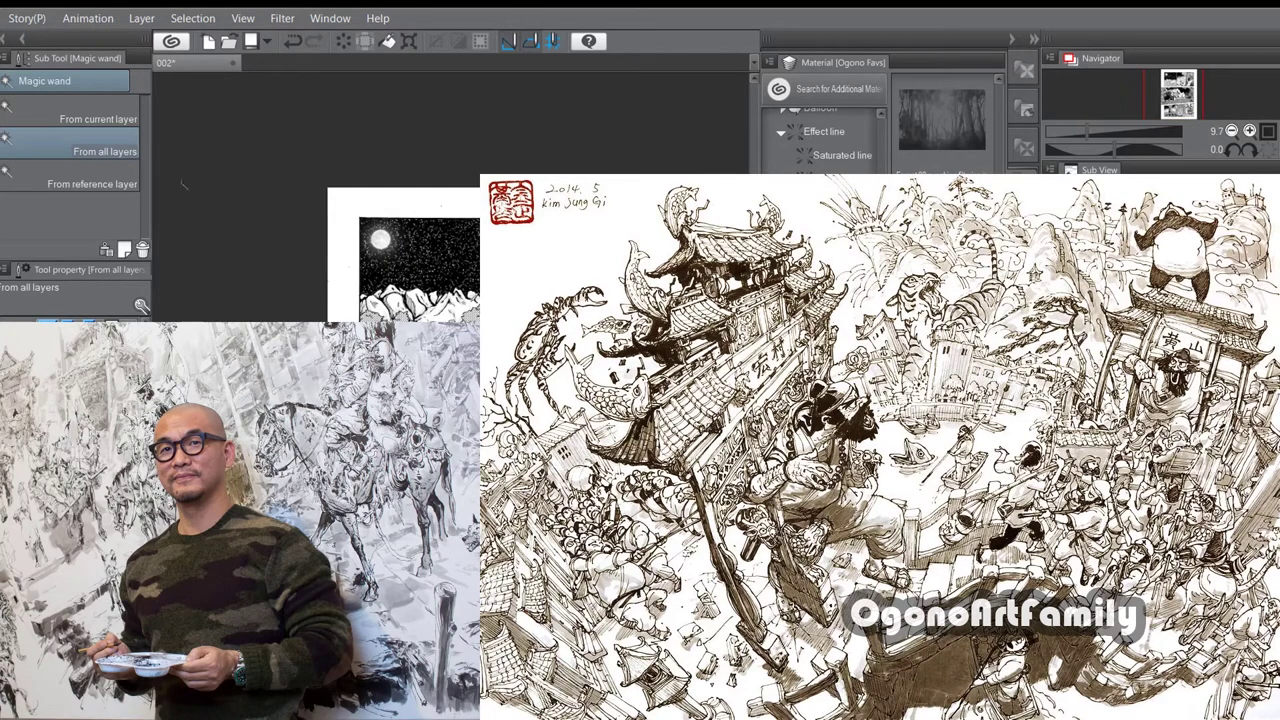
# Step: Save the updated page over 002.clip in Clip Studio format
pyautogui.click(2, 18)
pyautogui.click(150, 169)
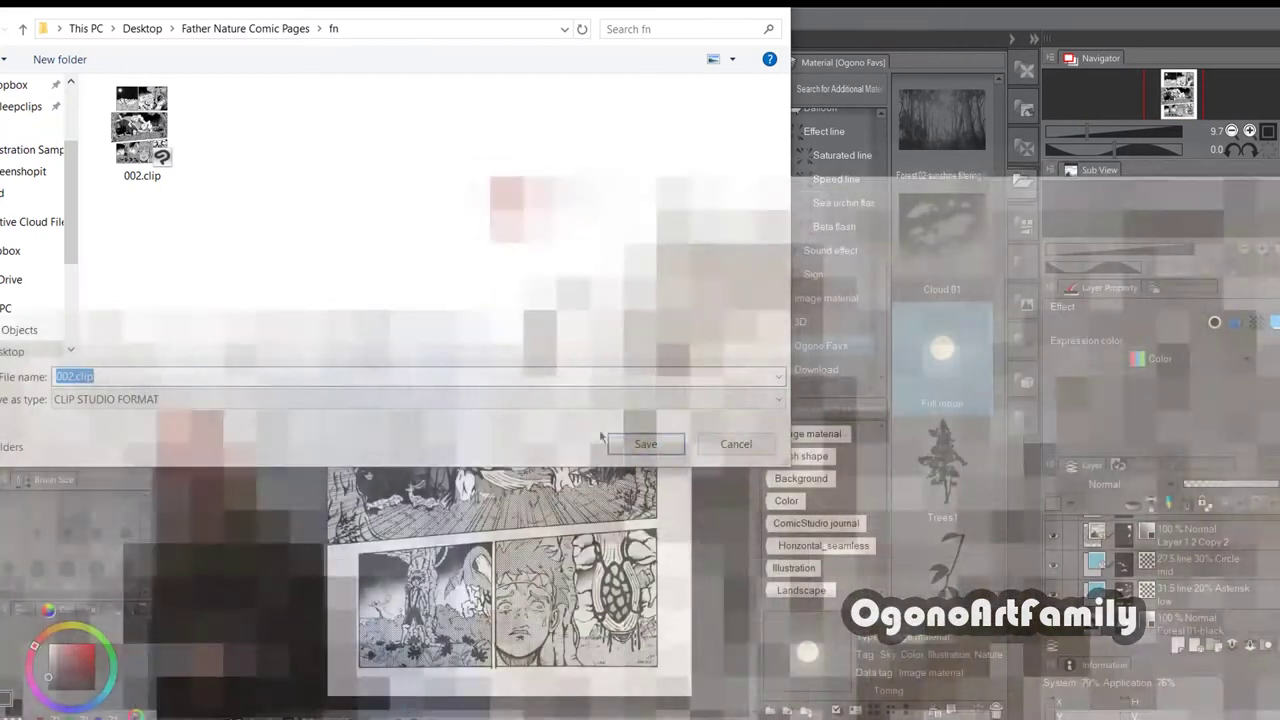
pyautogui.click(622, 443)
pyautogui.click(675, 373)
pyautogui.hotkey('ctrl', 's')
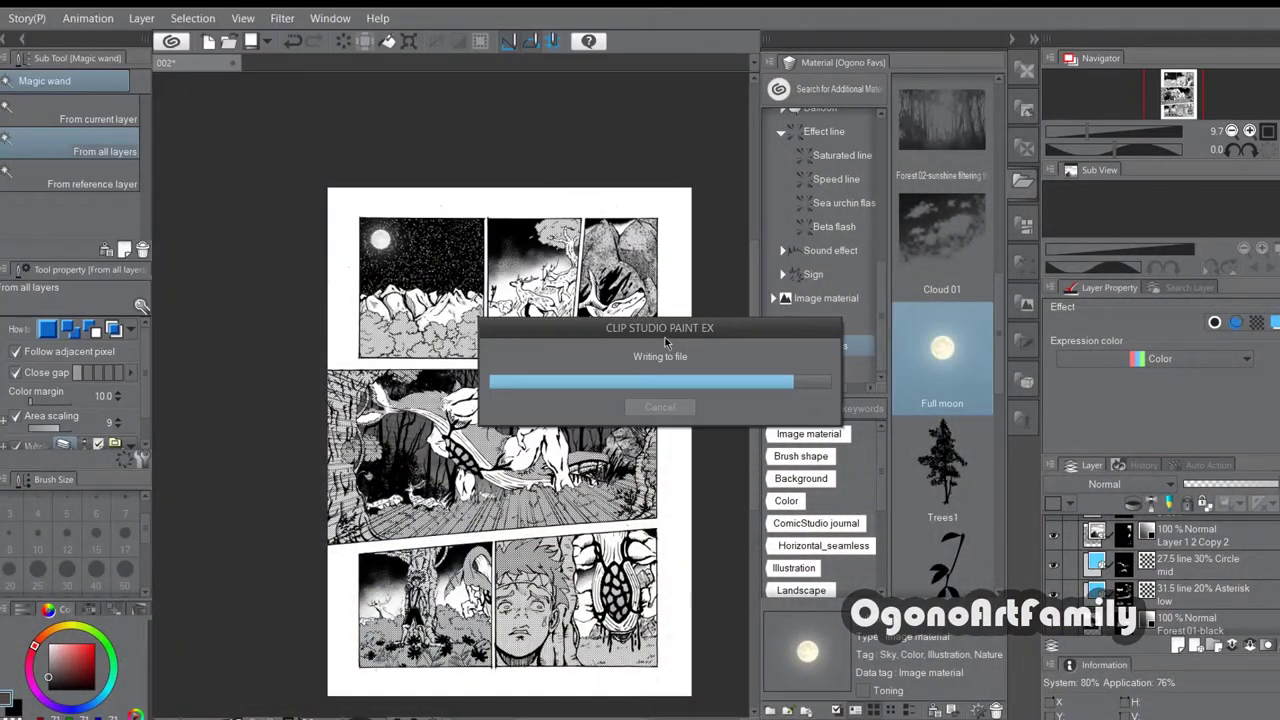
# Step: Look through the page's layer stack, comparing the artwork with Layer 1 Copy hidden and shown
pyautogui.scroll(1, 616, 418)
pyautogui.scroll(5, 1056, 570)
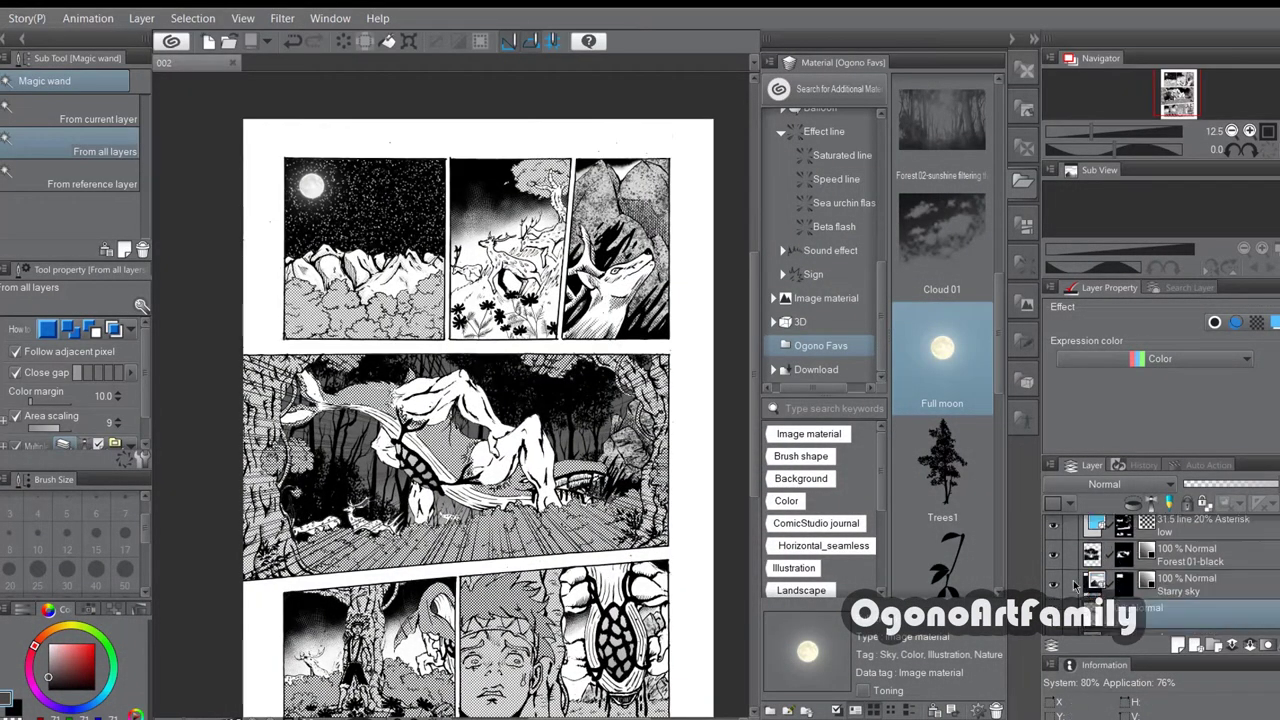
pyautogui.scroll(-5, 1056, 568)
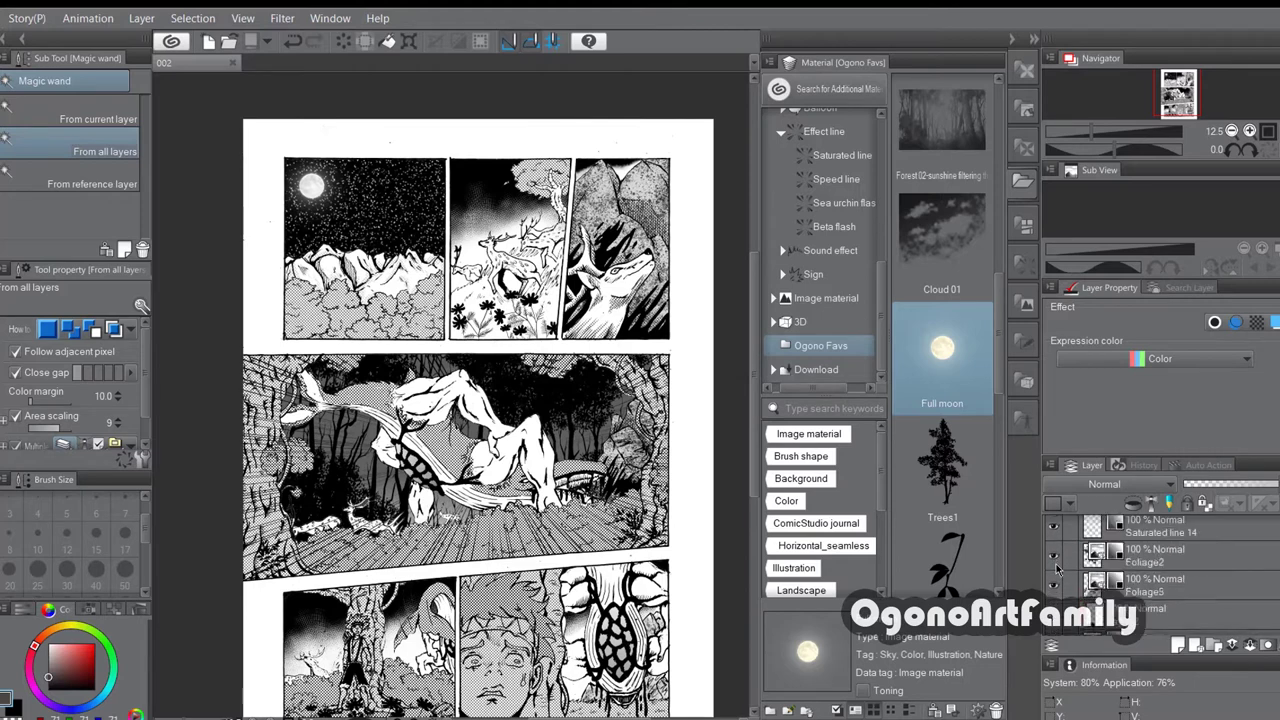
pyautogui.scroll(2, 1056, 565)
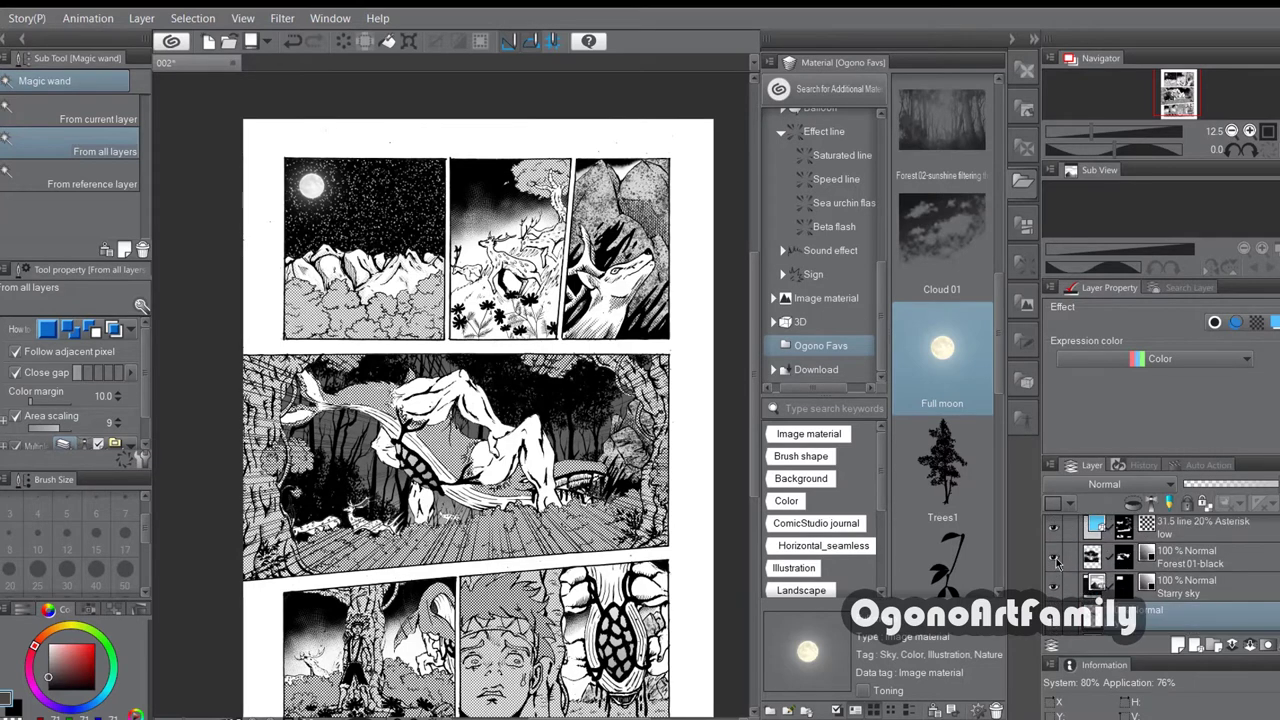
pyautogui.scroll(-8, 1053, 558)
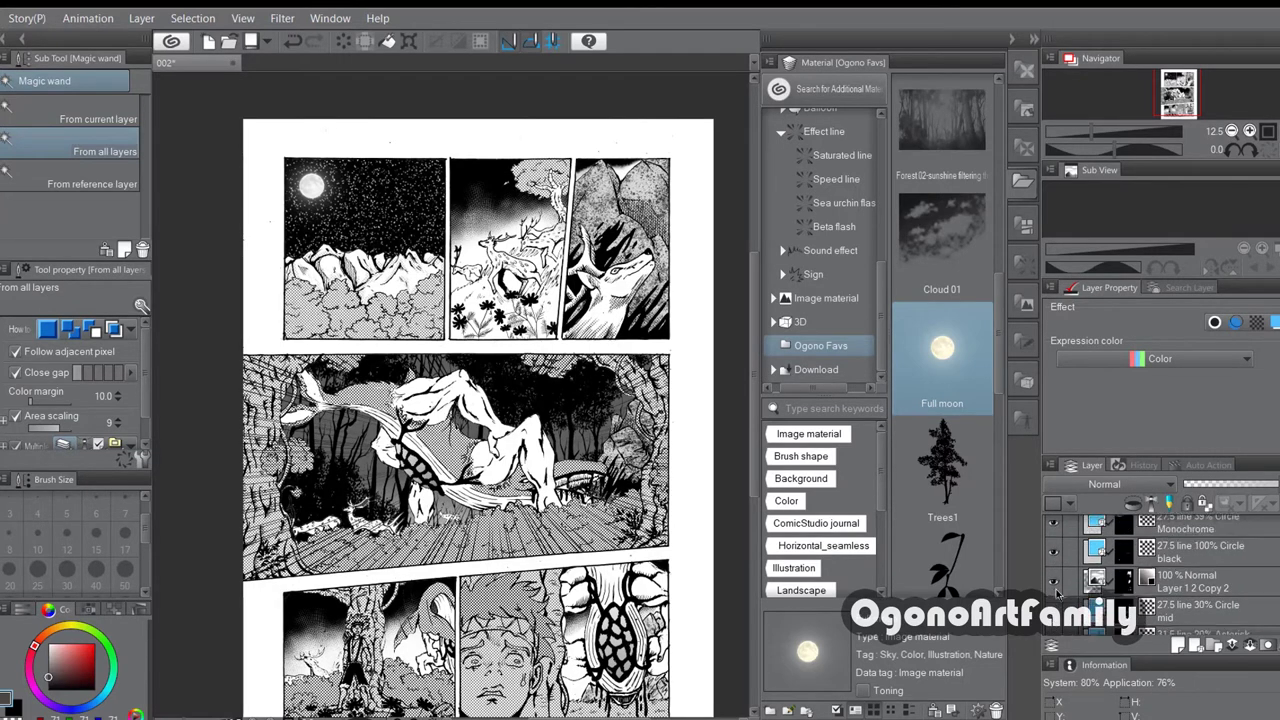
pyautogui.scroll(-4, 1053, 559)
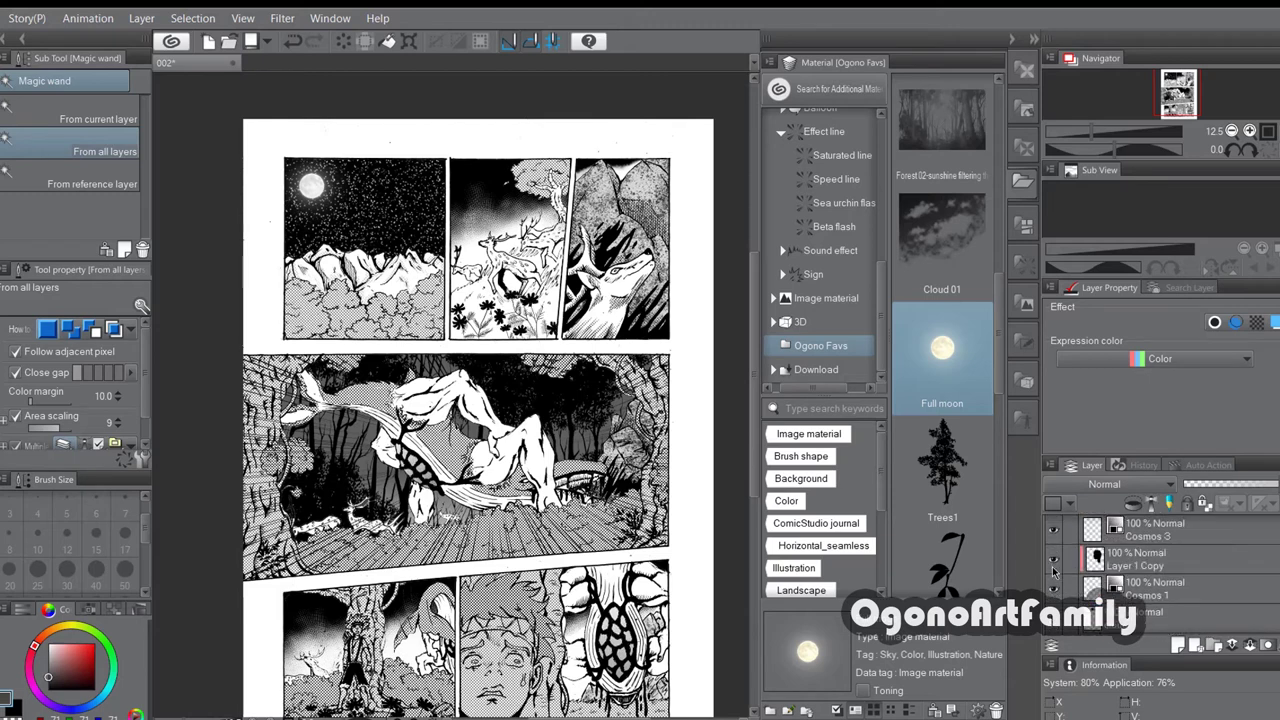
pyautogui.click(1053, 564)
pyautogui.click(1053, 564)
# Step: Hide the Saturated line 14 layer and place the Saturated line 01 effect material over the wide middle panel
pyautogui.scroll(-5, 1053, 564)
pyautogui.click(1052, 598)
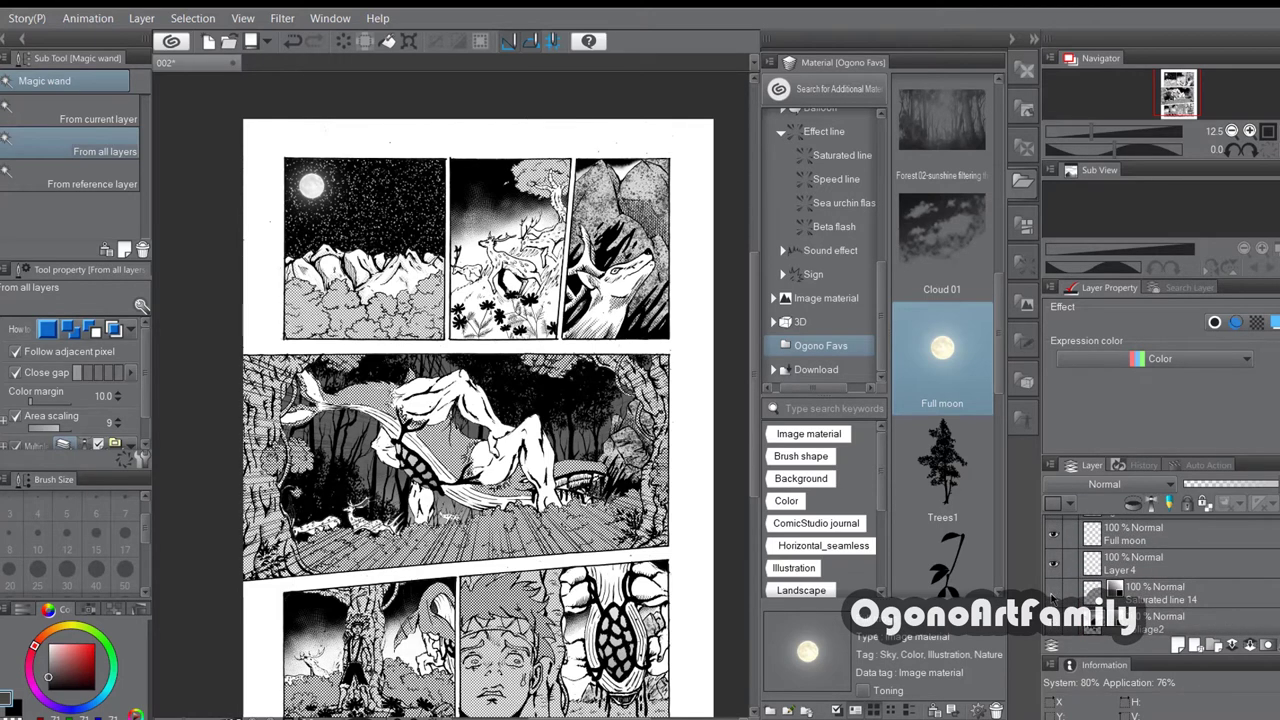
pyautogui.click(842, 155)
pyautogui.moveTo(942, 350); pyautogui.dragTo(370, 460)
pyautogui.moveTo(219, 241); pyautogui.dragTo(268, 306)
pyautogui.scroll(2, 533, 370)
pyautogui.moveTo(555, 287); pyautogui.dragTo(609, 263)
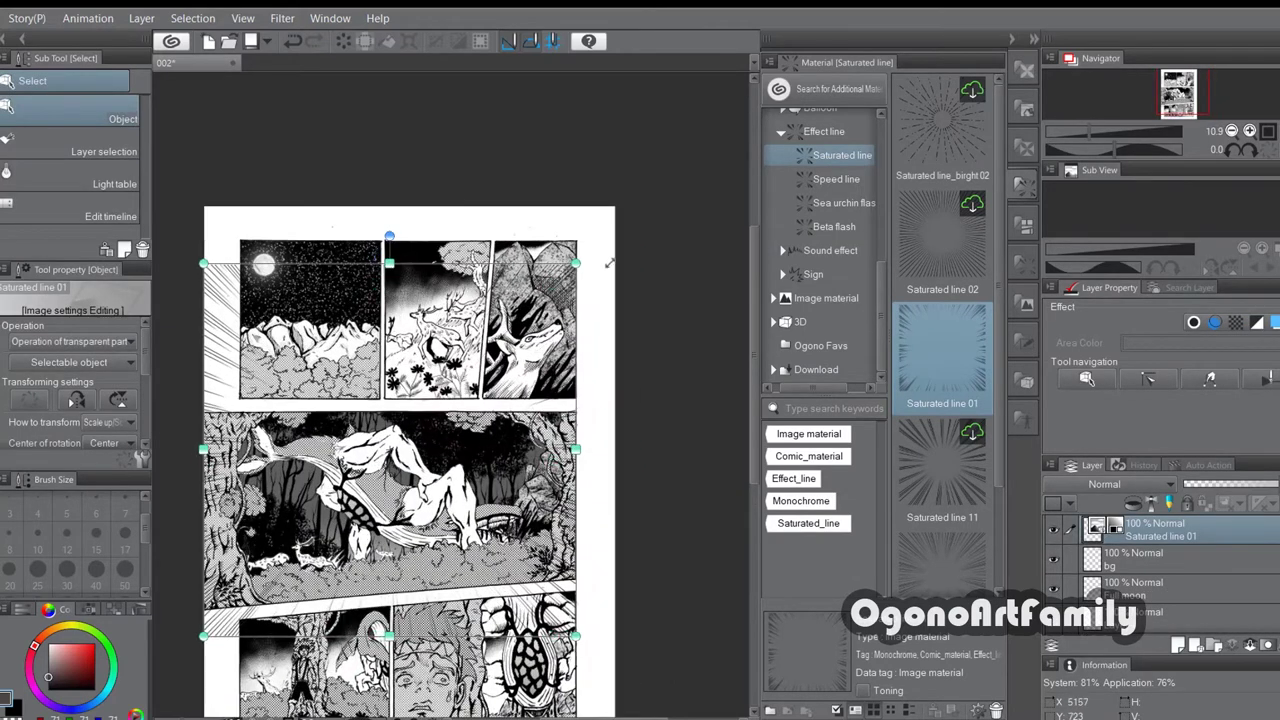
# Step: Rasterize the Saturated line 01 layer
pyautogui.scroll(1, 594, 232)
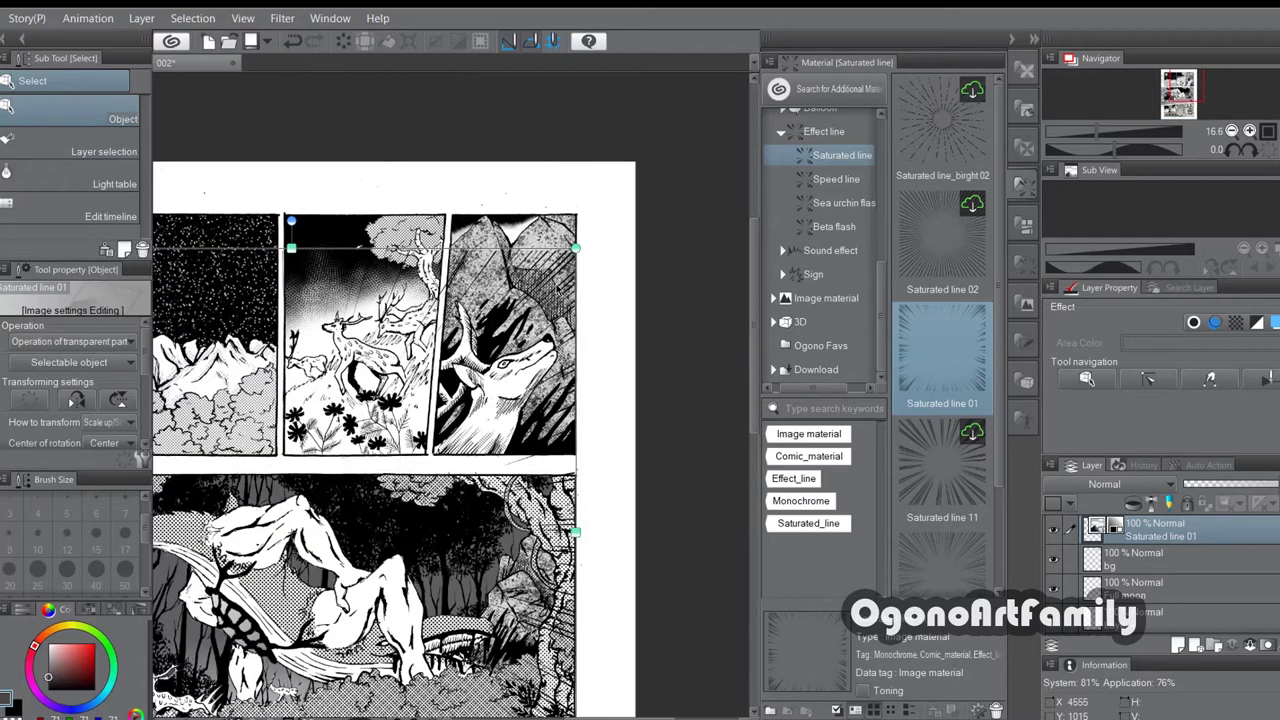
pyautogui.scroll(-2, 553, 268)
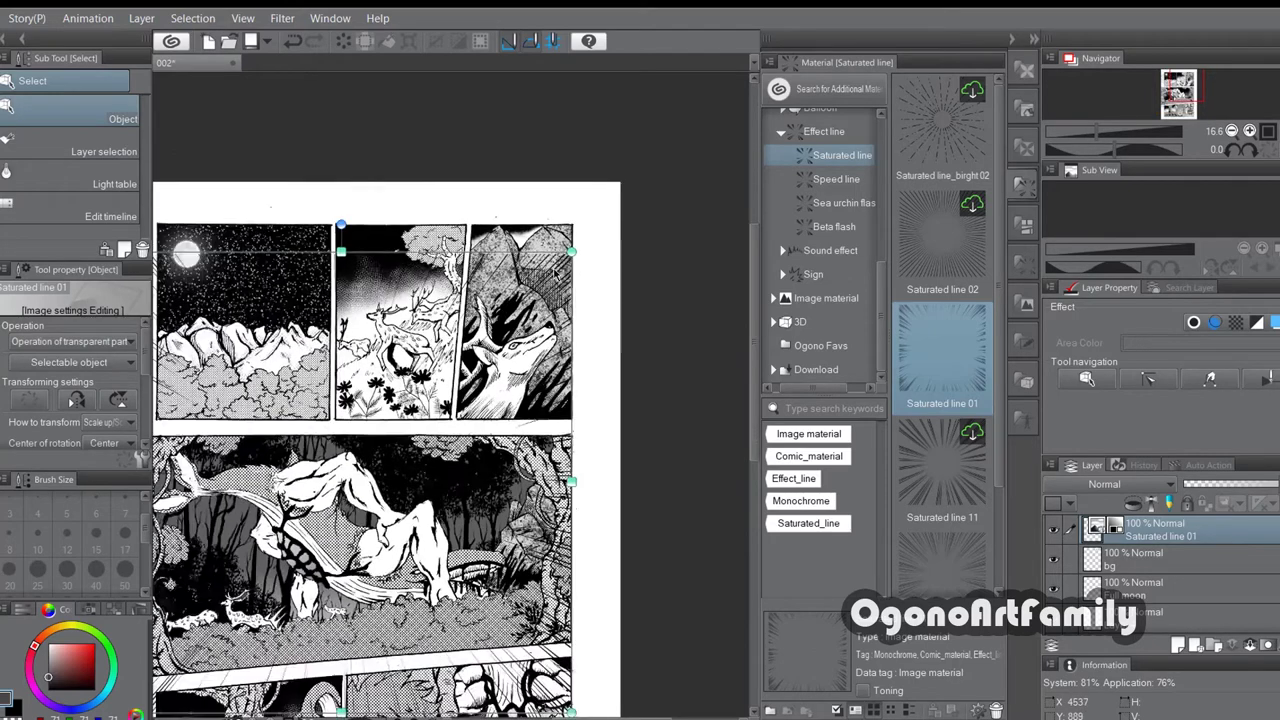
pyautogui.click(2, 18)
pyautogui.press('Escape')
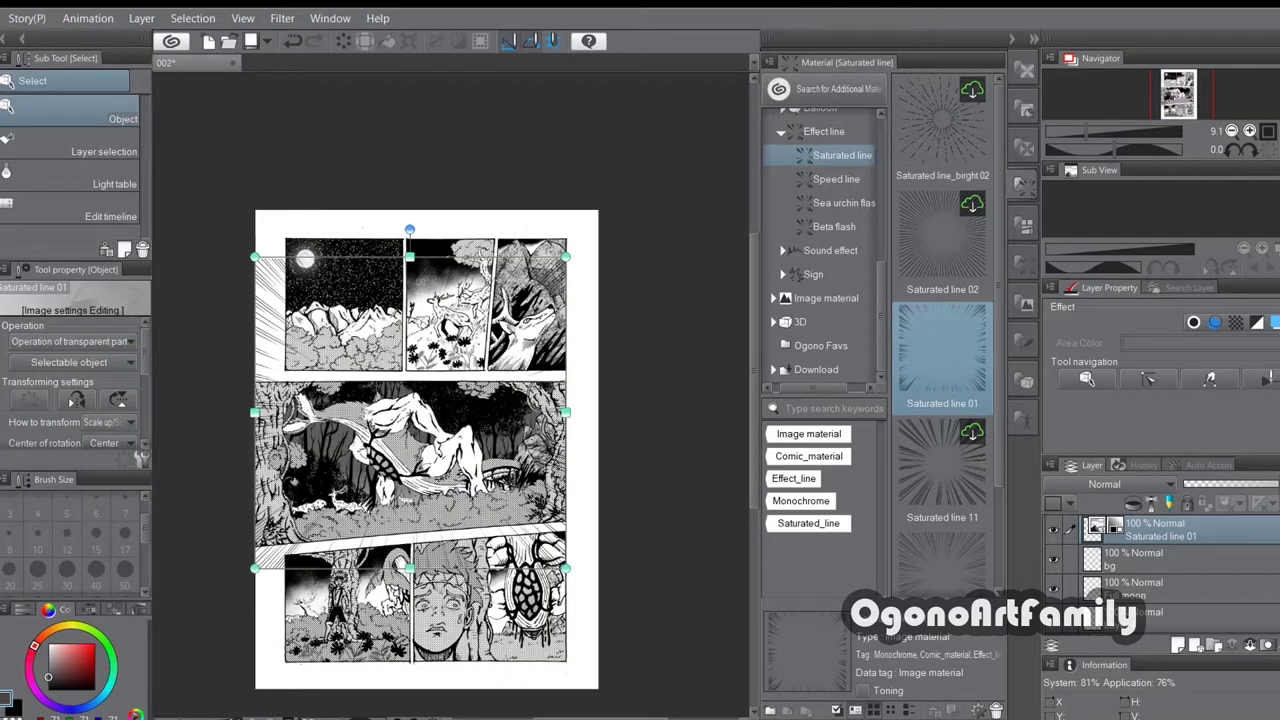
pyautogui.click(2, 18)
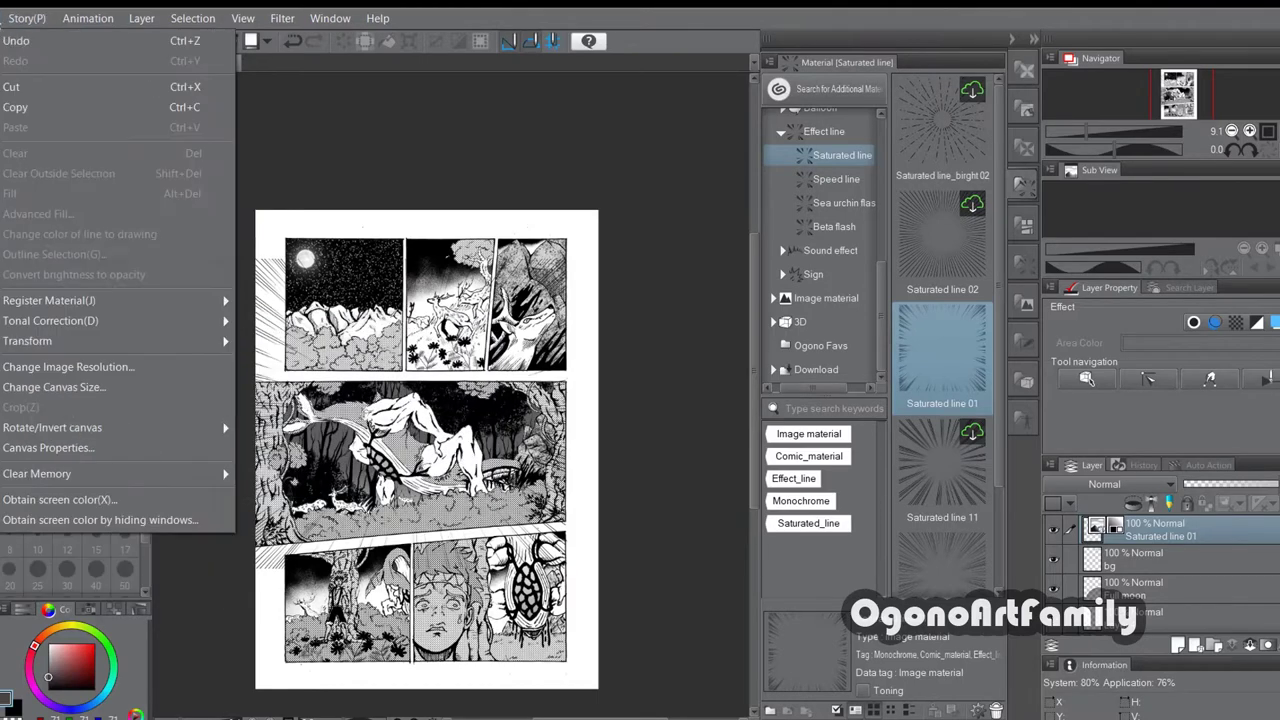
pyautogui.click(745, 393)
pyautogui.scroll(1, 592, 421)
pyautogui.click(2, 18)
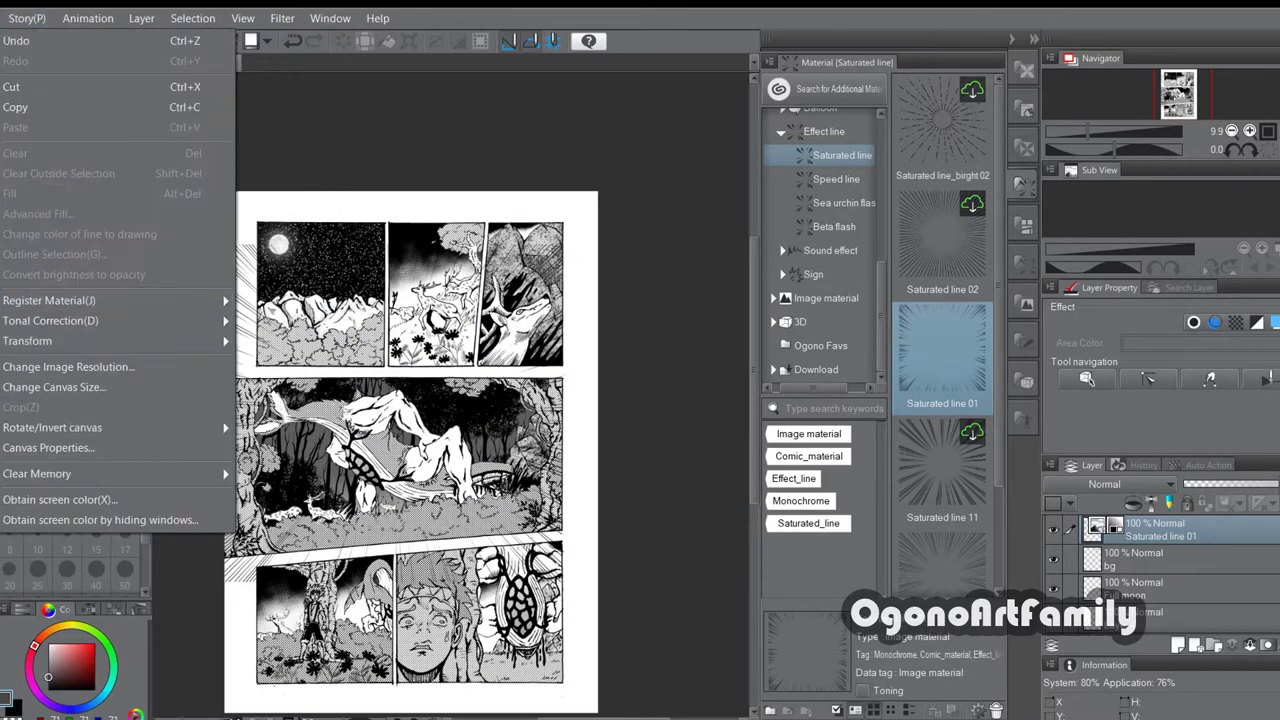
pyautogui.click(645, 459)
pyautogui.click(141, 18)
pyautogui.click(226, 271)
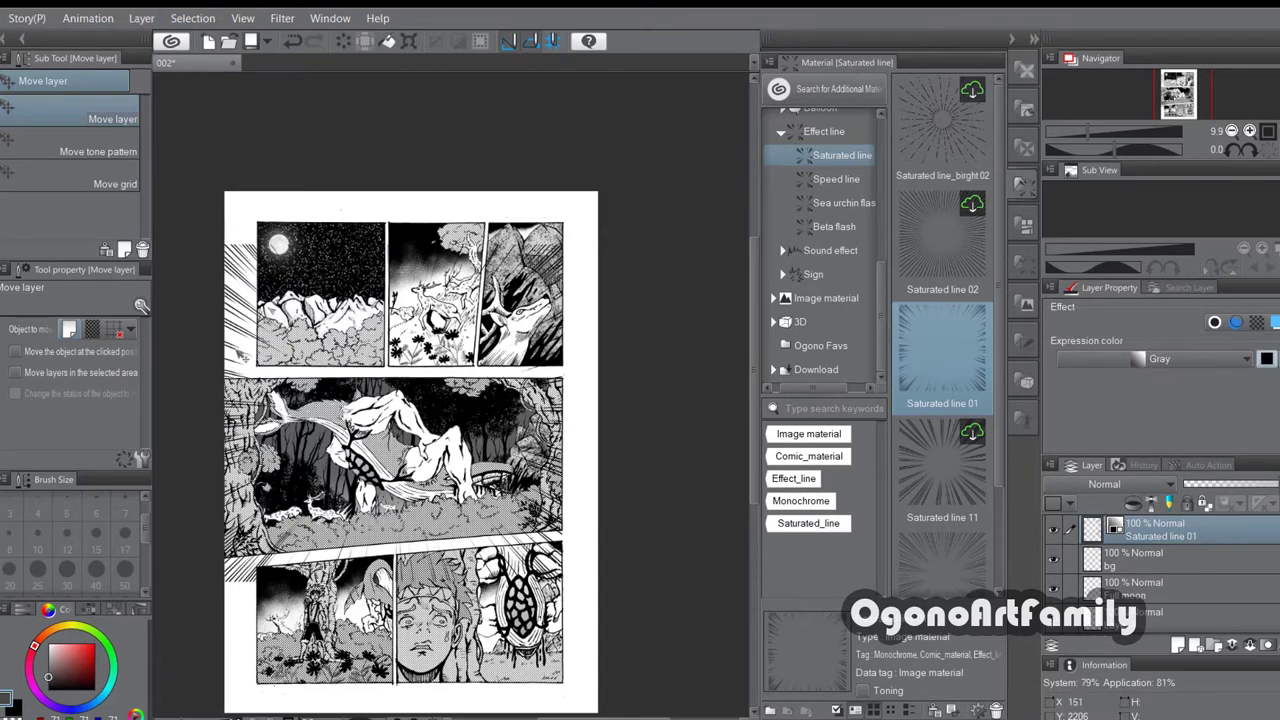
# Step: Use Free Transform on the Saturated line 01 layer to fit its four corners to the wide middle panel's slanted frame
pyautogui.click(2, 18)
pyautogui.moveTo(129, 342)
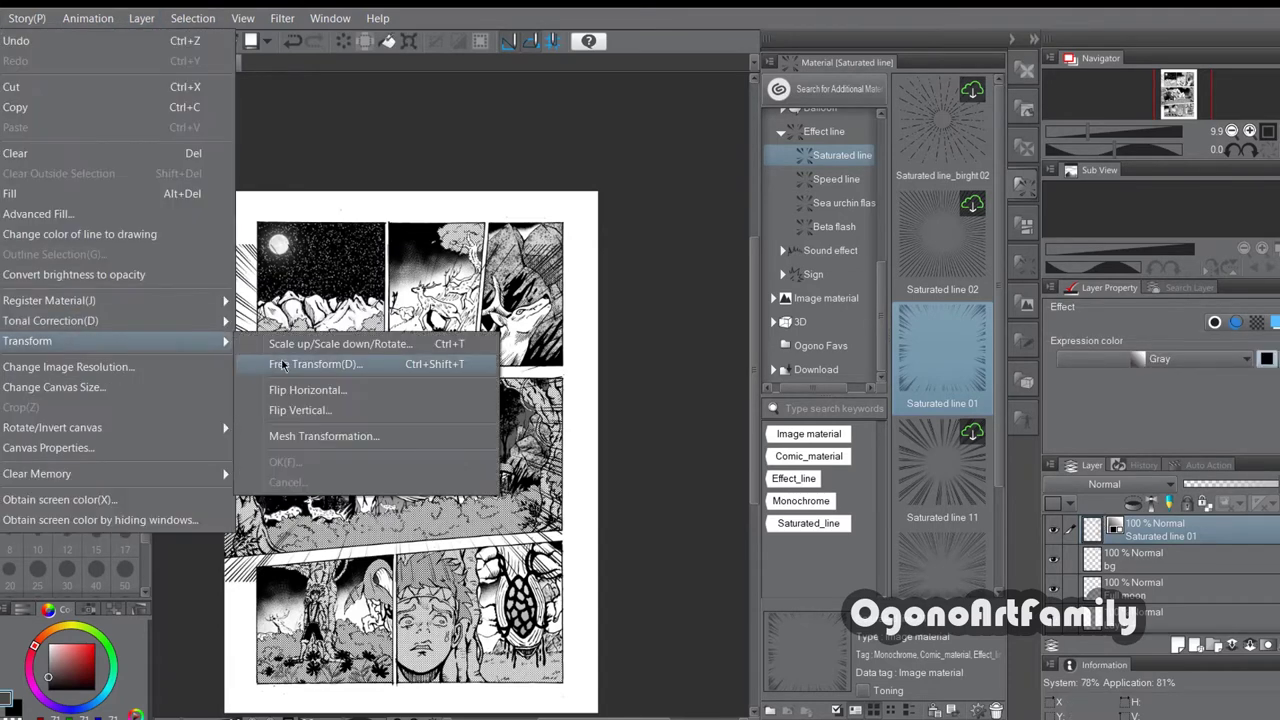
pyautogui.click(280, 365)
pyautogui.moveTo(225, 243); pyautogui.dragTo(223, 380)
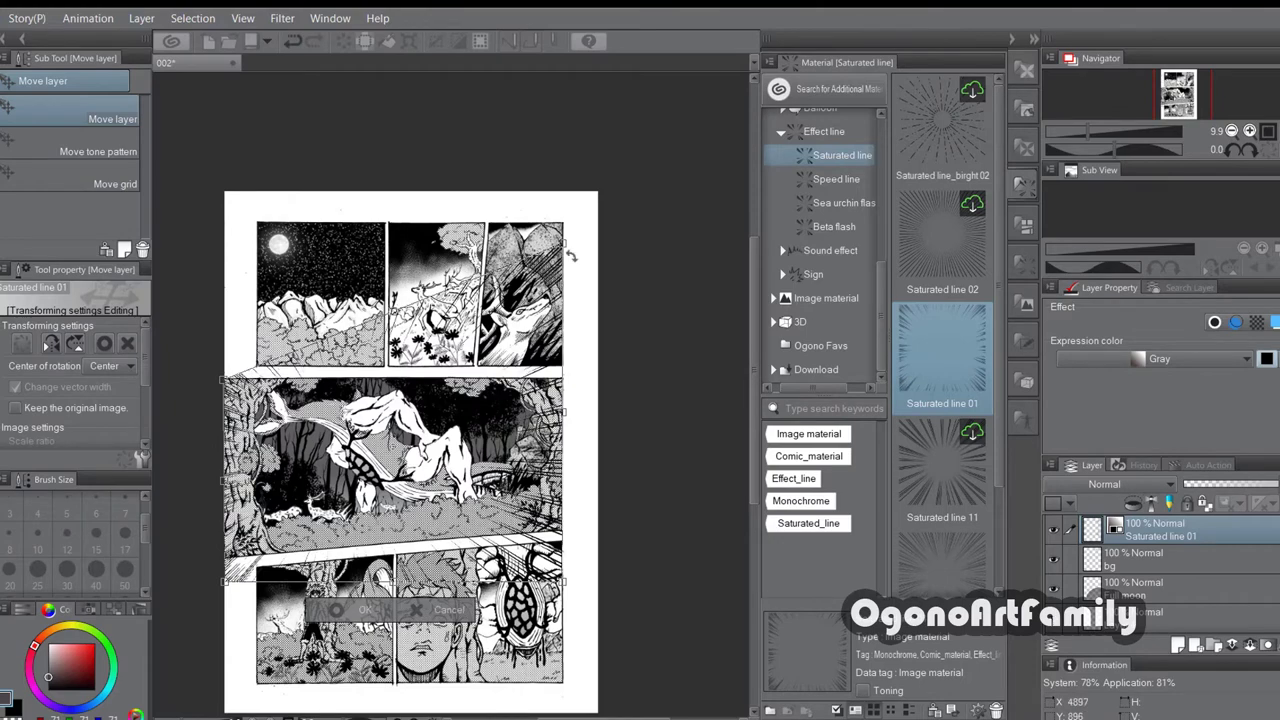
pyautogui.moveTo(564, 244); pyautogui.dragTo(562, 371)
pyautogui.moveTo(565, 582); pyautogui.dragTo(566, 530)
pyautogui.moveTo(226, 583); pyautogui.dragTo(226, 559)
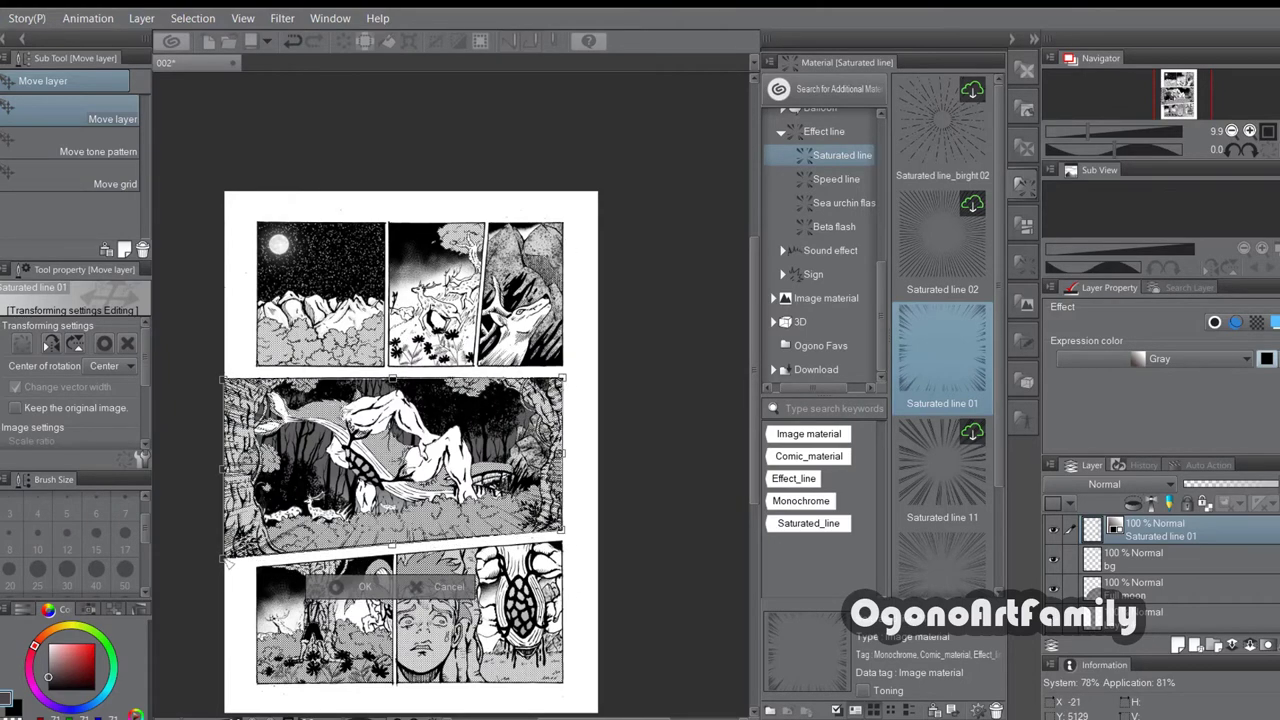
# Step: Check the fit of the saturated lines inside the wide middle panel and apply the transformation
pyautogui.scroll(2, 393, 556)
pyautogui.scroll(1, 393, 553)
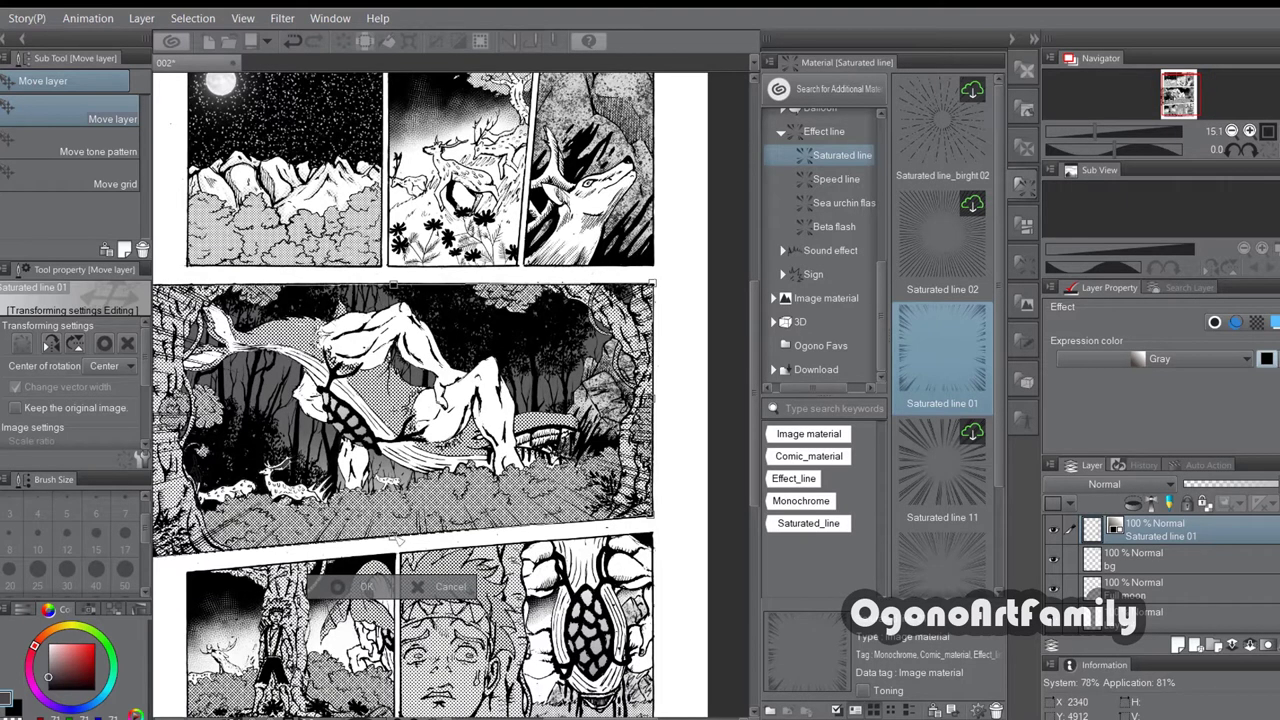
pyautogui.moveTo(395, 541); pyautogui.dragTo(397, 540)
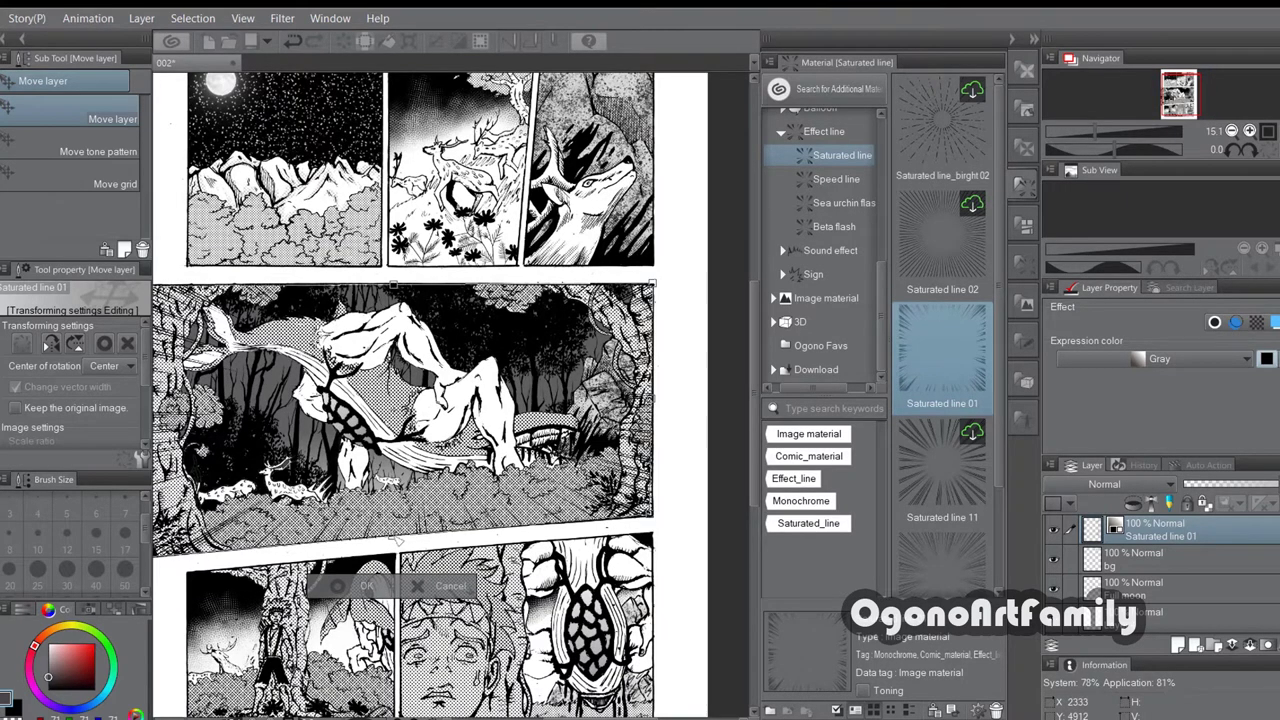
pyautogui.scroll(-6, 405, 445)
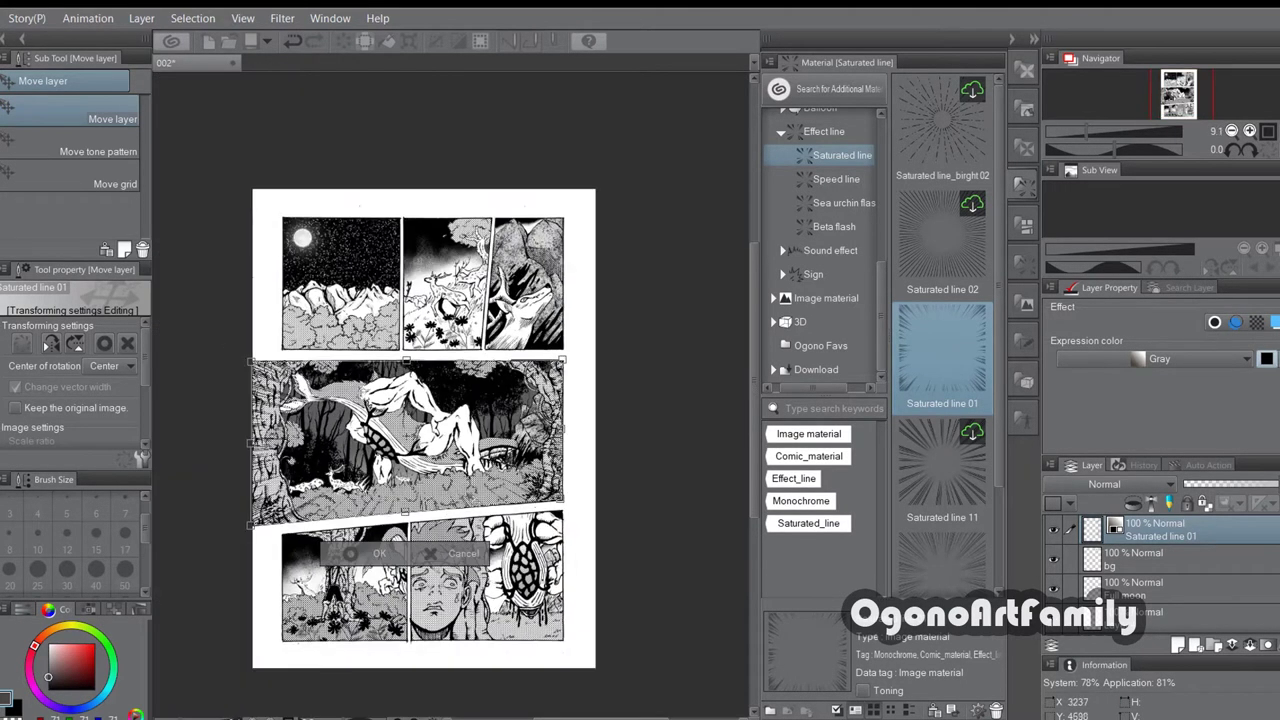
pyautogui.scroll(8, 425, 465)
pyautogui.scroll(-9, 424, 465)
pyautogui.scroll(5, 330, 395)
pyautogui.press('Return')
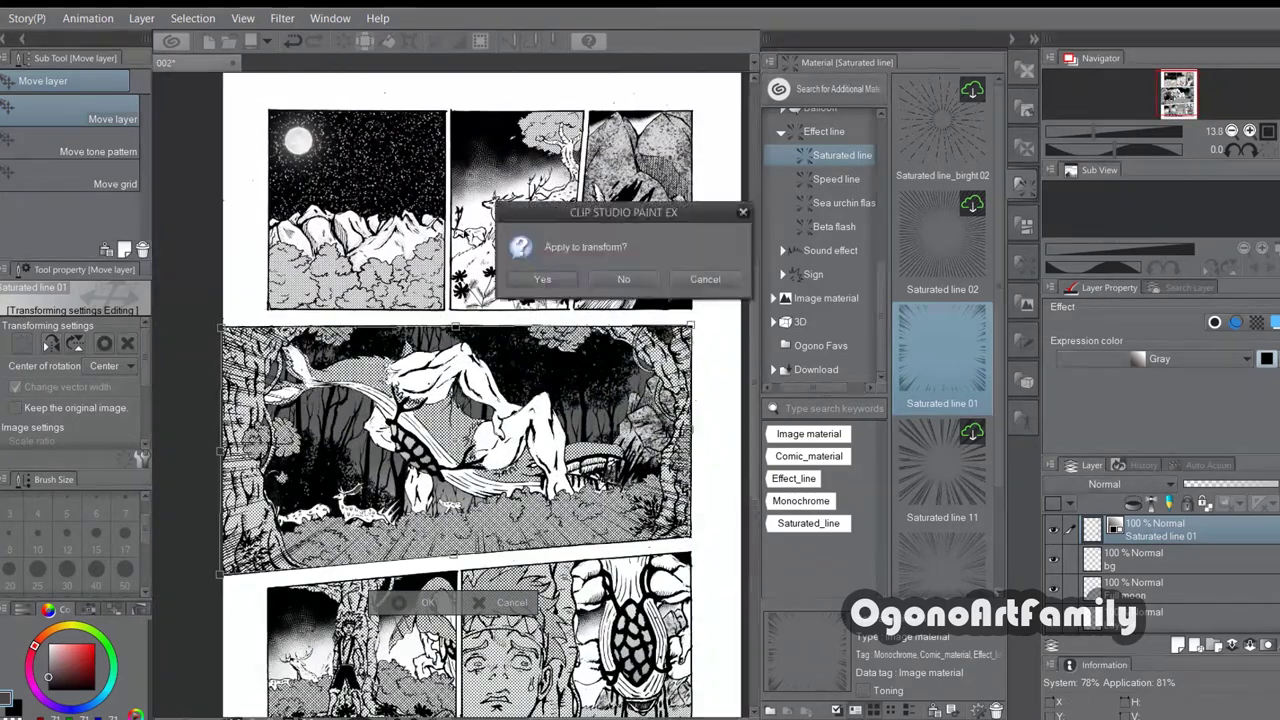
pyautogui.press('Return')
pyautogui.scroll(-2, 672, 437)
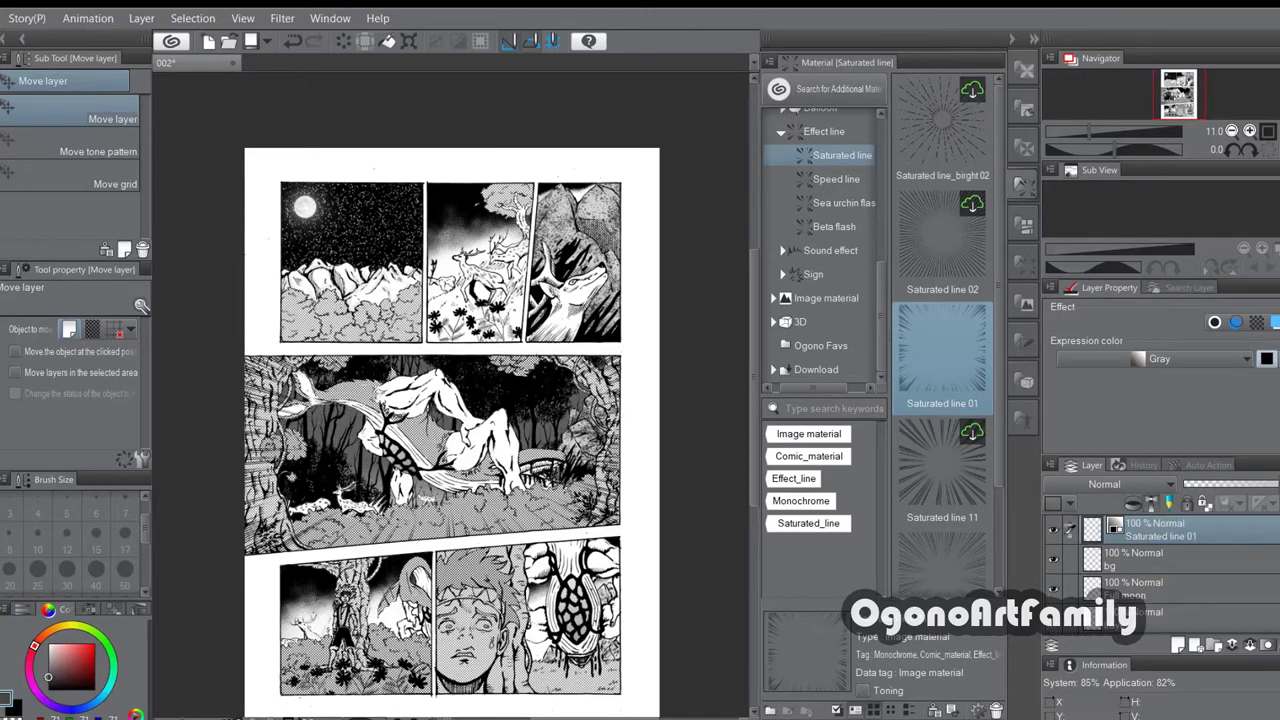
# Step: Paint the saturated lines in the wide middle panel white with the G-pen at size 700
pyautogui.press('p')
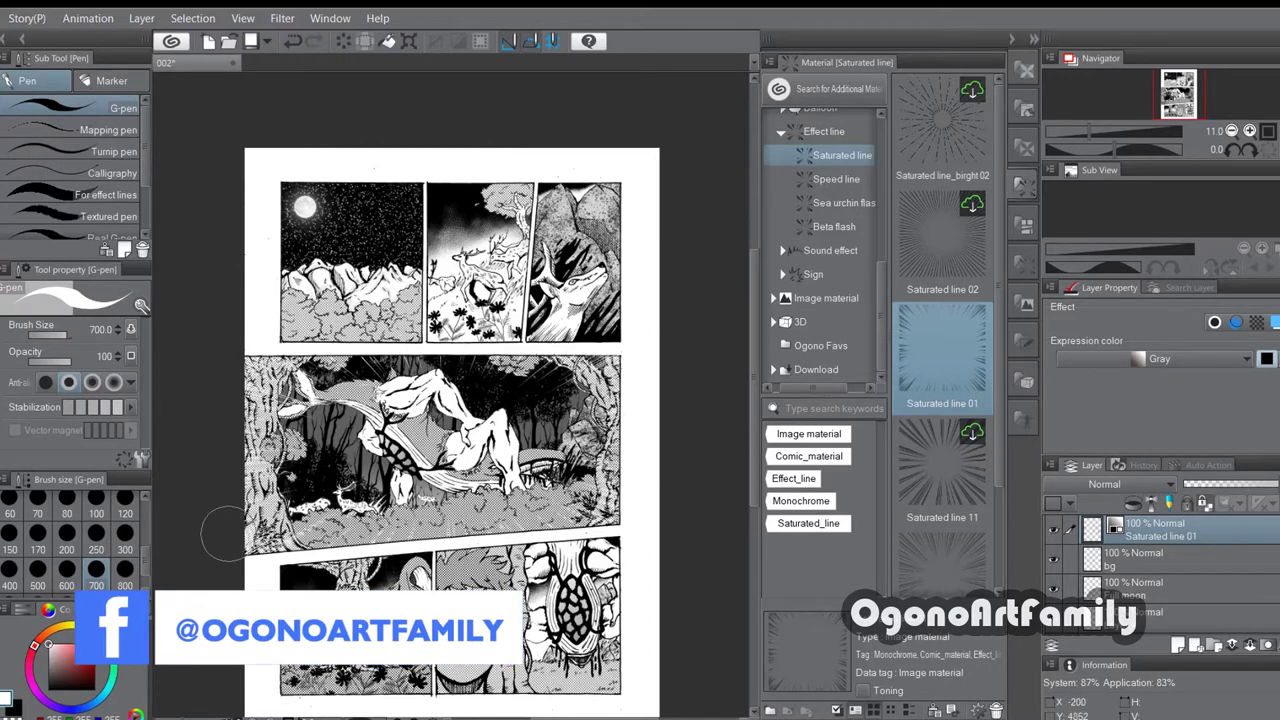
pyautogui.scroll(1, 635, 400)
pyautogui.scroll(-1, 635, 400)
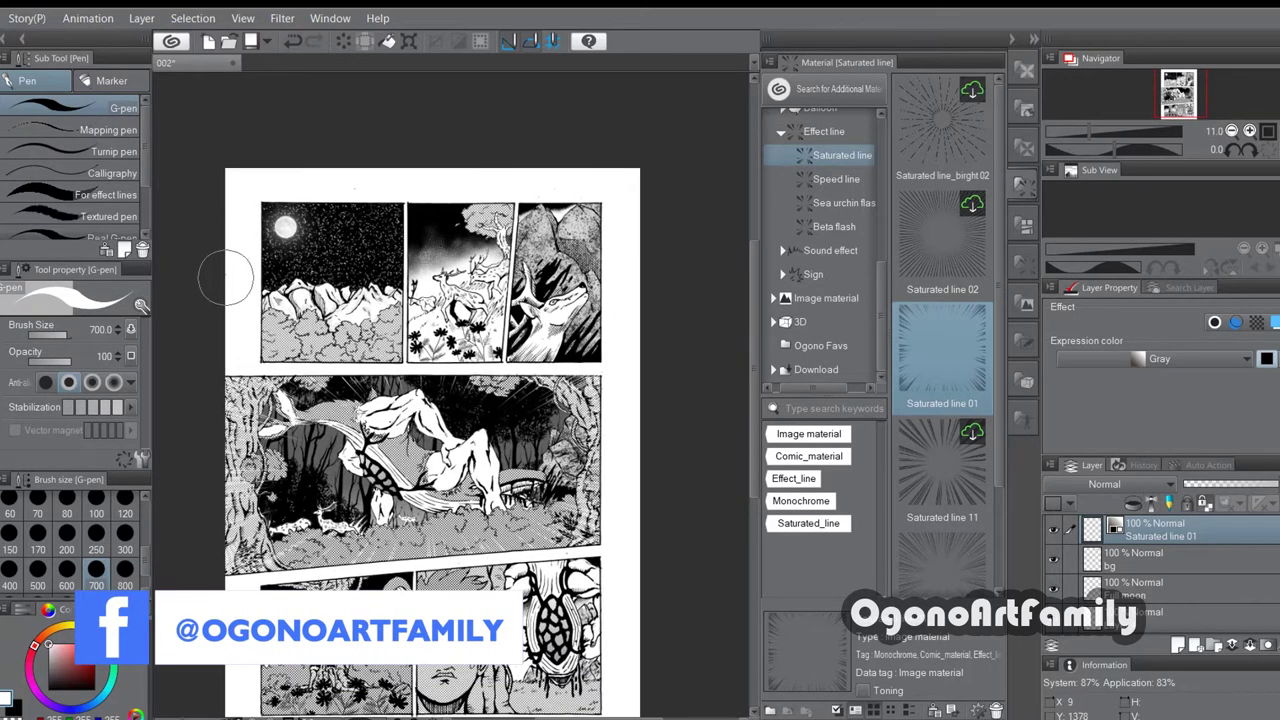
pyautogui.scroll(-1, 300, 500)
pyautogui.scroll(2, 300, 500)
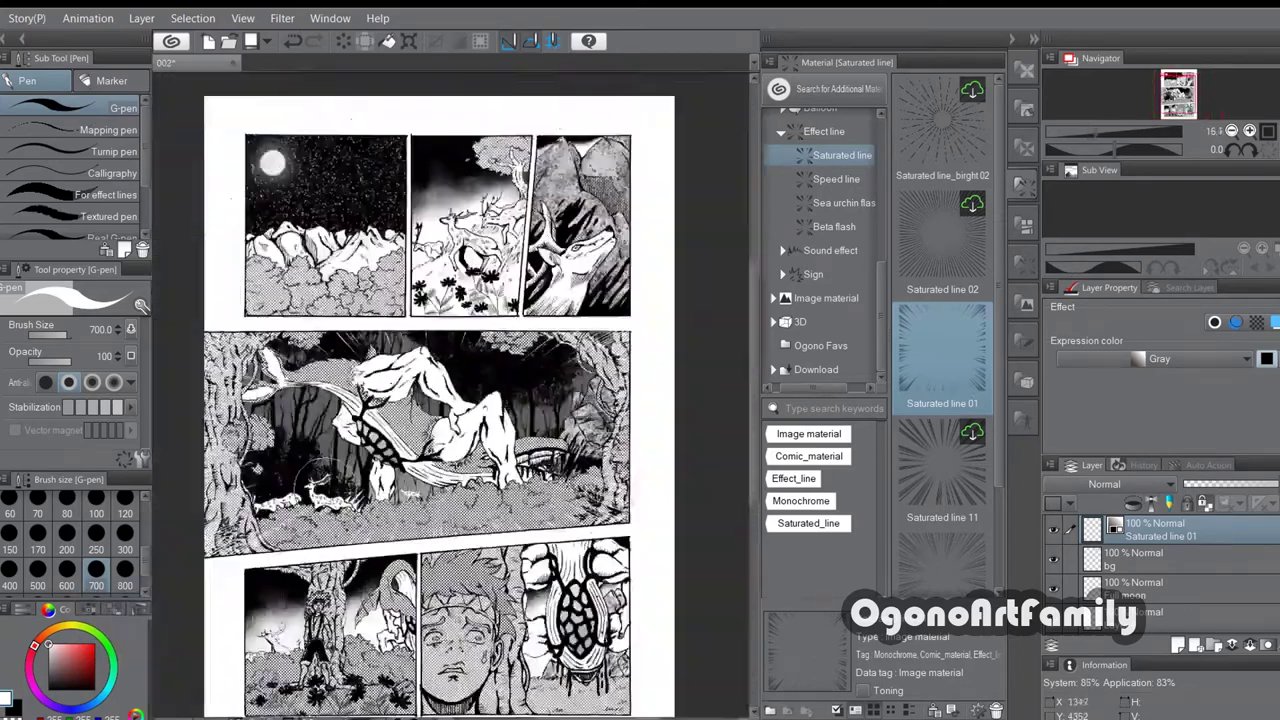
pyautogui.scroll(-3, 300, 500)
pyautogui.scroll(-1, 390, 405)
# Step: Save the page over 002.clip in Clip Studio format in the fn folder
pyautogui.click(2, 18)
pyautogui.click(9, 169)
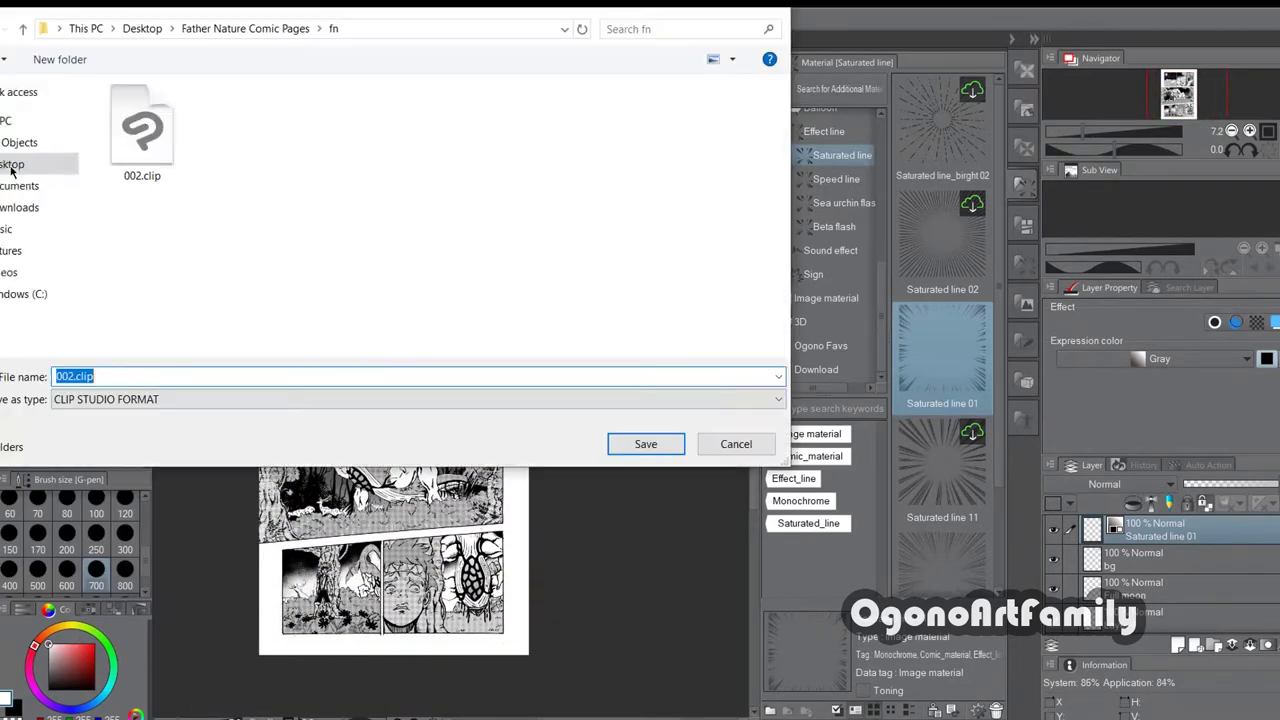
pyautogui.click(646, 444)
pyautogui.click(660, 377)
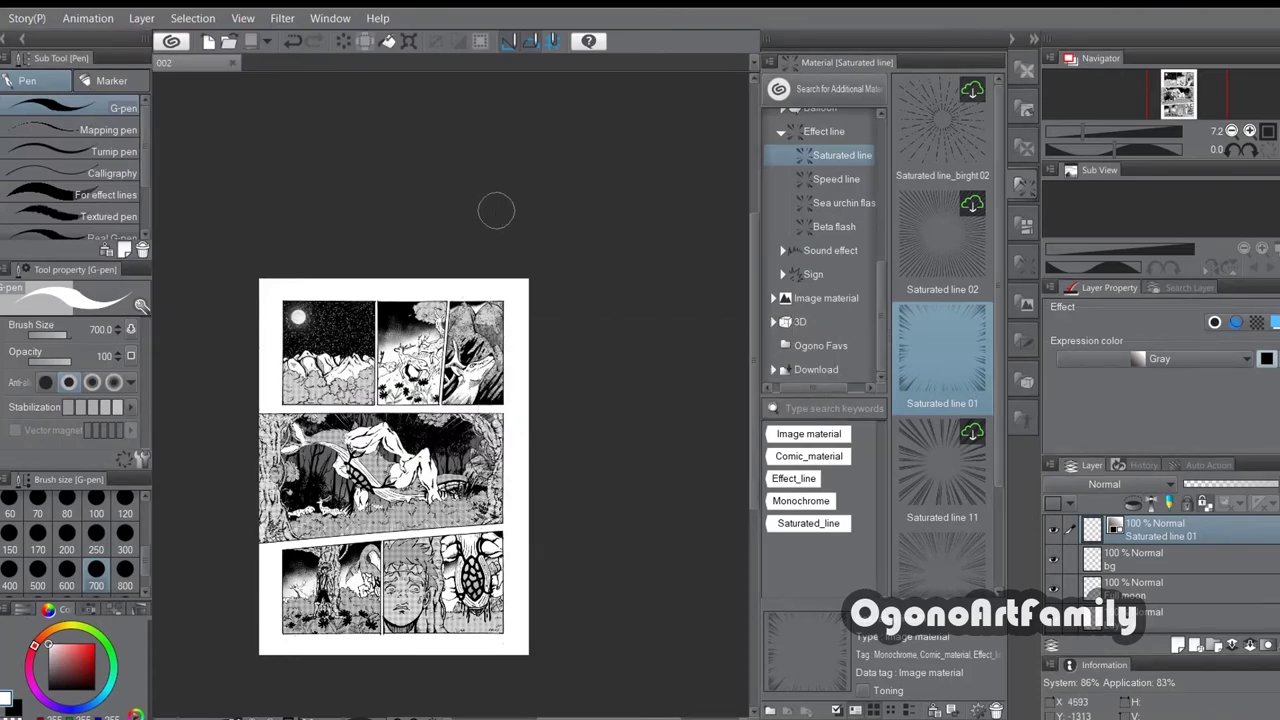
pyautogui.scroll(4, 444, 354)
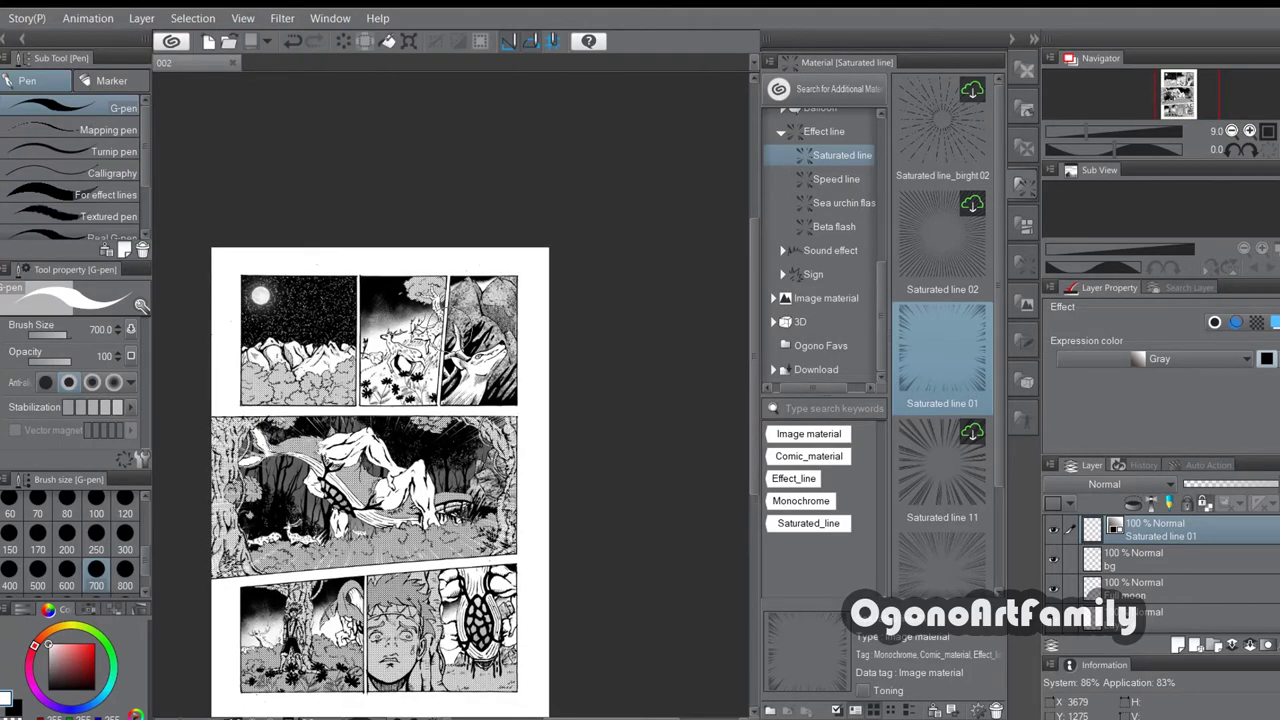
pyautogui.scroll(-3, 660, 232)
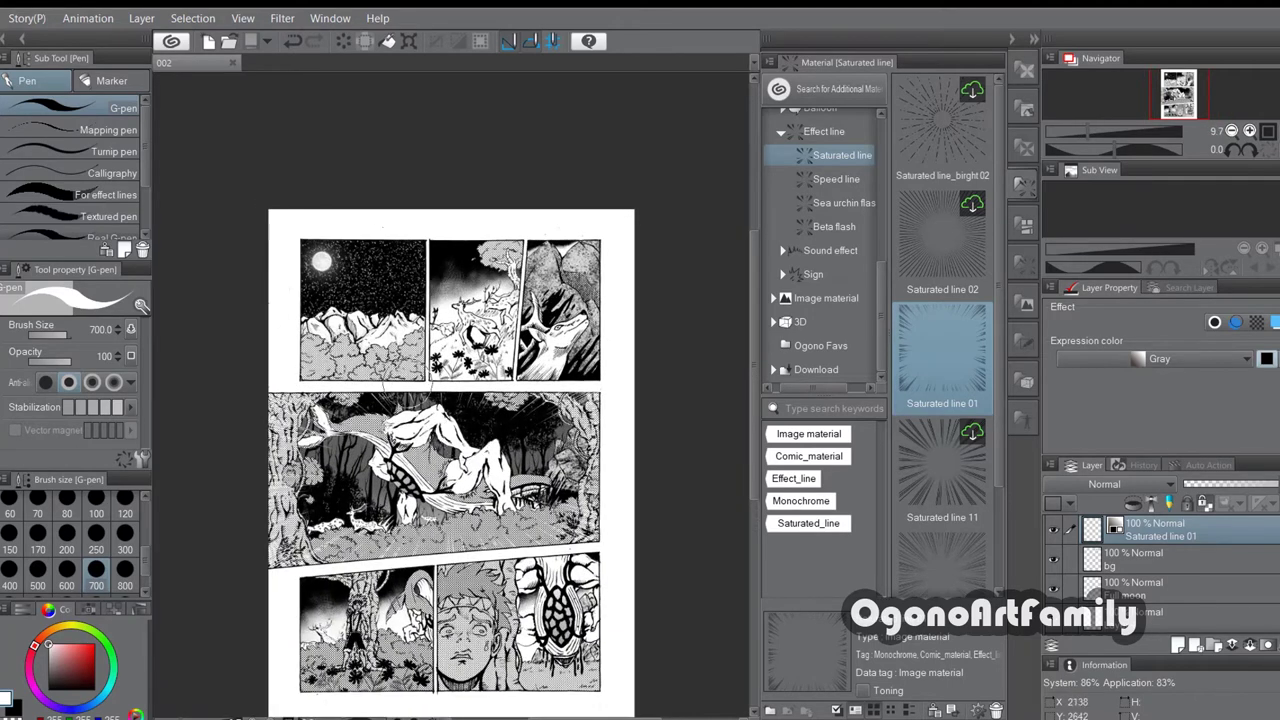
pyautogui.hotkey('ctrl', 'o')
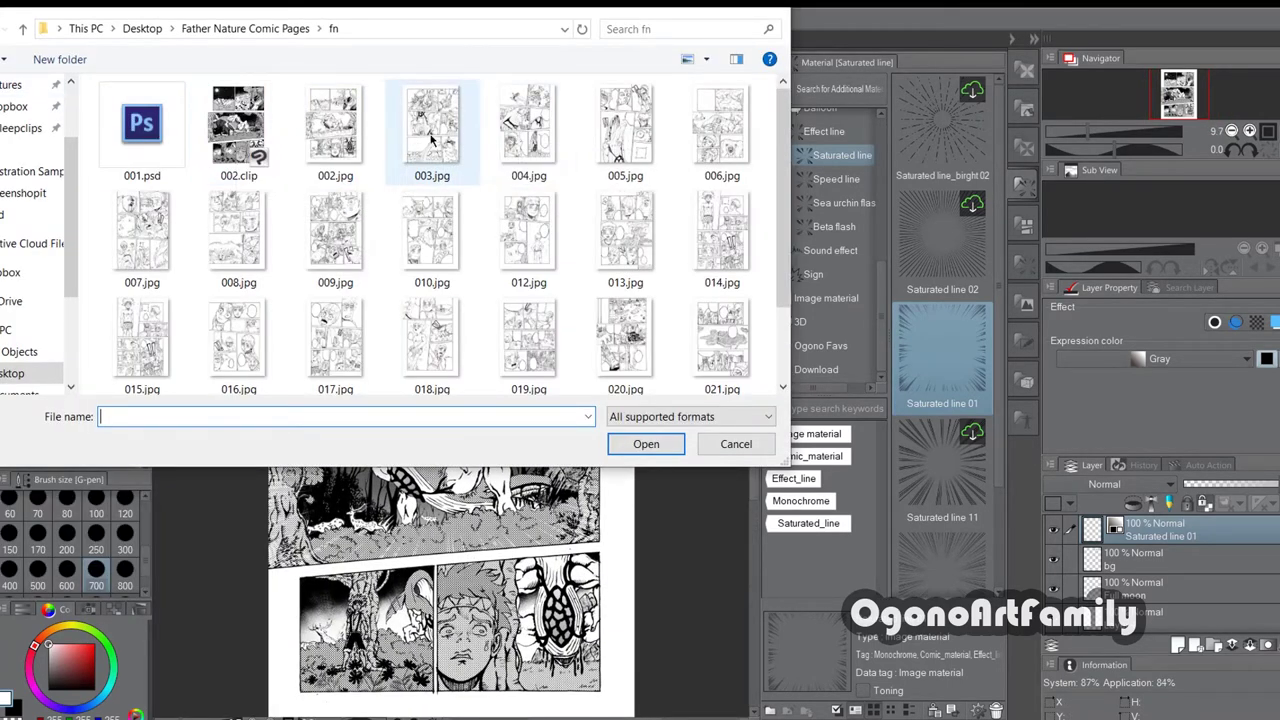
pyautogui.doubleClick(268, 120)
# Step: Change the image resolution so the page is 940 px wide
pyautogui.click(2, 18)
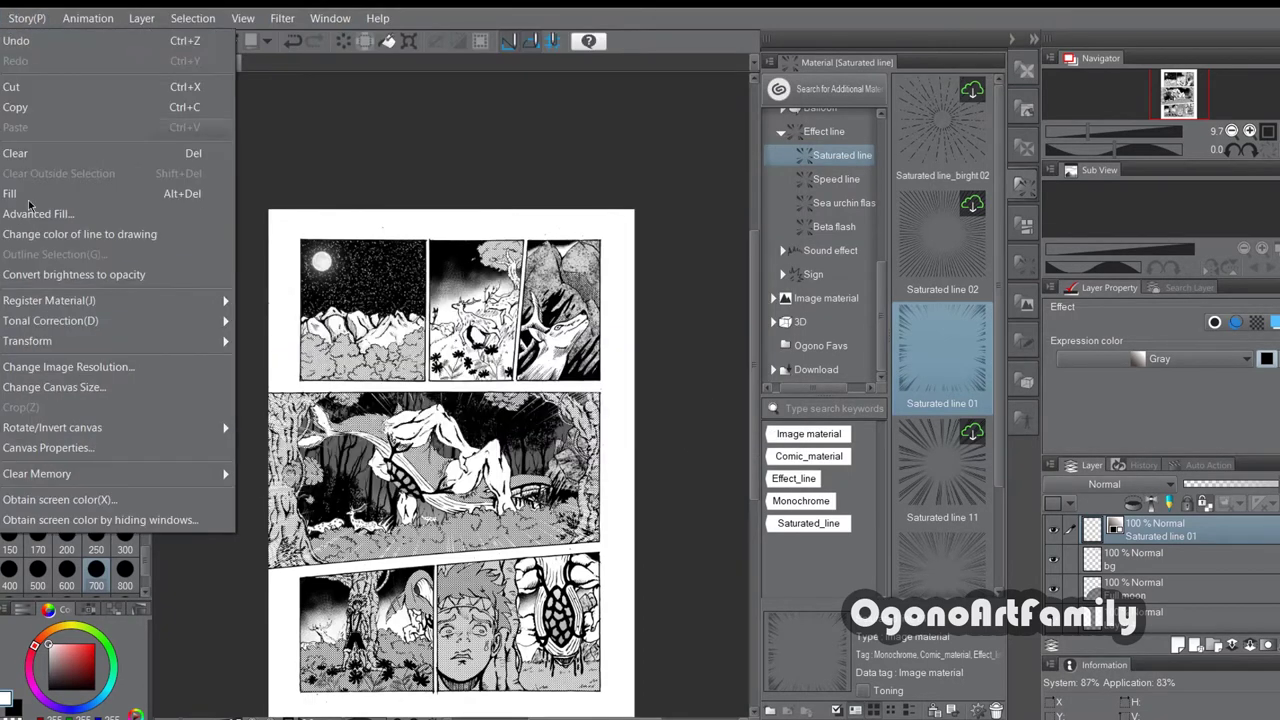
pyautogui.click(65, 367)
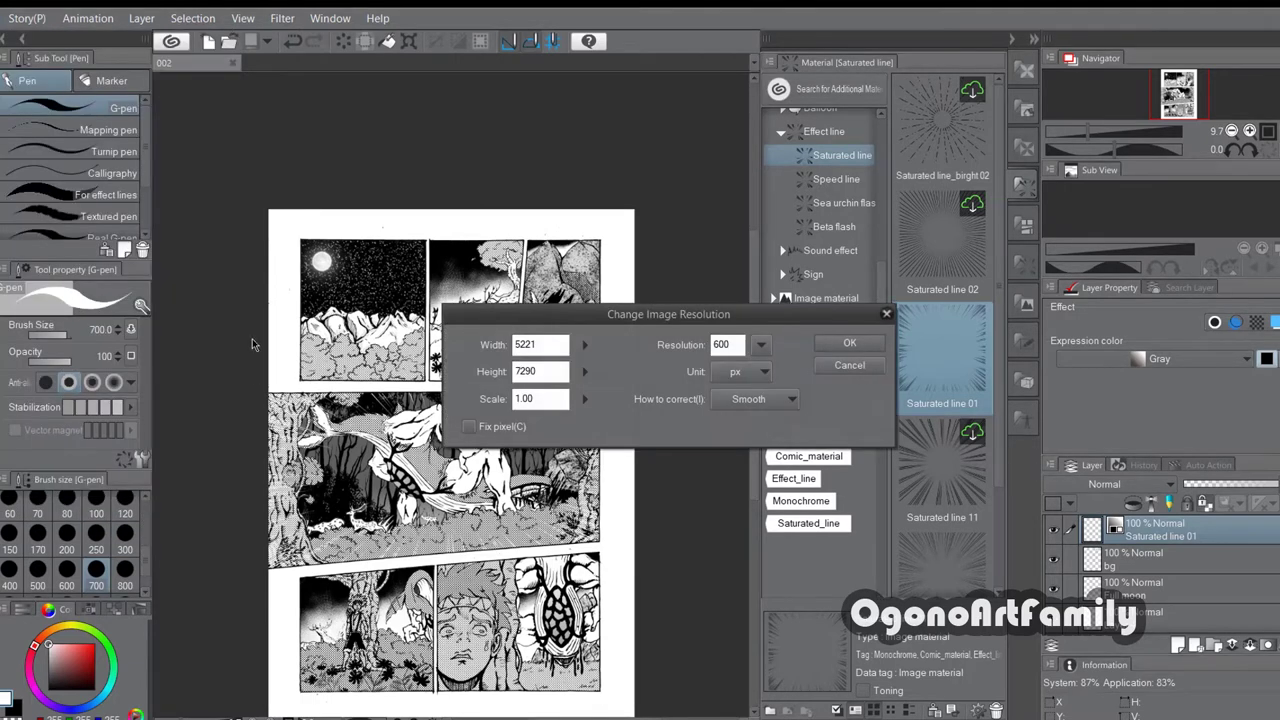
pyautogui.doubleClick(553, 347)
pyautogui.write('940')
pyautogui.press('Return')
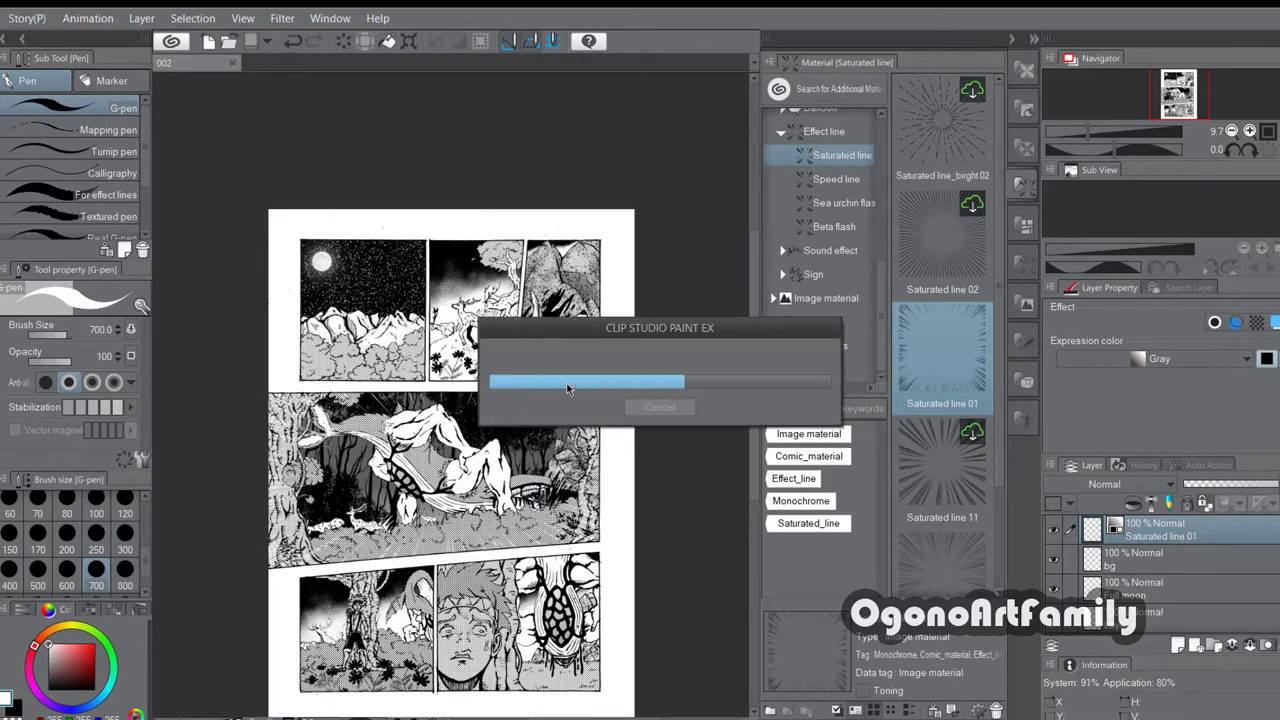
# Step: Check the tones on the resized page at different magnifications and undo the image resolution change
pyautogui.scroll(5, 461, 376)
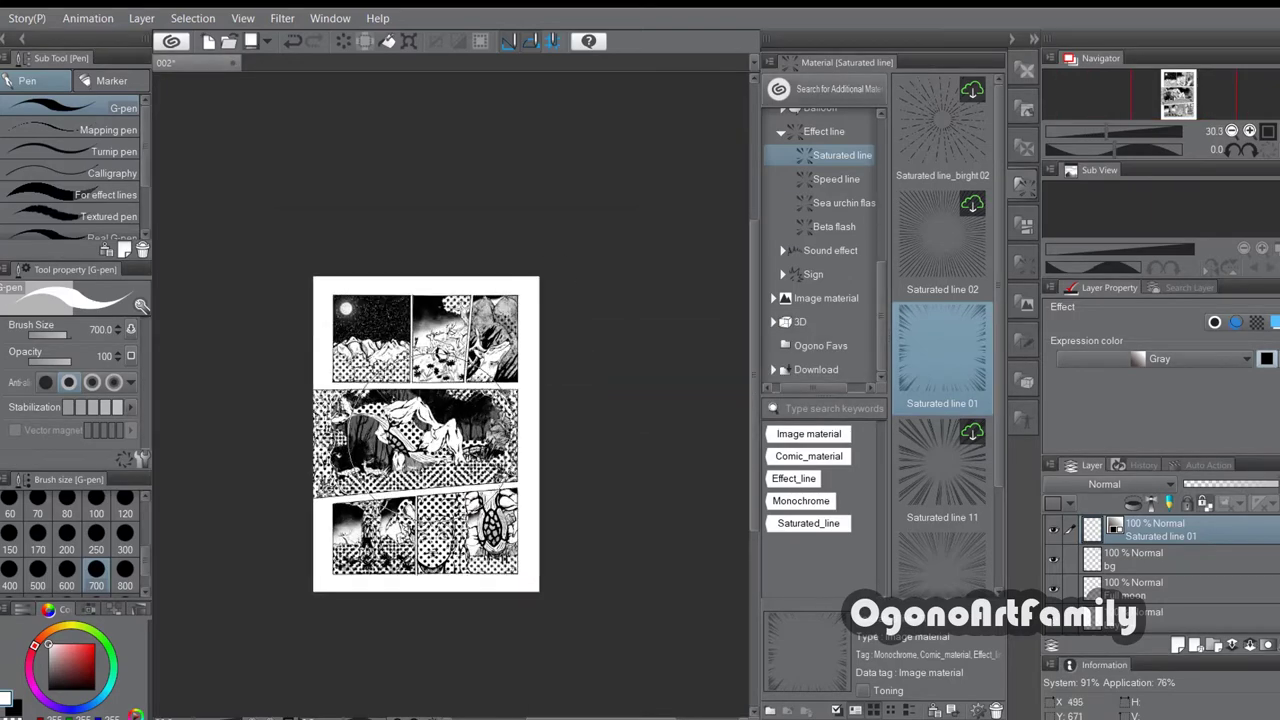
pyautogui.scroll(3, 420, 400)
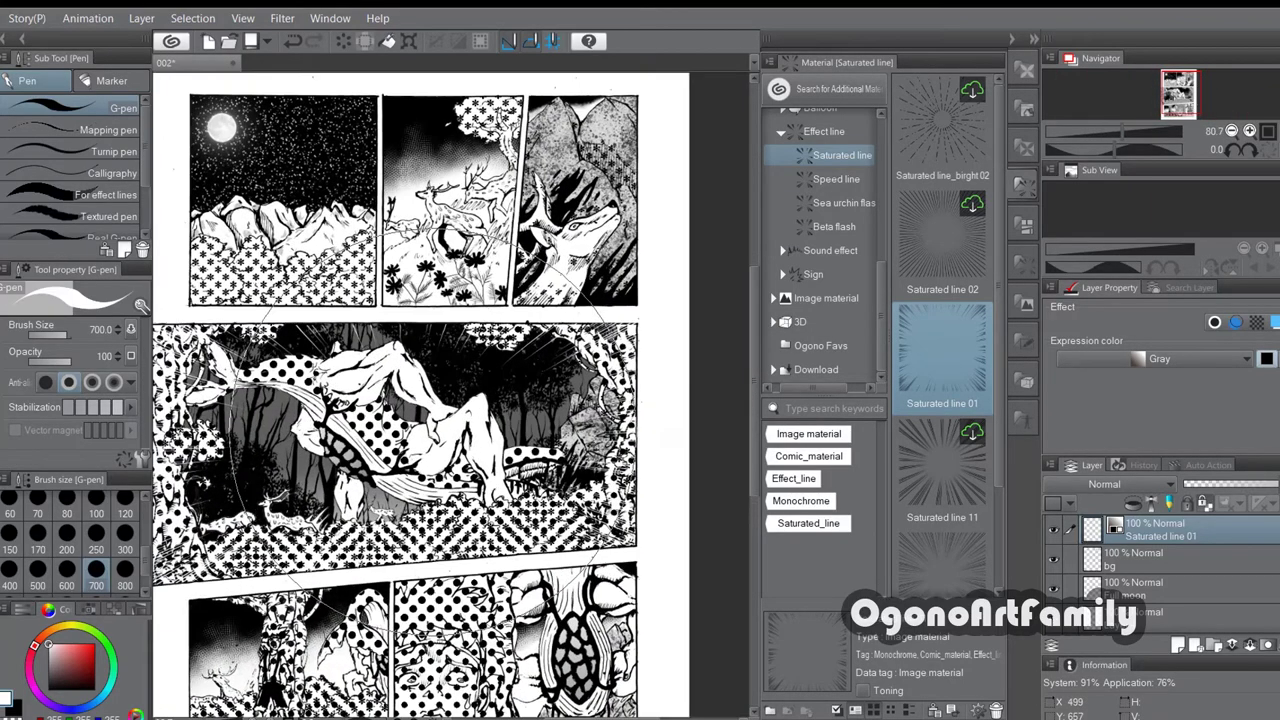
pyautogui.scroll(-5, 431, 429)
pyautogui.click(0, 18)
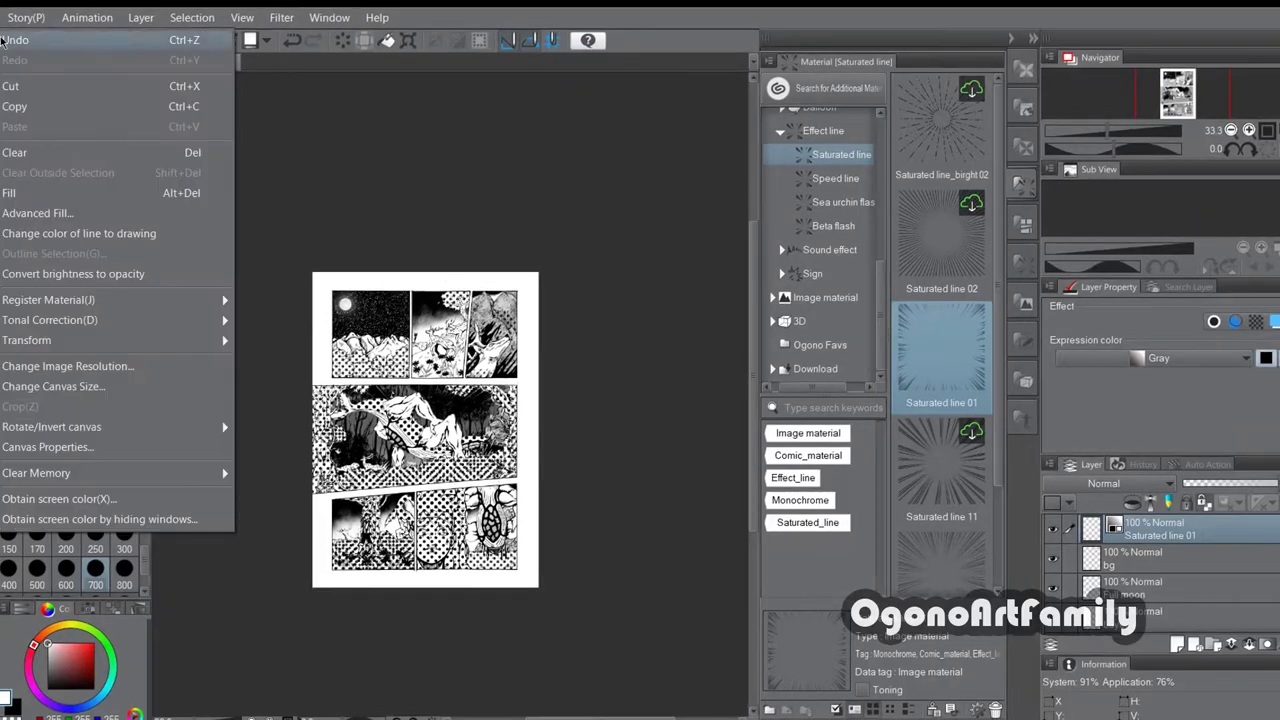
pyautogui.click(246, 177)
# Step: Save the full-resolution page again, overwriting the existing 002 file
pyautogui.scroll(5, 246, 177)
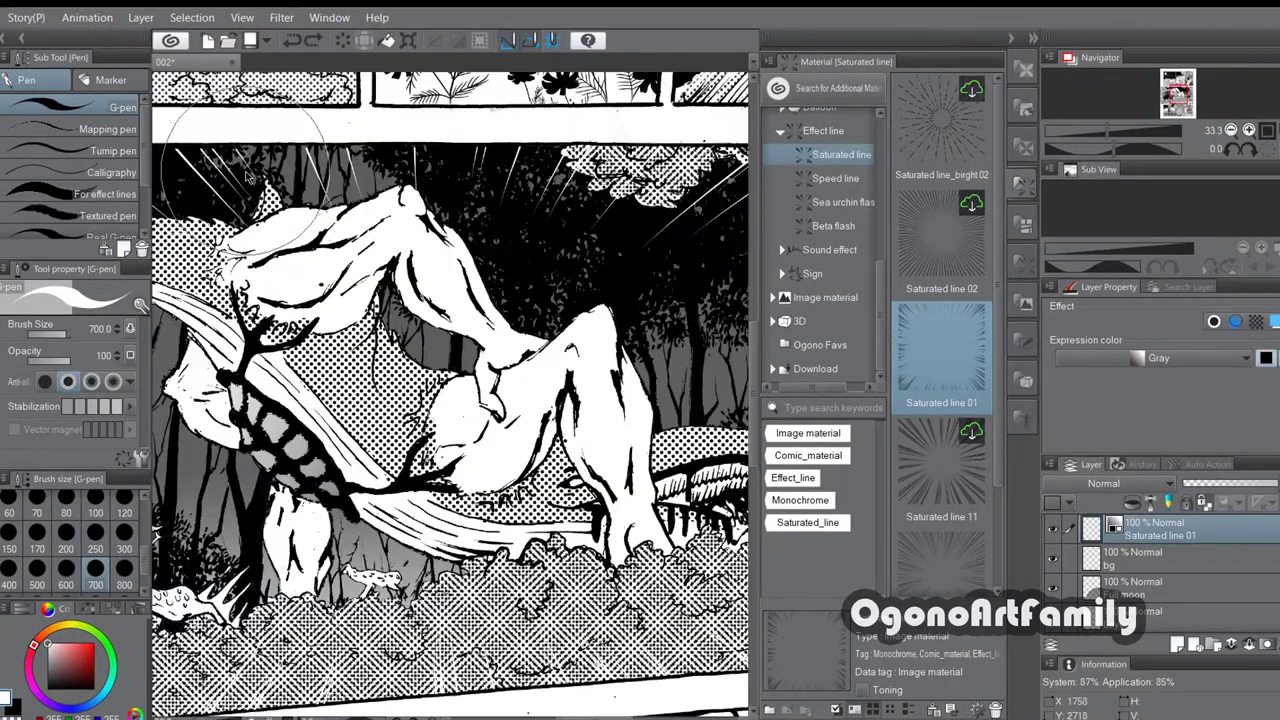
pyautogui.scroll(-4, 246, 177)
pyautogui.scroll(2, 246, 177)
pyautogui.click(0, 18)
pyautogui.click(174, 207)
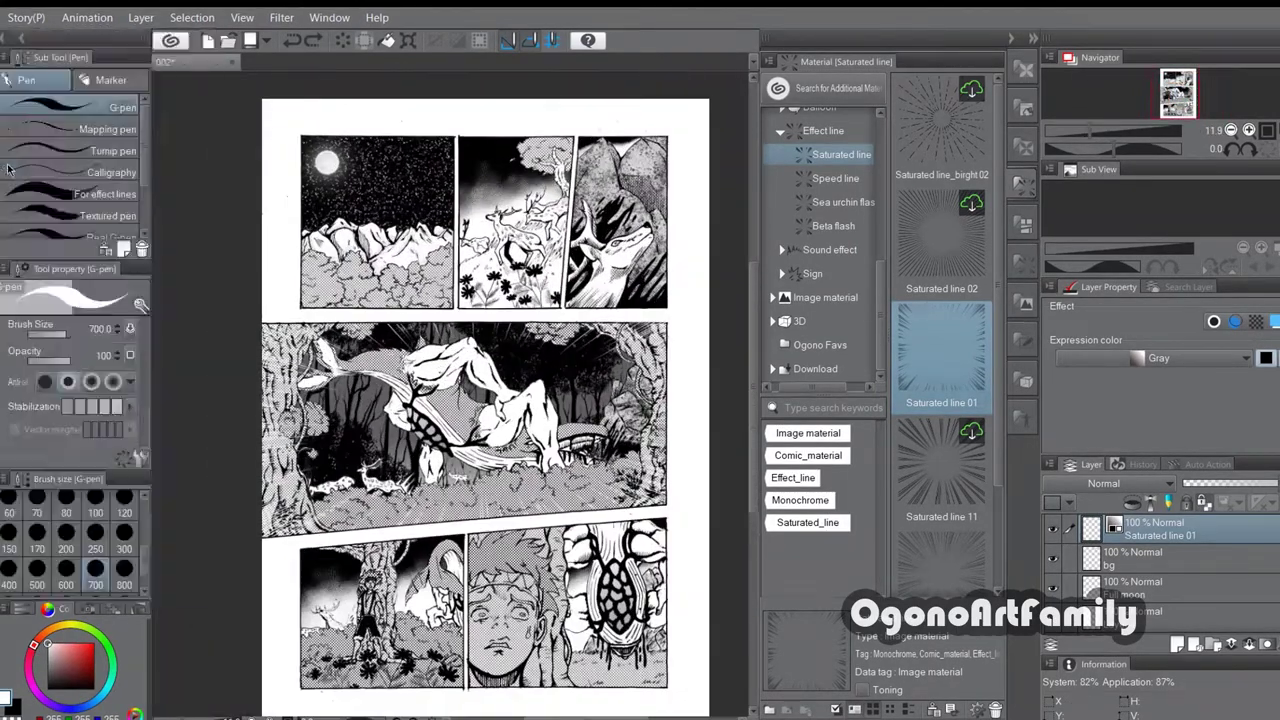
pyautogui.click(660, 447)
pyautogui.click(667, 375)
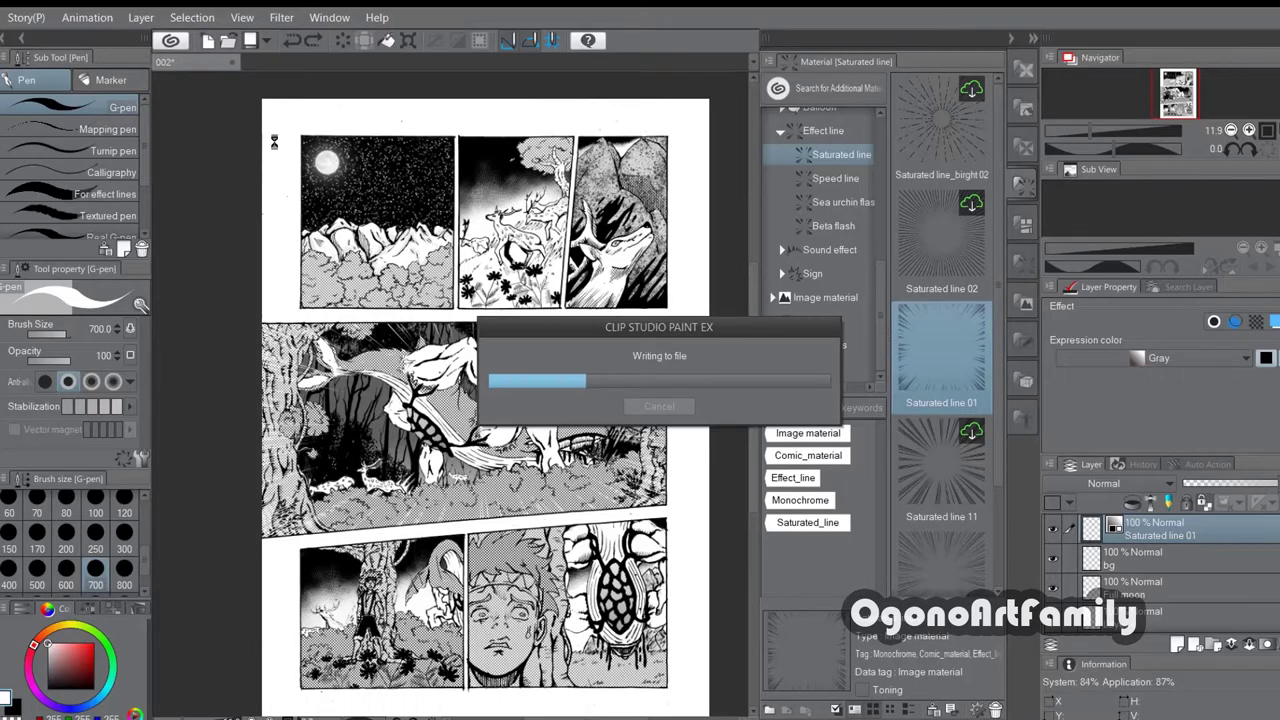
# Step: Open 003.jpg from the fn folder
pyautogui.click(0, 18)
pyautogui.click(100, 84)
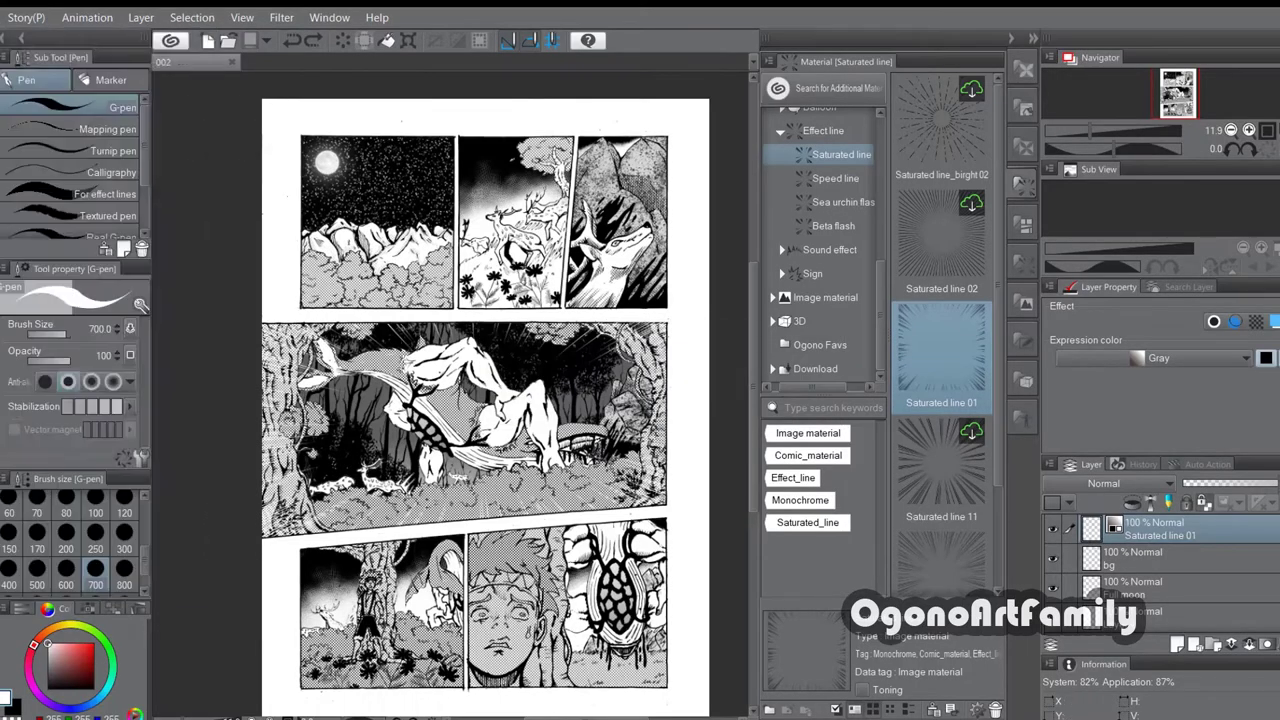
pyautogui.click(425, 120)
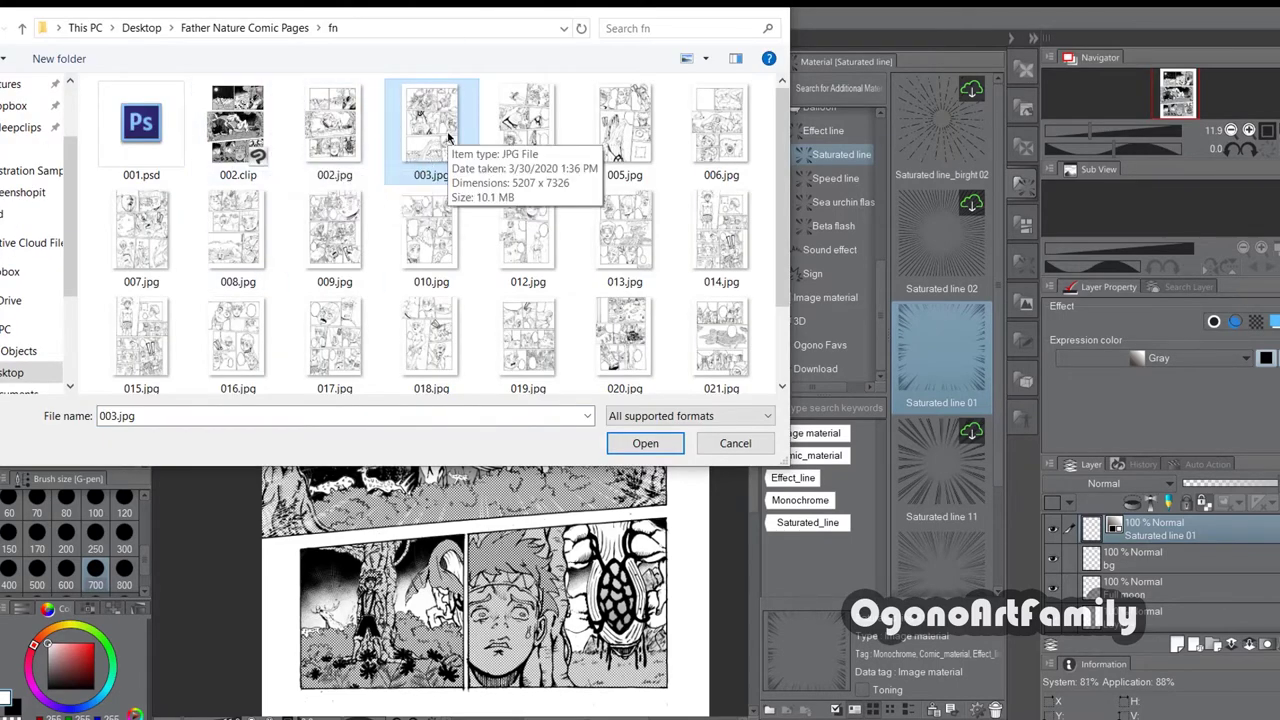
pyautogui.doubleClick(420, 146)
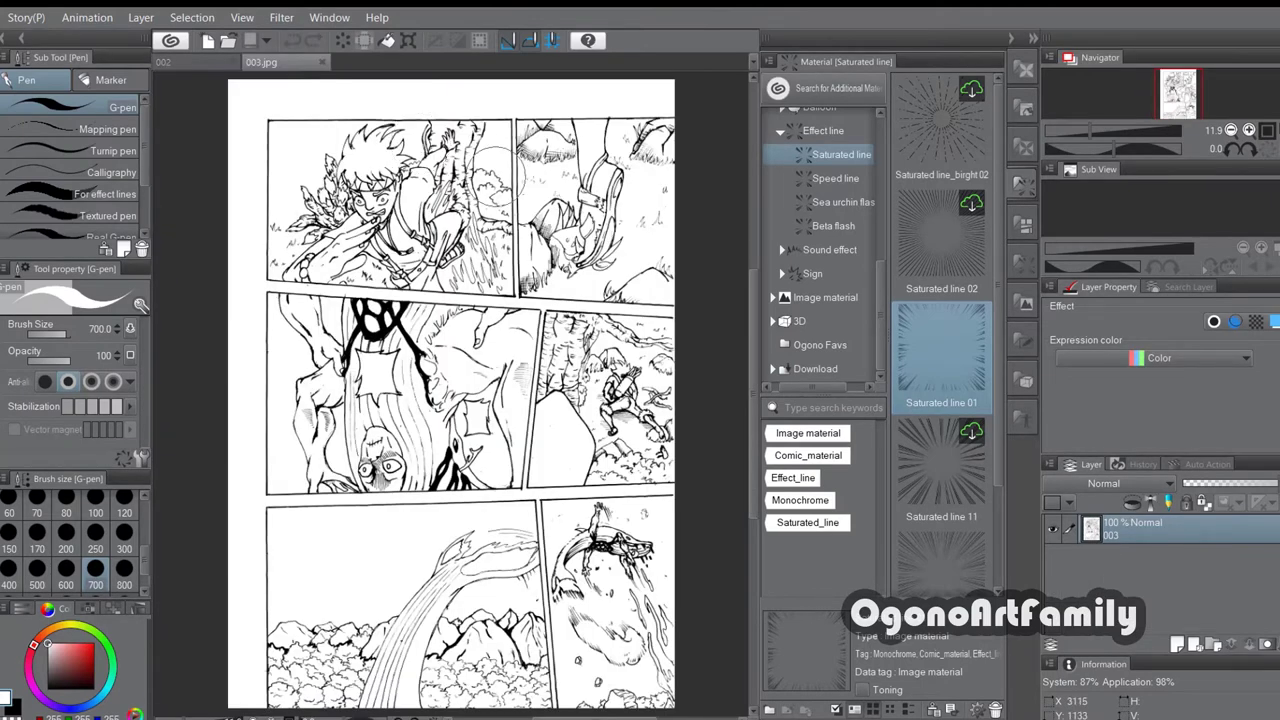
# Step: Look over the new page and rename its only layer as lineart
pyautogui.scroll(1, 518, 250)
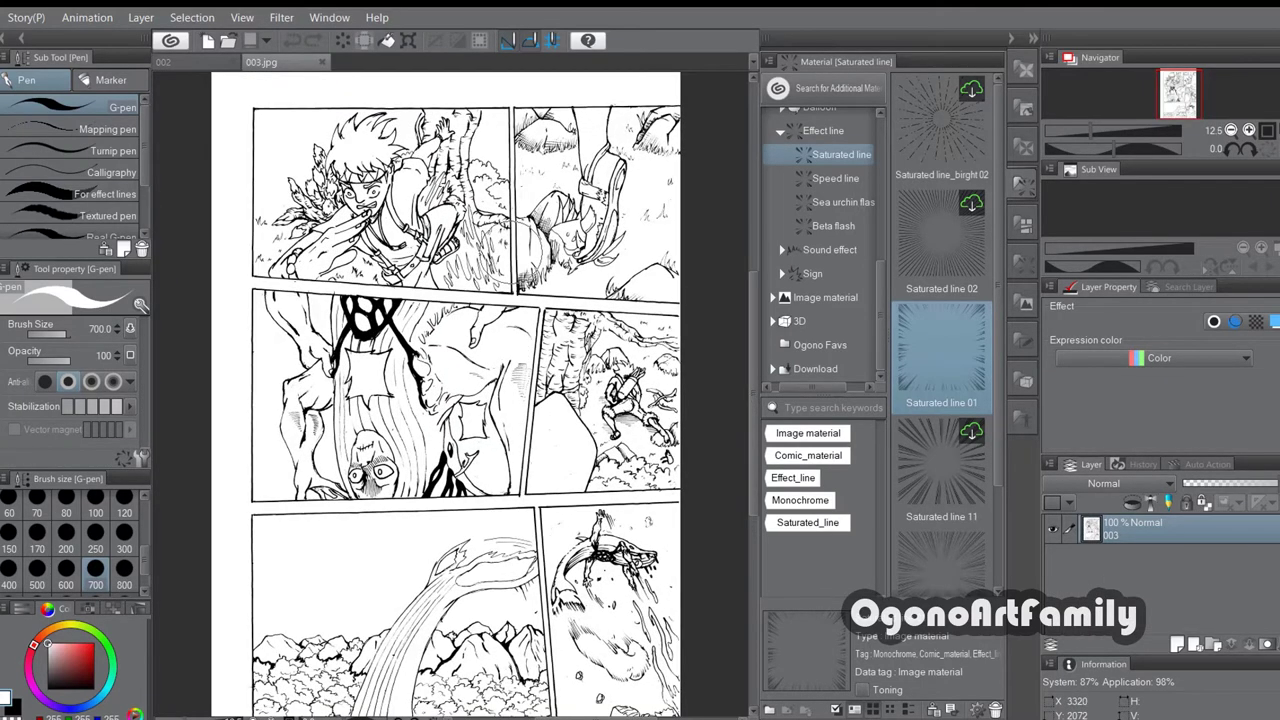
pyautogui.scroll(-2, 516, 250)
pyautogui.scroll(2, 516, 250)
pyautogui.scroll(-3, 516, 250)
pyautogui.scroll(3, 516, 250)
pyautogui.doubleClick(1113, 537)
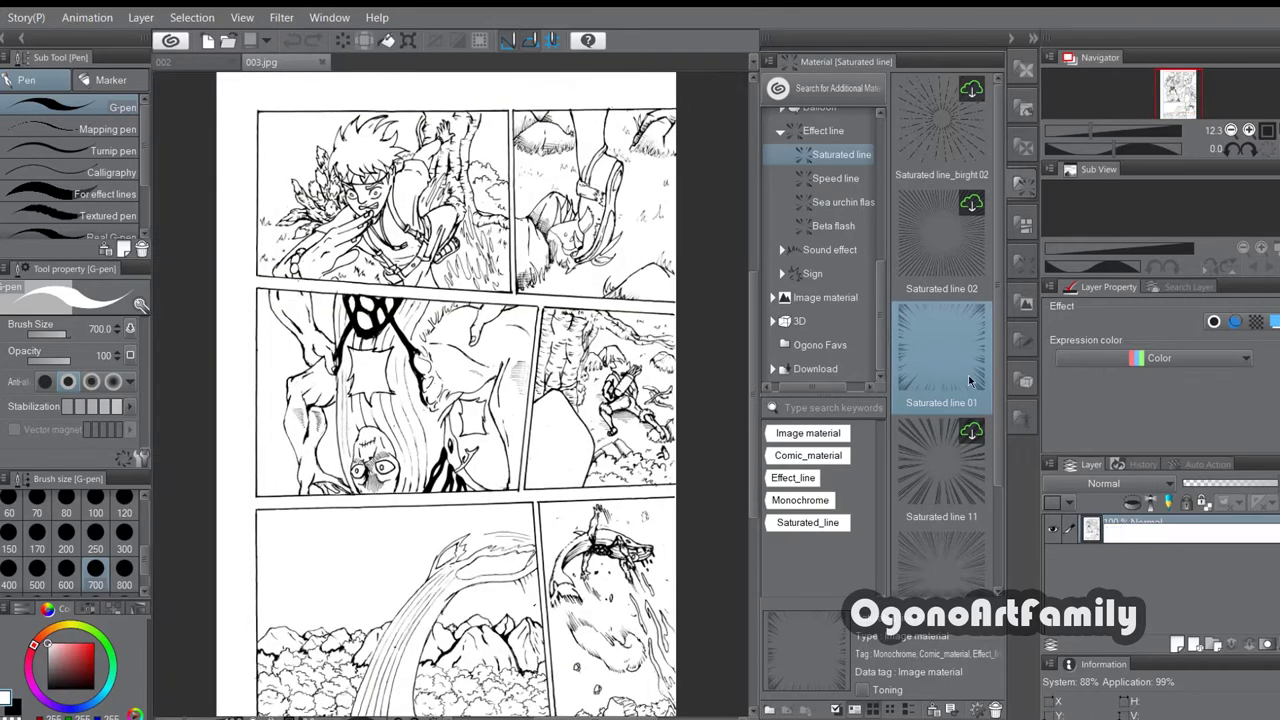
pyautogui.write('rt')
pyautogui.press('Return')
# Step: Switch the materials from saturated lines to the Basic monochrome tones
pyautogui.scroll(5, 455, 128)
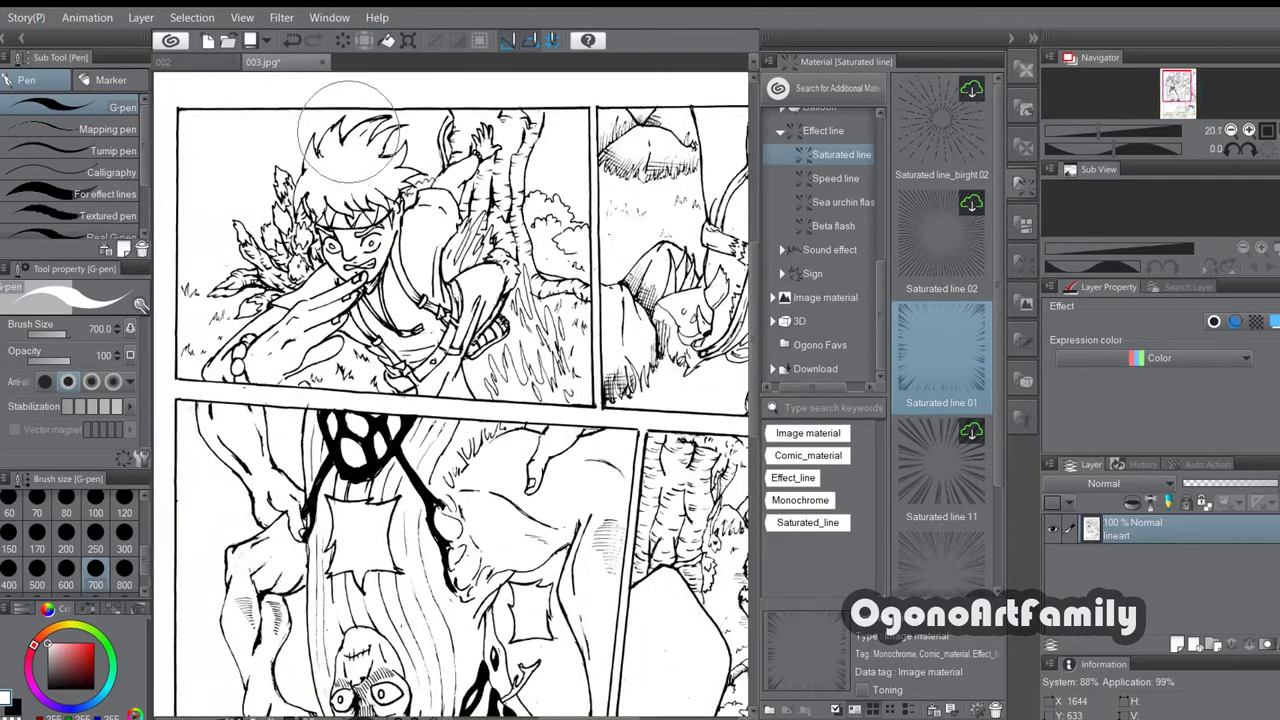
pyautogui.scroll(-5, 350, 131)
pyautogui.scroll(2, 358, 127)
pyautogui.scroll(3, 835, 181)
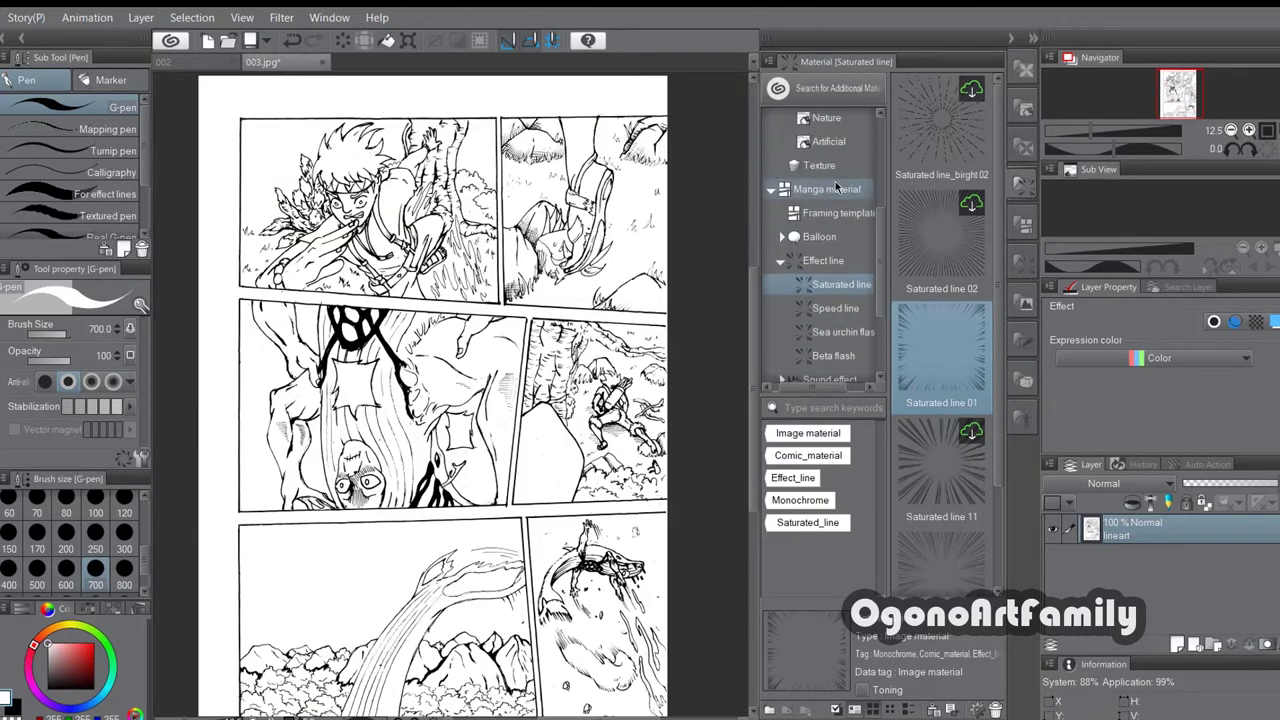
pyautogui.click(835, 184)
pyautogui.scroll(4, 833, 181)
pyautogui.click(817, 126)
# Step: Fill the boy's trousers in the first panel with the 27.5 line 20% circle tone and set its density to 73
pyautogui.press('w')
pyautogui.scroll(1, 369, 211)
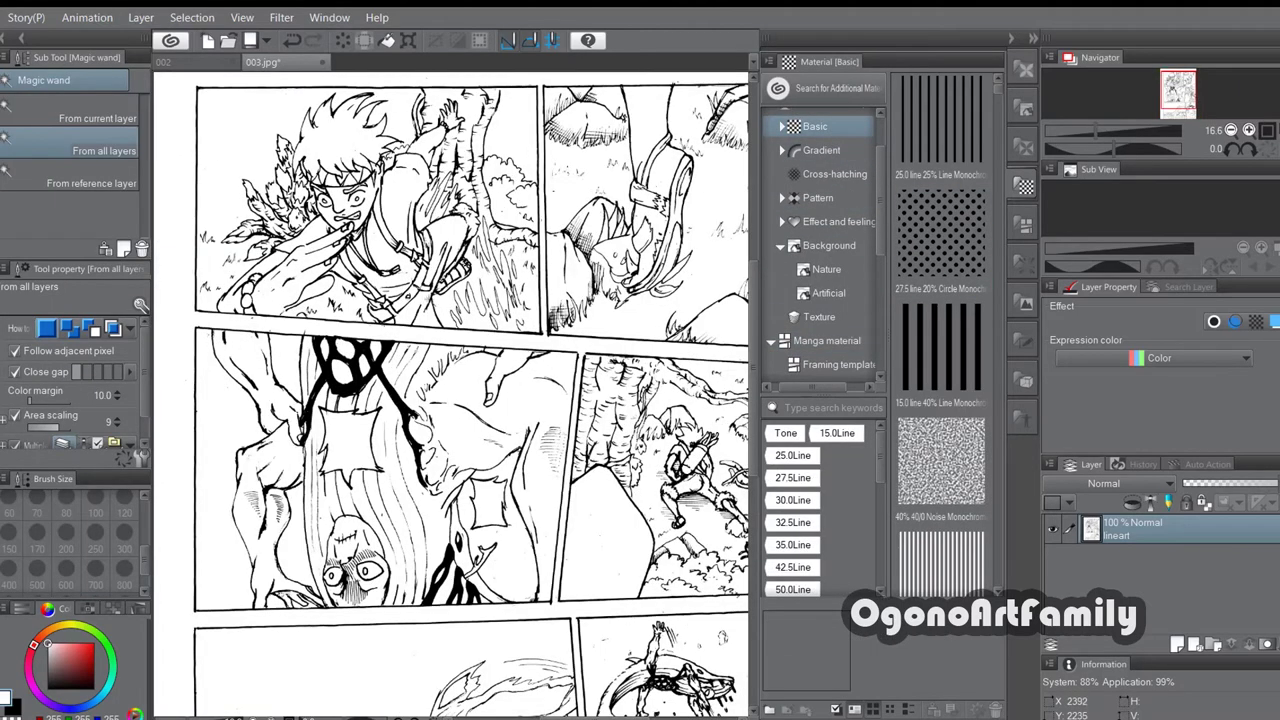
pyautogui.click(425, 299)
pyautogui.moveTo(938, 255); pyautogui.dragTo(416, 312)
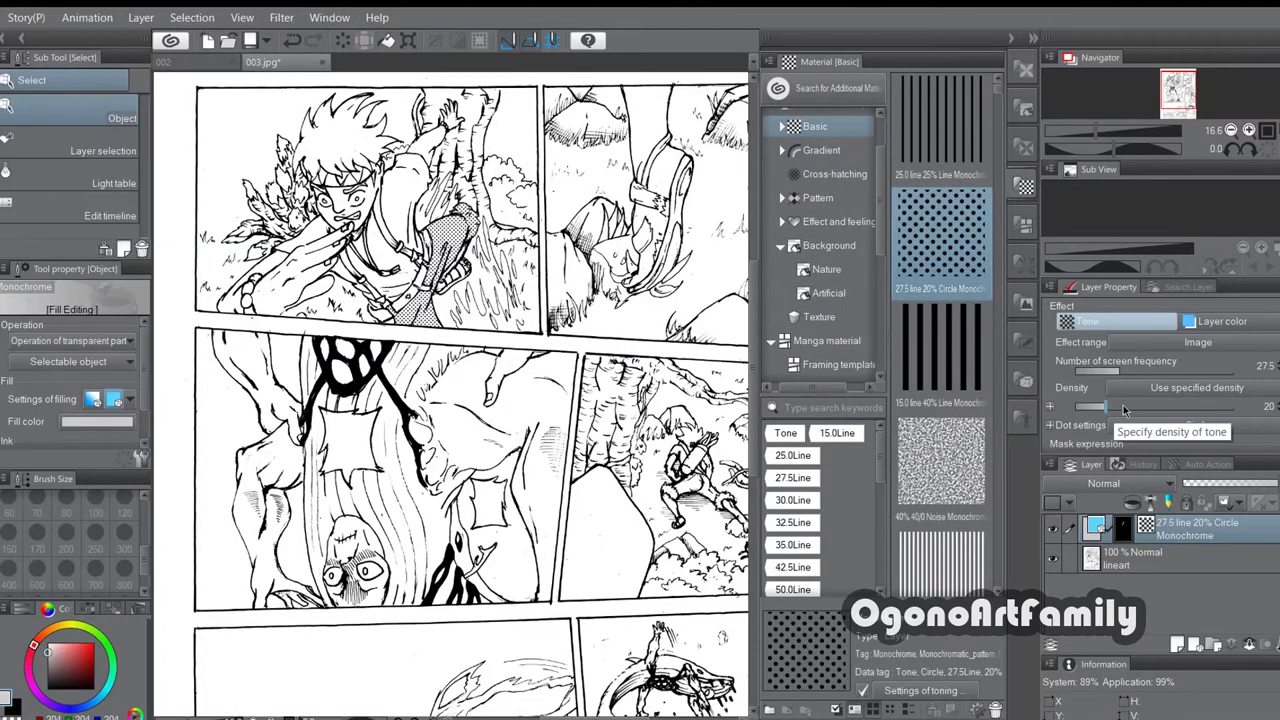
pyautogui.moveTo(1092, 406); pyautogui.dragTo(1190, 406)
# Step: Erase the tone spilling over the knee edge of the boy's trousers with the hard eraser at size 80
pyautogui.press('e')
pyautogui.scroll(5, 472, 218)
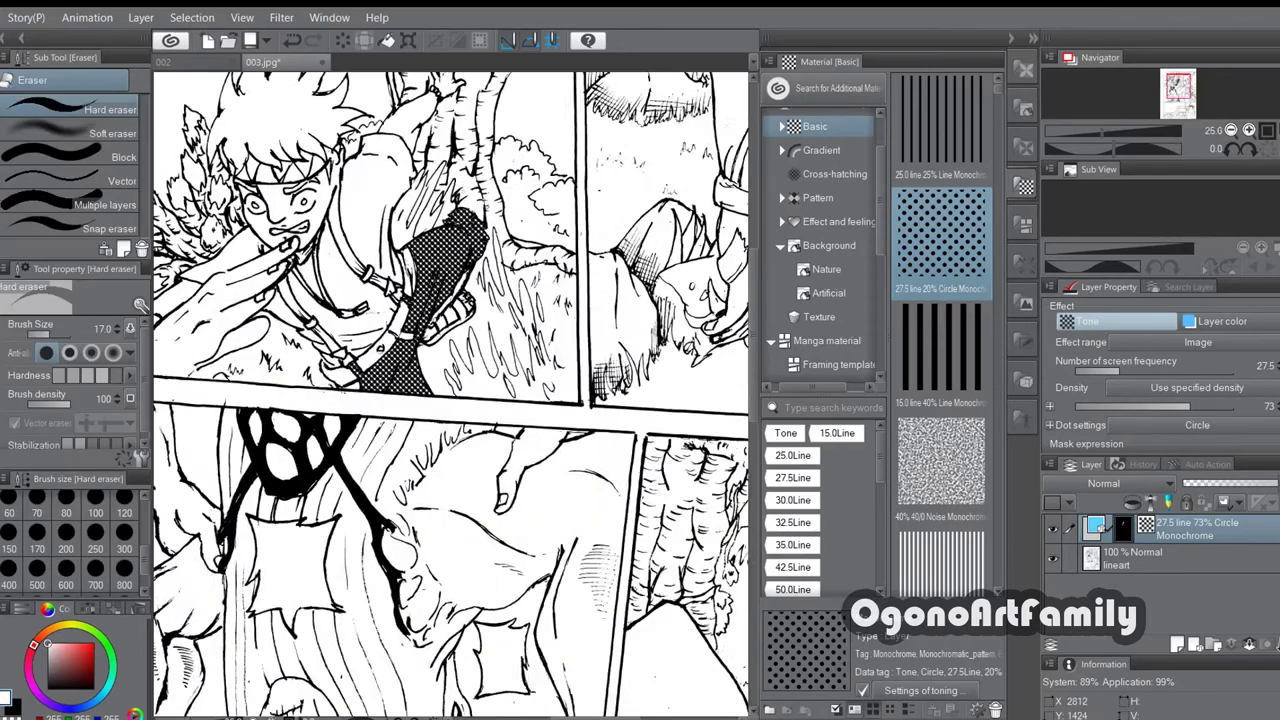
pyautogui.click(66, 512)
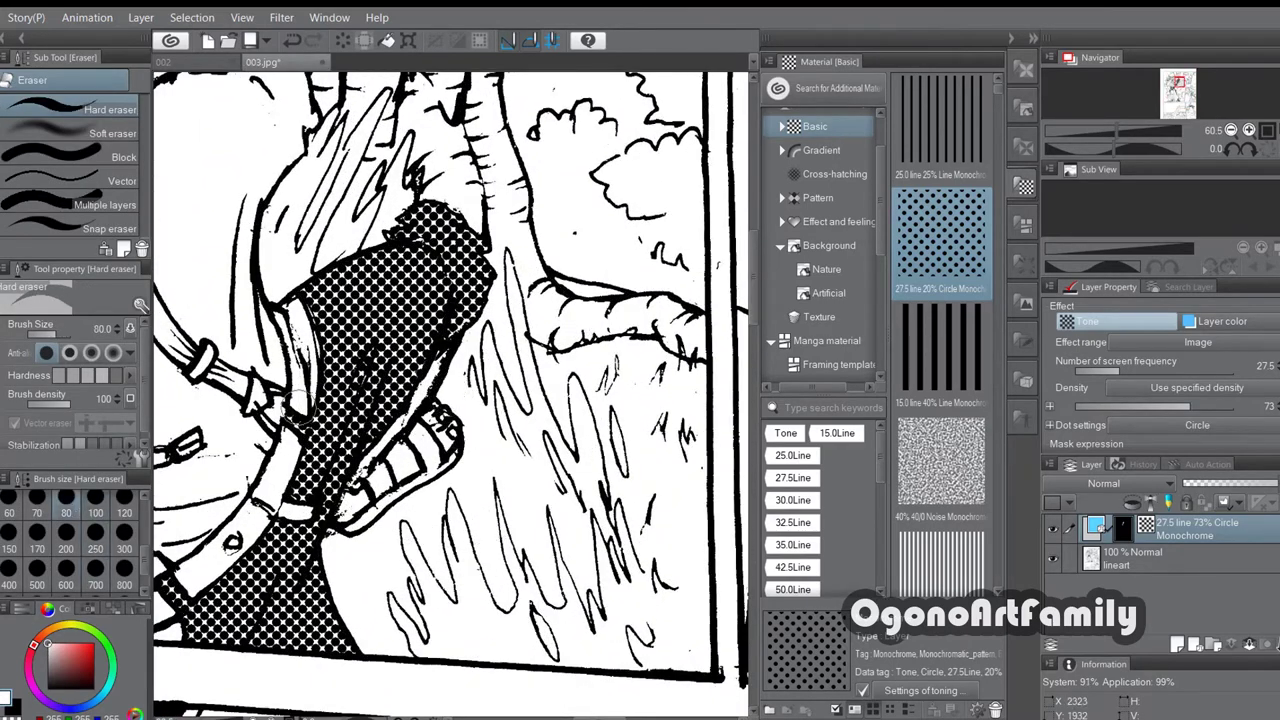
pyautogui.moveTo(470, 330)
pyautogui.mouseDown()
pyautogui.moveTo(476, 262)
pyautogui.moveTo(468, 270)
pyautogui.moveTo(416, 200)
pyautogui.moveTo(425, 235)
pyautogui.mouseUp()
pyautogui.scroll(-7, 425, 235)
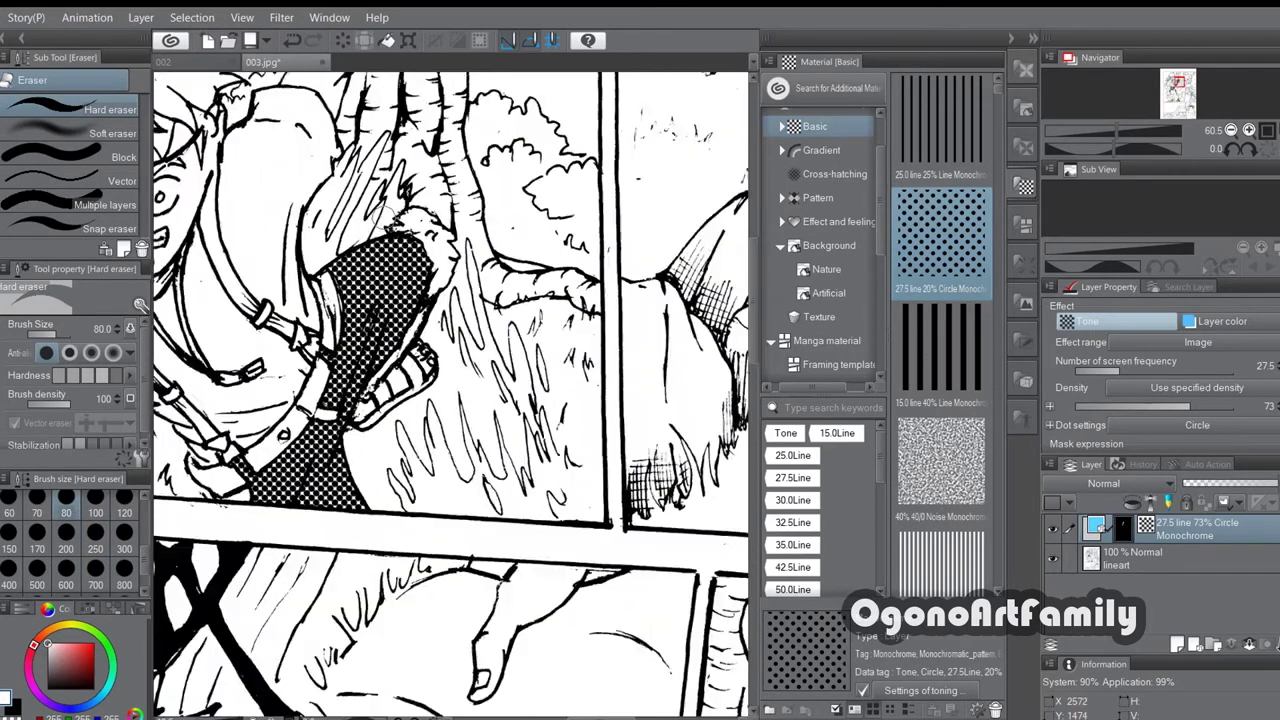
pyautogui.scroll(2, 387, 344)
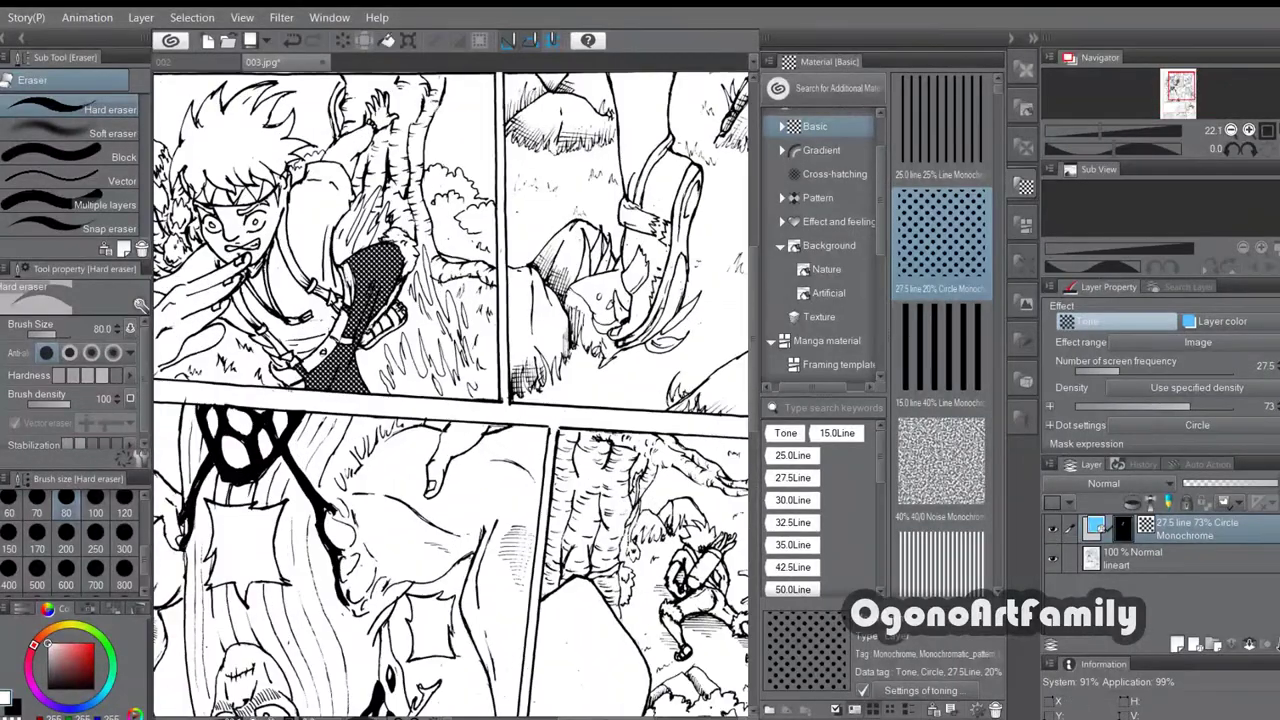
# Step: Fill the boy's lower diagonal strap and both collar trims with the dark tone
pyautogui.press('w')
pyautogui.scroll(3, 387, 344)
pyautogui.click(402, 378)
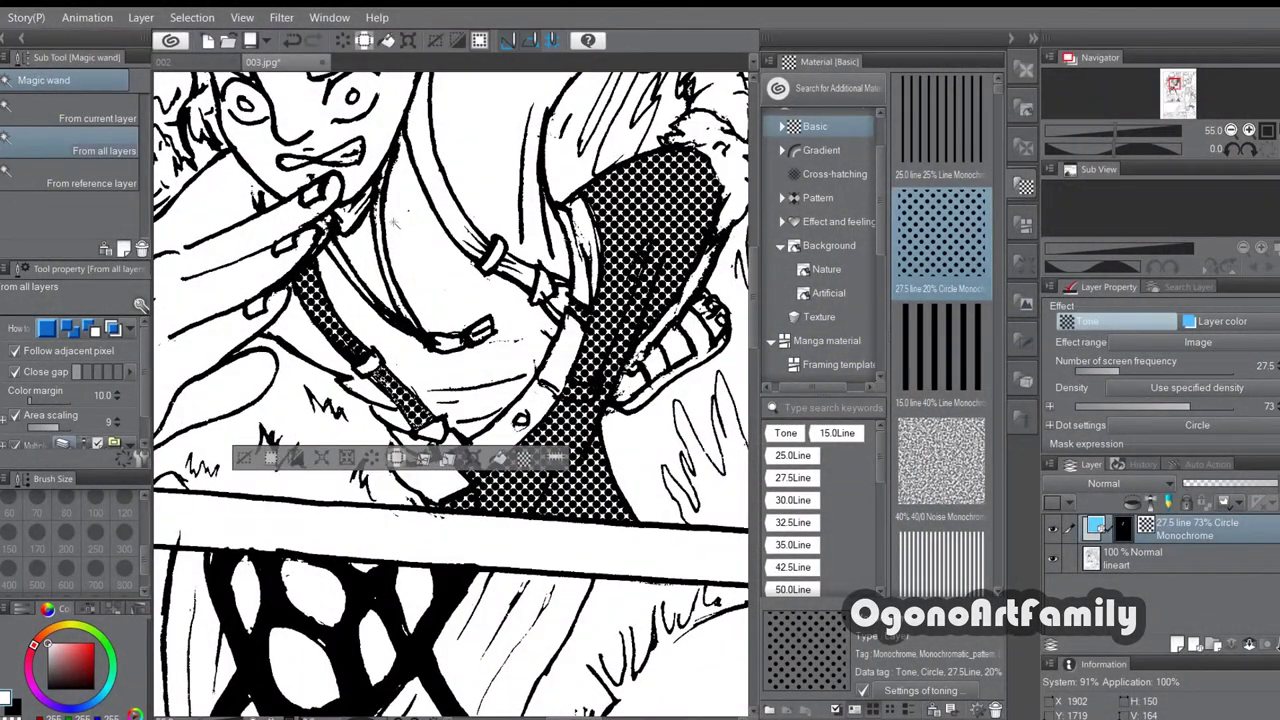
pyautogui.click(390, 286)
pyautogui.hotkey('alt', 'Delete')
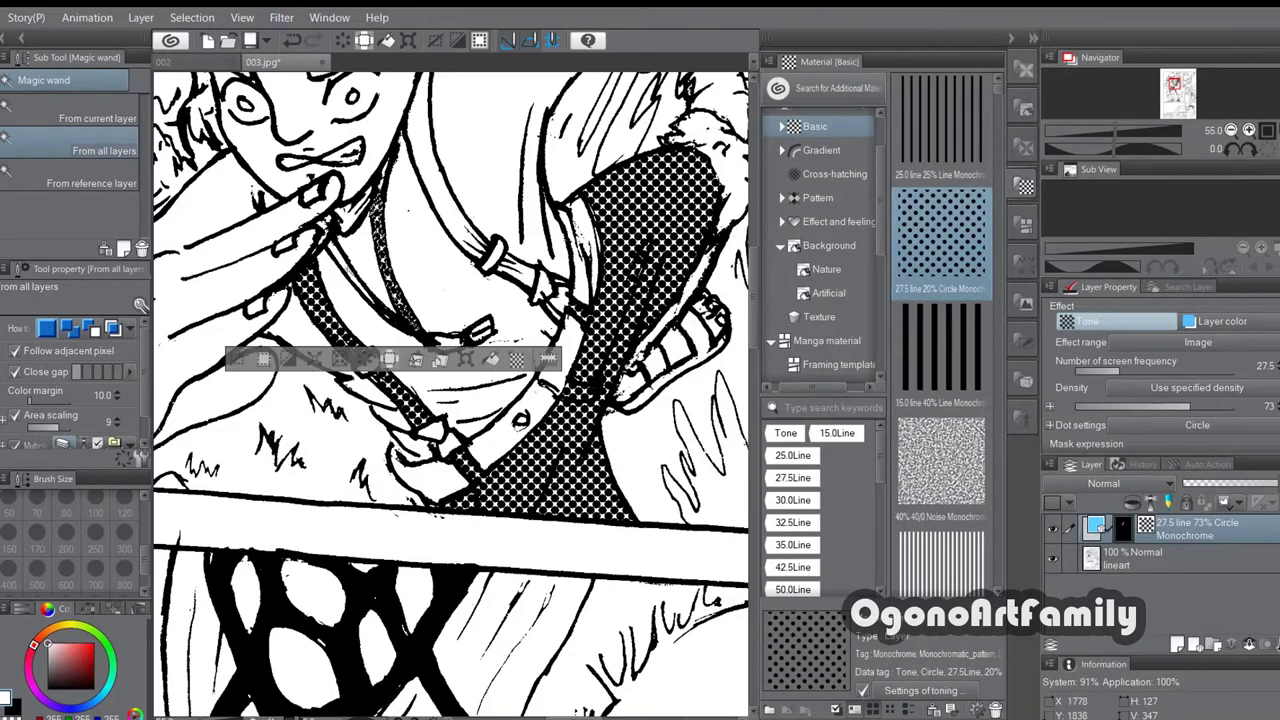
pyautogui.click(347, 267)
pyautogui.scroll(-2, 452, 334)
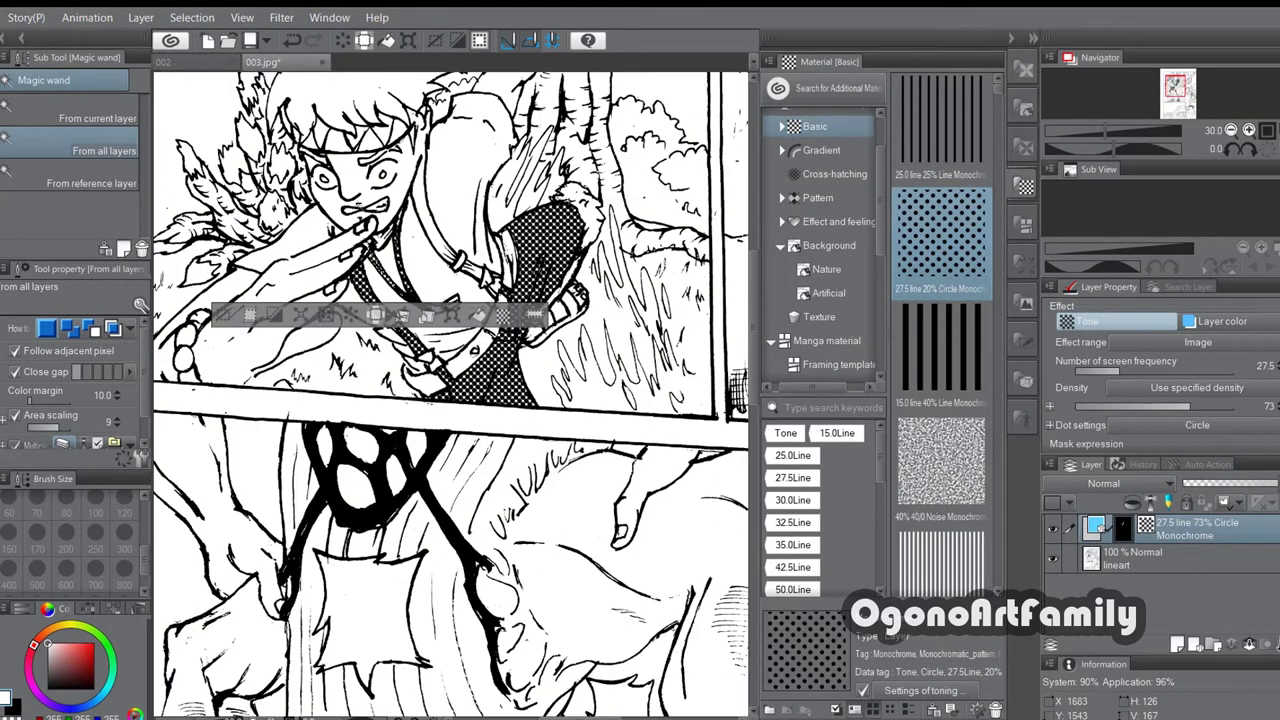
pyautogui.scroll(1, 420, 172)
# Step: Clear the selection and paint dark tone on the upper end of the shoulder strap beside the neck with the G-pen at size 40
pyautogui.press('p')
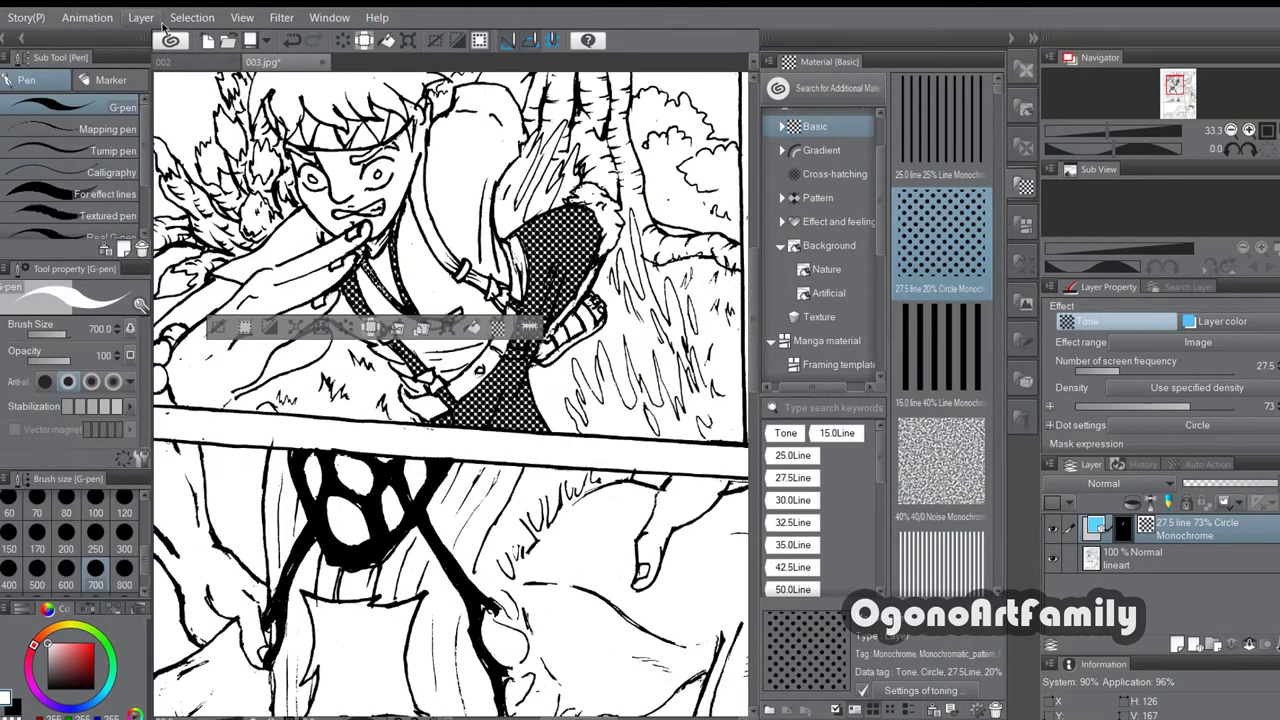
pyautogui.click(192, 18)
pyautogui.click(202, 56)
pyautogui.click(95, 537)
pyautogui.click(66, 537)
pyautogui.click(37, 502)
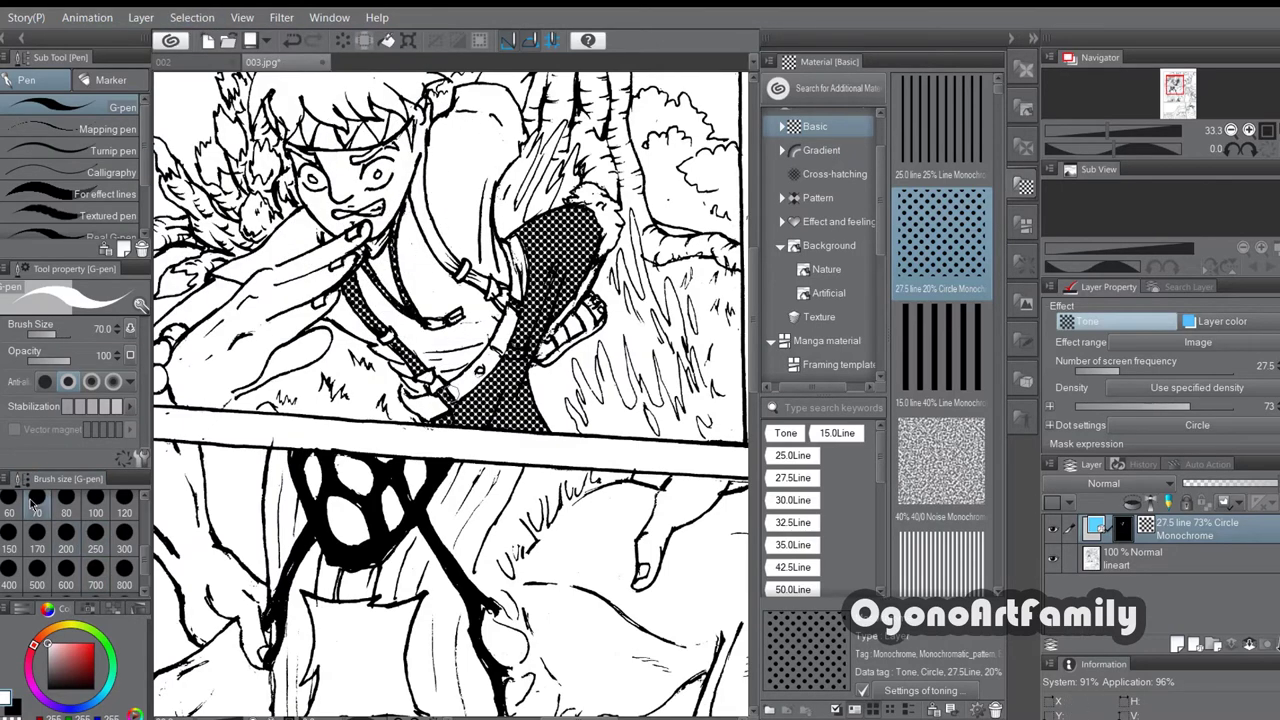
pyautogui.scroll(2, 411, 152)
pyautogui.scroll(2, 66, 537)
pyautogui.click(95, 537)
pyautogui.moveTo(422, 158); pyautogui.dragTo(416, 220)
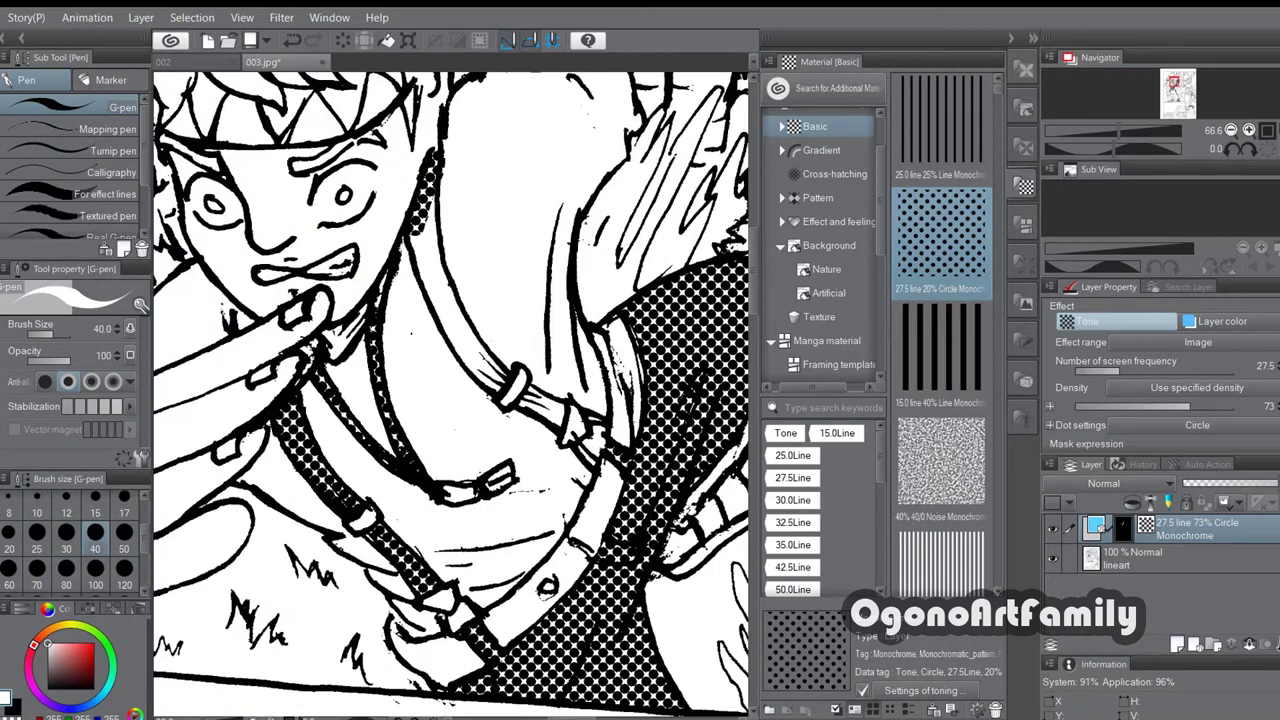
# Step: Fill the rest of the shoulder strap, above and below its buckle, with the dark tone
pyautogui.press('w')
pyautogui.click(457, 295)
pyautogui.click(555, 420)
pyautogui.click(551, 403)
pyautogui.click(643, 457)
pyautogui.scroll(-1, 560, 382)
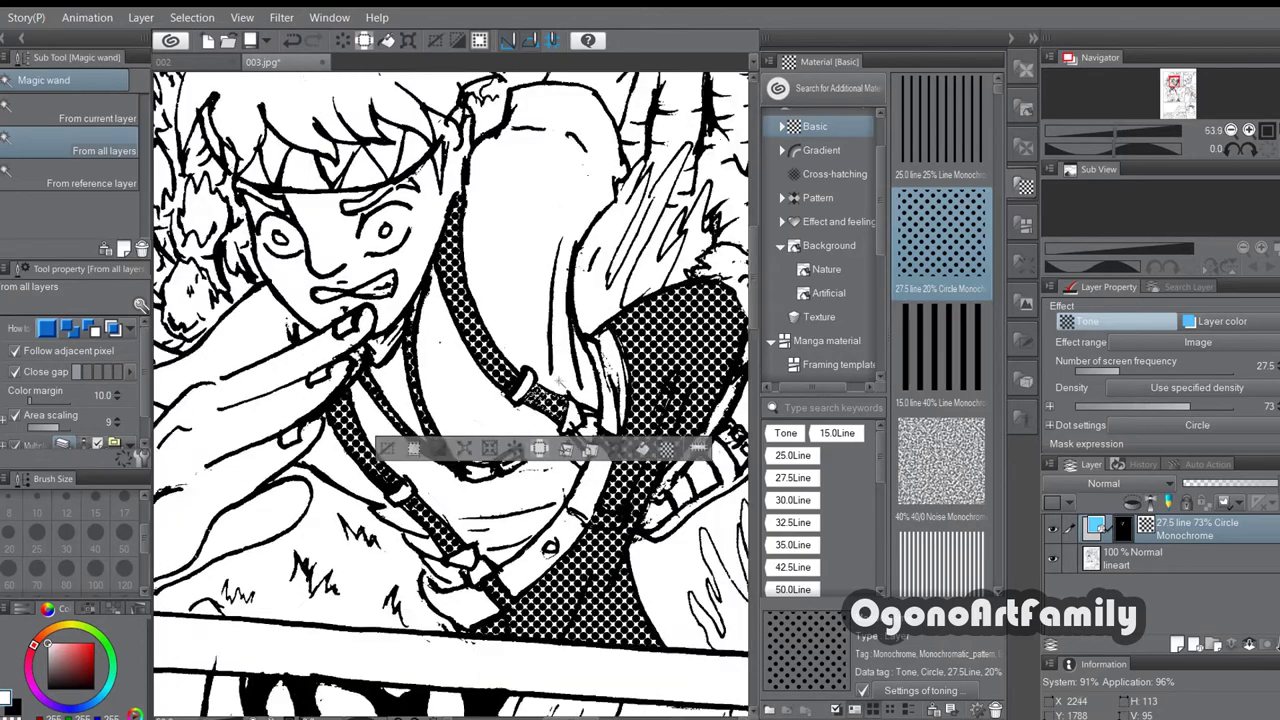
pyautogui.scroll(-3, 556, 381)
pyautogui.scroll(4, 452, 360)
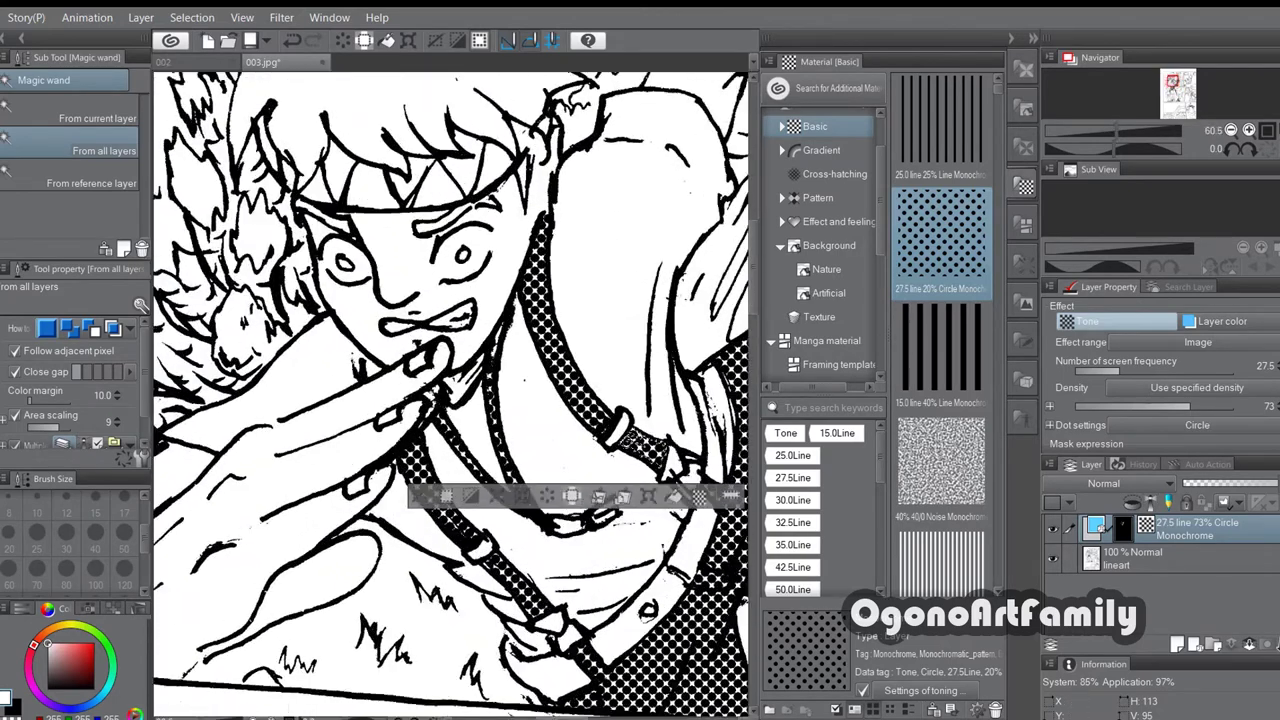
# Step: Erase the smudge beside the boy's fingertips on the lineart layer with the hard eraser at size 15, and clear the selection
pyautogui.press('p')
pyautogui.scroll(-3, 458, 440)
pyautogui.scroll(-2, 480, 432)
pyautogui.scroll(4, 466, 394)
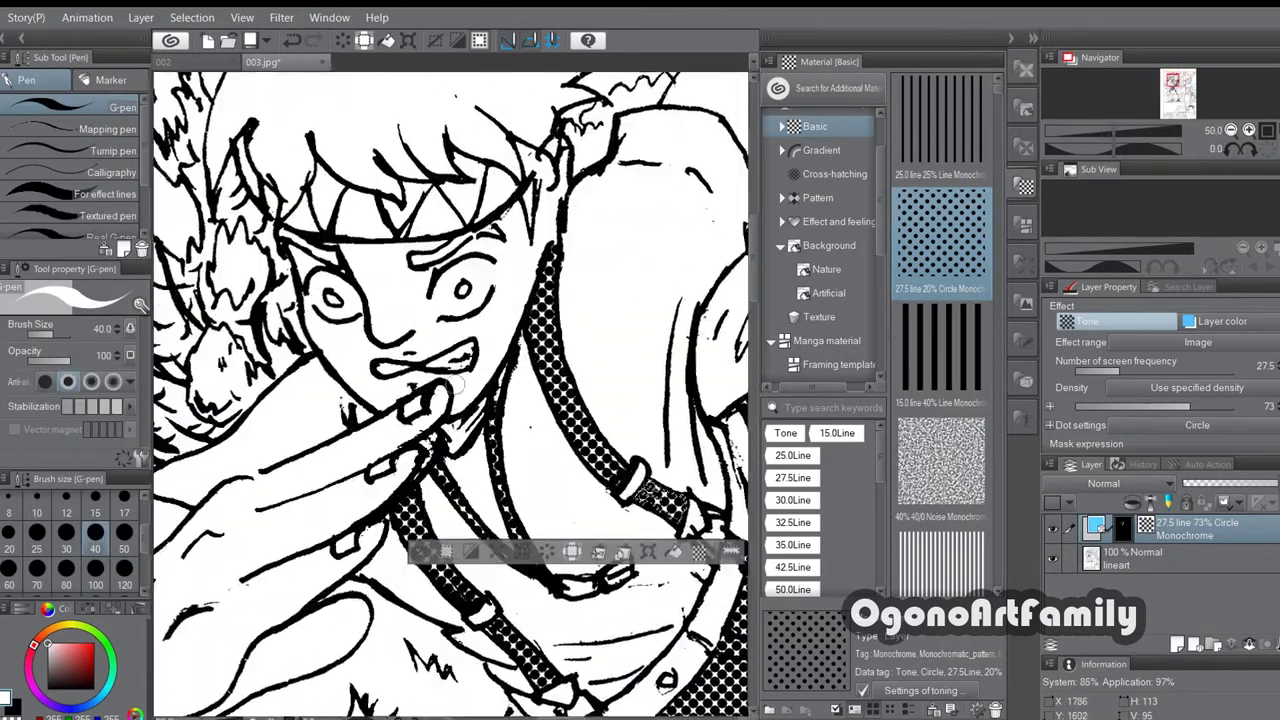
pyautogui.click(1114, 563)
pyautogui.press('e')
pyautogui.click(66, 535)
pyautogui.click(95, 502)
pyautogui.scroll(3, 420, 450)
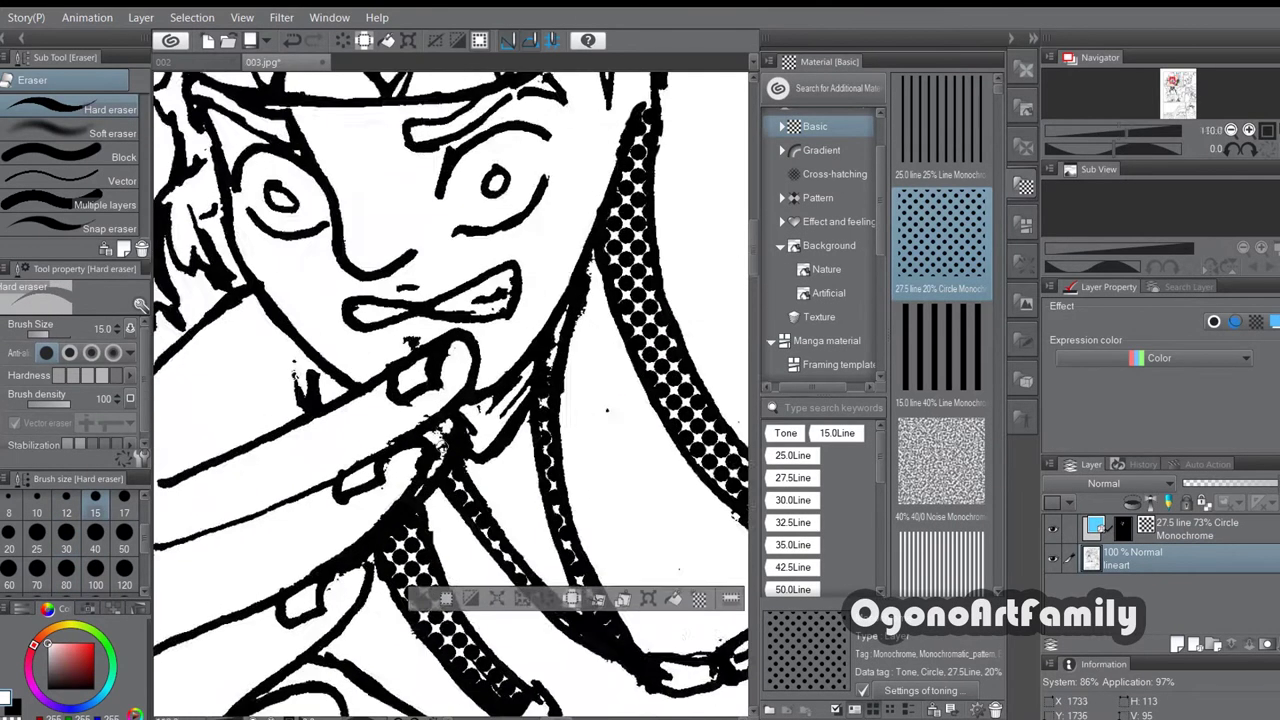
pyautogui.click(1051, 558)
pyautogui.click(1051, 558)
pyautogui.click(190, 18)
pyautogui.click(204, 55)
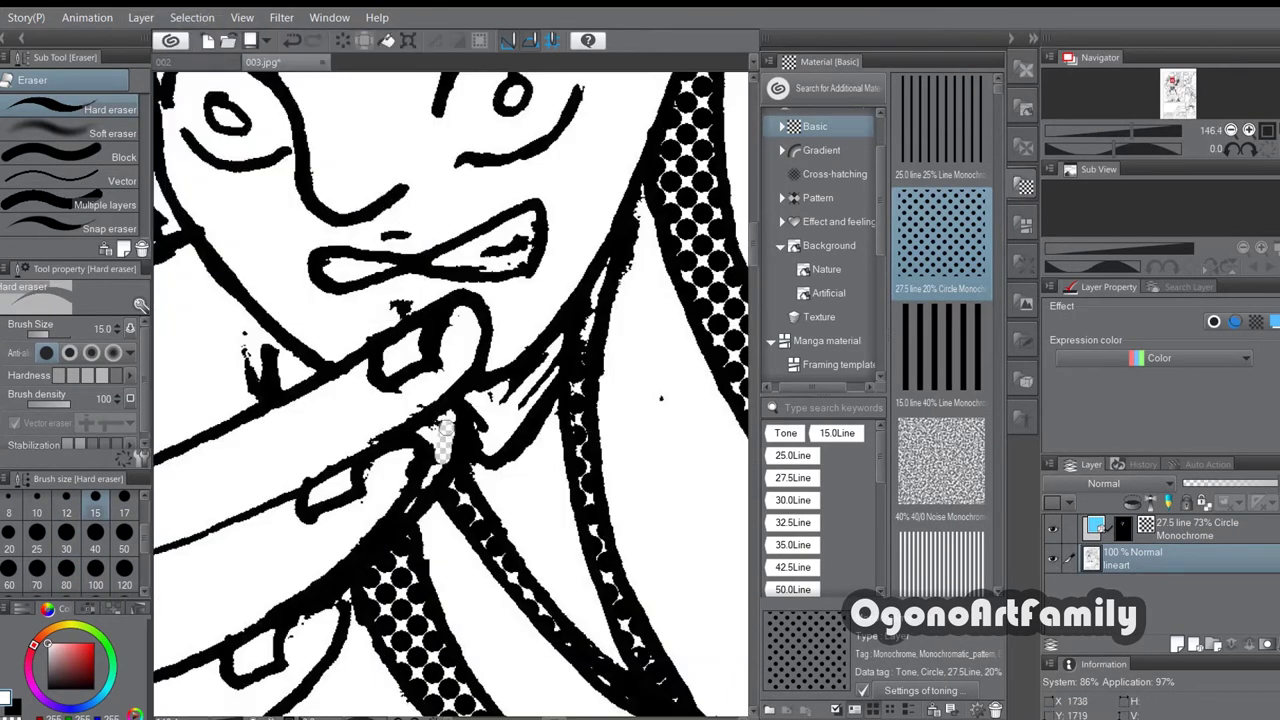
# Step: Fill the transparent gap beside the boy's fingertips with white on the lineart layer and deselect it
pyautogui.press('w')
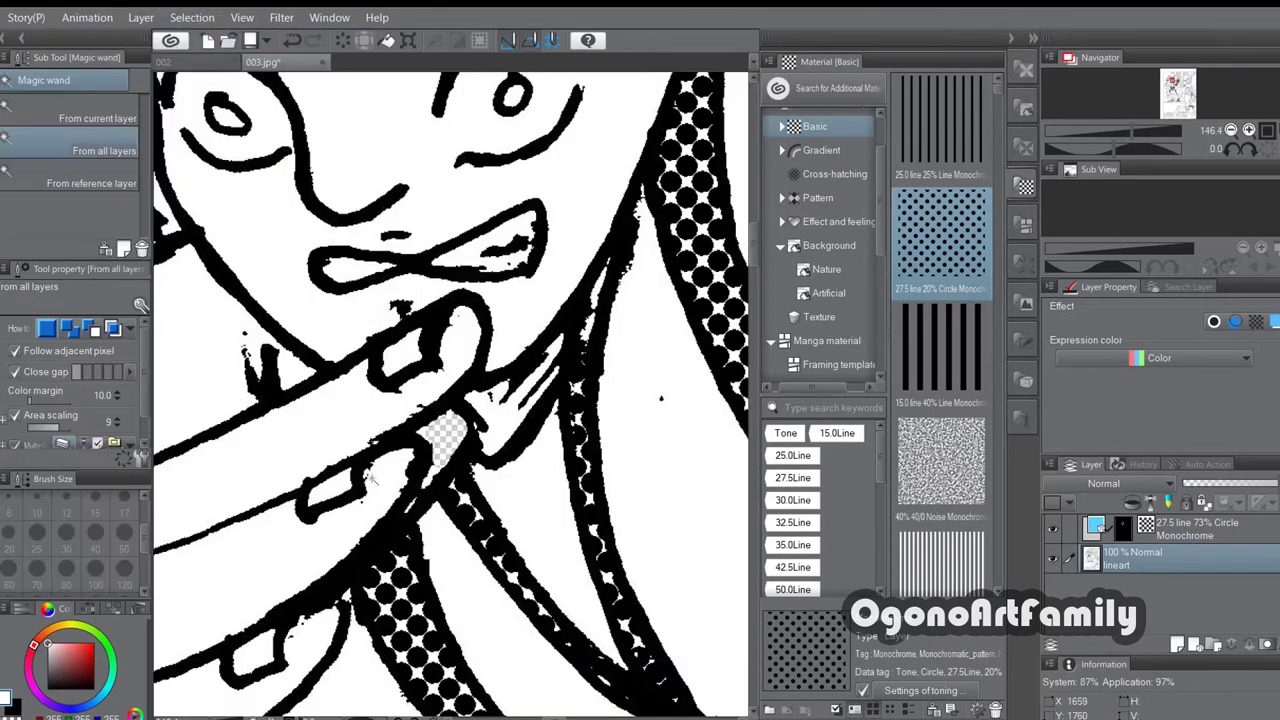
pyautogui.click(446, 438)
pyautogui.click(544, 506)
pyautogui.click(192, 18)
pyautogui.click(206, 57)
pyautogui.scroll(-6, 361, 357)
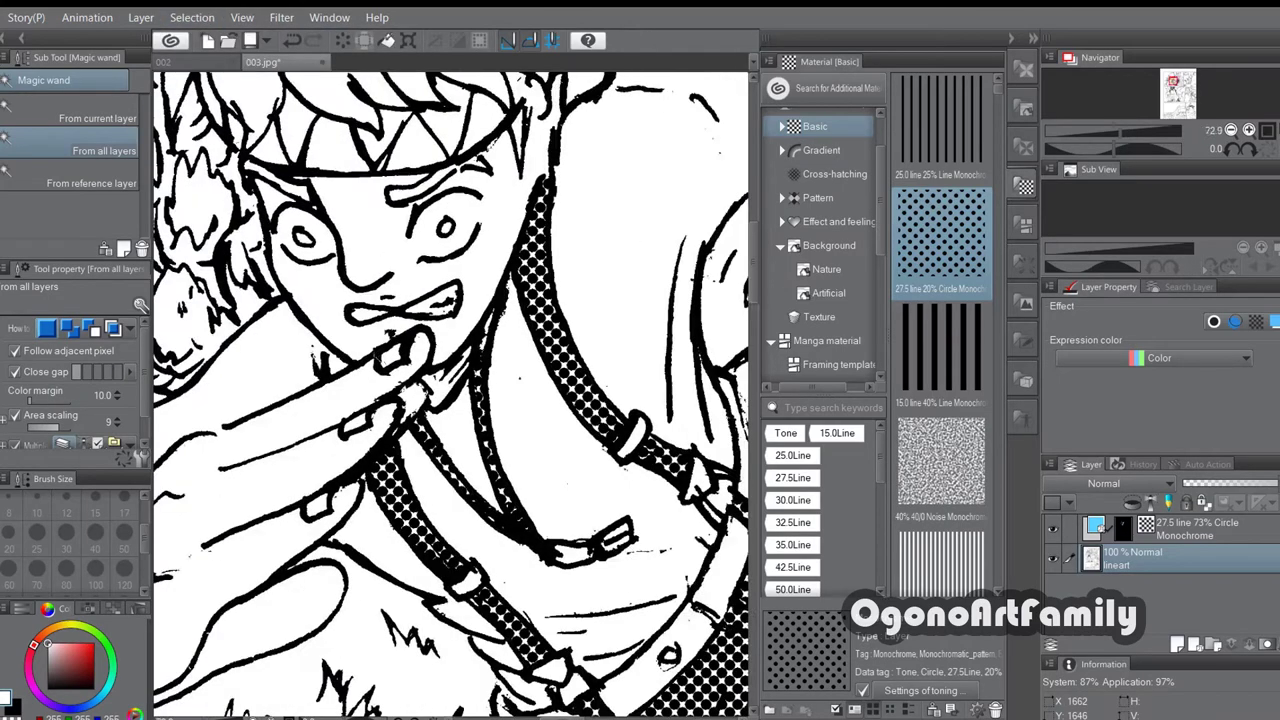
# Step: Paint dark tone into the small gap between the jaw and the hand on the tone layer with the G-pen at size 40
pyautogui.scroll(1, 361, 357)
pyautogui.click(1197, 529)
pyautogui.press('p')
pyautogui.scroll(6, 346, 355)
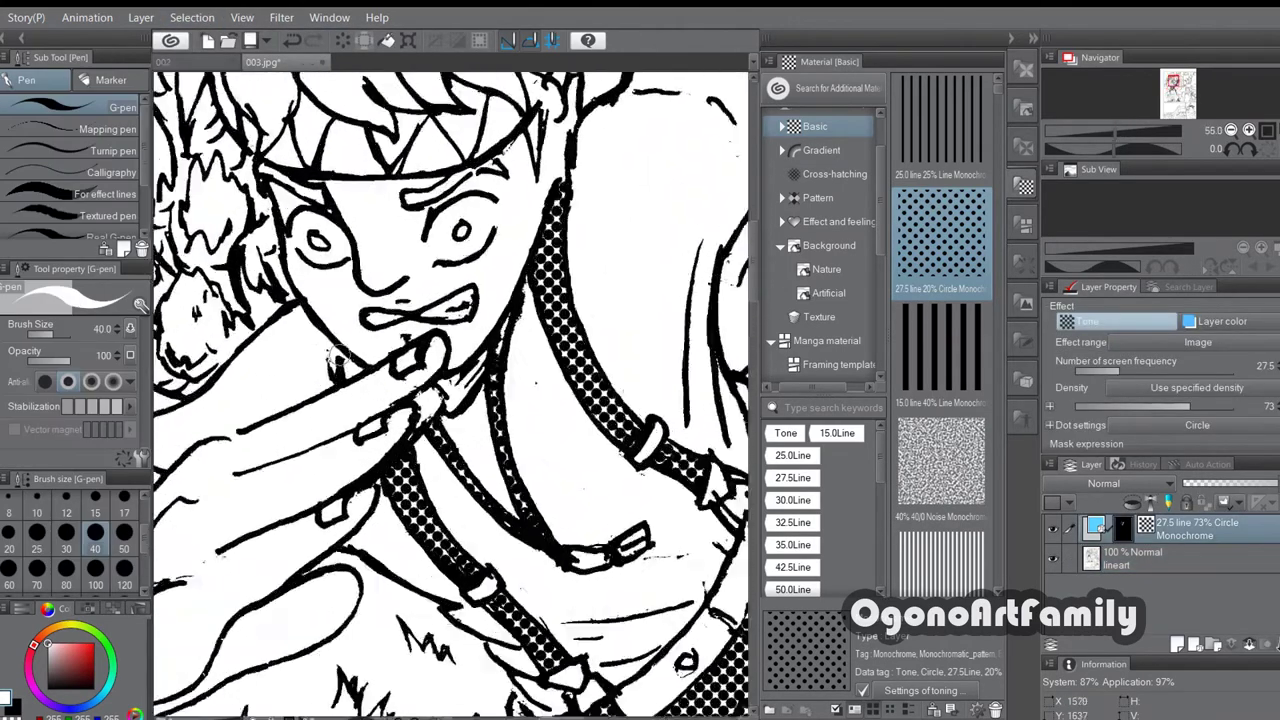
pyautogui.moveTo(341, 355); pyautogui.dragTo(359, 377)
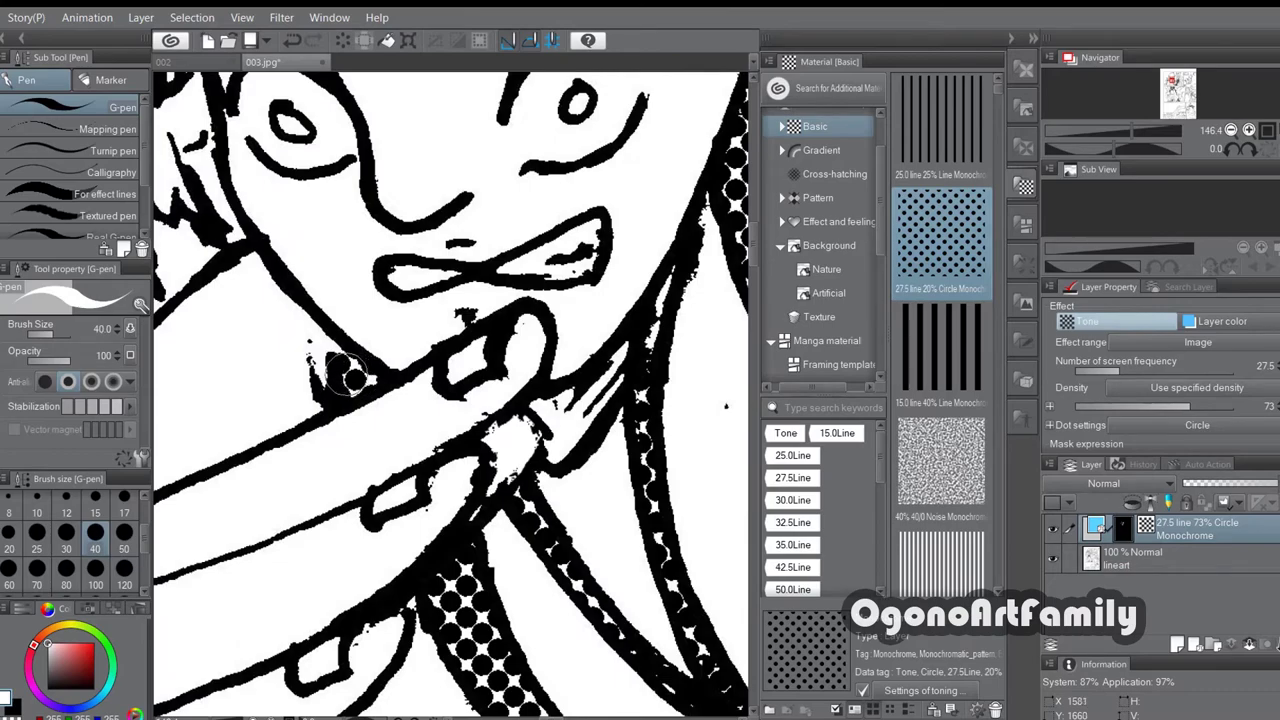
pyautogui.scroll(-12, 346, 376)
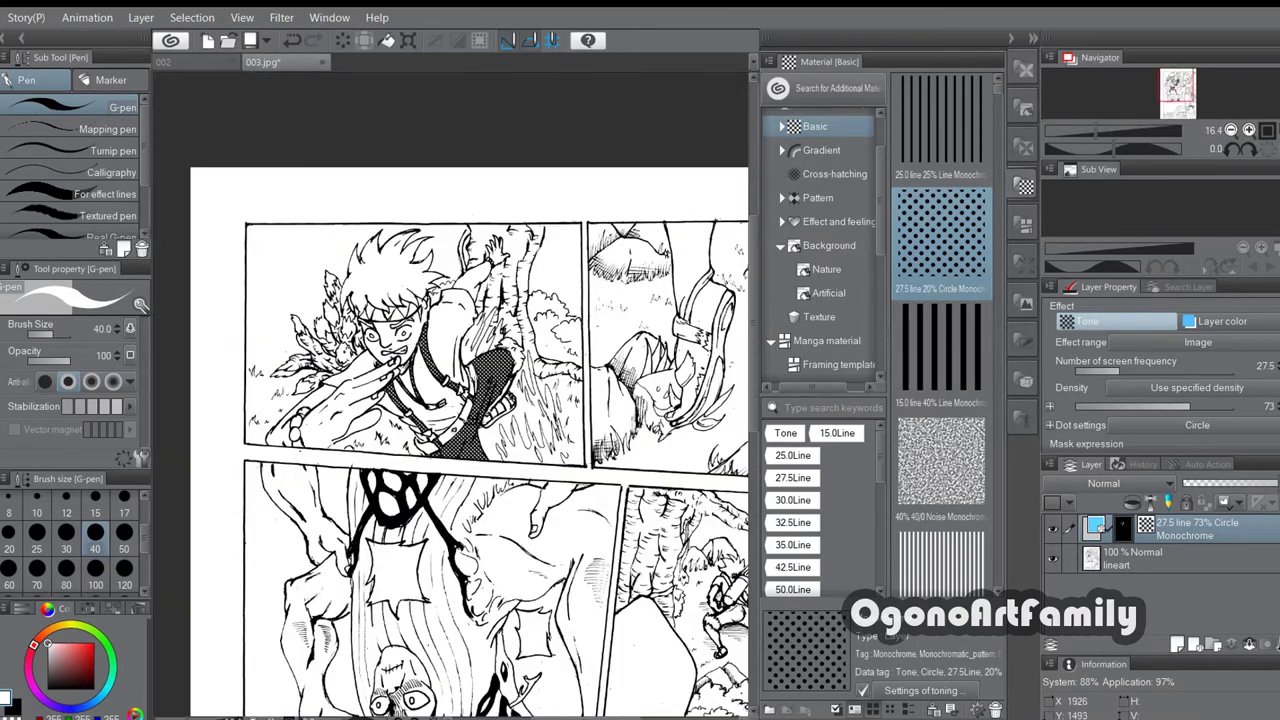
# Step: Set the density of the 27.5 line circle tone layer to 100
pyautogui.scroll(-2, 415, 344)
pyautogui.scroll(3, 420, 420)
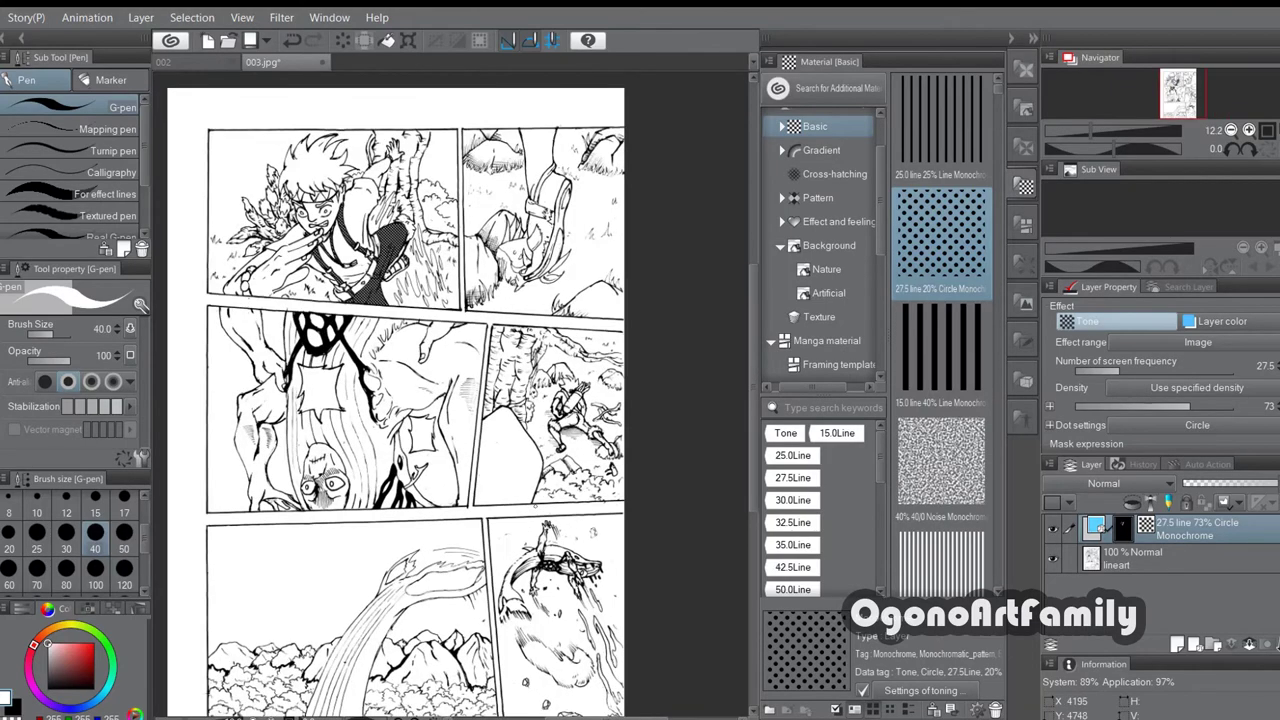
pyautogui.scroll(-2, 420, 420)
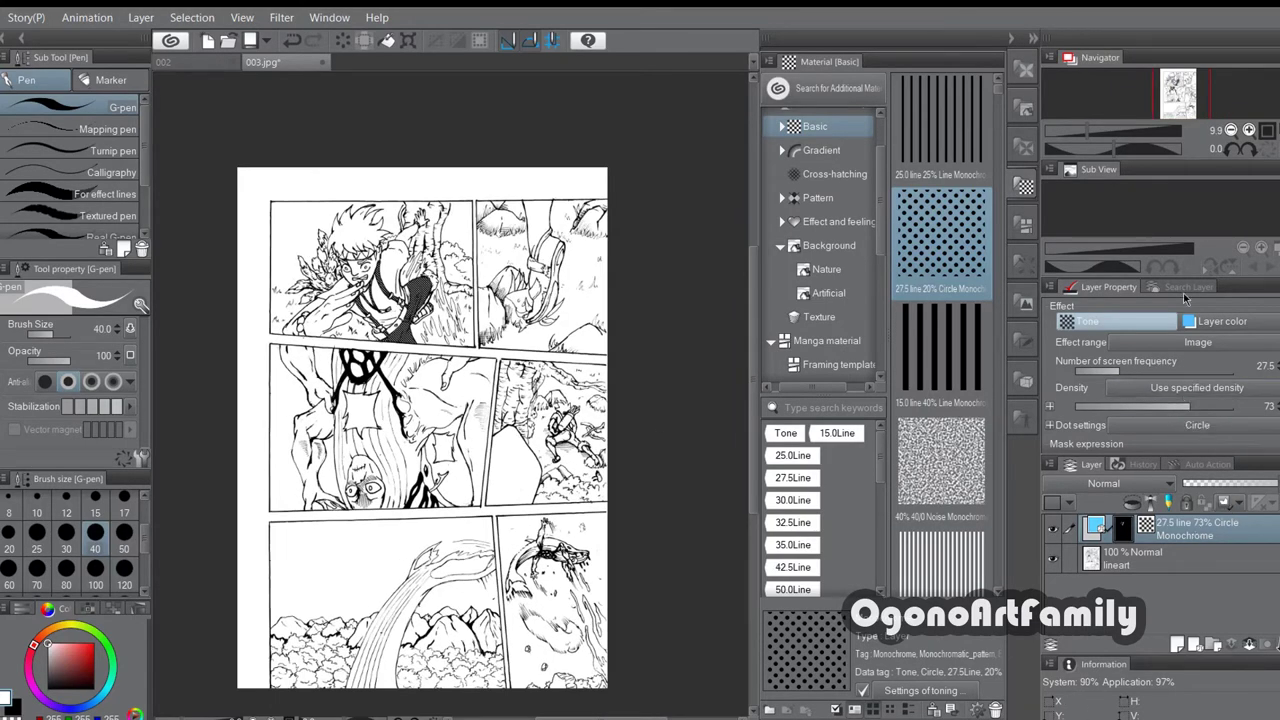
pyautogui.moveTo(1190, 407); pyautogui.dragTo(1260, 416)
pyautogui.scroll(-1, 560, 370)
pyautogui.scroll(2, 500, 340)
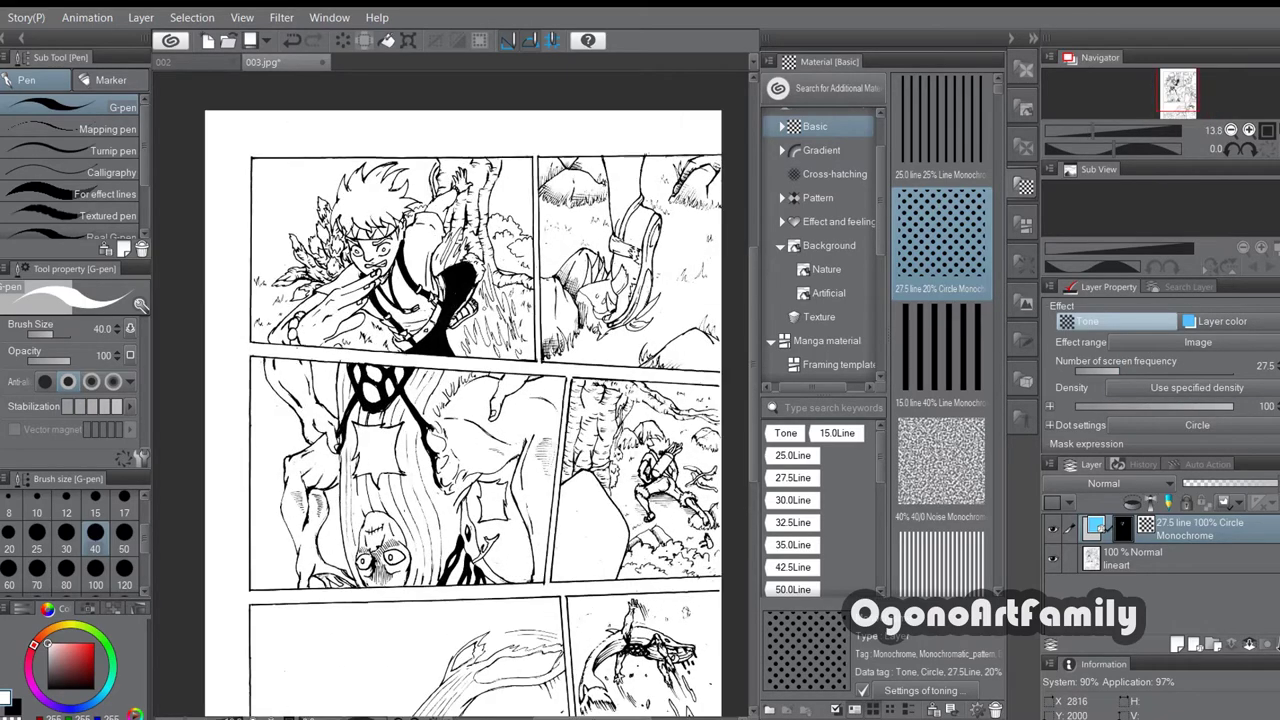
# Step: Fill the crouching boy's shorts in the middle-row forest panel with the solid tone and clear the selection
pyautogui.scroll(-2, 520, 350)
pyautogui.scroll(5, 621, 418)
pyautogui.press('w')
pyautogui.click(573, 480)
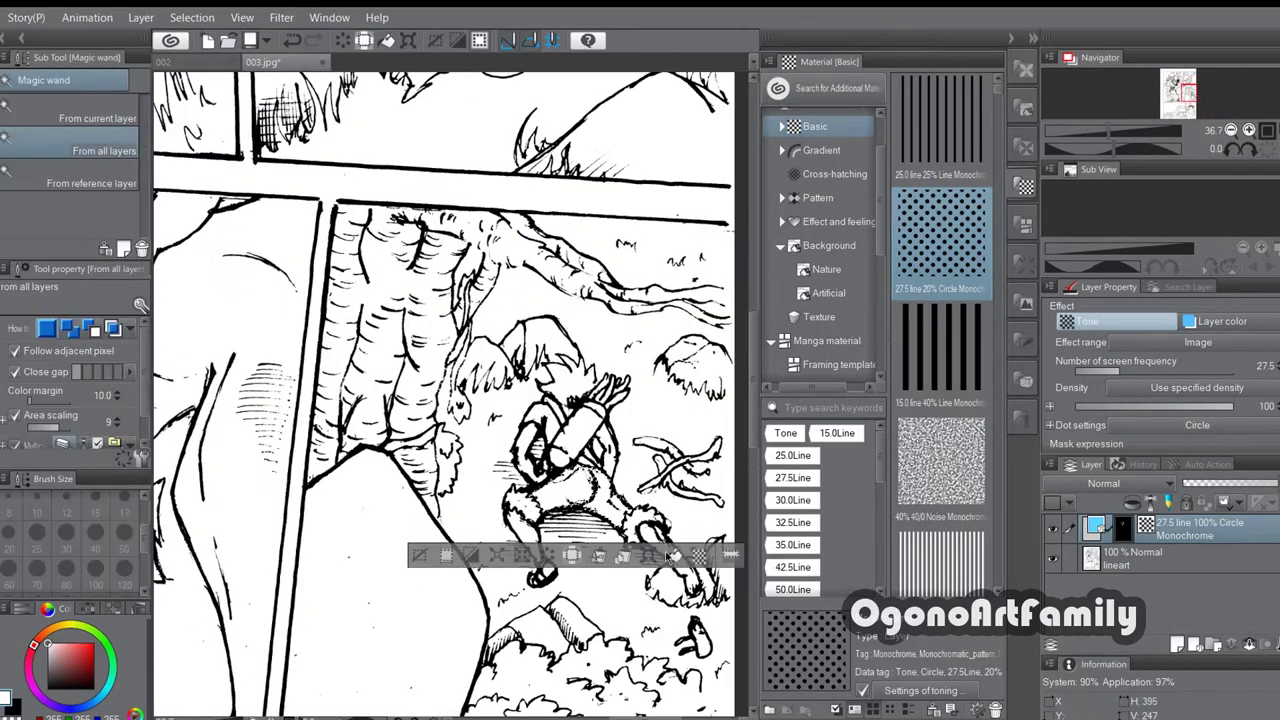
pyautogui.click(673, 556)
pyautogui.scroll(-3, 632, 488)
pyautogui.click(172, 15)
pyautogui.click(200, 59)
pyautogui.scroll(-2, 370, 325)
pyautogui.scroll(7, 530, 430)
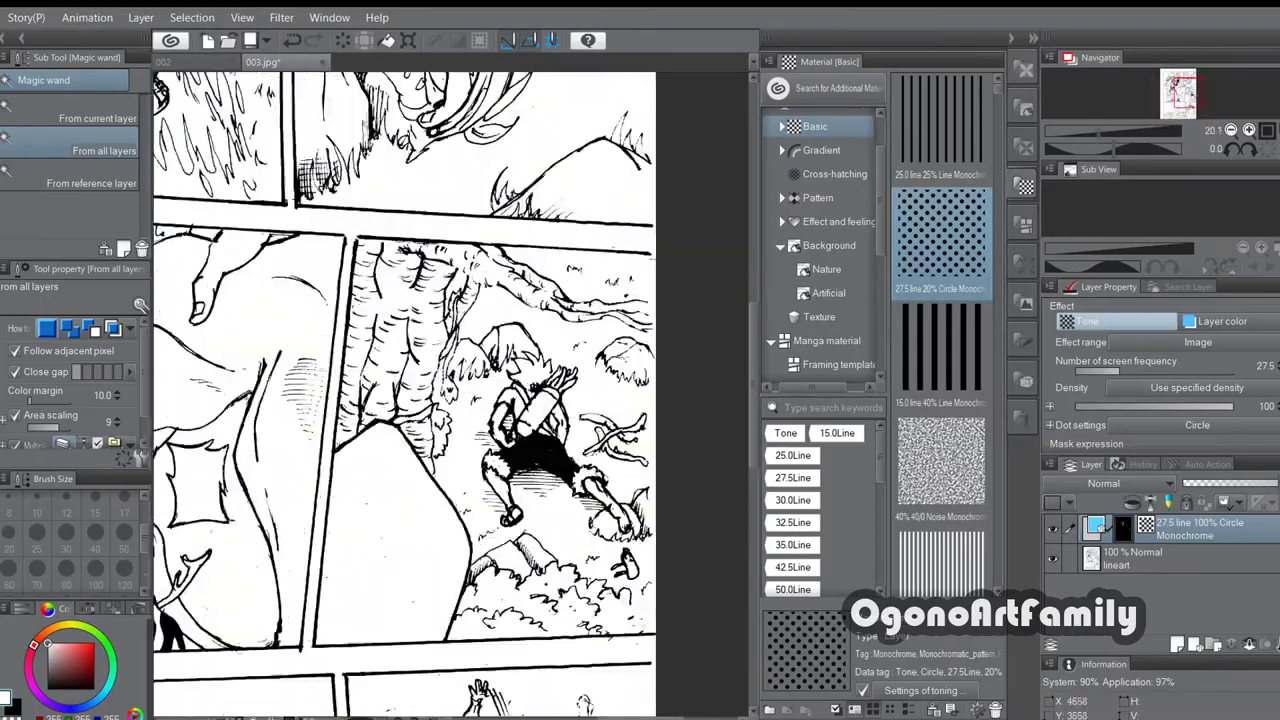
# Step: Paint the dark ragged clothing areas in the second panel of the top row with the G-pen, reducing its size from 40 to 25
pyautogui.press('p')
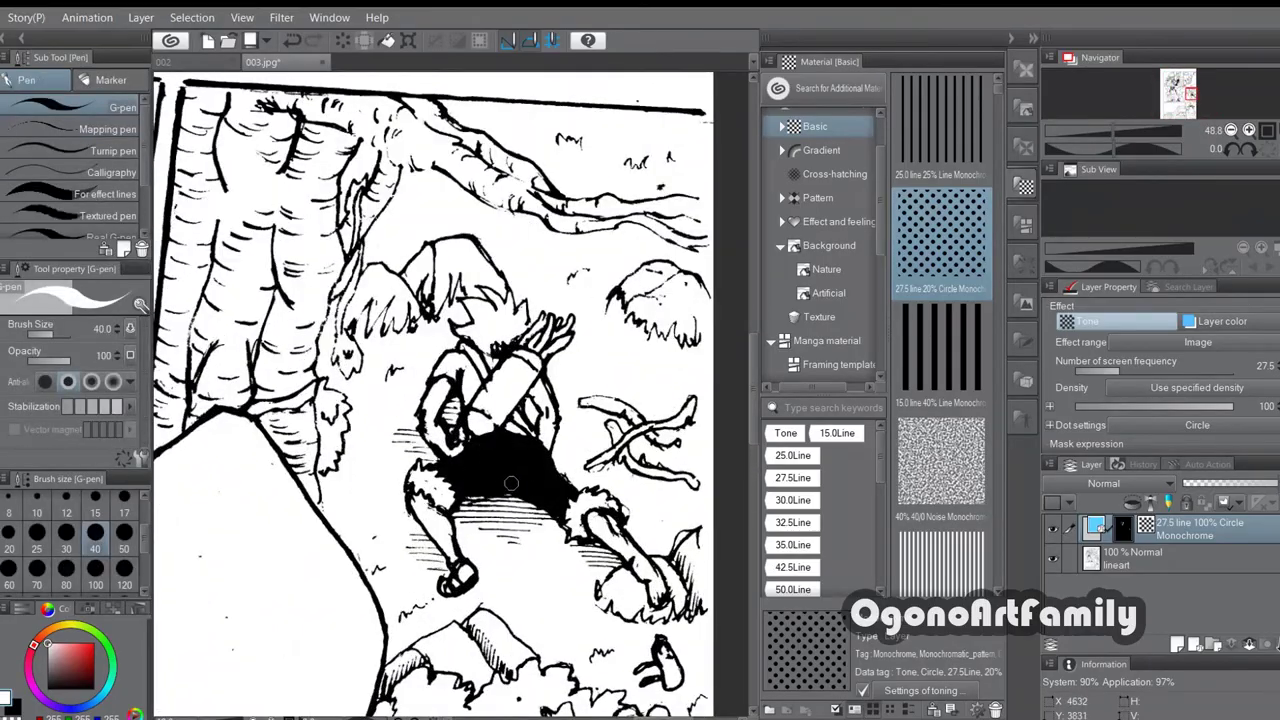
pyautogui.scroll(-5, 525, 456)
pyautogui.scroll(2, 525, 456)
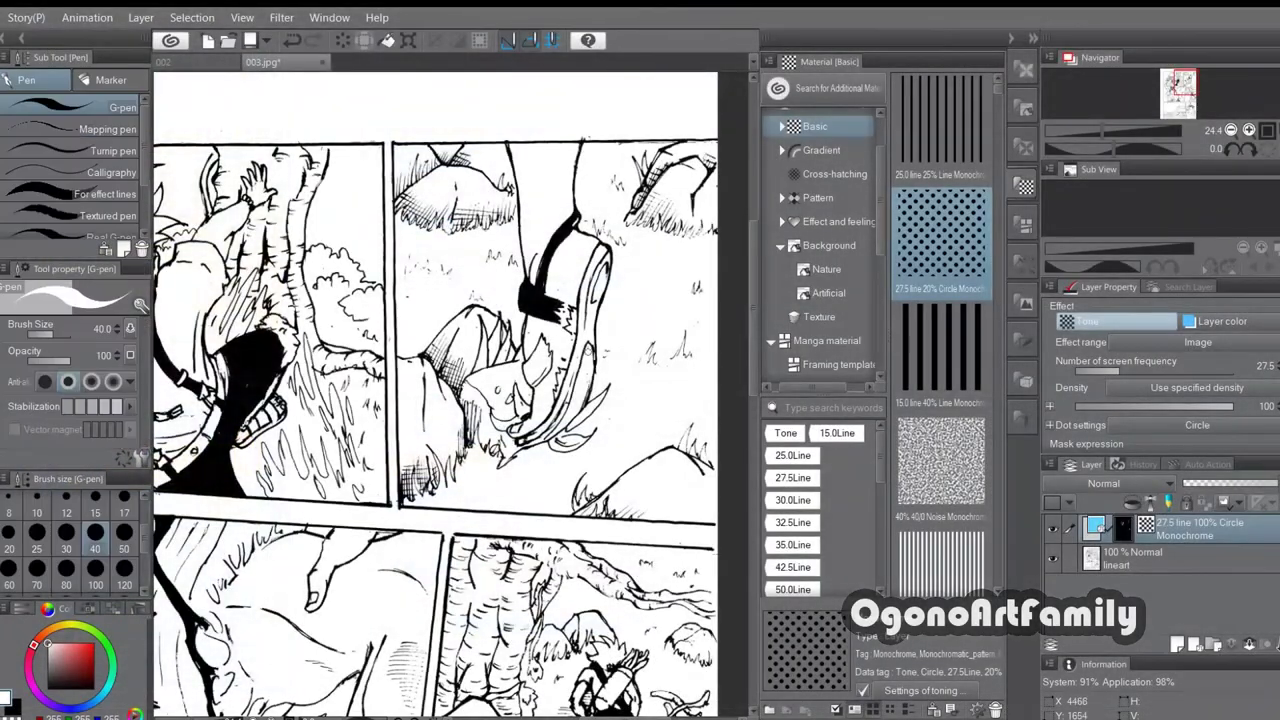
pyautogui.scroll(3, 535, 350)
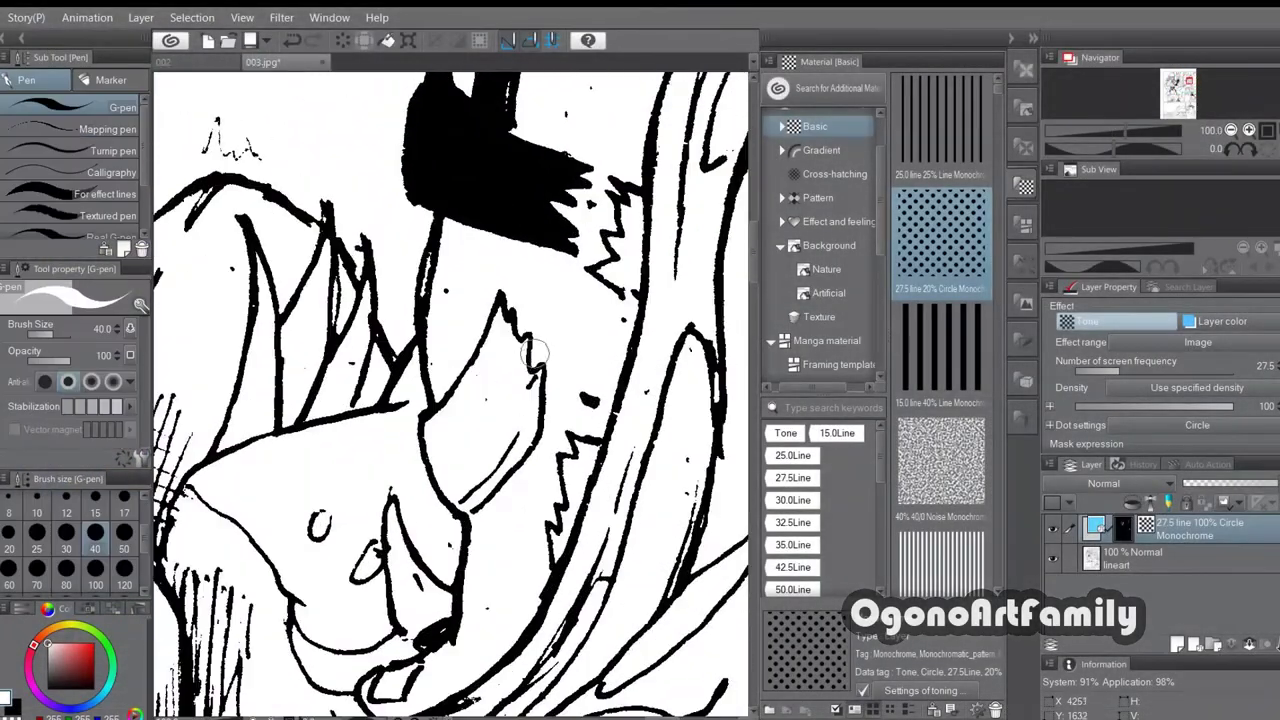
pyautogui.moveTo(533, 351)
pyautogui.mouseDown()
pyautogui.moveTo(502, 322)
pyautogui.moveTo(431, 458)
pyautogui.moveTo(460, 506)
pyautogui.moveTo(522, 449)
pyautogui.moveTo(501, 478)
pyautogui.mouseUp()
pyautogui.click(42, 540)
pyautogui.moveTo(538, 416)
pyautogui.mouseDown()
pyautogui.moveTo(516, 348)
pyautogui.moveTo(501, 392)
pyautogui.moveTo(473, 396)
pyautogui.moveTo(452, 476)
pyautogui.mouseUp()
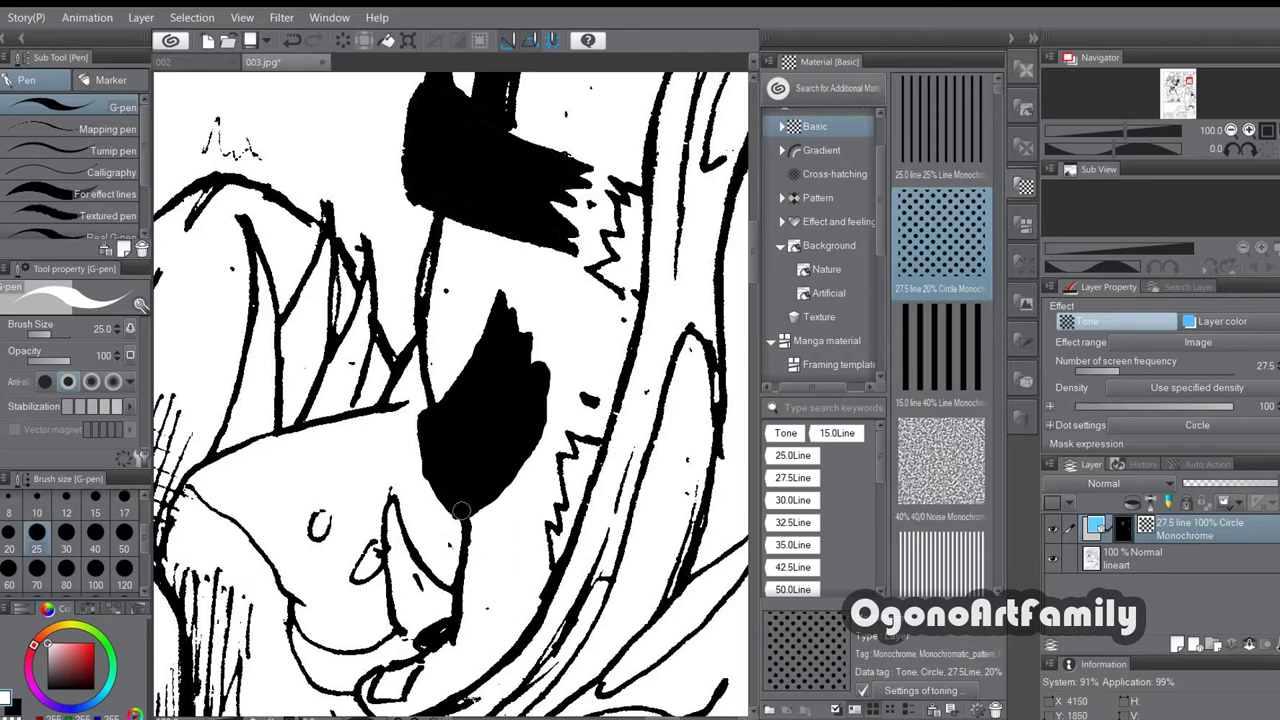
# Step: Fill the two remaining ragged patches beside the curved strap with solid tone, closing the upper patch's outline with a short G-pen stroke
pyautogui.press('w')
pyautogui.click(584, 455)
pyautogui.click(191, 17)
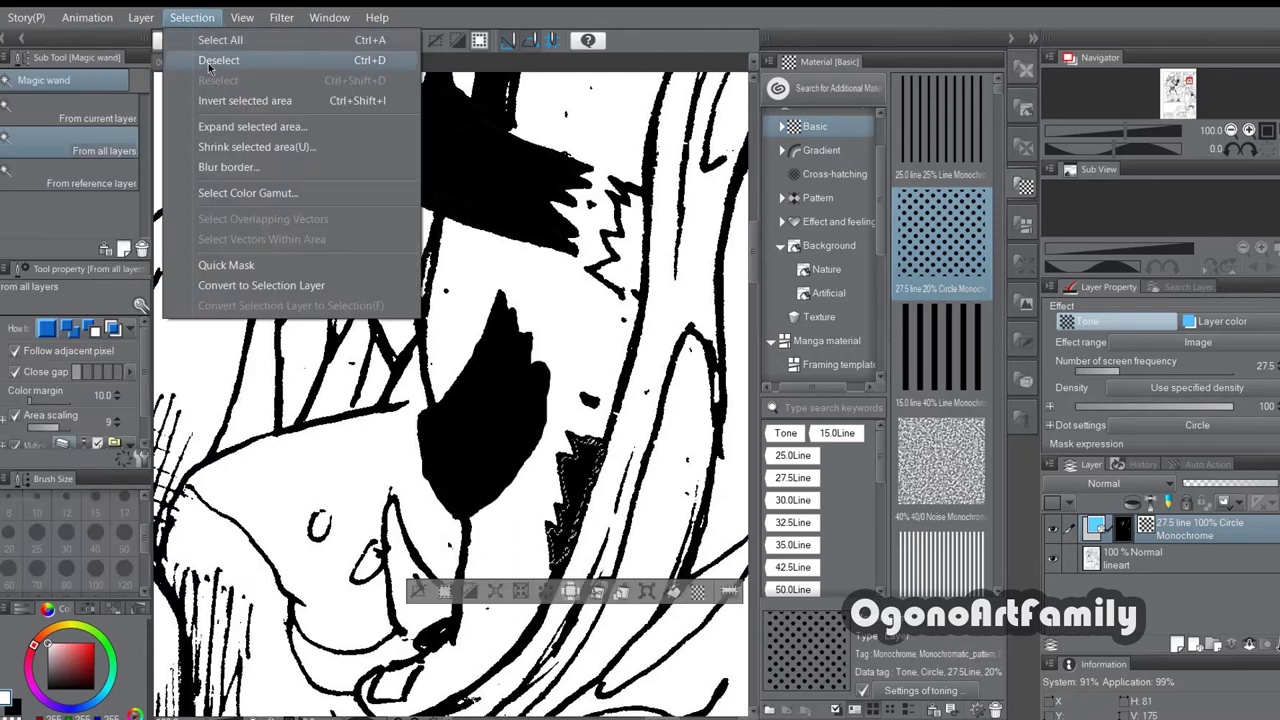
pyautogui.click(209, 62)
pyautogui.press('p')
pyautogui.moveTo(634, 294); pyautogui.dragTo(637, 296)
pyautogui.press('w')
pyautogui.click(633, 231)
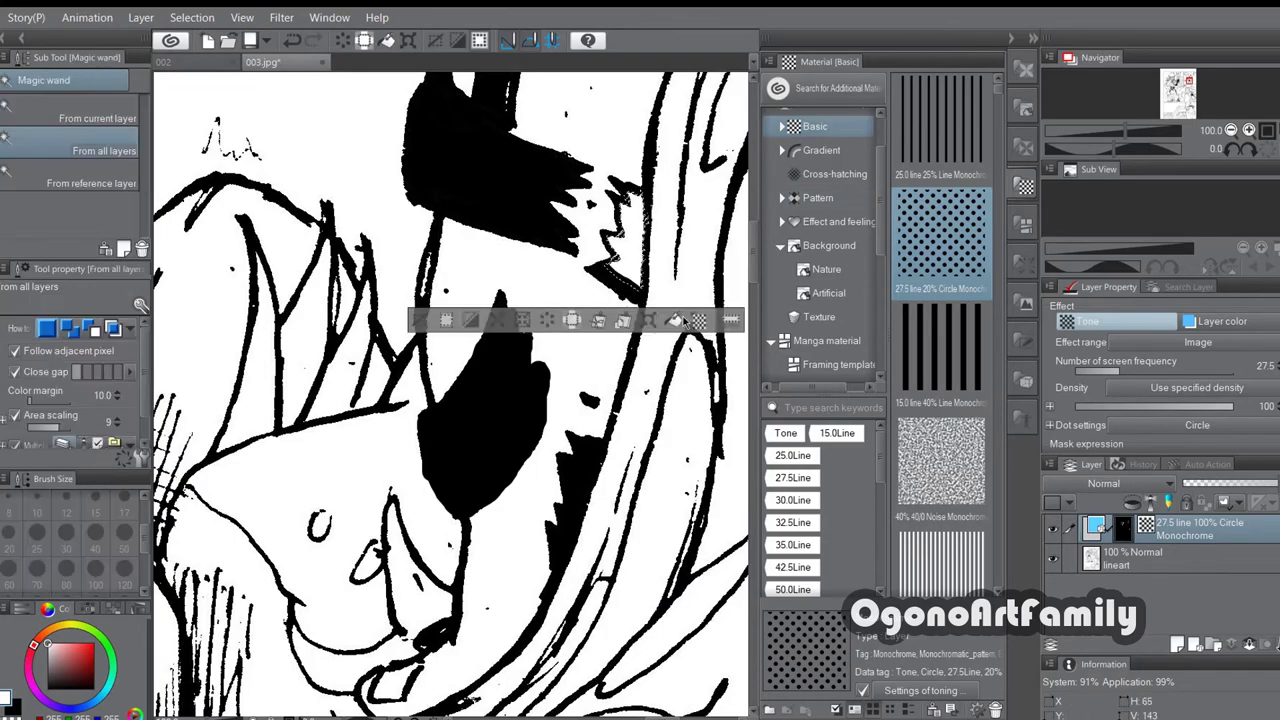
# Step: Smooth the edges of the black curved band above the ragged cloth with the G-pen at size 25
pyautogui.scroll(-5, 633, 231)
pyautogui.scroll(5, 633, 240)
pyautogui.press('p')
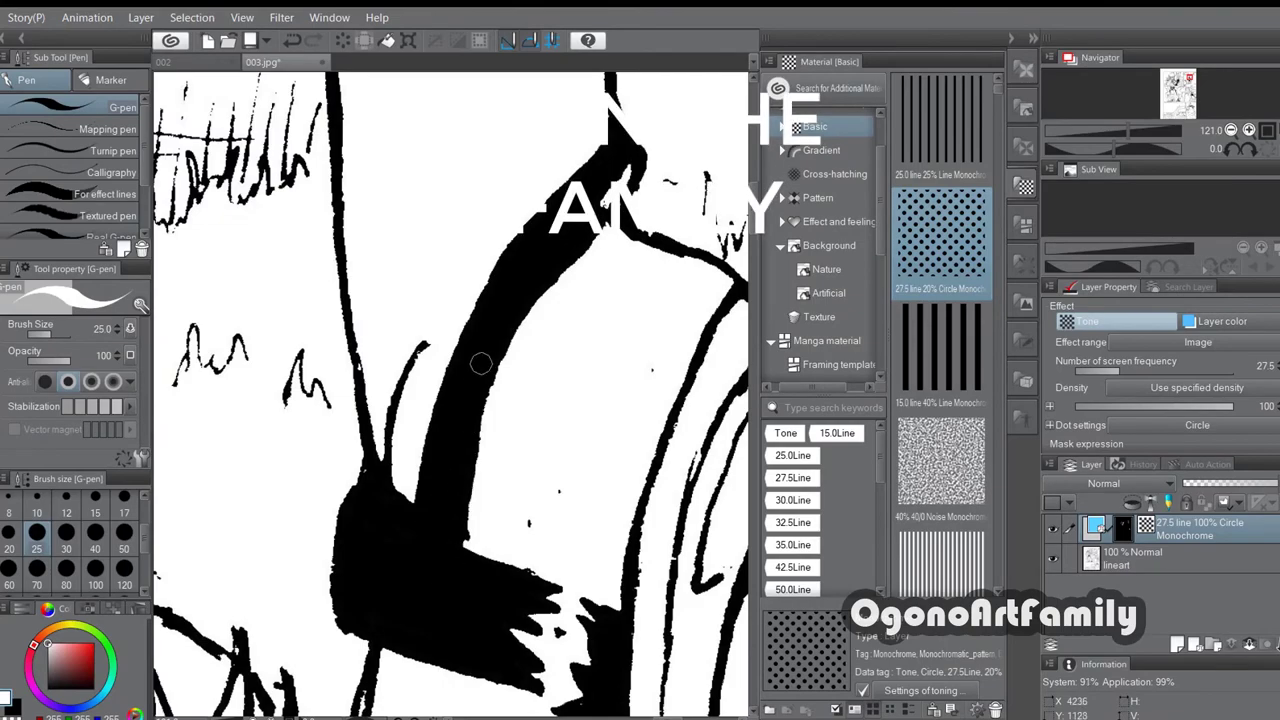
pyautogui.moveTo(605, 203)
pyautogui.mouseDown()
pyautogui.moveTo(531, 294)
pyautogui.moveTo(458, 540)
pyautogui.mouseUp()
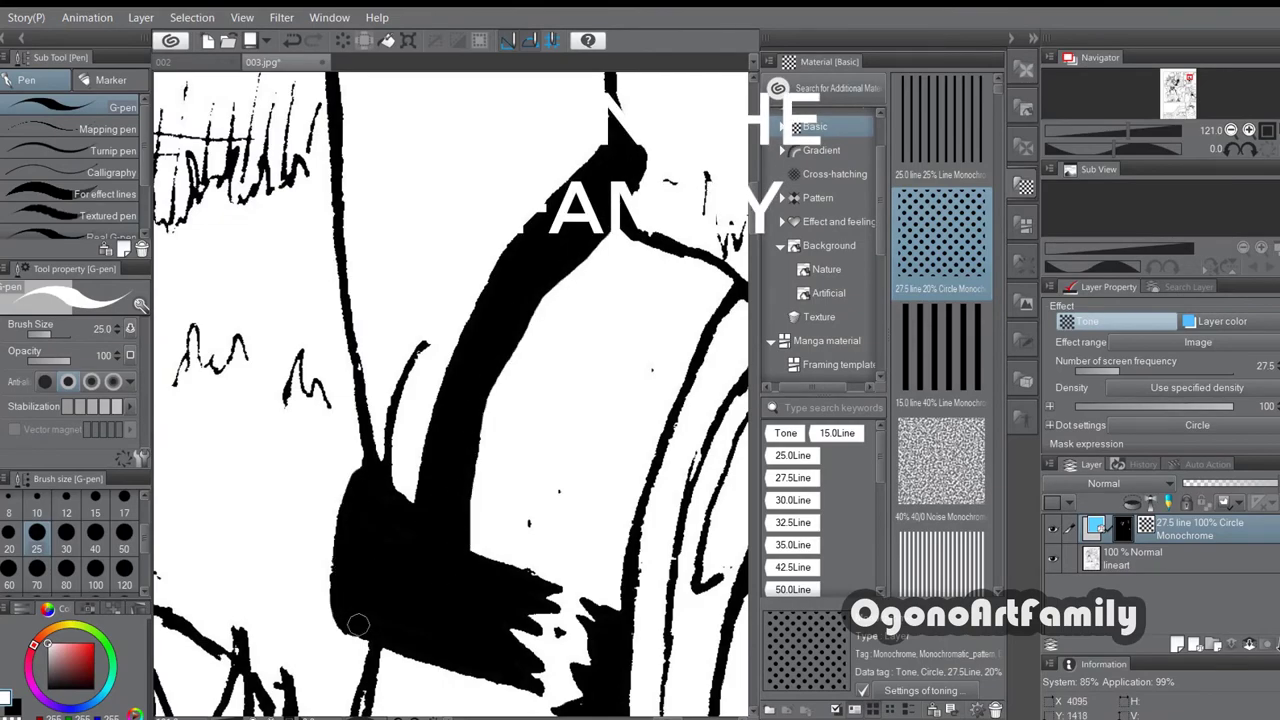
# Step: Fill the whites of both eyes of the upside-down creature in the middle-row panel with solid tone, keeping the pupils white
pyautogui.scroll(-10, 380, 620)
pyautogui.scroll(3, 405, 622)
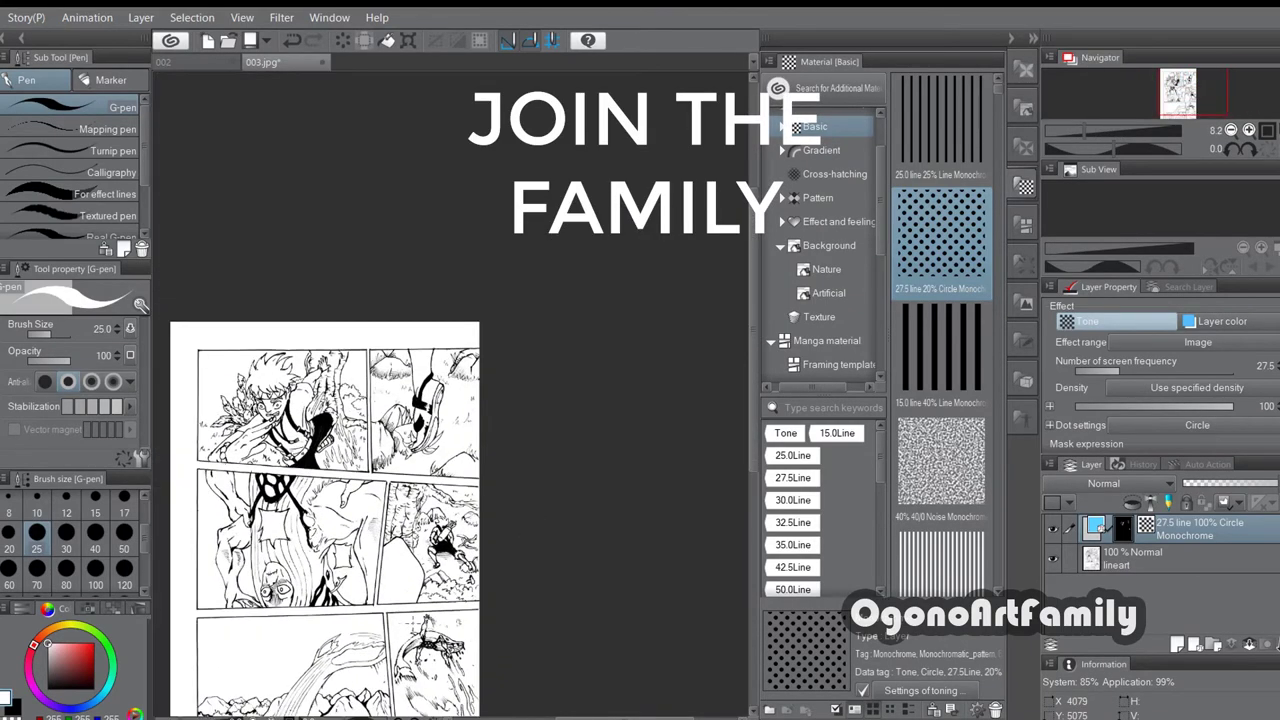
pyautogui.scroll(6, 215, 600)
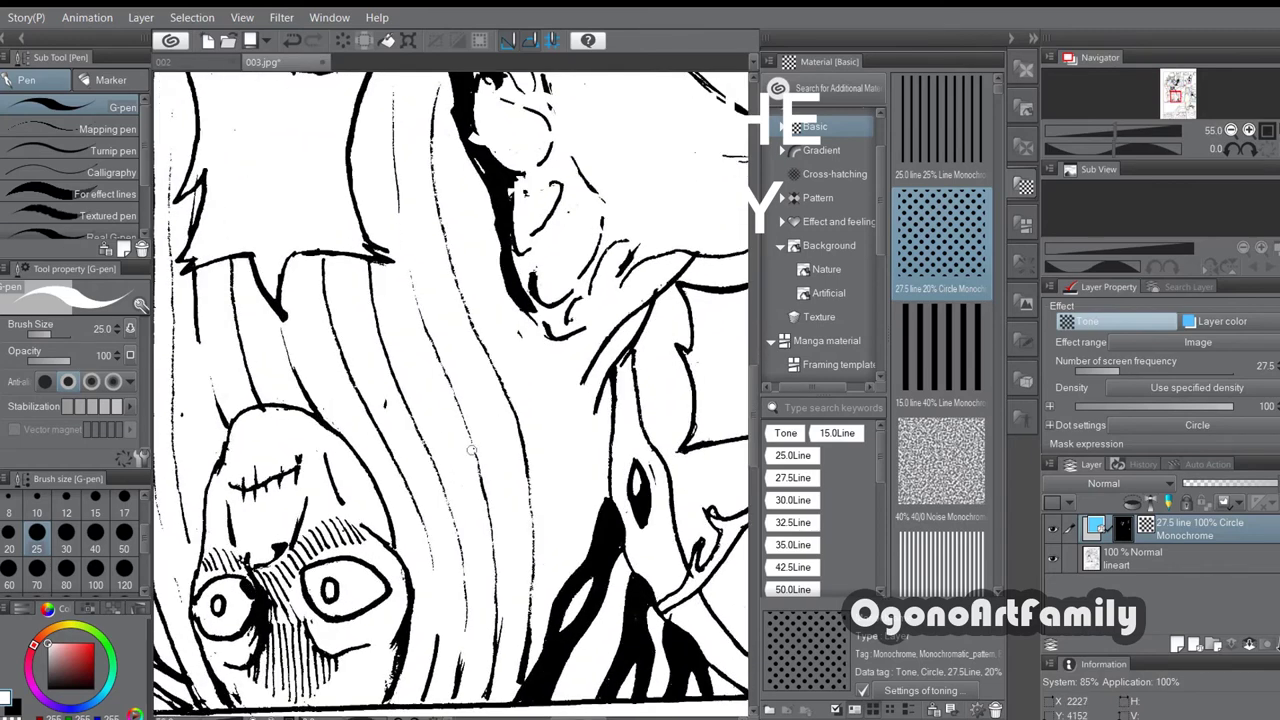
pyautogui.scroll(-3, 476, 441)
pyautogui.click(3, 165)
pyautogui.click(424, 512)
pyautogui.click(514, 549)
pyautogui.click(369, 512)
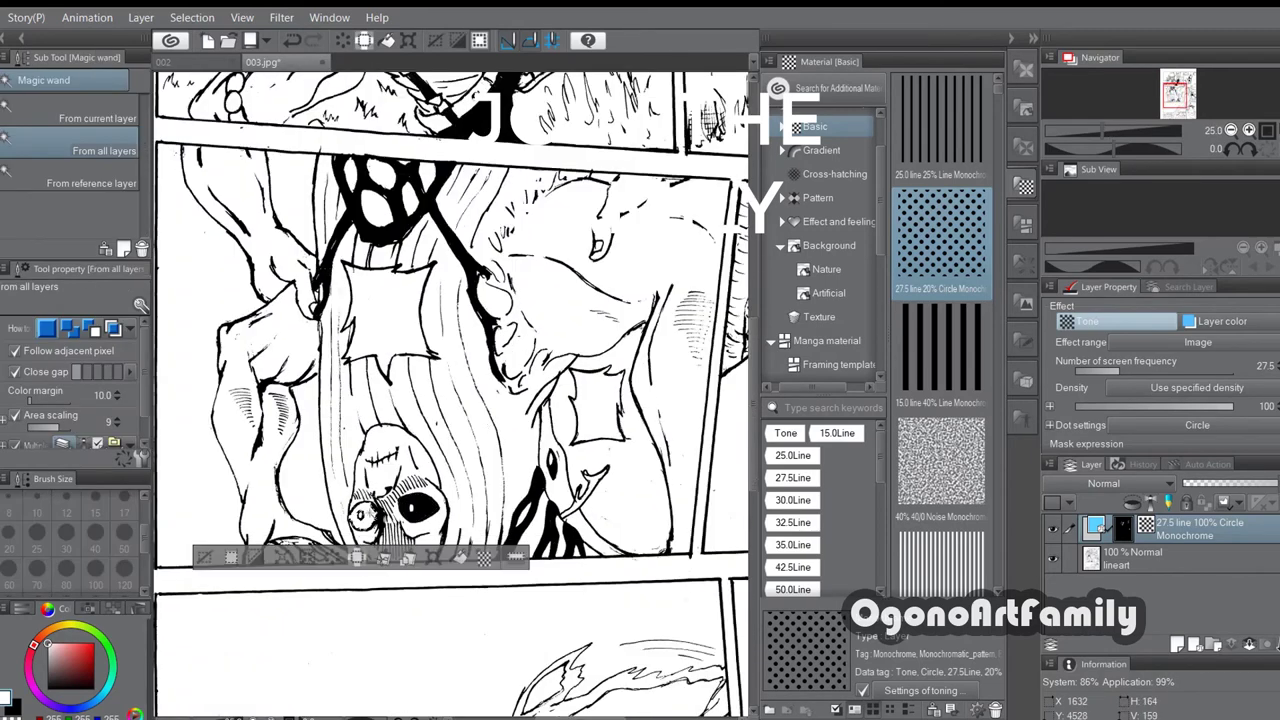
pyautogui.scroll(-3, 450, 400)
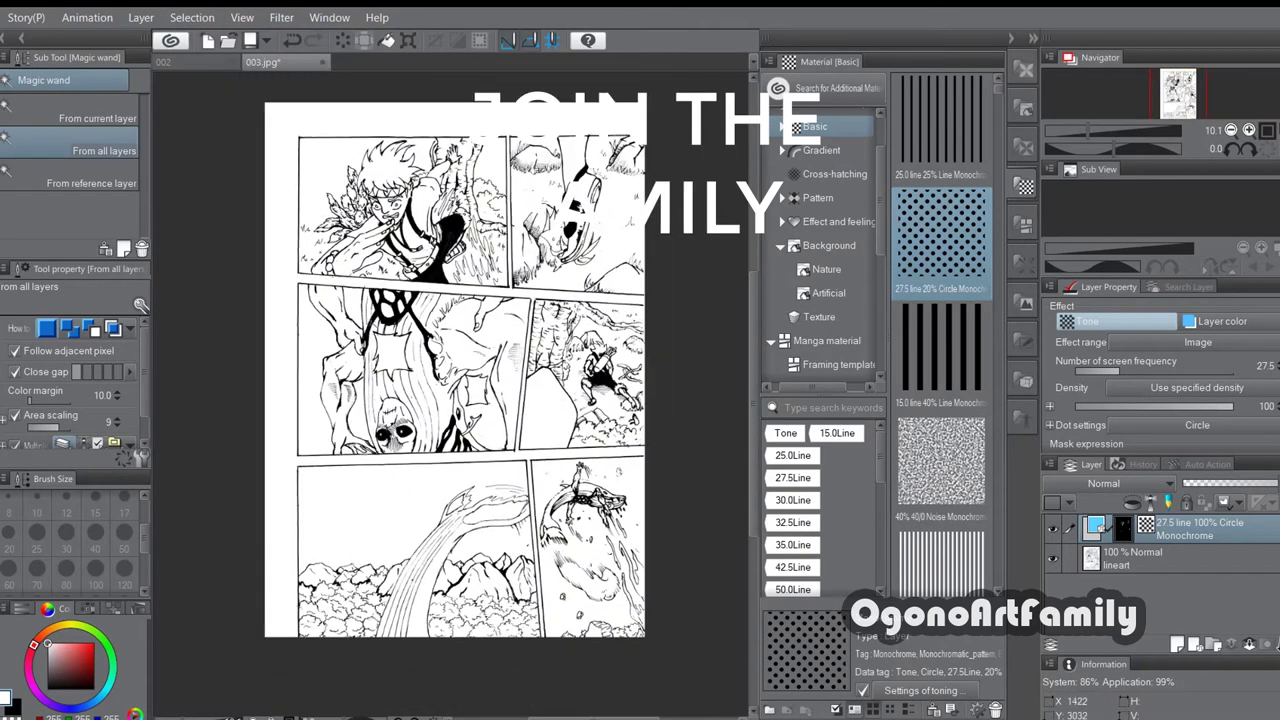
pyautogui.scroll(2, 580, 302)
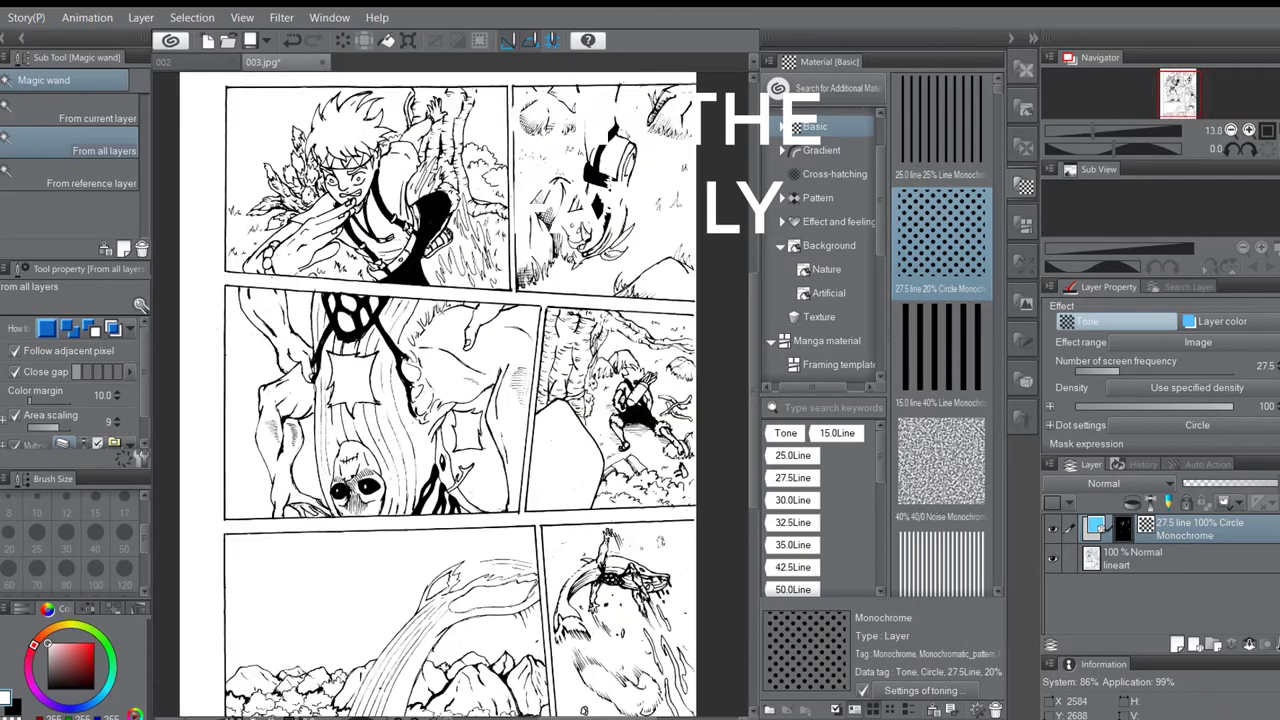